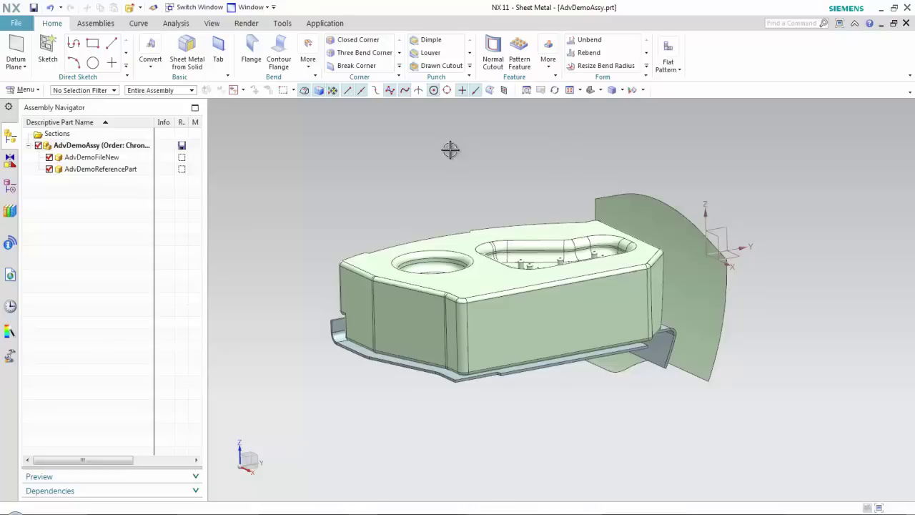
Make the component AdvDemoFileNew the work part within the AdvDemoAssy assembly.
click(118, 173)
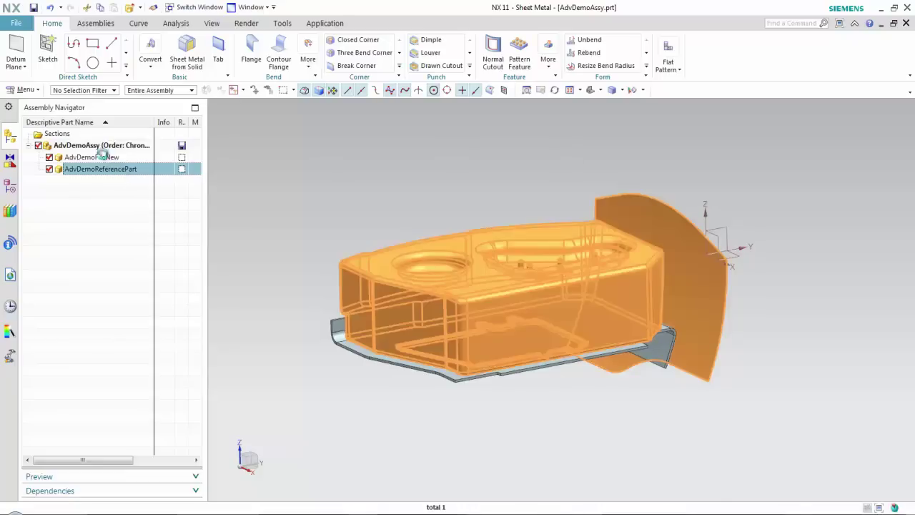
click(104, 157)
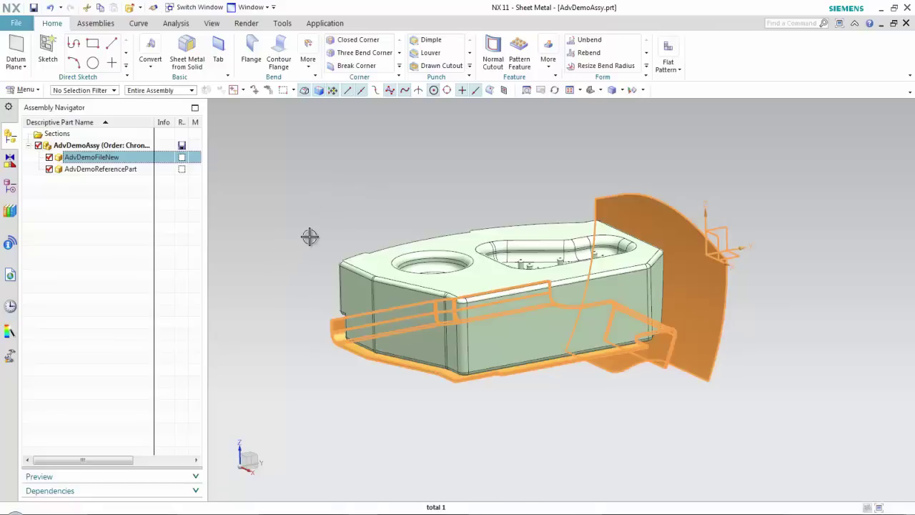
double_click(100, 158)
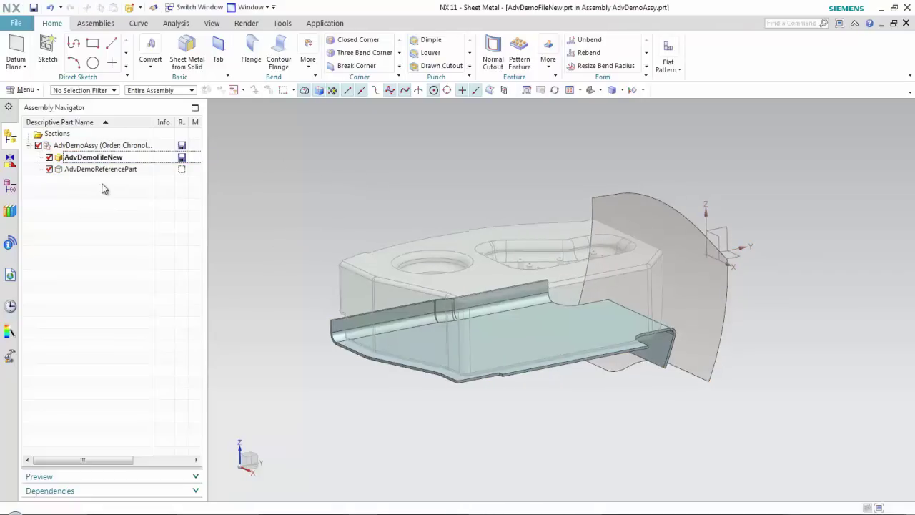
key(Home)
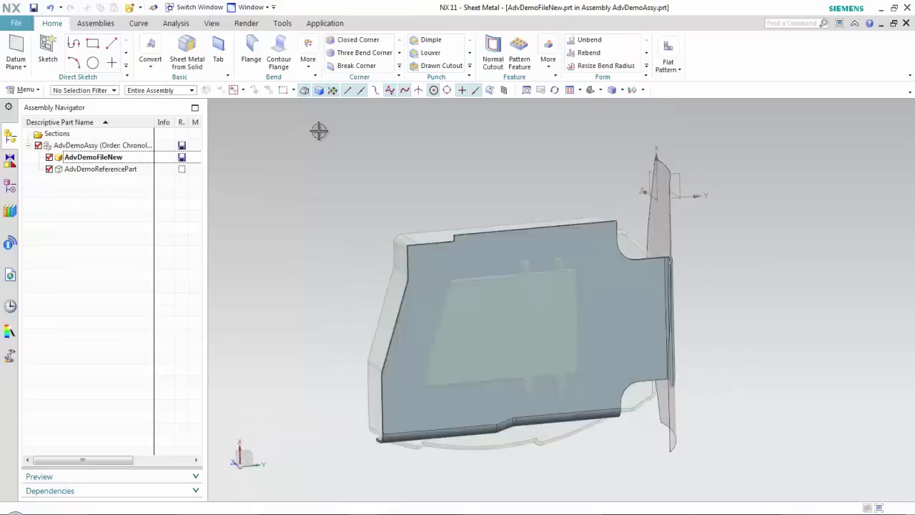
key(End)
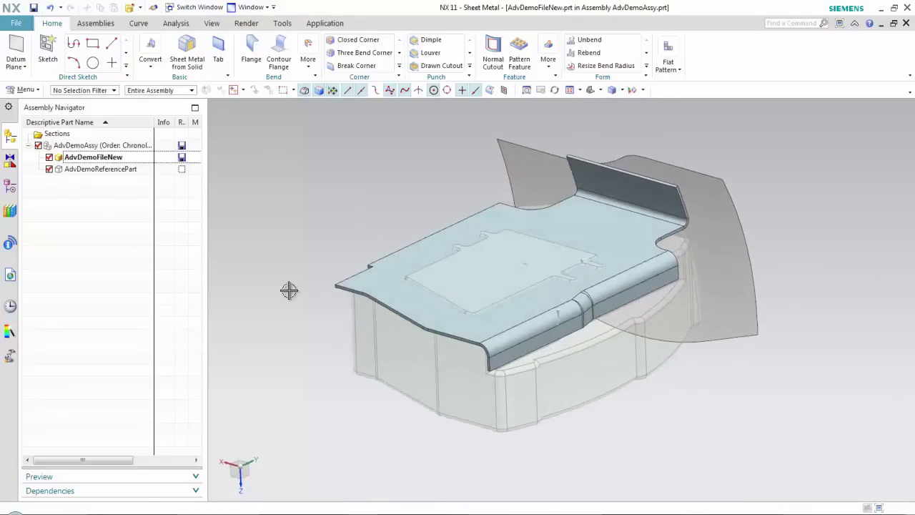
Hide the component AdvDemoReferencePart so that only the sheet metal part and its reference surface are displayed.
click(453, 284)
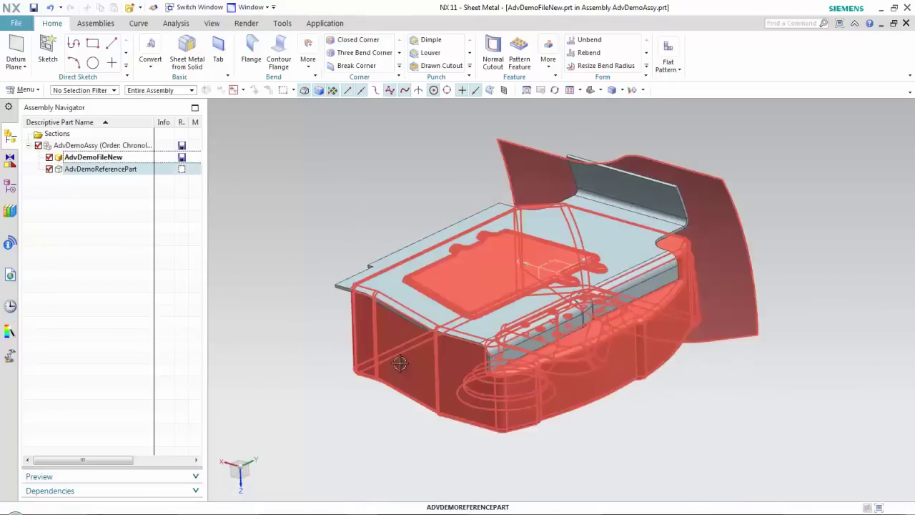
key(Home)
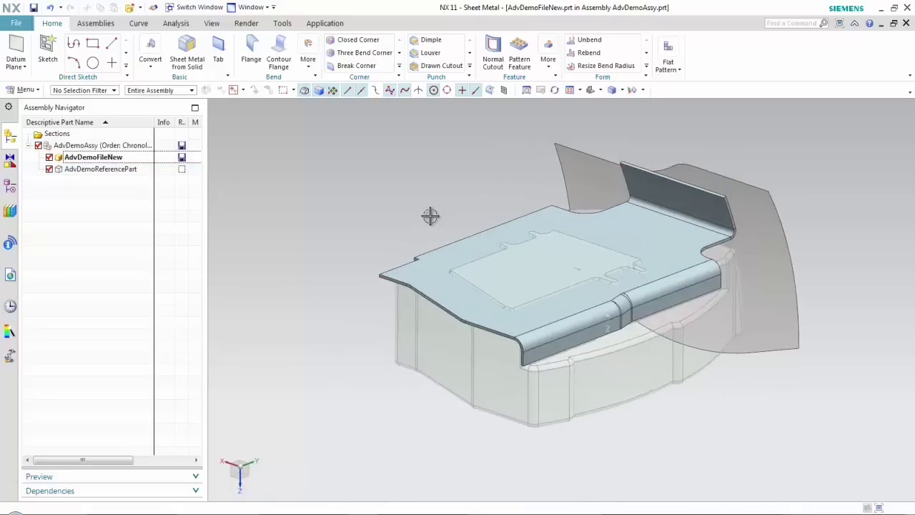
click(49, 169)
key(Home)
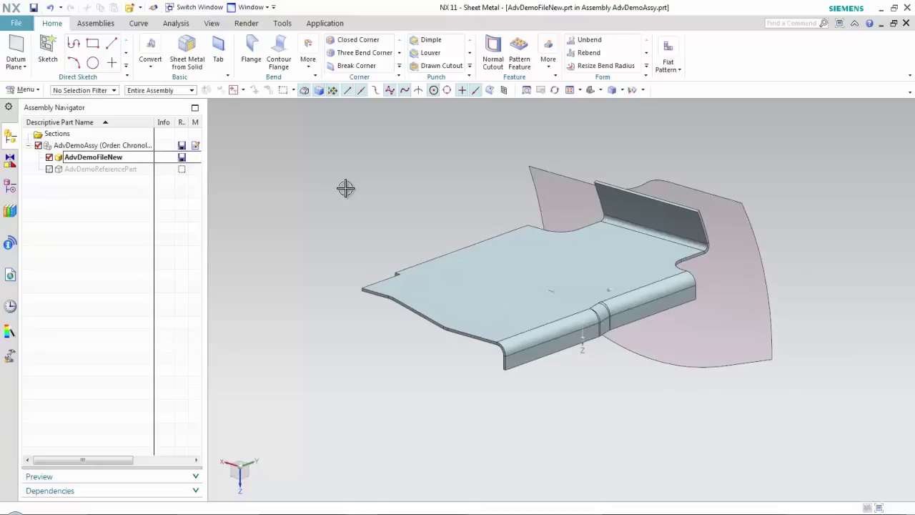
Create a dimple on the base plate from SKETCH_004:Dimple with 3 mm depth, 0° side angle, inside depth reference and material outside.
click(430, 41)
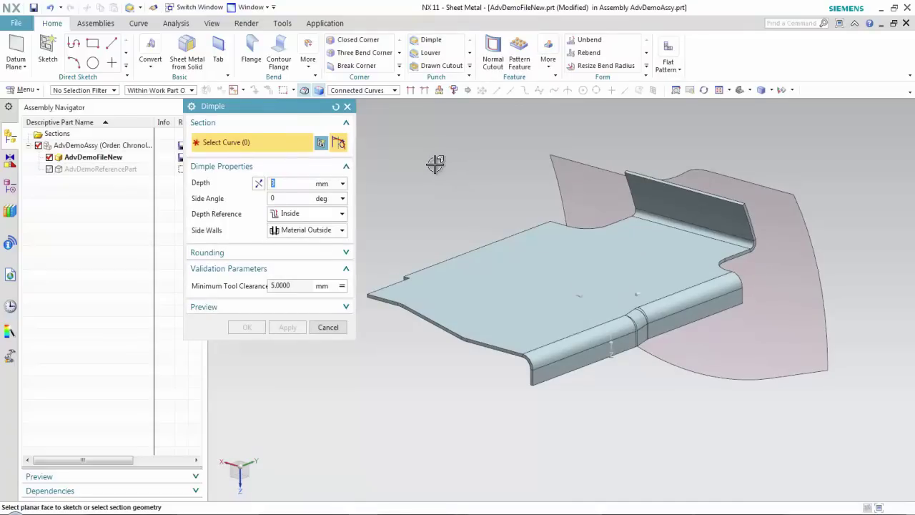
click(9, 187)
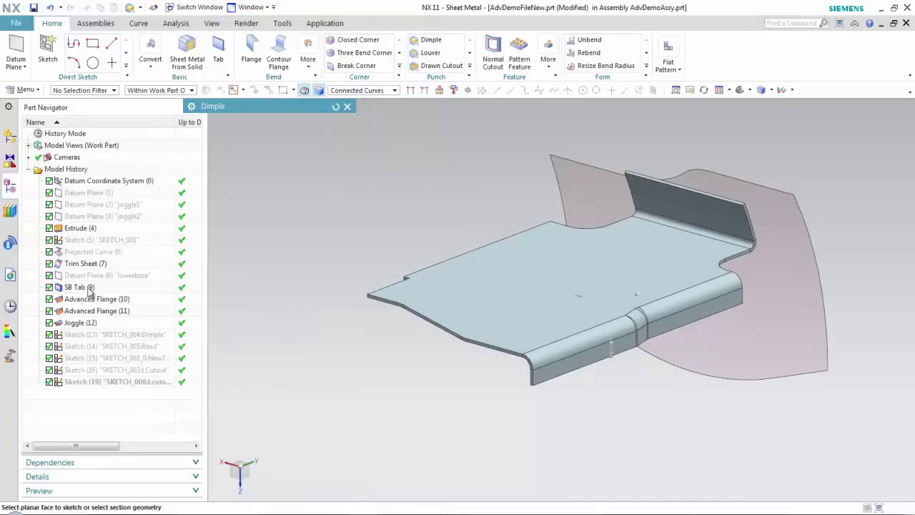
click(104, 337)
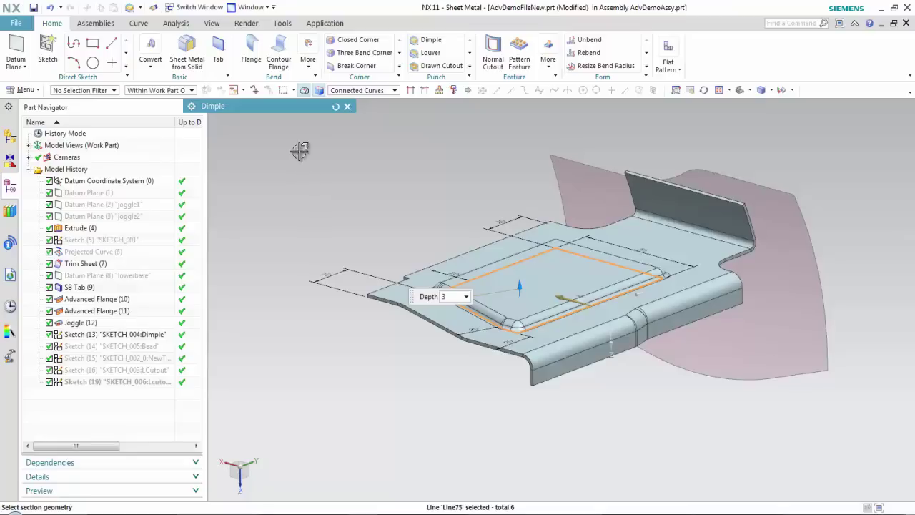
mouse_move(300, 106)
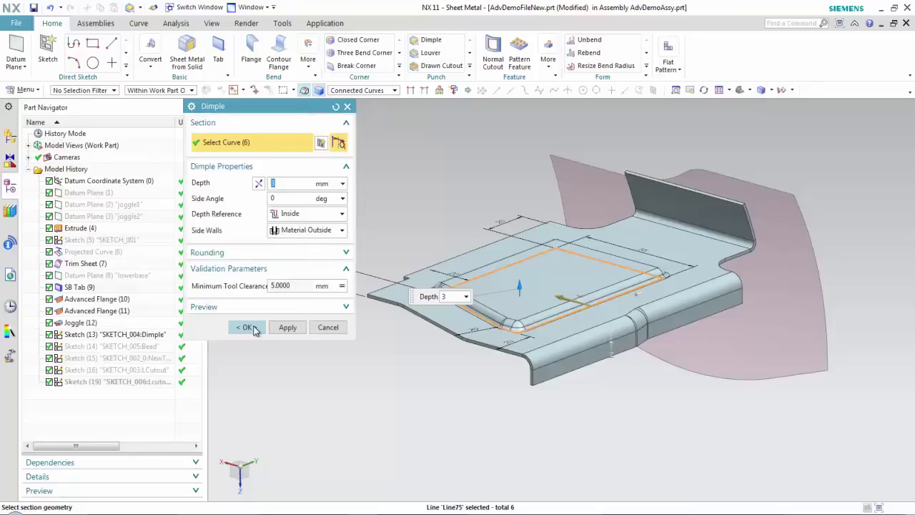
click(245, 326)
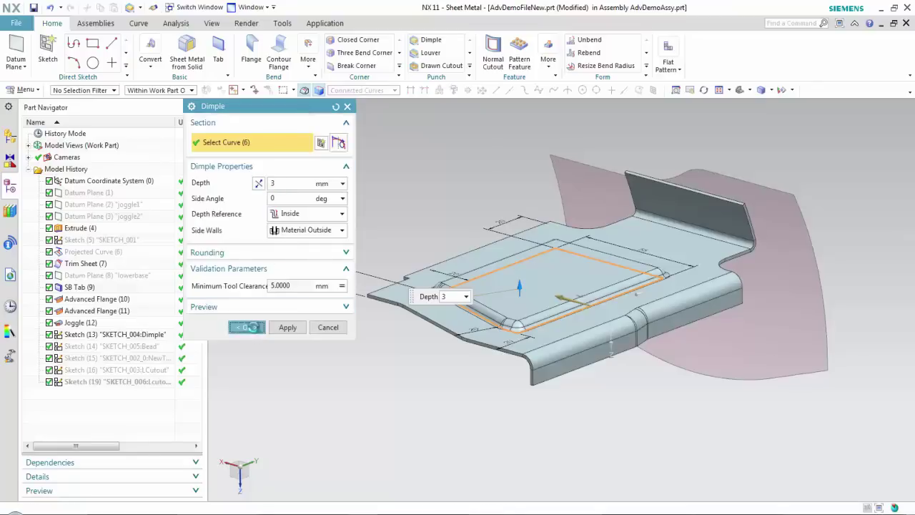
Start a circular bead with formed ends from the three curves of SKETCH_005:Bead and reverse its direction.
middle_drag(336, 204, 375, 128)
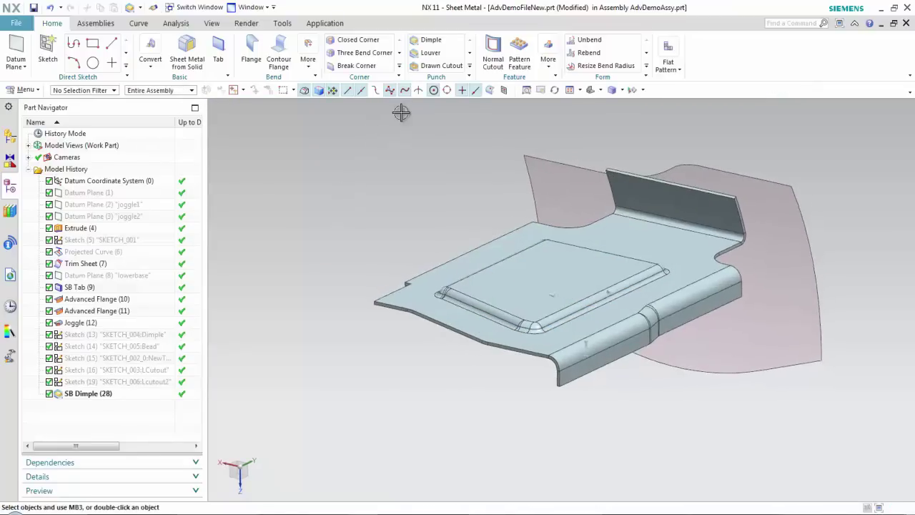
click(469, 66)
click(436, 78)
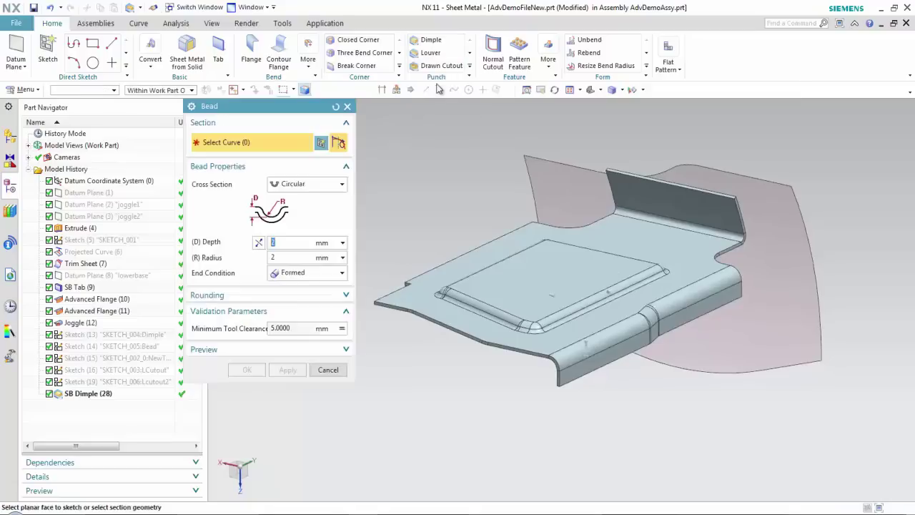
click(110, 340)
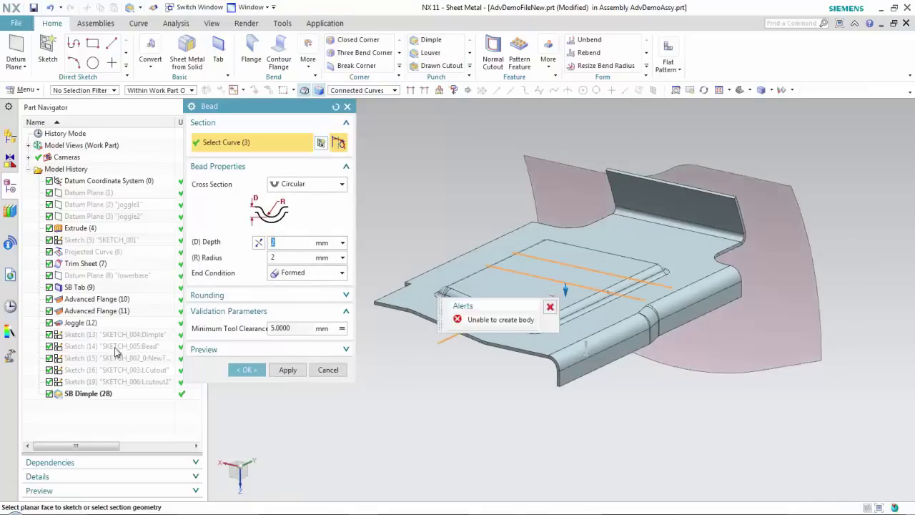
double_click(565, 290)
middle_drag(399, 182, 364, 216)
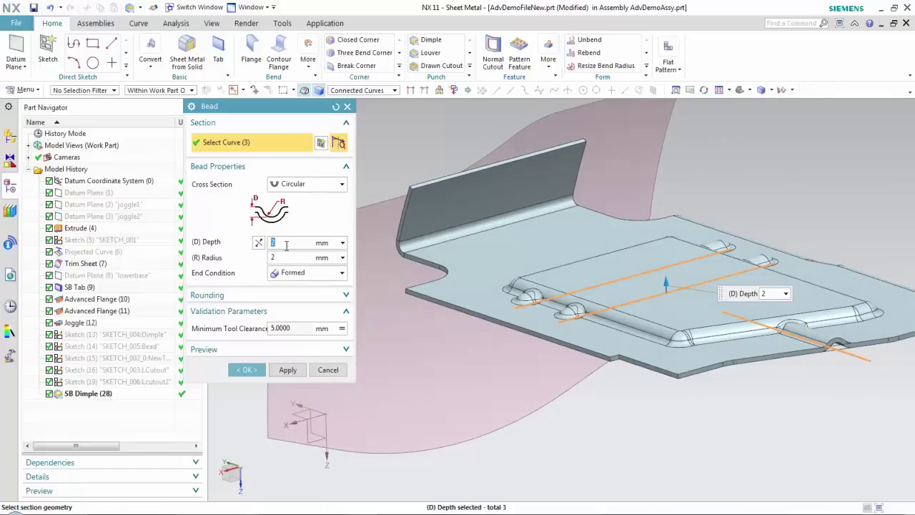
Try a depth of 4 mm and a radius of 4 mm for the bead.
text(4)
key(Tab)
text(4)
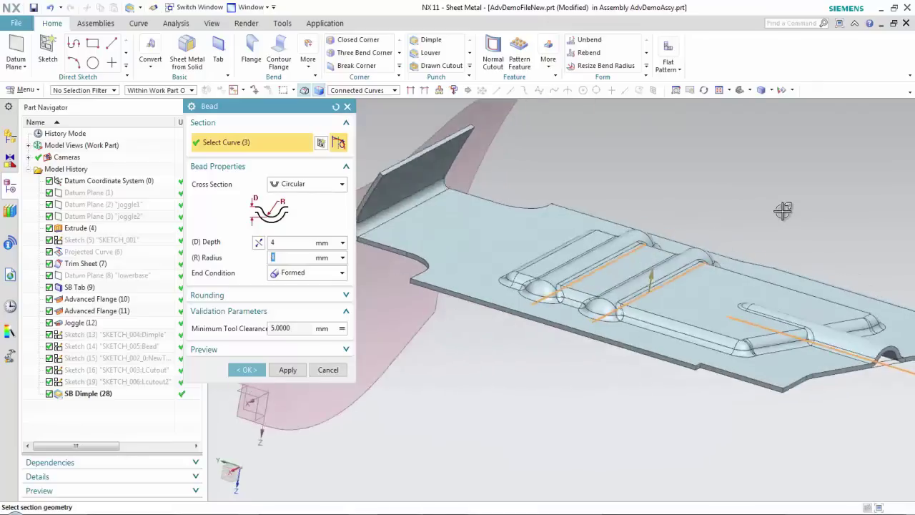
Set the bead's depth and radius to 2 mm and create the bead.
click(300, 242)
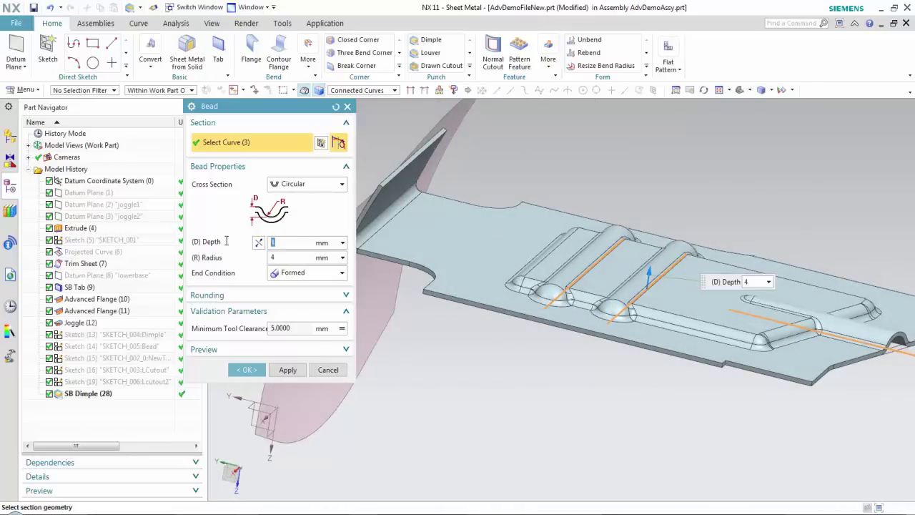
text(2)
key(Tab)
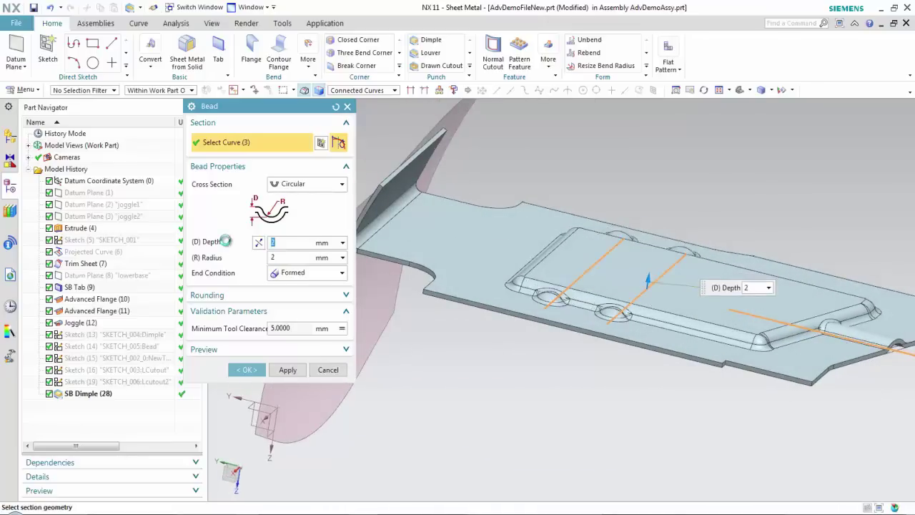
click(247, 370)
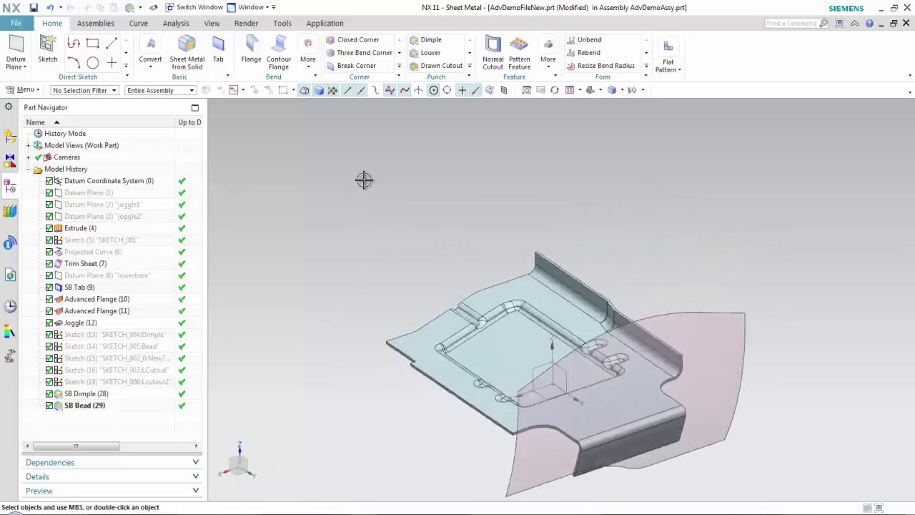
Create a separate base-type tab above the existing plate from Sketch (15), keeping the 1.2 mm thickness.
click(218, 50)
click(310, 140)
click(209, 153)
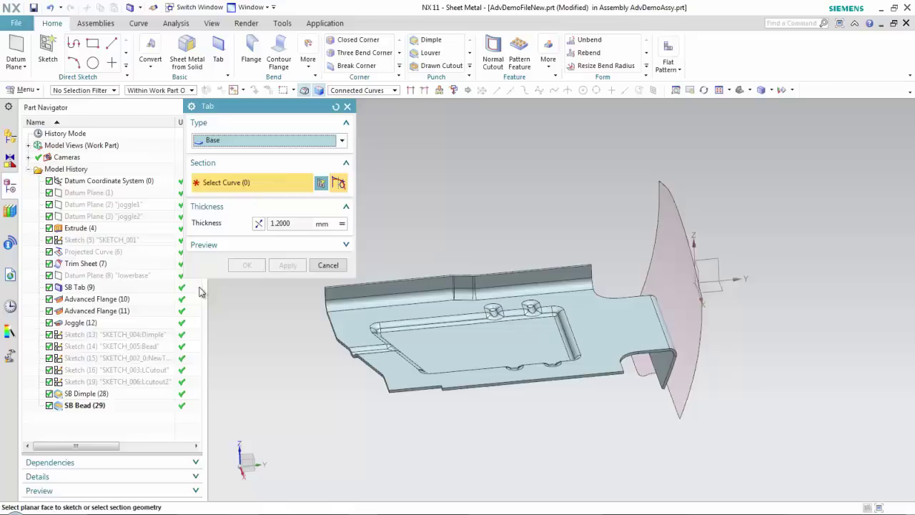
click(145, 358)
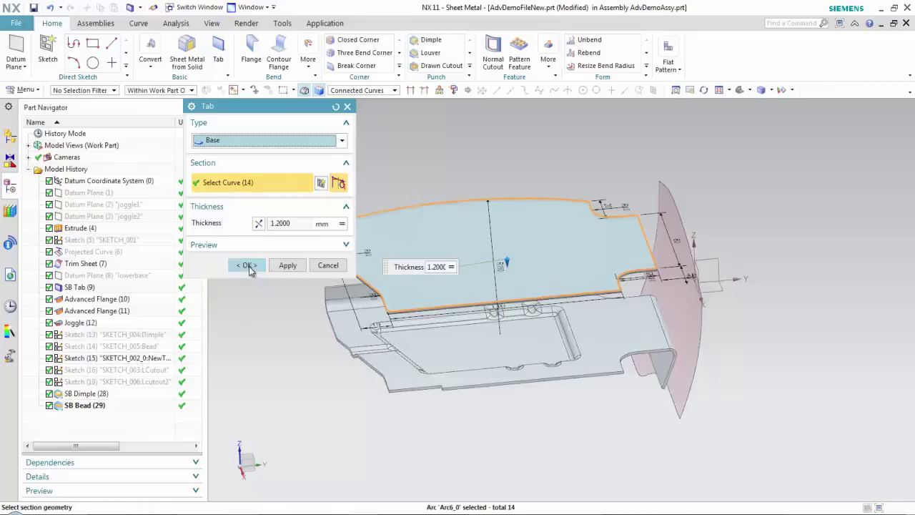
click(247, 266)
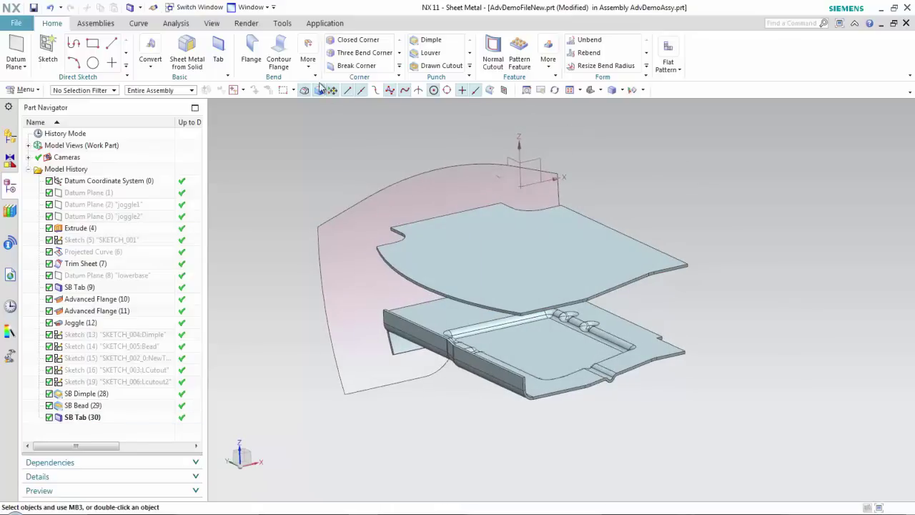
Start a By Value advanced flange on the long curved edge of the new tab with a length of 15 mm.
click(308, 60)
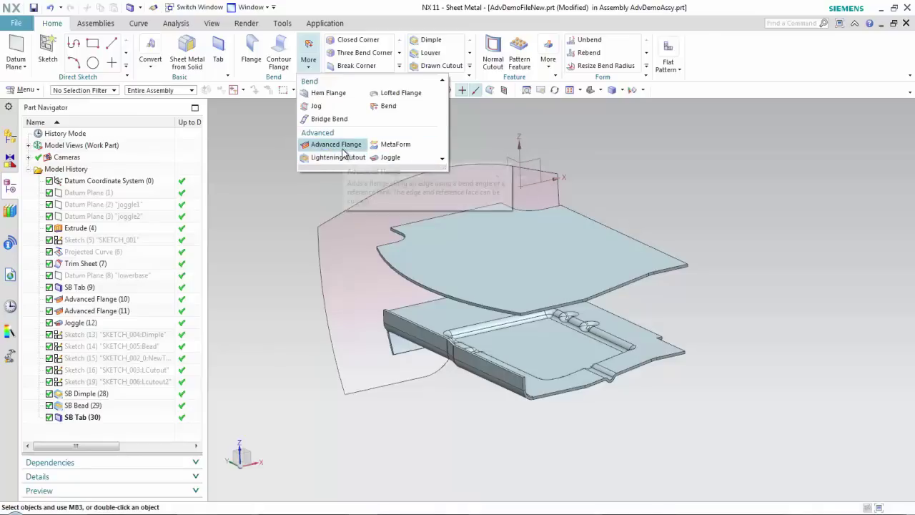
click(339, 148)
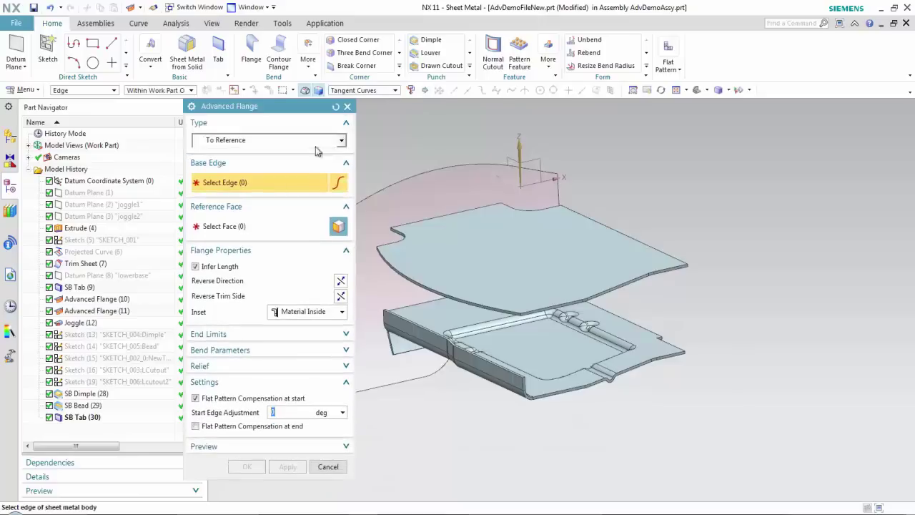
click(384, 264)
middle_drag(468, 283, 394, 150)
middle_drag(406, 205, 443, 289)
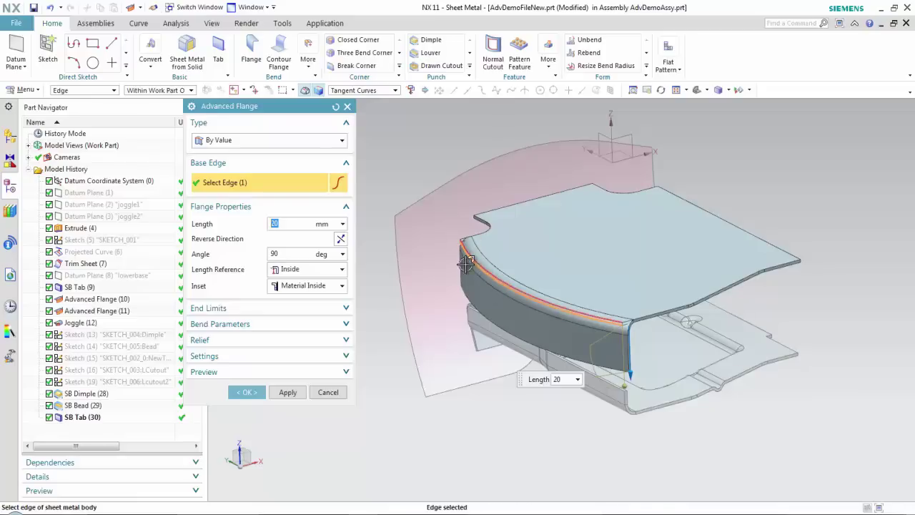
middle_drag(390, 209, 381, 206)
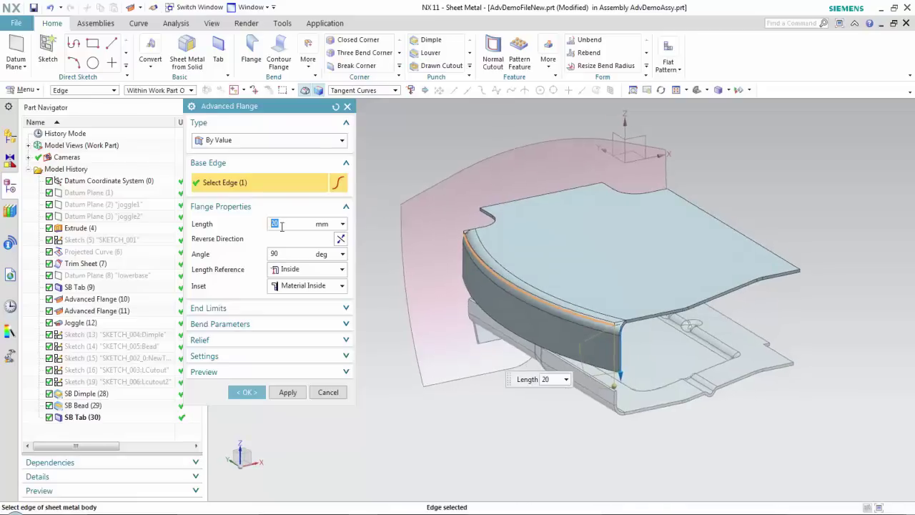
text(5)
key(Return)
key(Tab)
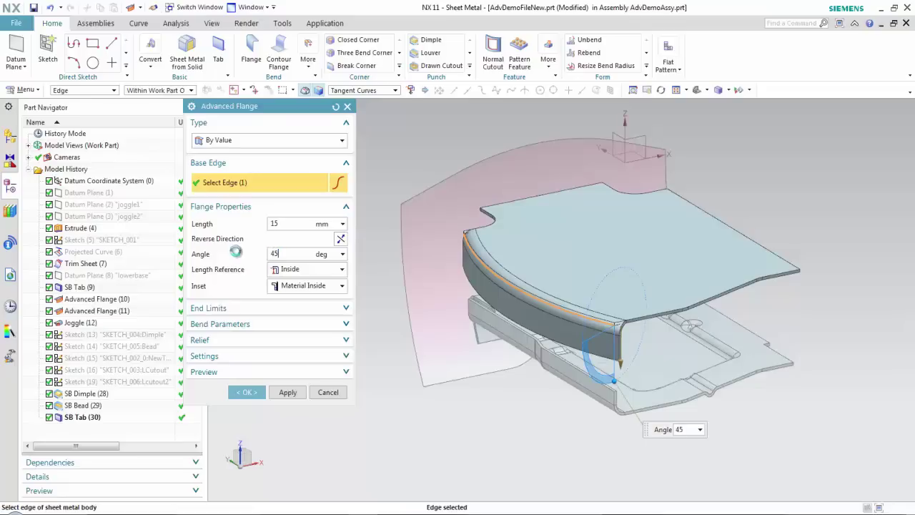
Try a flange angle of 45 degrees, return it to 90 degrees and create the flange.
text(45)
key(Return)
text(90)
key(Return)
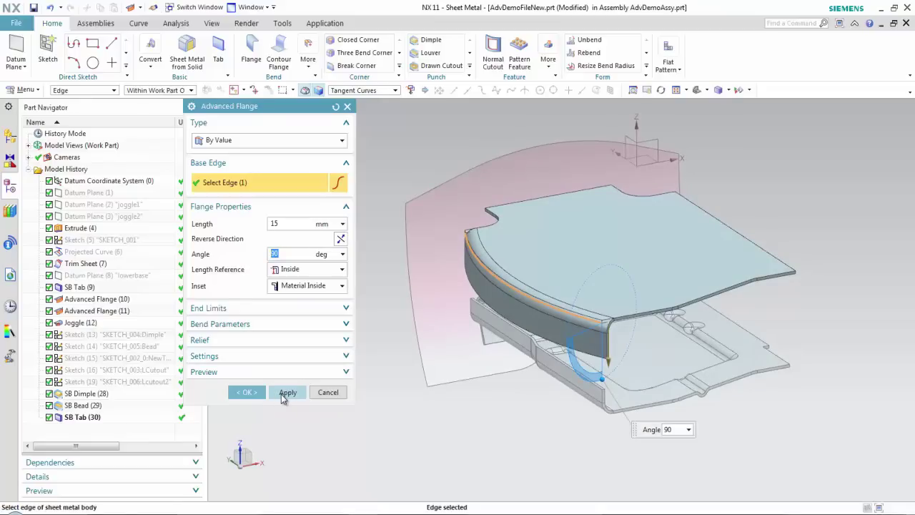
click(257, 392)
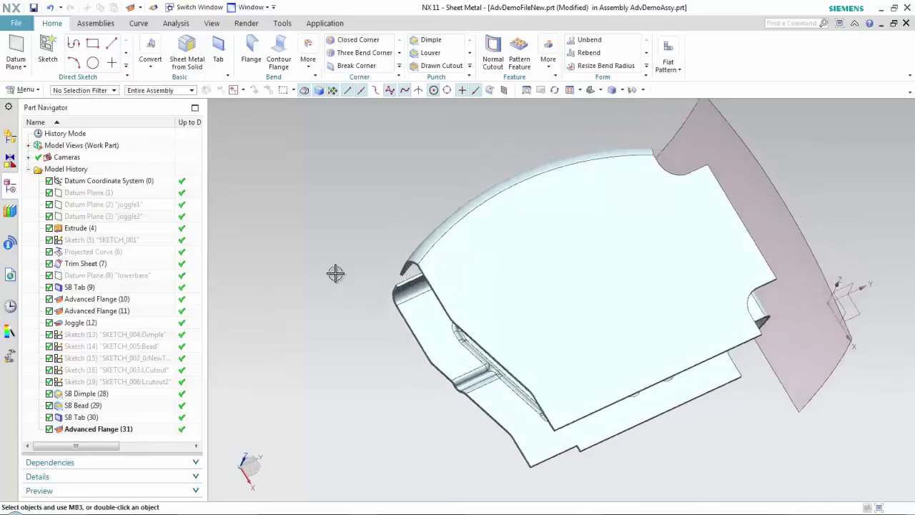
Edit the new advanced flange on the curved edge to enable flat pattern compensation at the start.
double_click(97, 429)
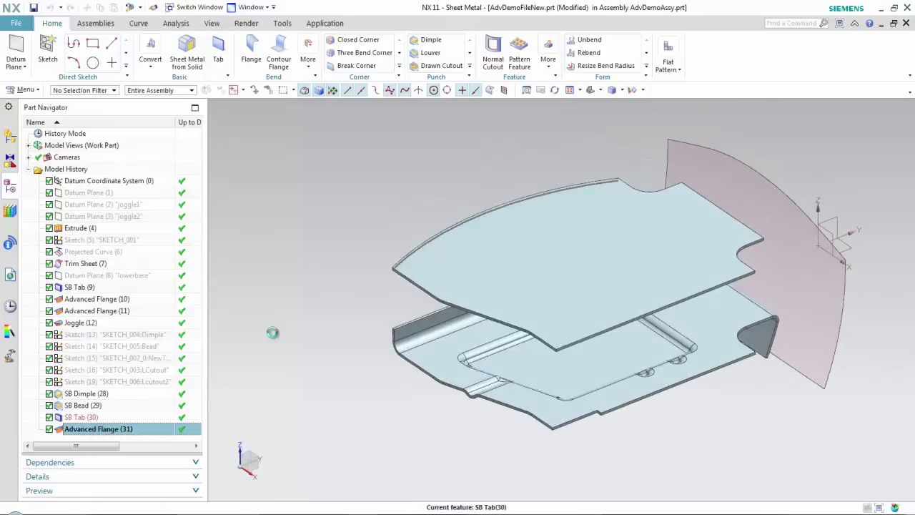
click(257, 357)
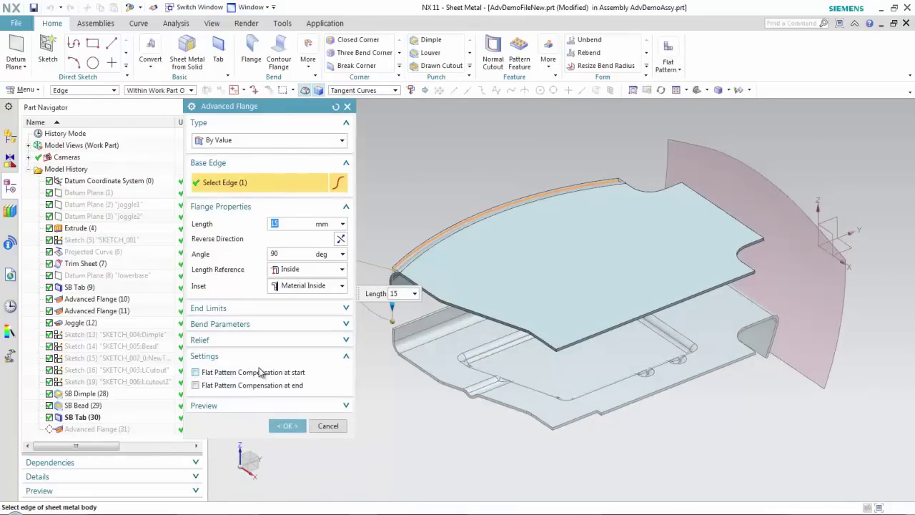
click(197, 373)
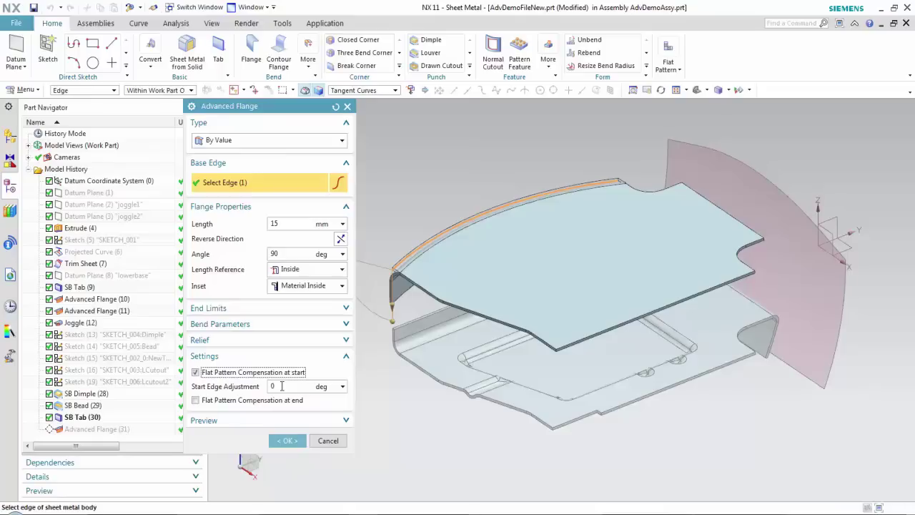
click(289, 439)
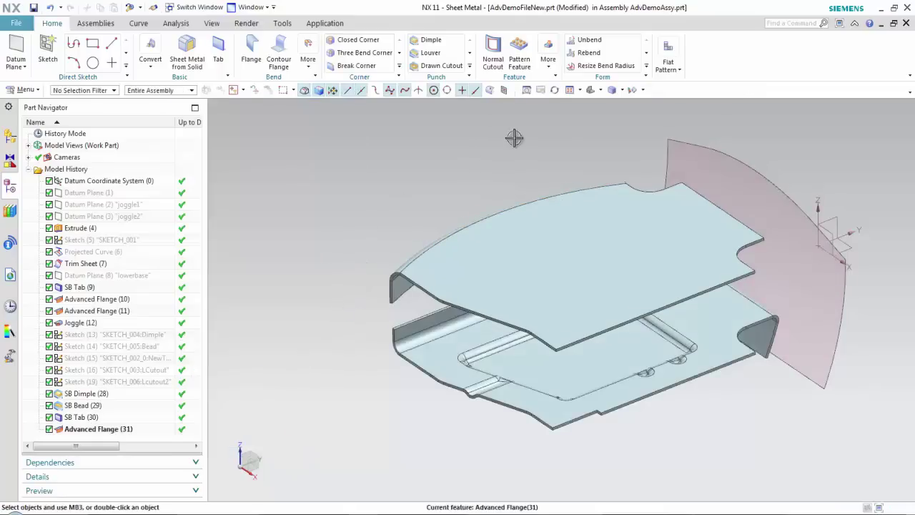
Create a flat solid from the upper tab's planar face and inspect the start end of its flattened curved flange.
click(678, 71)
click(681, 88)
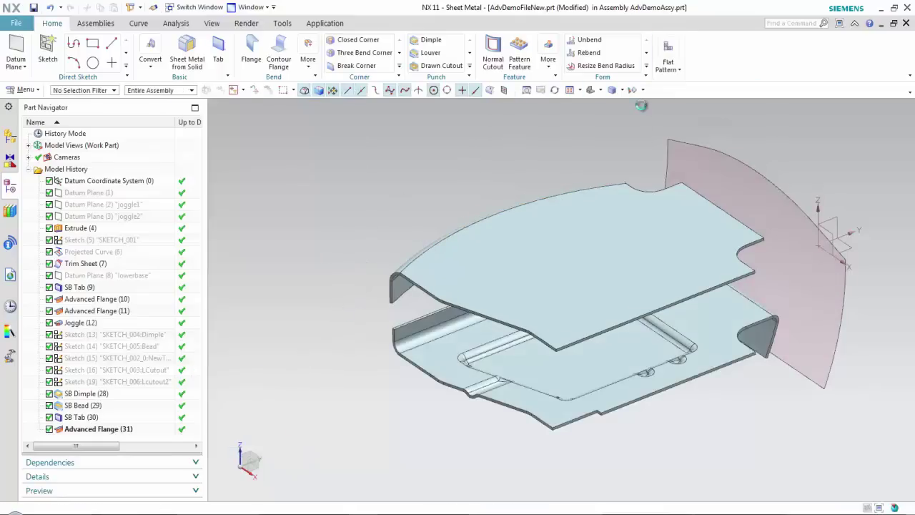
click(476, 262)
click(247, 292)
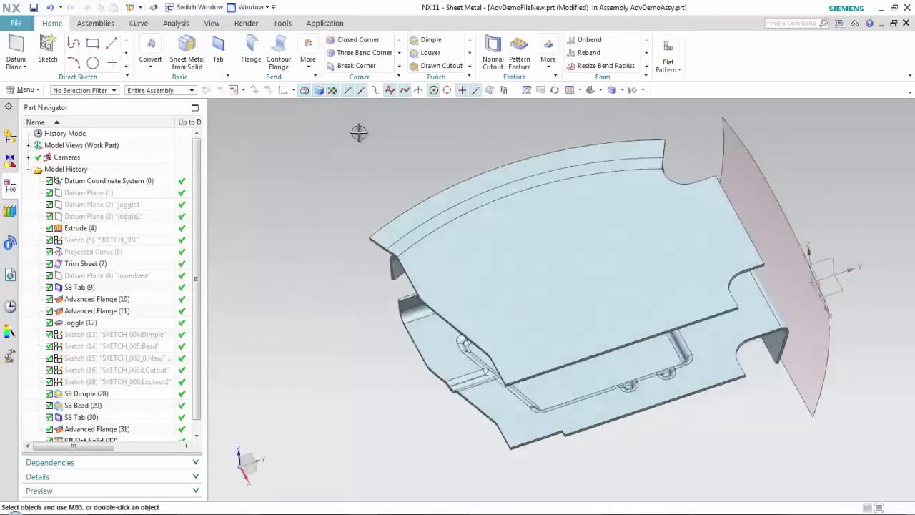
scroll(359, 133, up, 4)
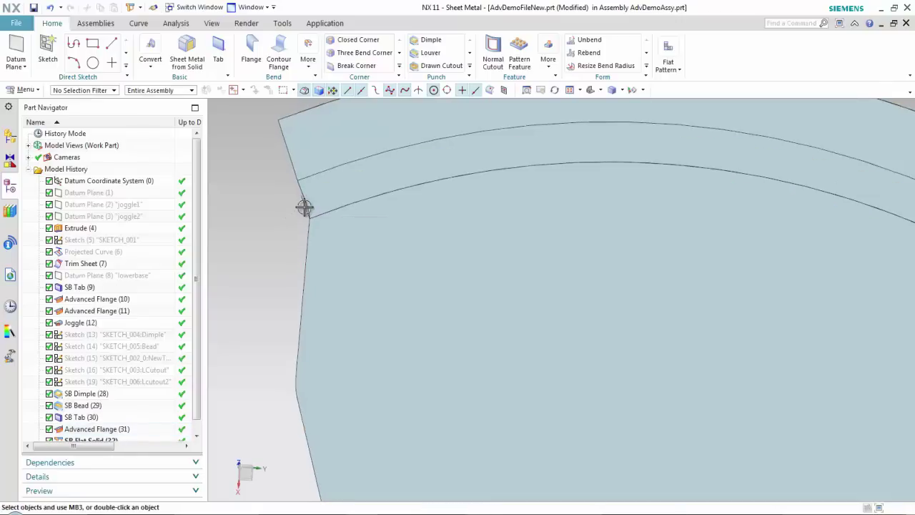
Edit the curved-edge flange of the upper tab, setting its start edge adjustment to -5 degrees.
double_click(115, 429)
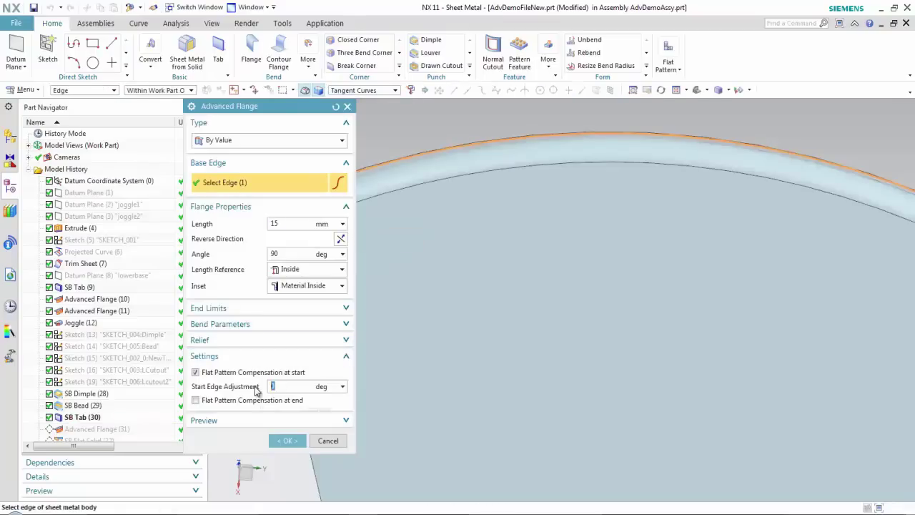
text(5)
click(286, 439)
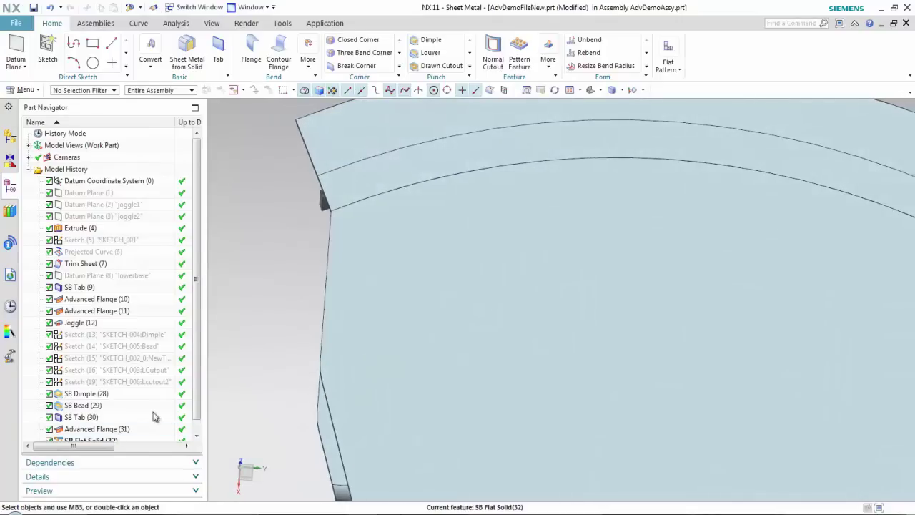
Edit the same curved flange again with a different start edge adjustment and inspect the flattened start edge.
double_click(133, 429)
click(278, 386)
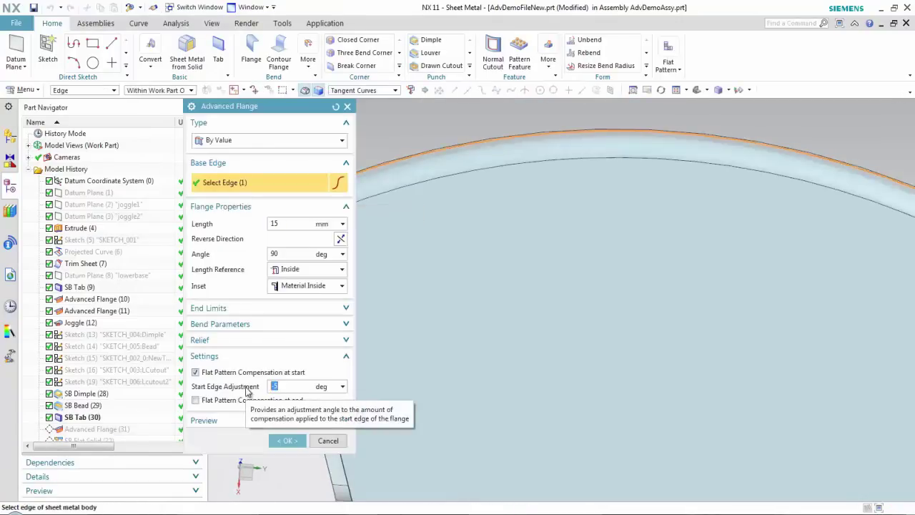
click(286, 440)
middle_drag(277, 301, 261, 209)
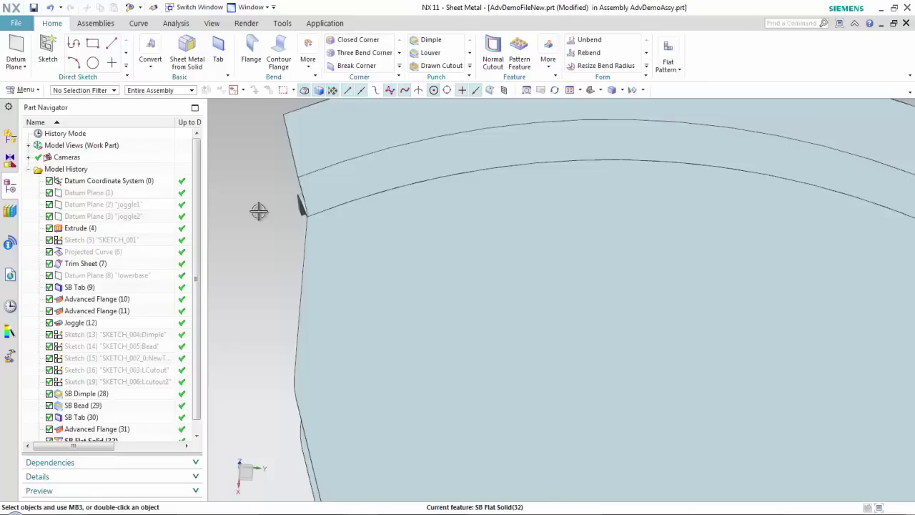
Delete the SB Flat Solid (32) feature from the model history.
key(ctrl+f)
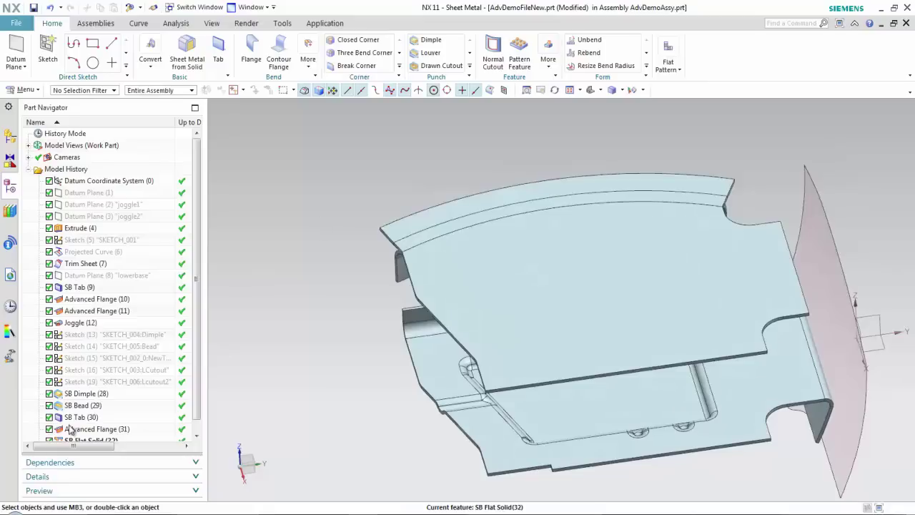
scroll(184, 358, down, 1)
click(100, 429)
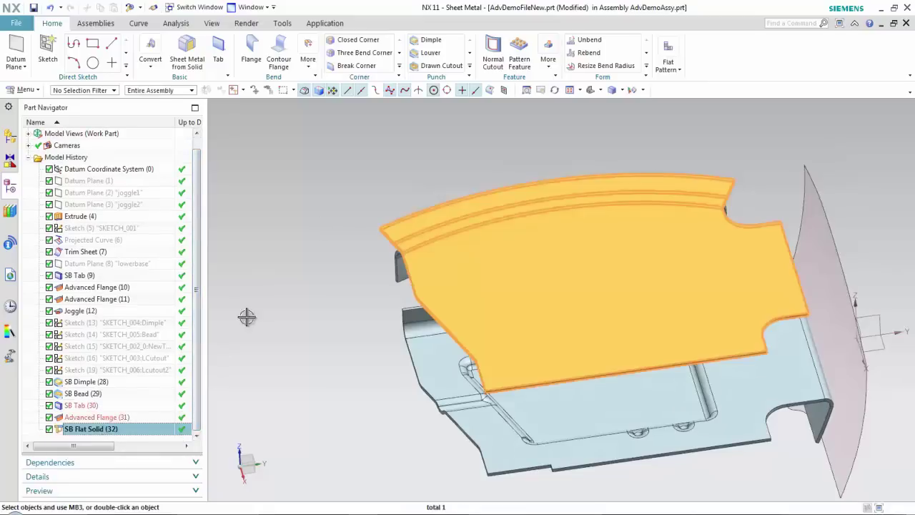
key(Delete)
key(Home)
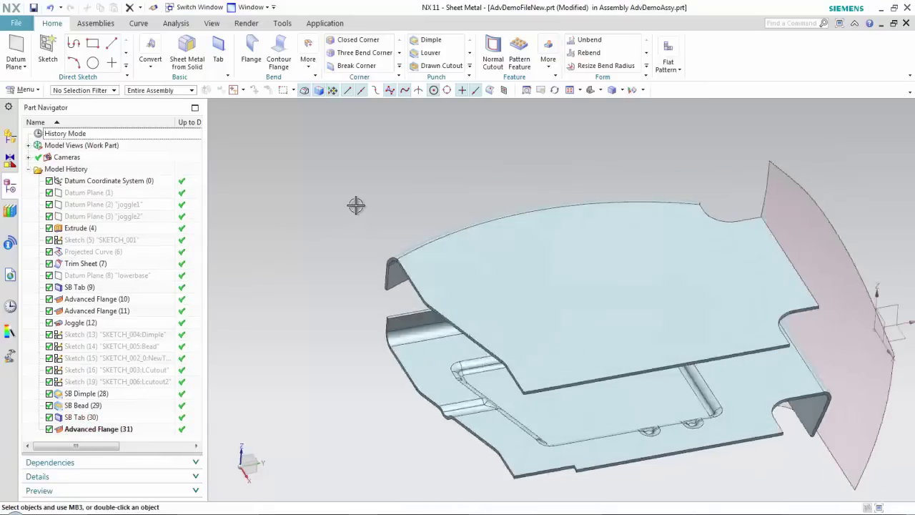
Start an advanced flange on the upper tab's short straight edge beside the curved reference sheet.
middle_drag(356, 205, 530, 143)
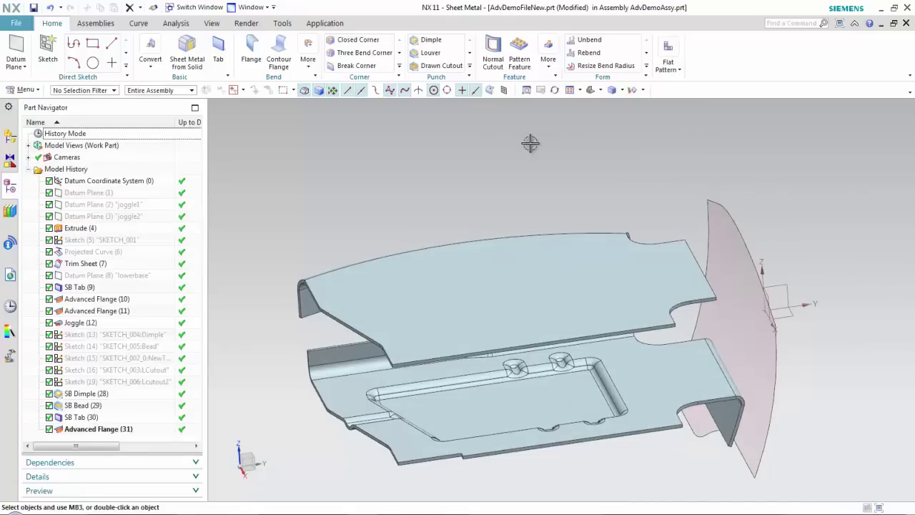
click(315, 71)
click(333, 143)
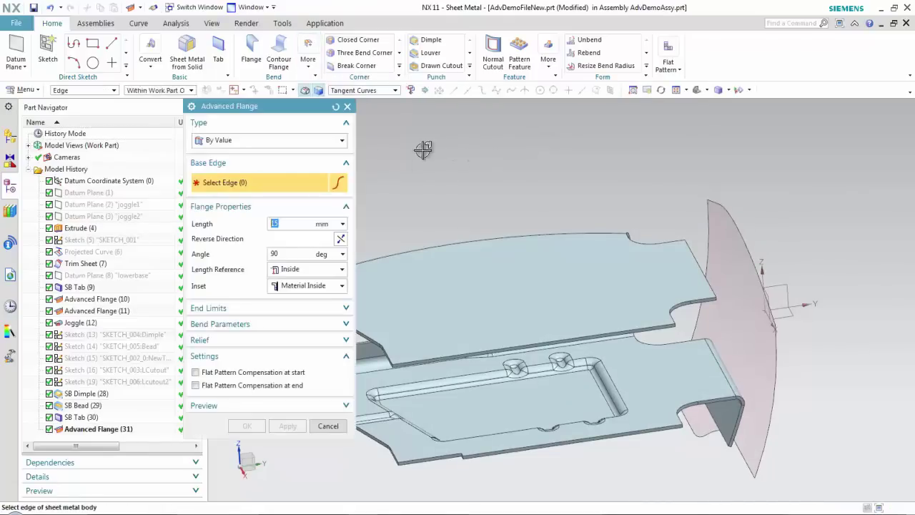
middle_drag(704, 251, 674, 258)
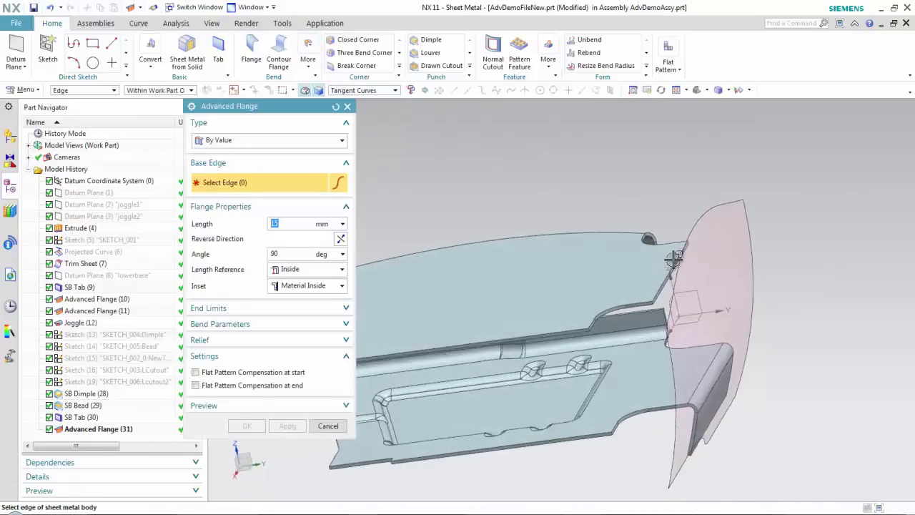
click(674, 260)
middle_drag(578, 173, 348, 223)
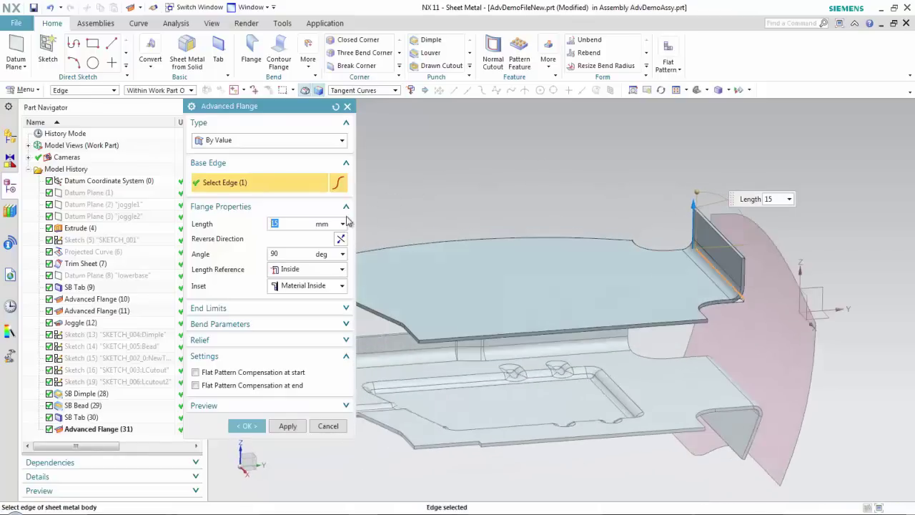
Switch the flange type to To Reference and use the face of the curved extruded sheet as its reference.
click(230, 140)
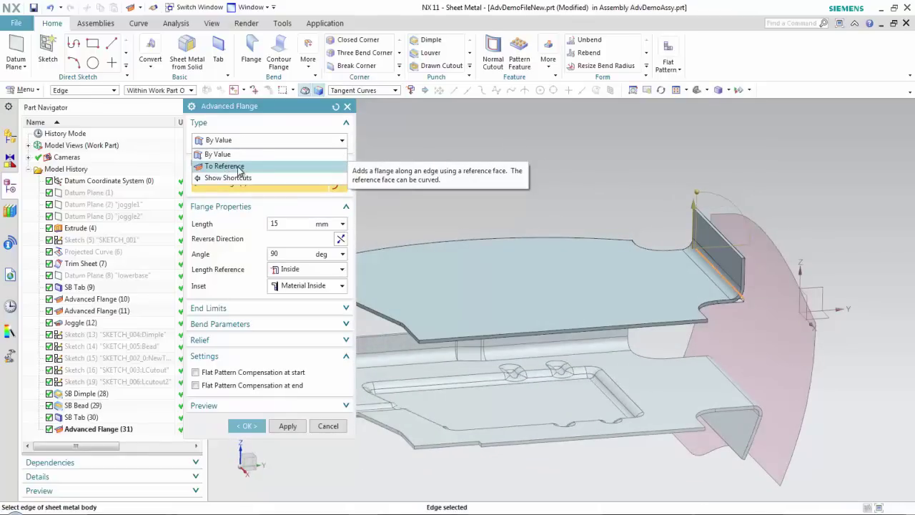
click(238, 171)
click(254, 223)
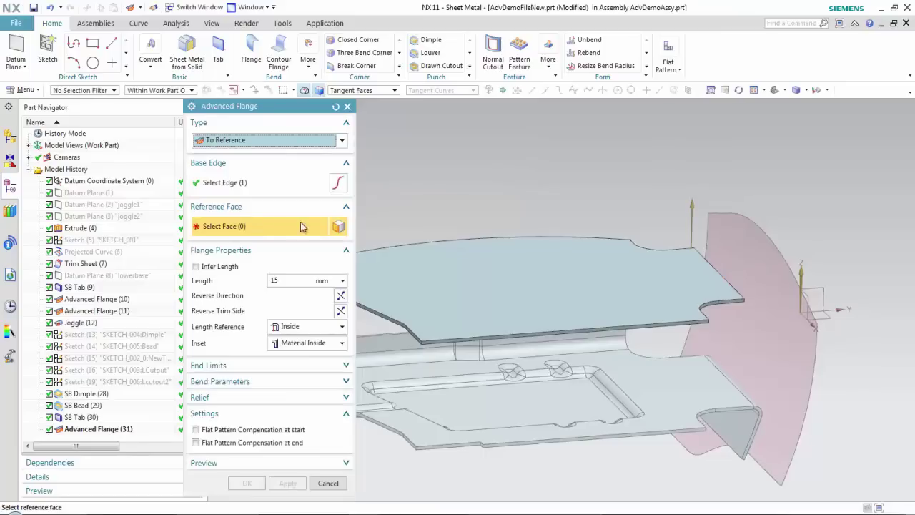
middle_drag(500, 236, 652, 242)
click(694, 233)
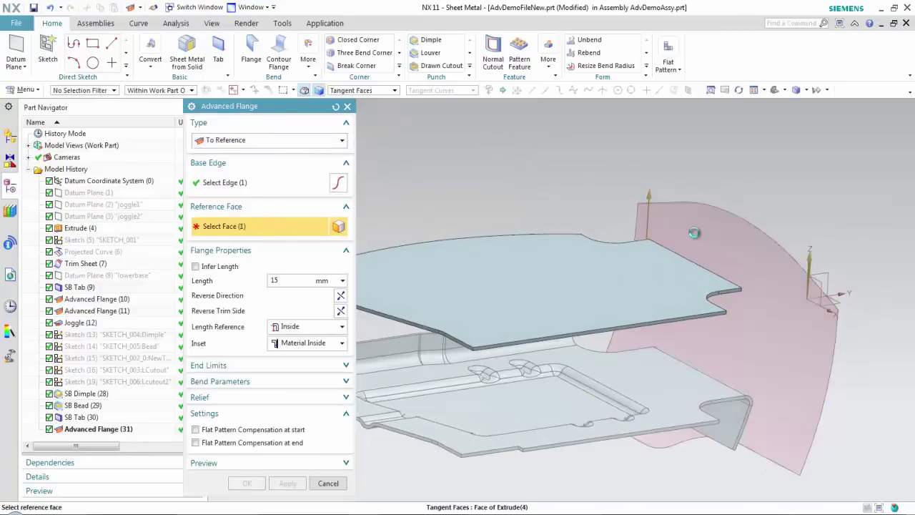
middle_drag(859, 223, 807, 212)
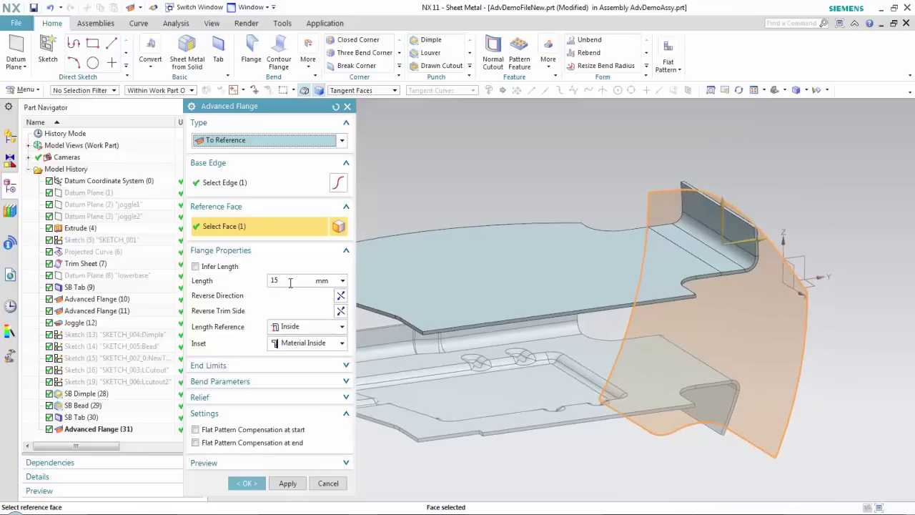
Enable Infer Length for the flange and create it up to the curved reference sheet.
click(195, 267)
middle_drag(622, 187, 706, 176)
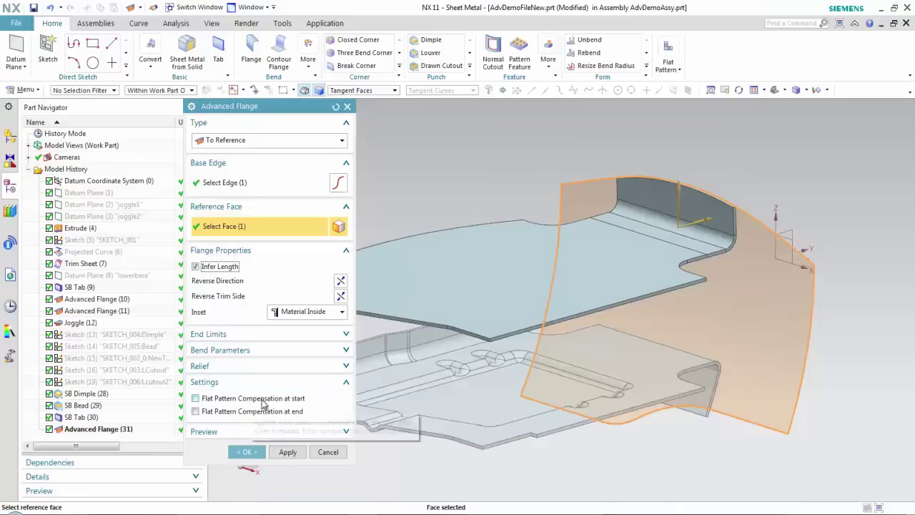
click(248, 452)
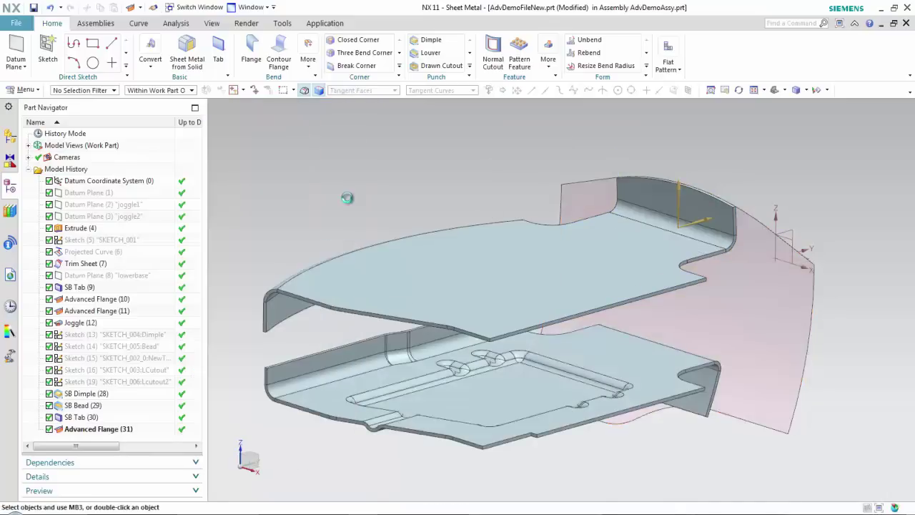
Start a joggle with the Single limit type on the outer face of the upper tab's long curved flange.
key(Home)
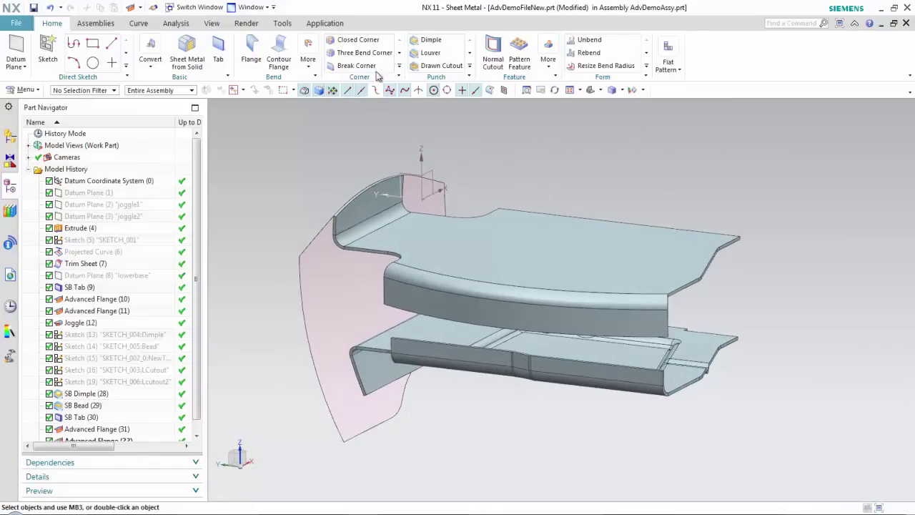
click(402, 69)
click(308, 61)
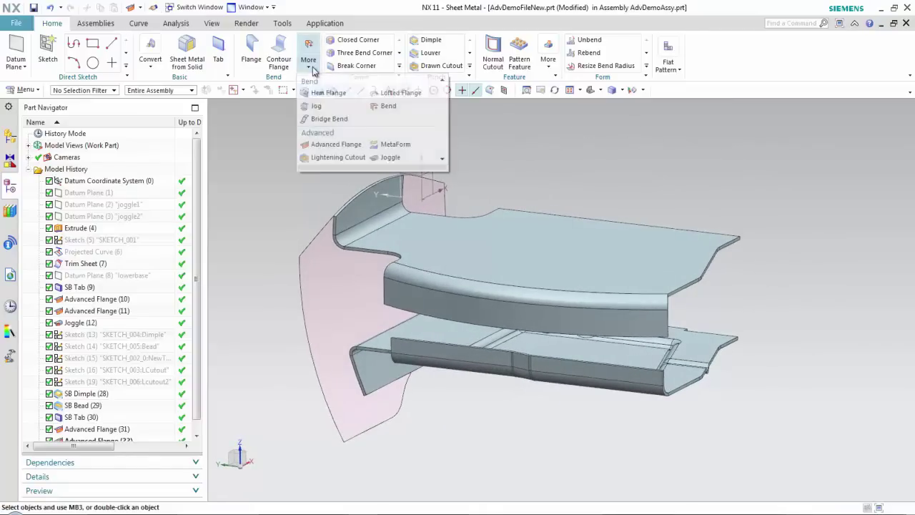
click(402, 160)
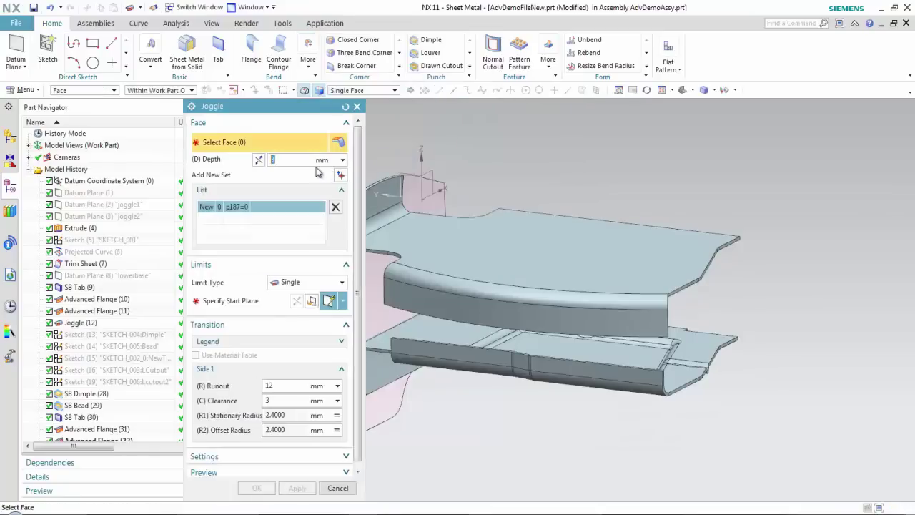
click(293, 286)
click(290, 295)
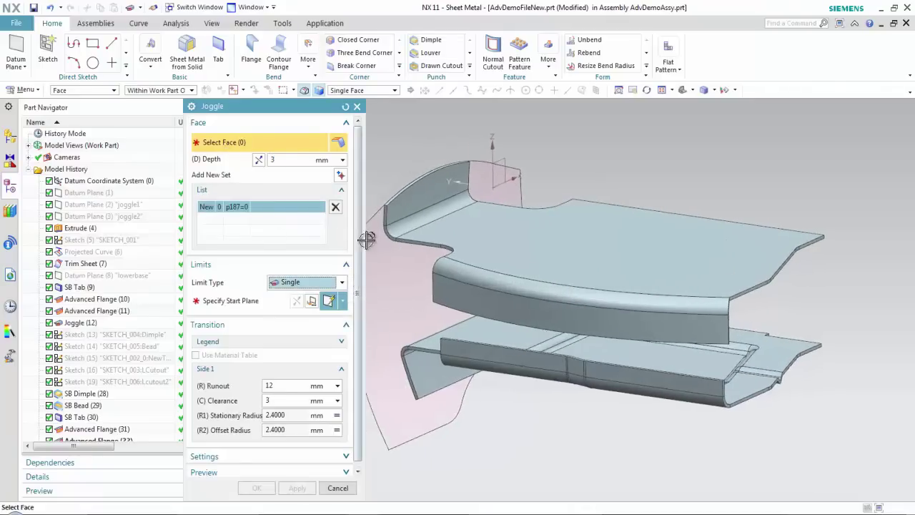
click(462, 287)
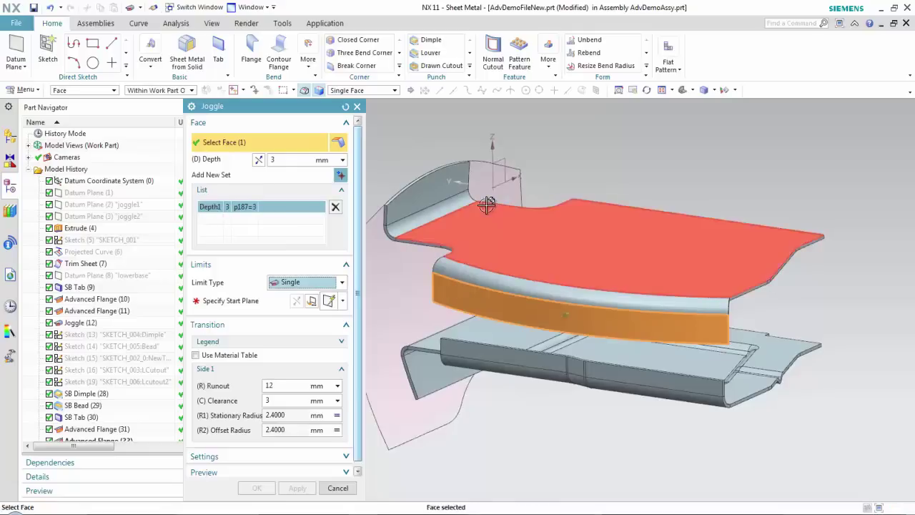
Specify Datum Plane (2) "joggle1" as the joggle's start plane and inspect the preview on the curved flange.
click(243, 303)
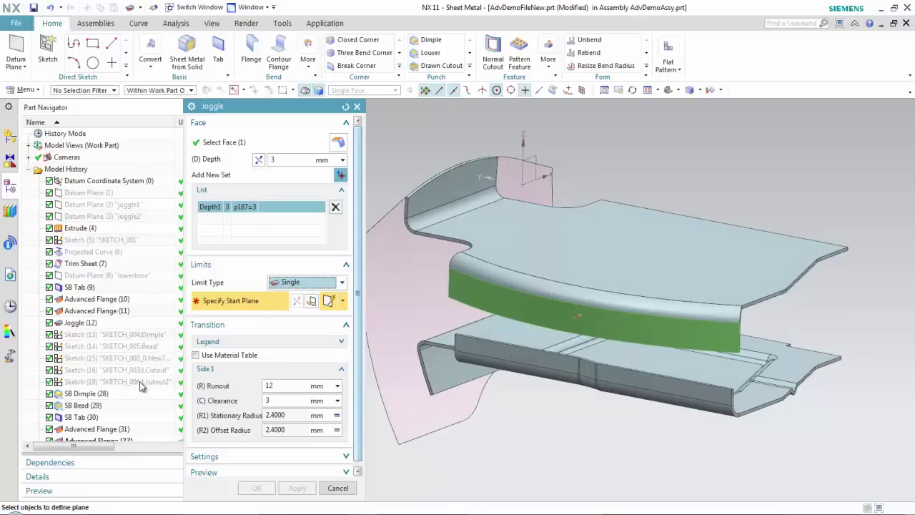
click(128, 205)
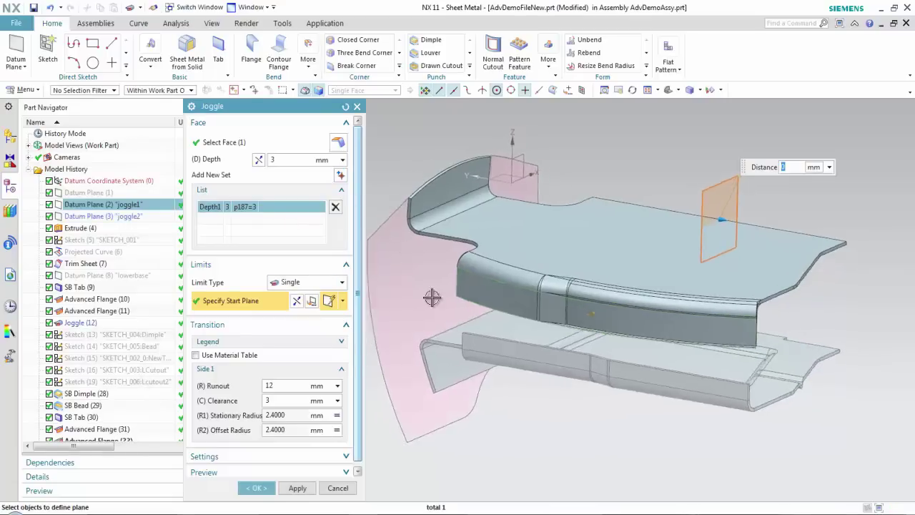
scroll(586, 283, up, 5)
mouse_move(586, 283)
middle_down()
mouse_move(680, 288)
mouse_move(601, 286)
middle_up()
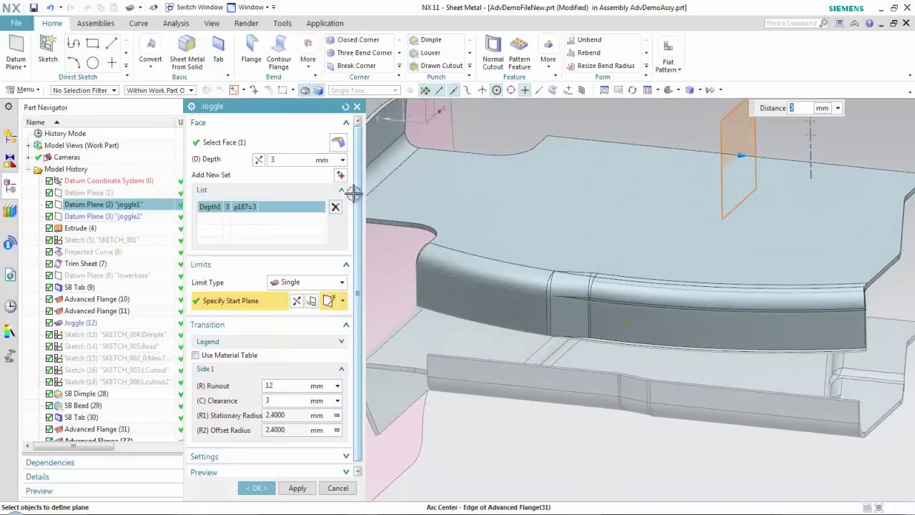
Try a joggle depth of 8 mm.
click(280, 161)
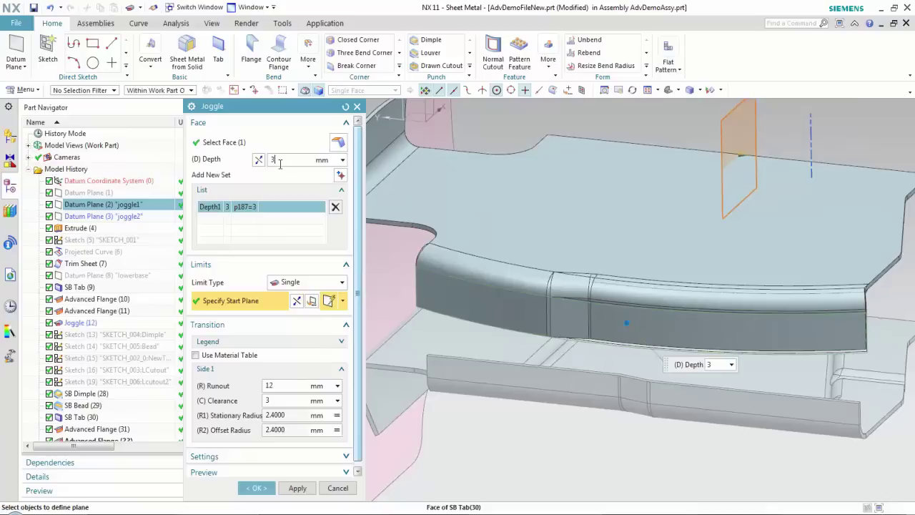
text(8)
key(Return)
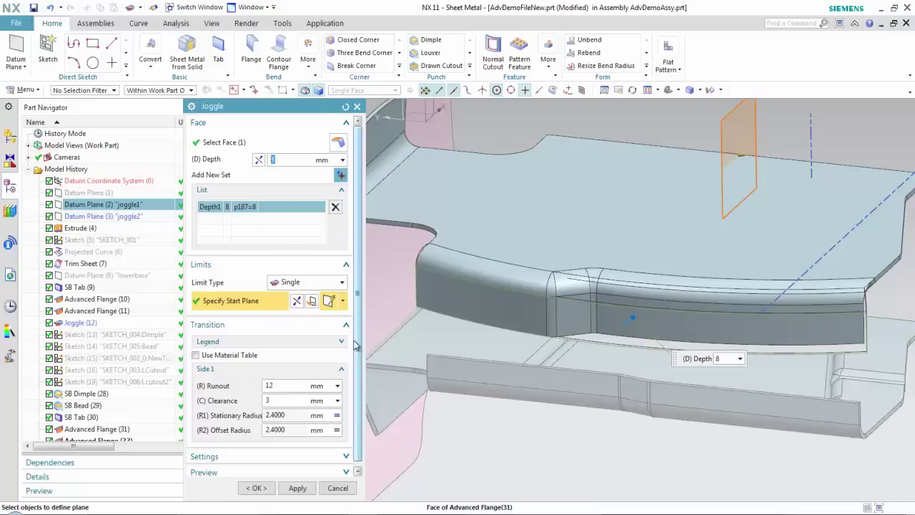
Check the joggle's transition legend and set the joggle depth to 3 mm.
scroll(356, 345, down, 1)
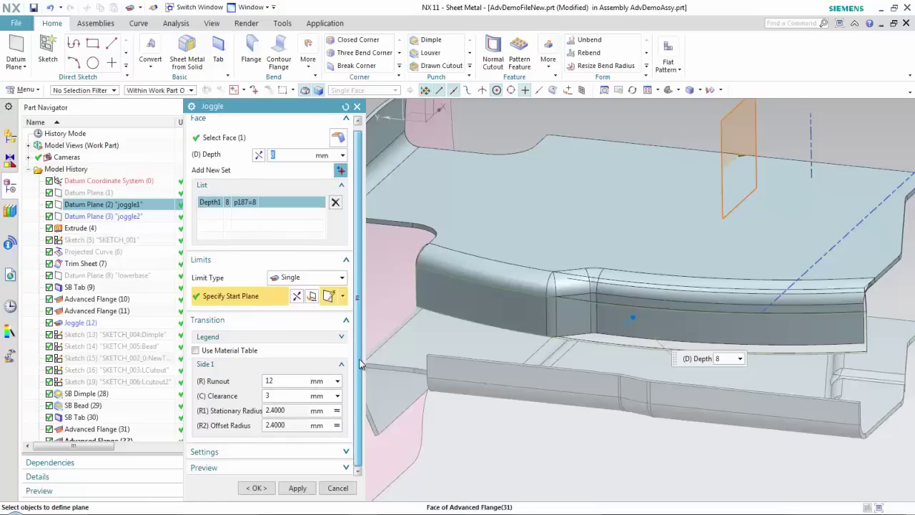
click(225, 342)
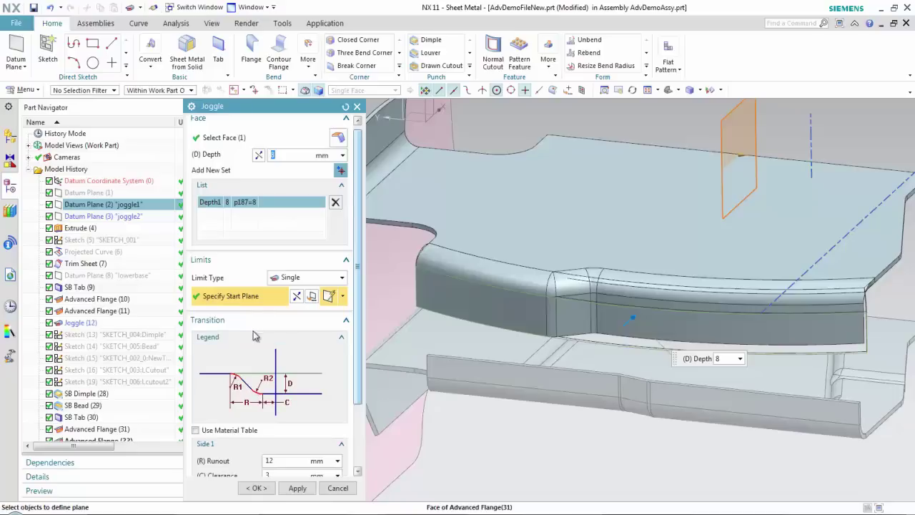
click(322, 338)
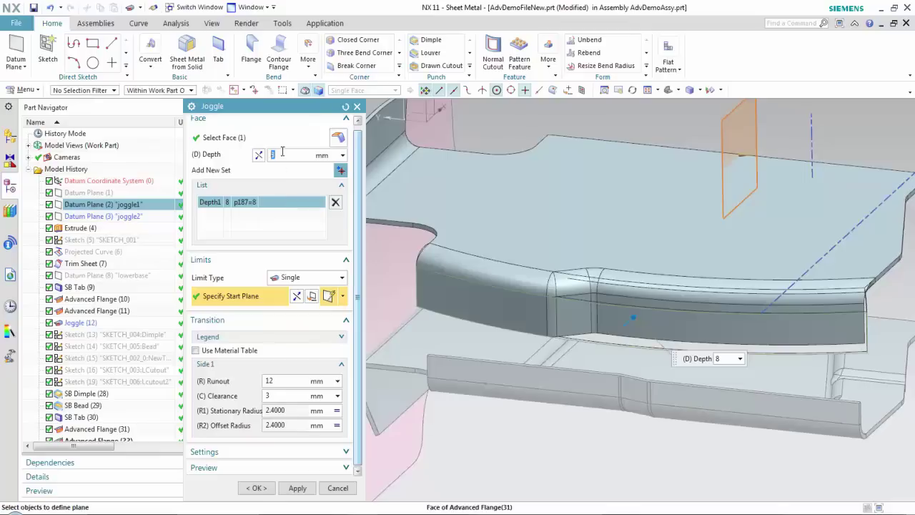
text(3)
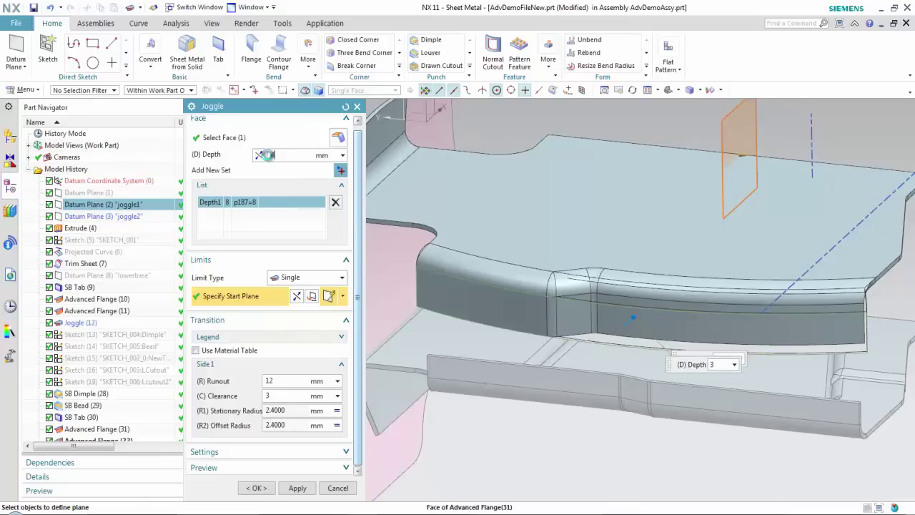
key(Return)
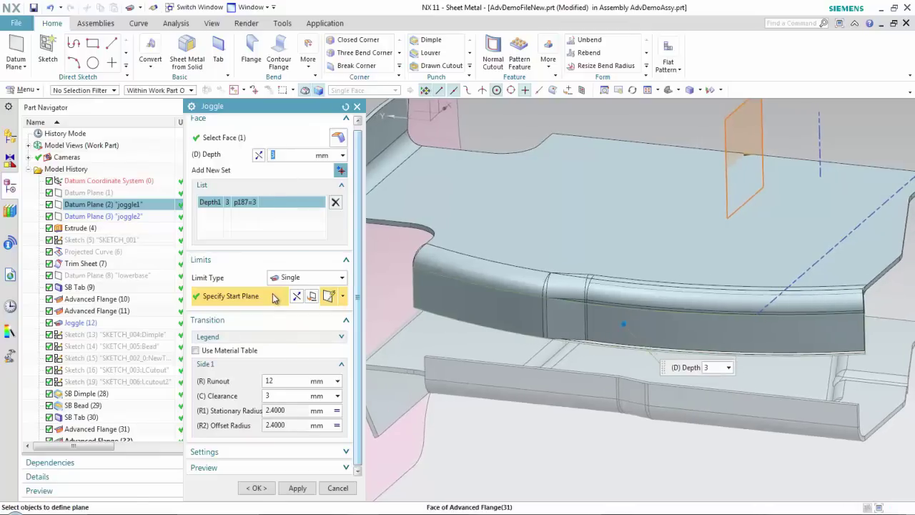
Switch the joggle's limit type to Twin, specify Datum Plane (3) "joggle2" as its end plane, and create the joggle.
click(270, 382)
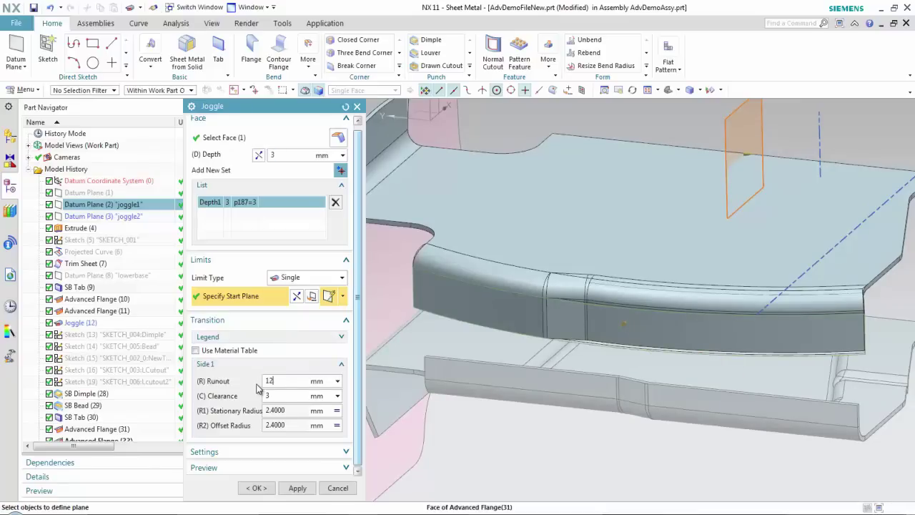
middle_drag(445, 333, 600, 284)
click(336, 278)
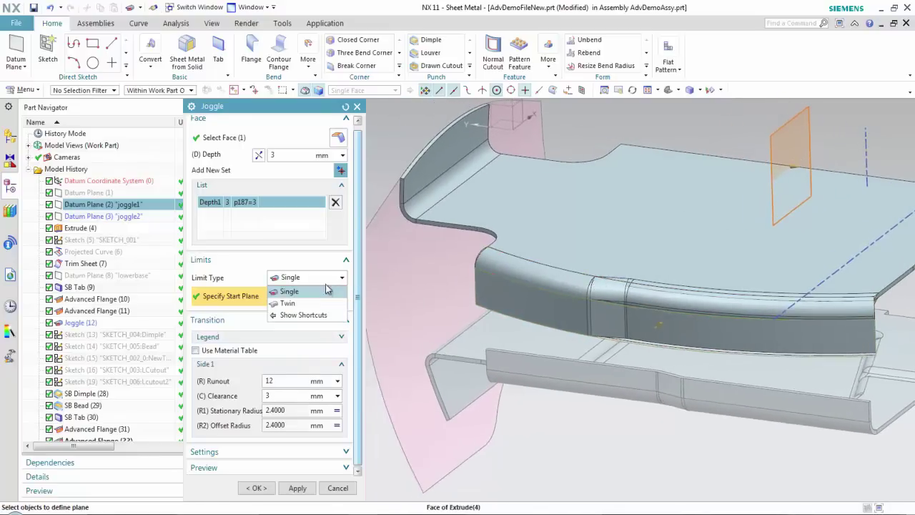
click(289, 303)
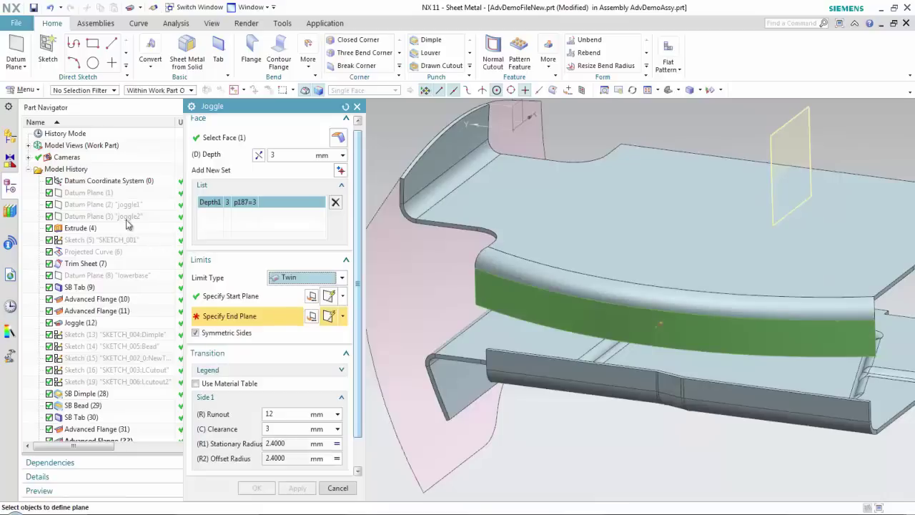
click(125, 219)
middle_drag(600, 336, 697, 318)
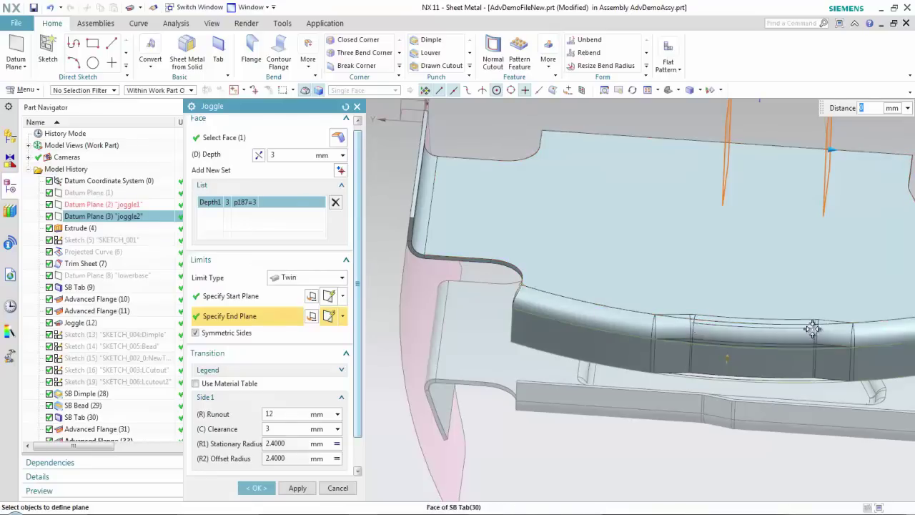
middle_drag(746, 351, 643, 286)
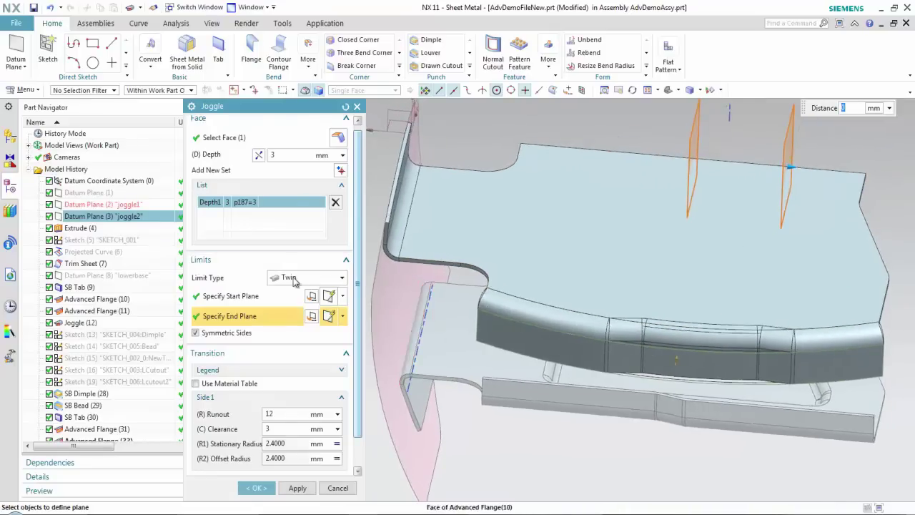
click(257, 488)
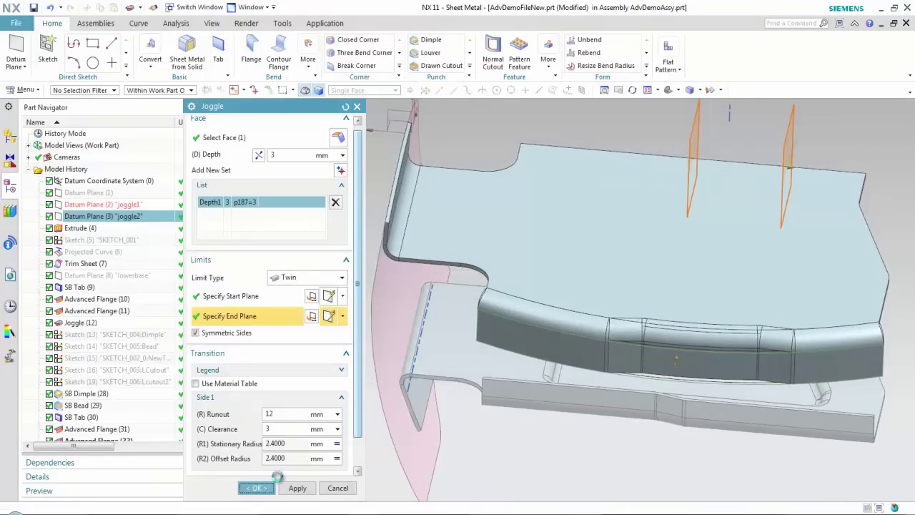
middle_drag(615, 371, 823, 300)
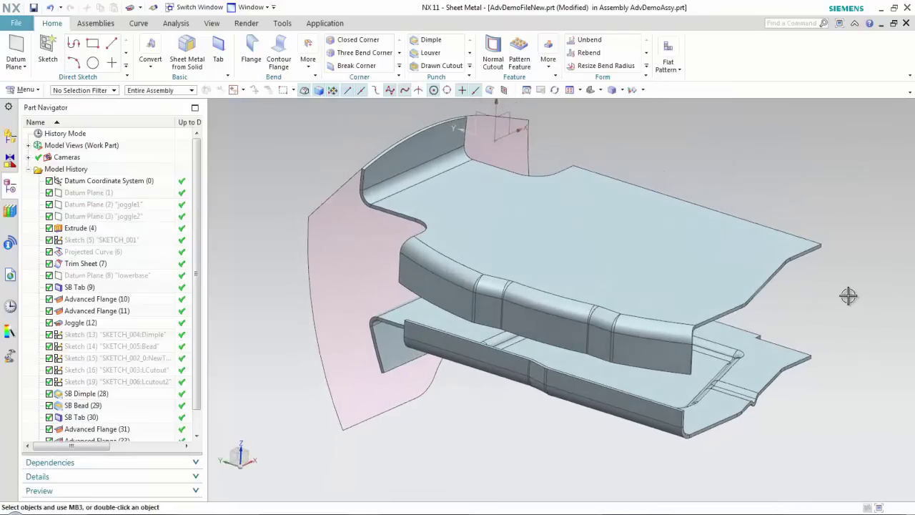
Start a Z or U Transition bridge bend from the upper tab's straight edge to the matching straight edge of the lower tab.
key(ctrl+f)
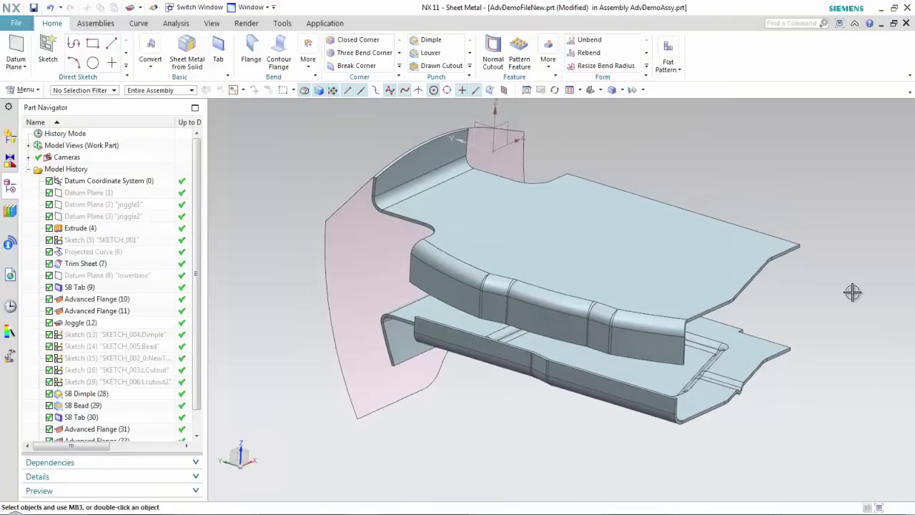
key(Home)
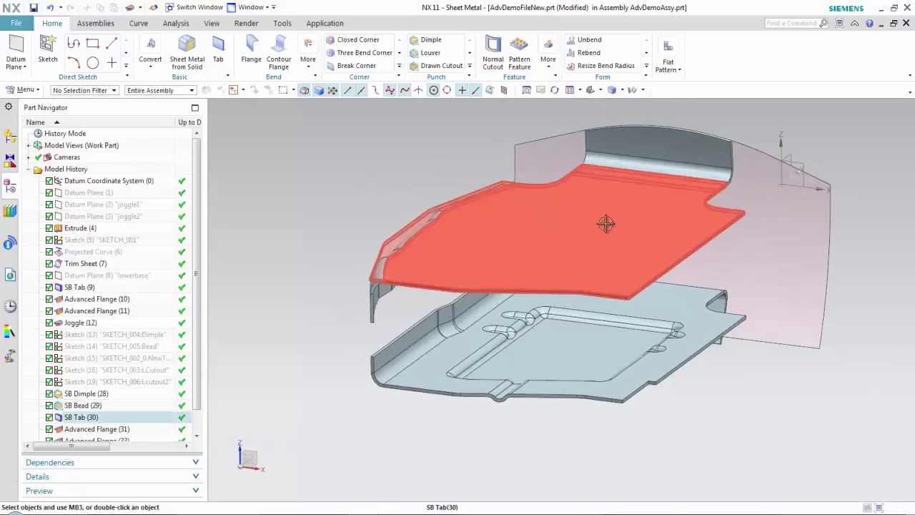
key(ctrl+f)
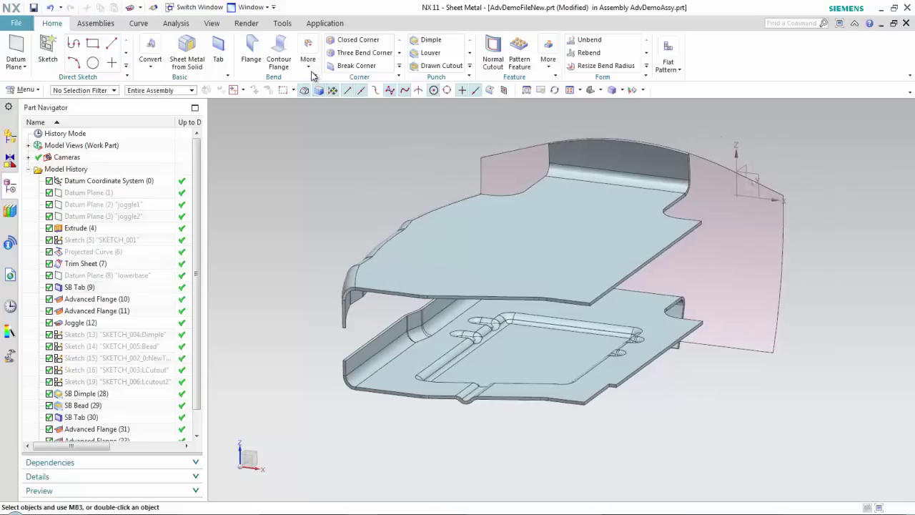
click(308, 63)
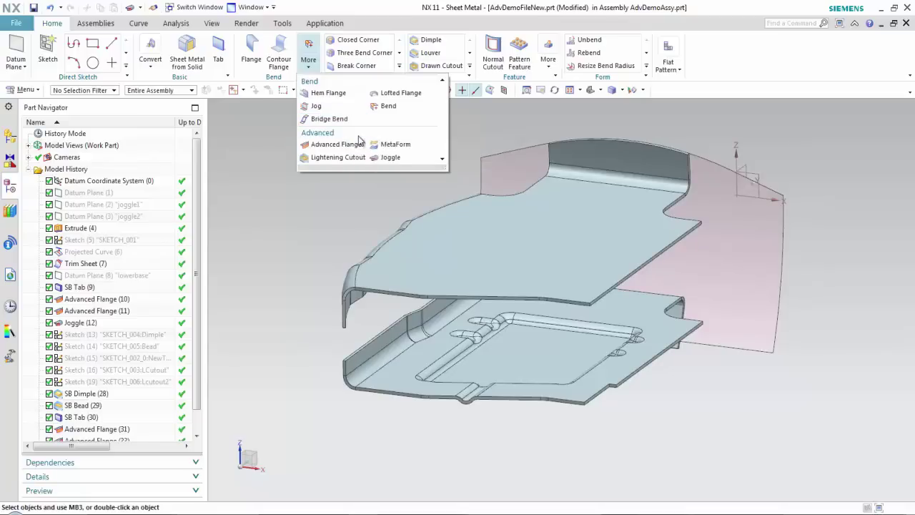
click(336, 120)
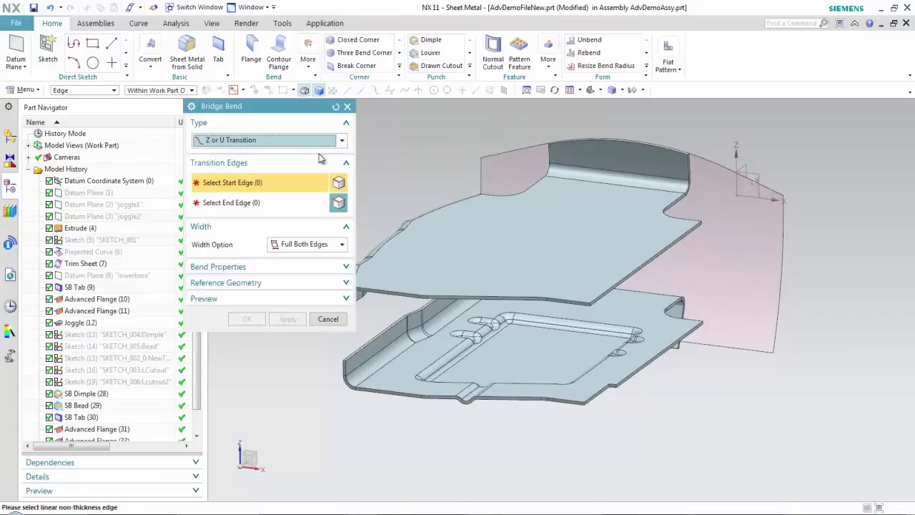
middle_drag(398, 174, 577, 267)
click(592, 295)
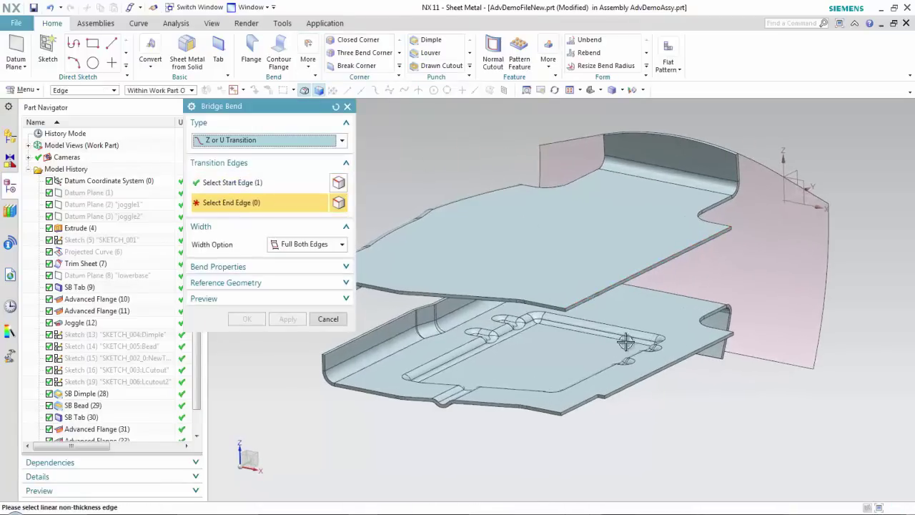
click(630, 392)
middle_drag(719, 408, 665, 358)
Try the Full Start Edge and Full End Edge width options on the bridge bend.
click(300, 247)
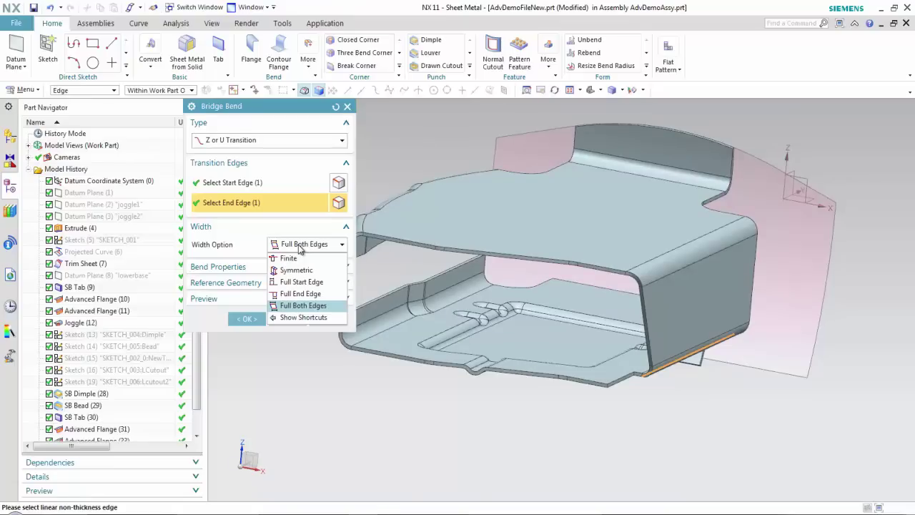
click(301, 282)
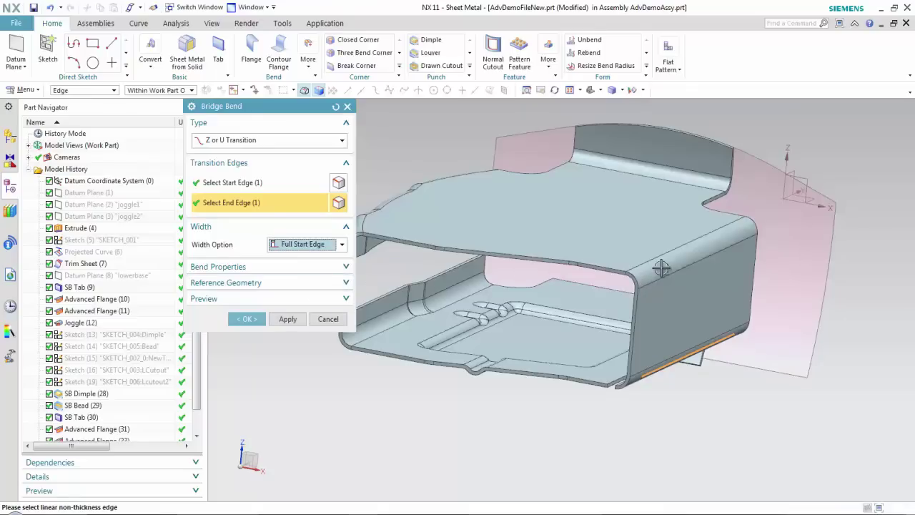
middle_drag(743, 278, 586, 422)
click(284, 244)
click(296, 292)
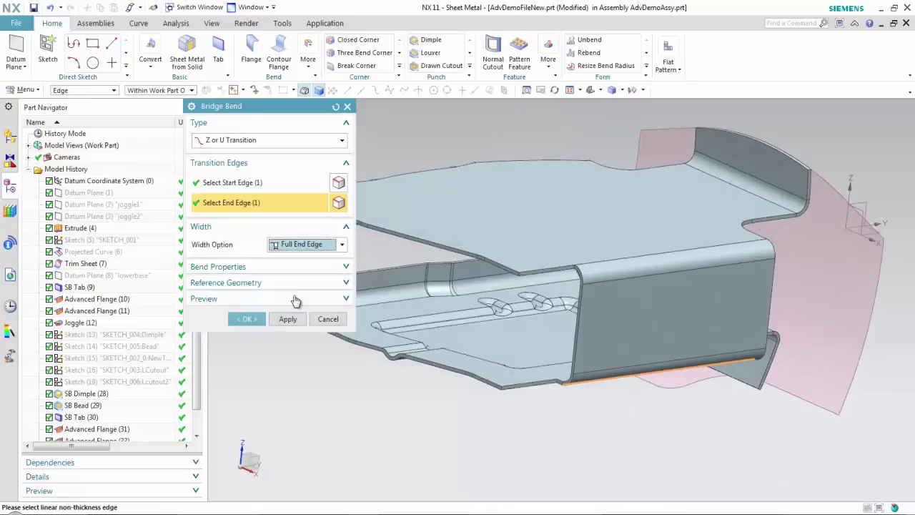
middle_drag(601, 376, 613, 367)
Set the bridge bend's width option to Full Both Edges and create the bend between the two tabs.
click(302, 245)
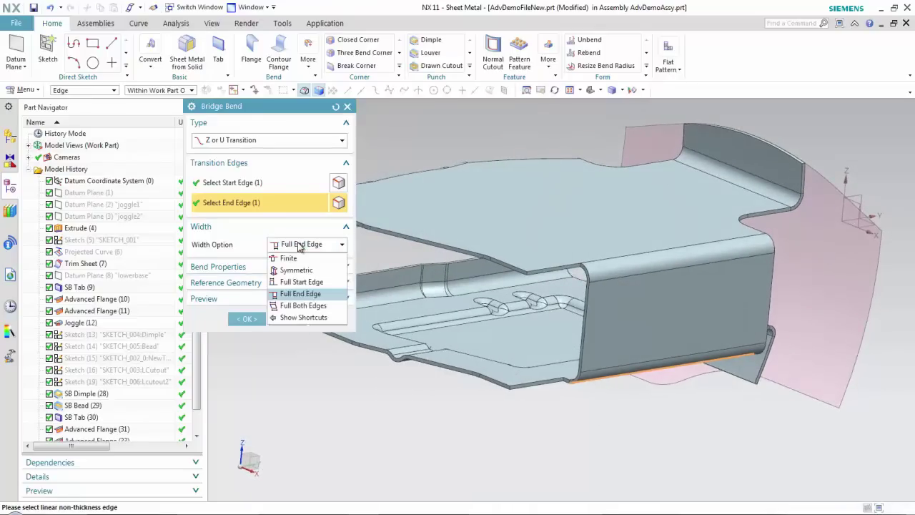
click(304, 305)
middle_drag(551, 410, 524, 270)
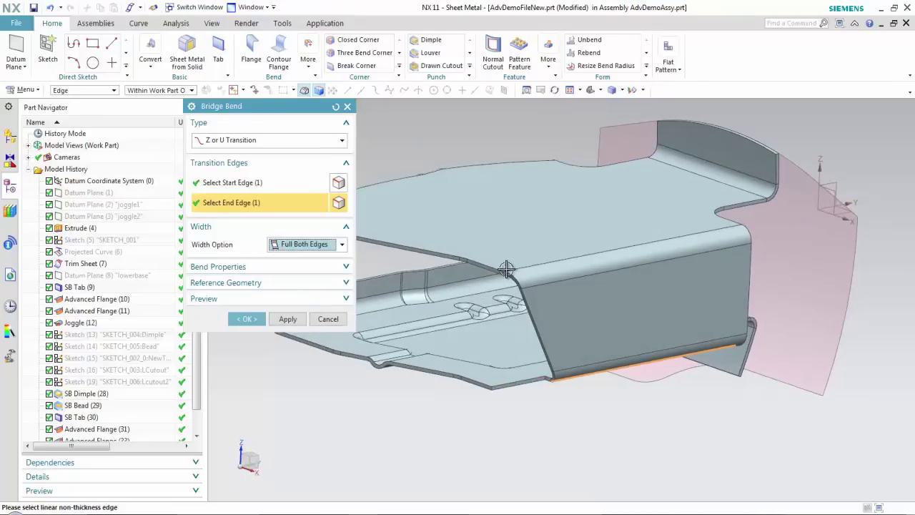
middle_drag(593, 381, 562, 263)
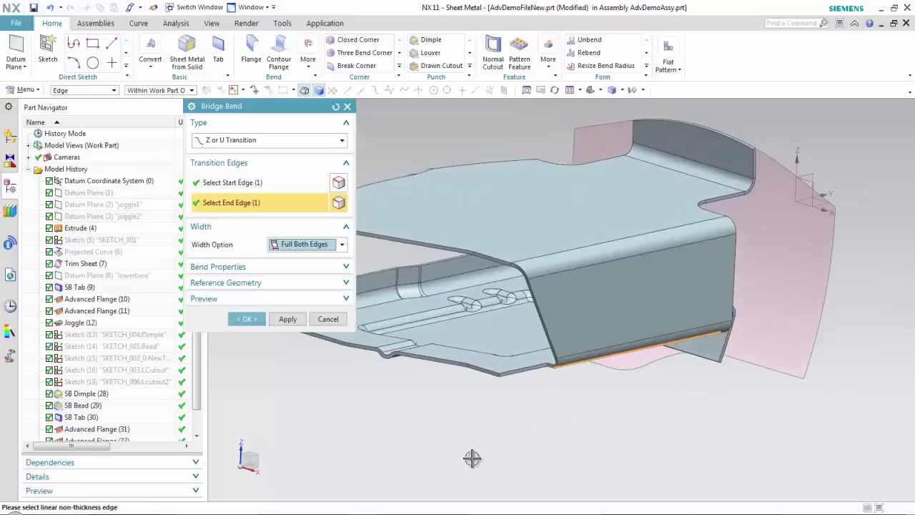
click(241, 320)
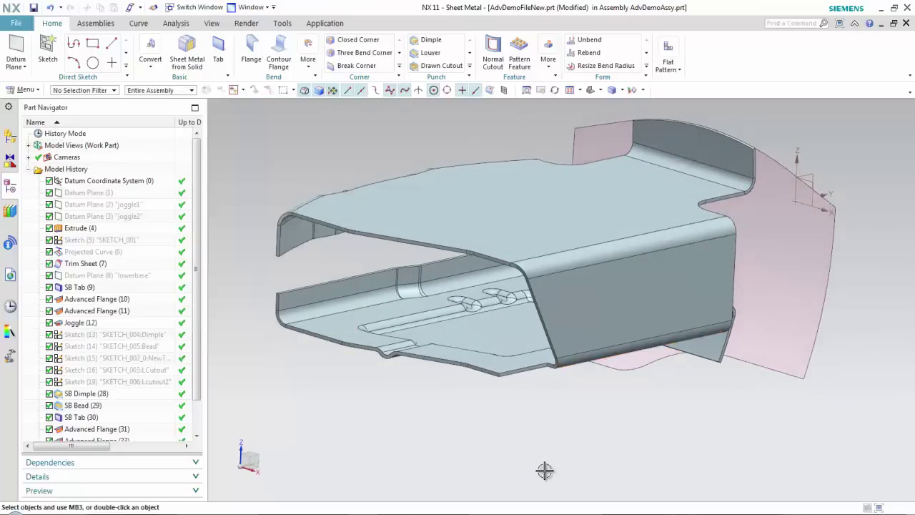
middle_drag(545, 469, 545, 470)
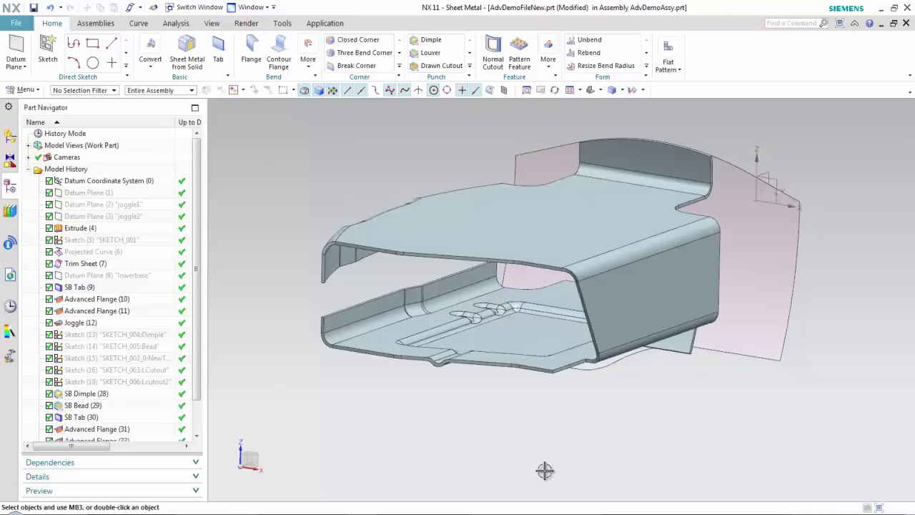
Start a User Defined lightening cutout on the upper tab using the curves of Sketch (16) "SKETCH_003:LCutout".
middle_drag(544, 469, 279, 235)
click(307, 63)
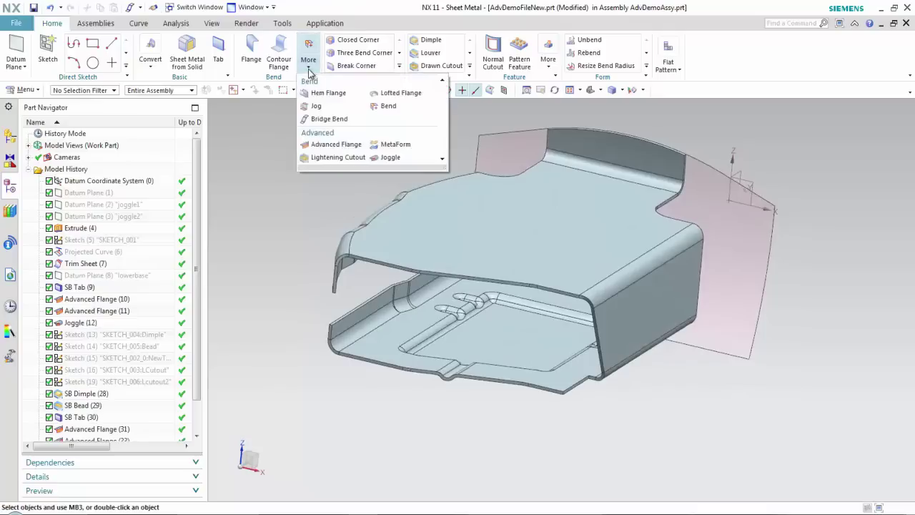
click(328, 157)
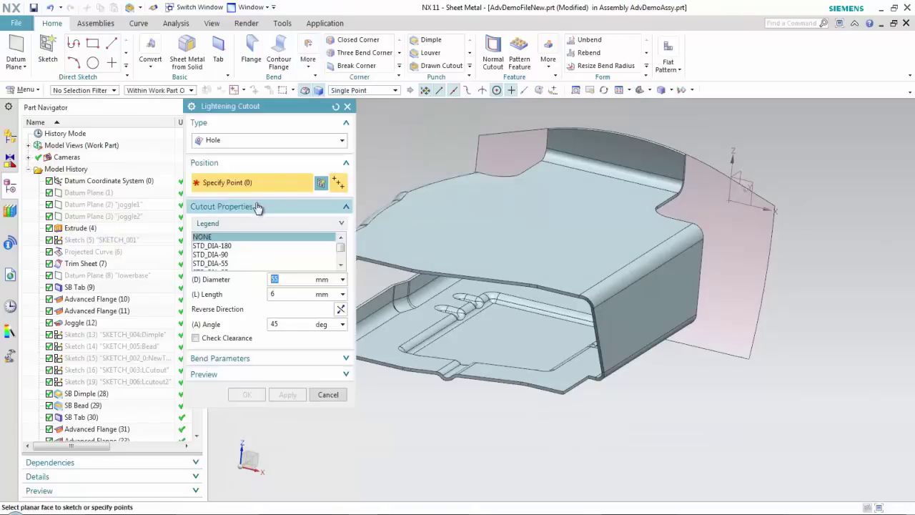
click(243, 141)
click(239, 165)
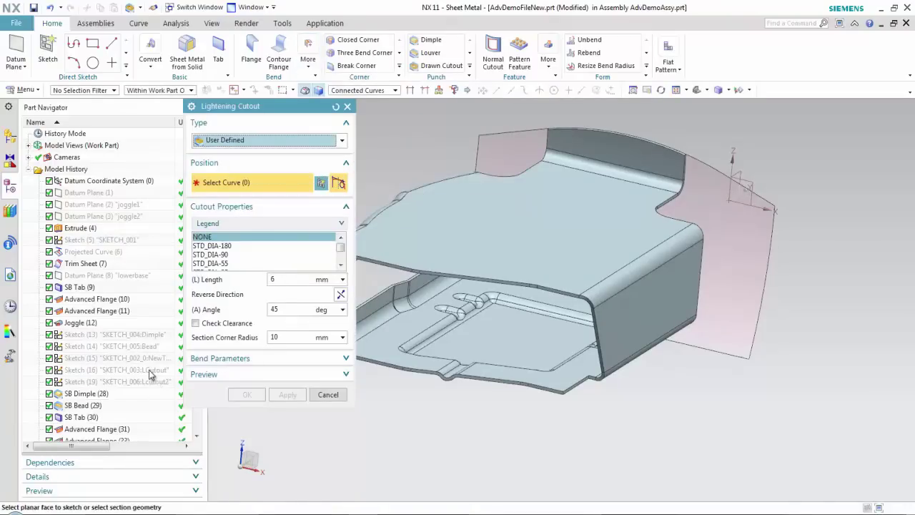
click(150, 374)
scroll(401, 152, up, 3)
middle_drag(400, 152, 357, 179)
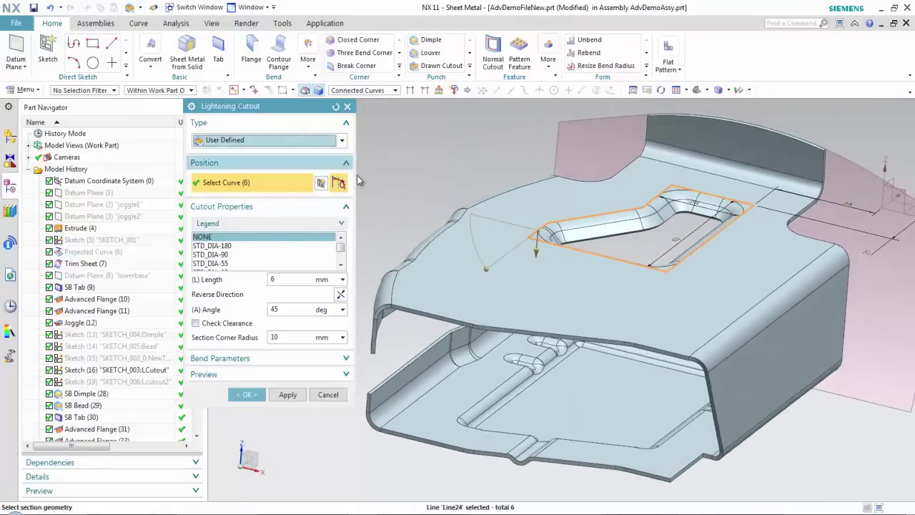
Try lengths of 5 mm and 8 mm for the user-defined lightening cutout.
click(282, 279)
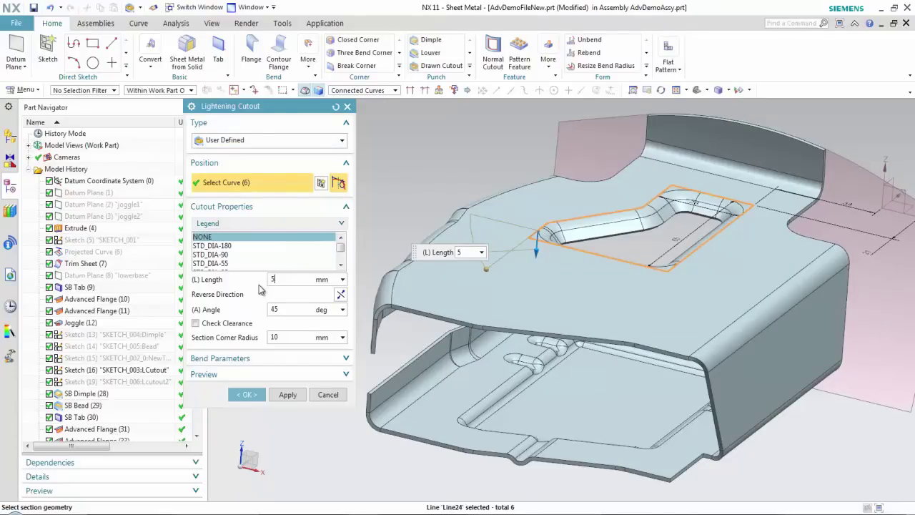
text(5)
key(Return)
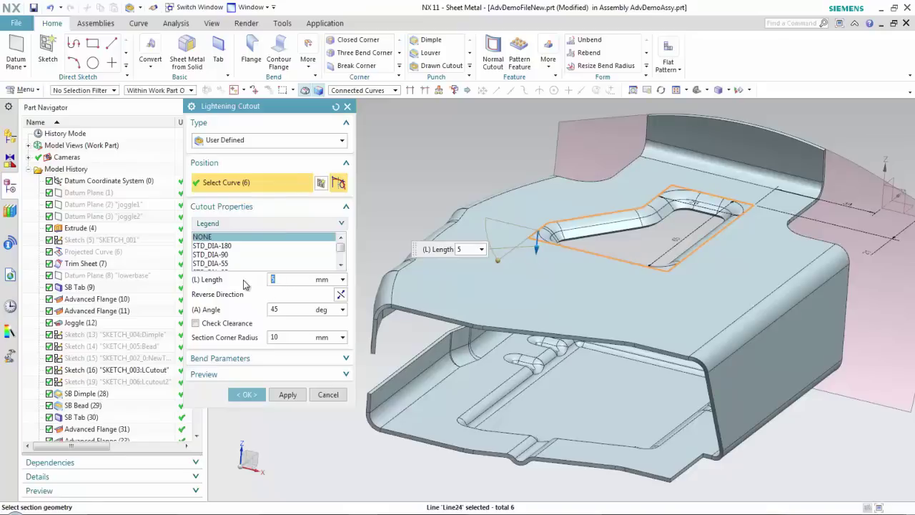
text(8)
key(Return)
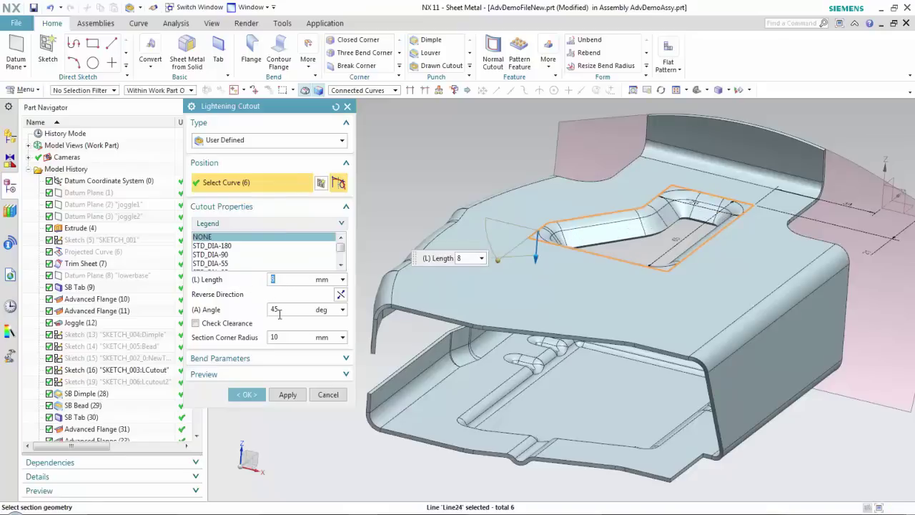
Try an angle of 90 degrees for the lightening cutout and set it back to 45 degrees.
click(279, 315)
text(90)
key(Return)
middle_drag(615, 303, 374, 284)
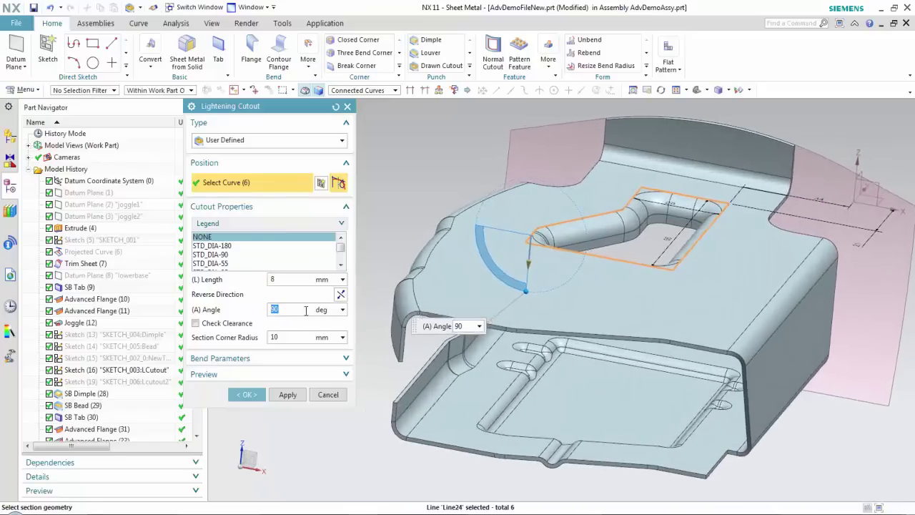
text(45)
key(Return)
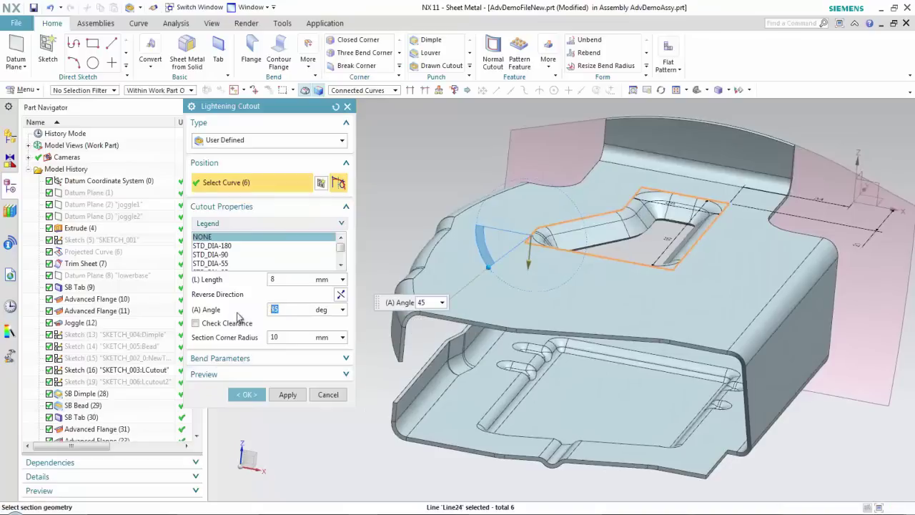
Set the user-defined lightening cutout's length to 5 mm and apply the cutout.
click(273, 279)
text(5)
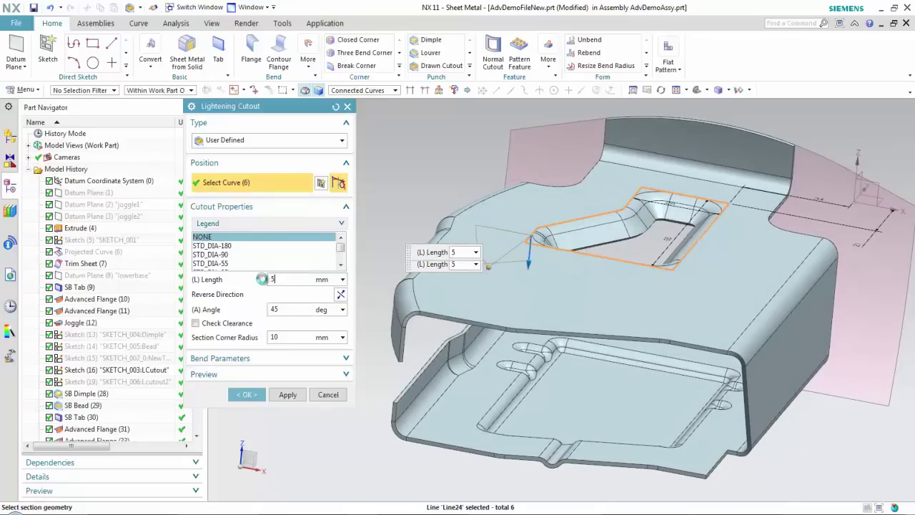
key(Return)
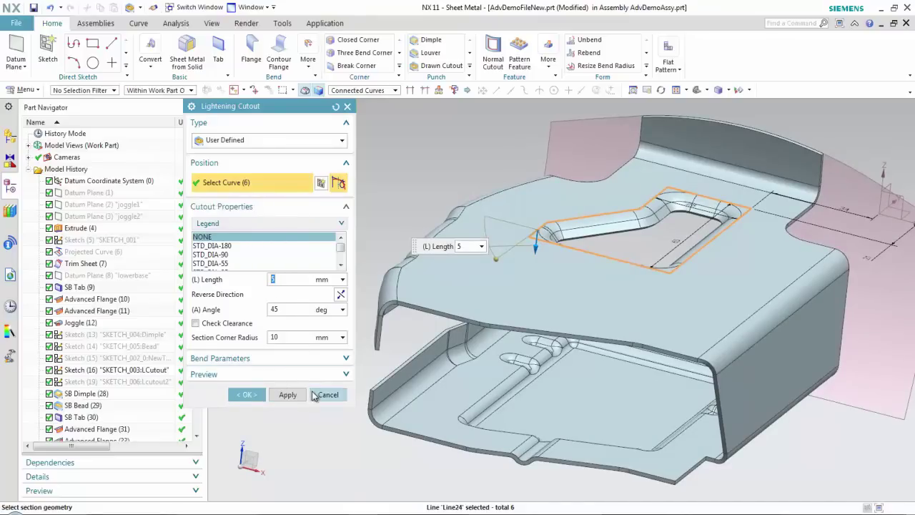
click(288, 394)
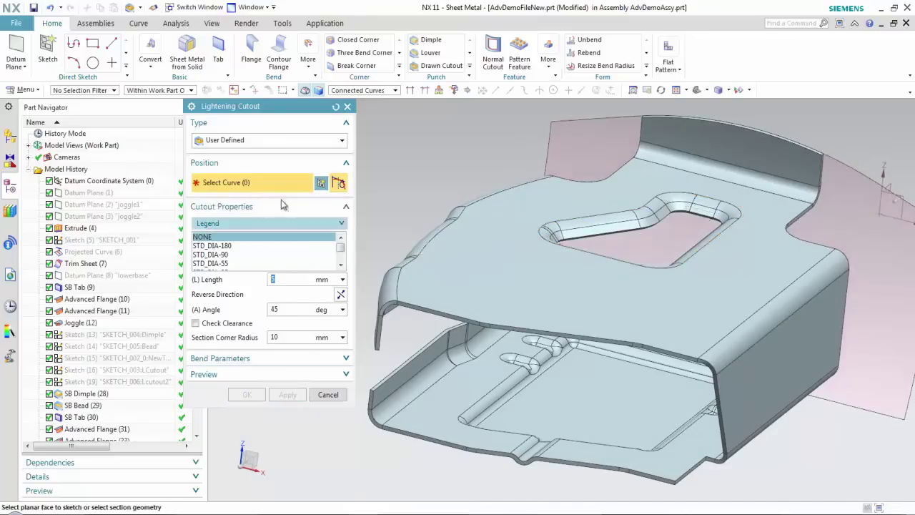
Begin a Hole-type lightening cutout on the upper tab at the point of Sketch (19) "SKETCH_006:Lcutout2".
click(241, 141)
click(240, 154)
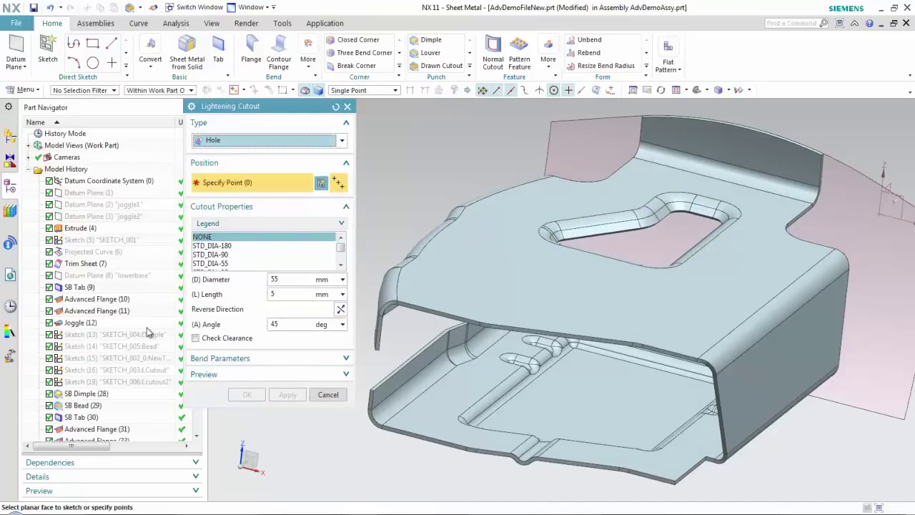
click(149, 383)
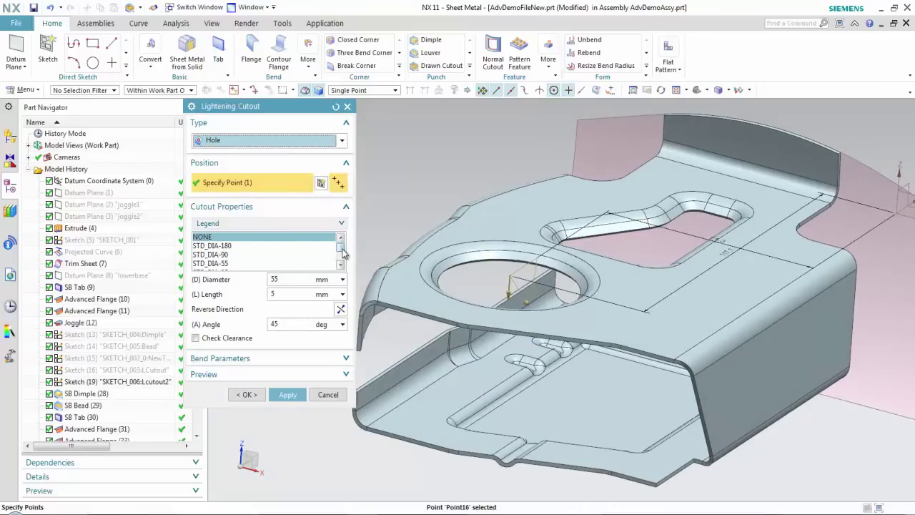
Compare the STD_DIA-55 and STD_DIA-35 legends for the Hole-type lightening cutout and create it with STD_DIA-55.
click(223, 263)
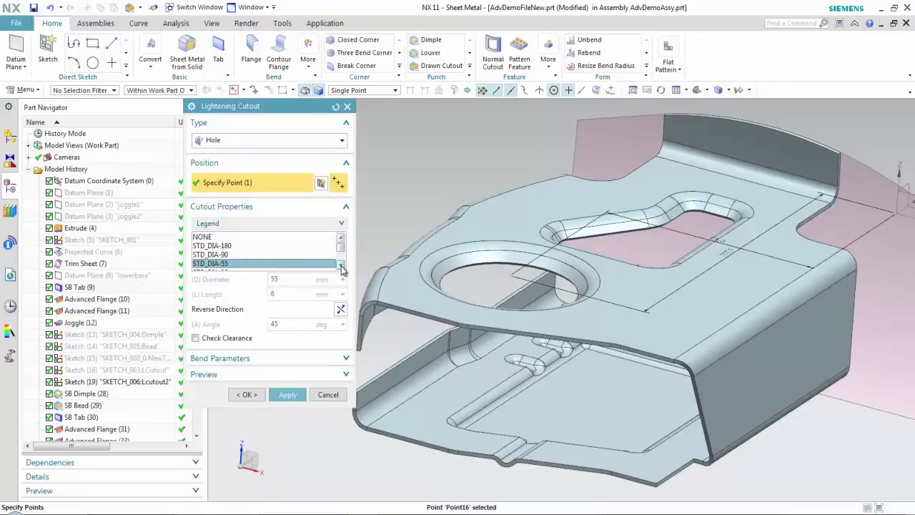
click(341, 265)
click(340, 265)
click(246, 256)
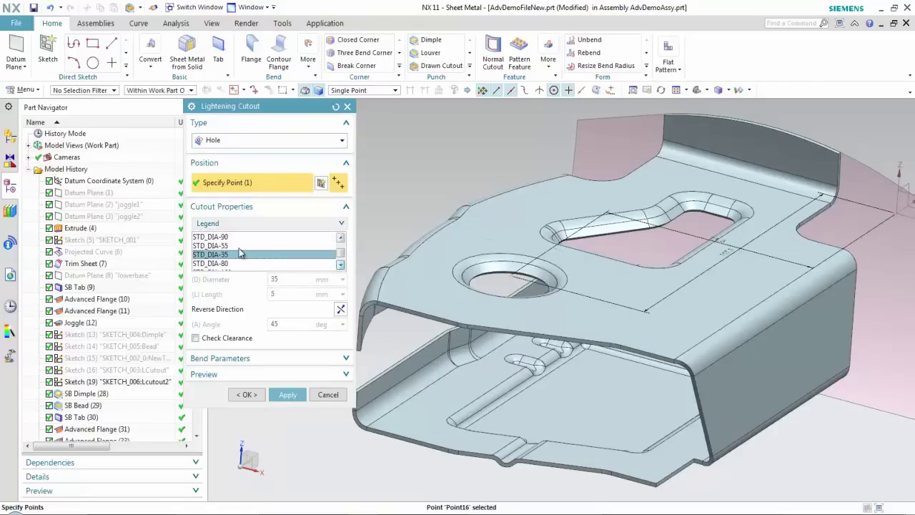
click(238, 245)
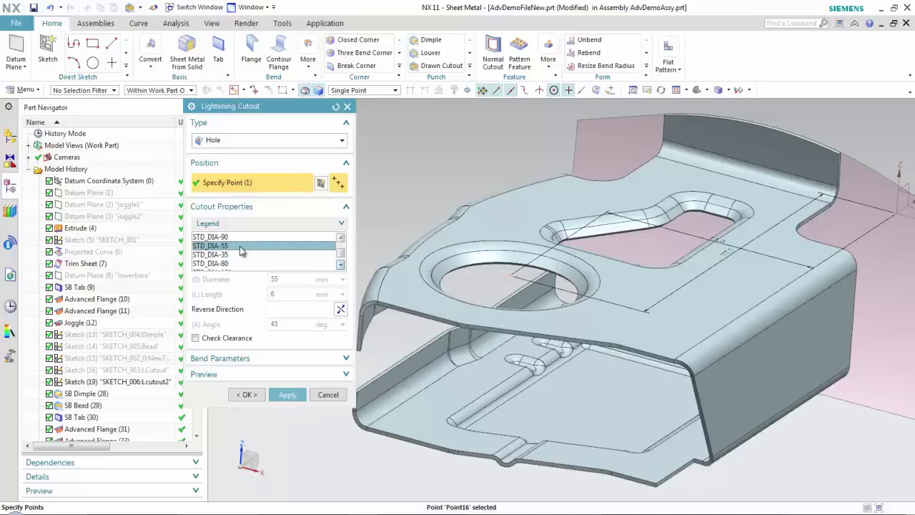
click(247, 394)
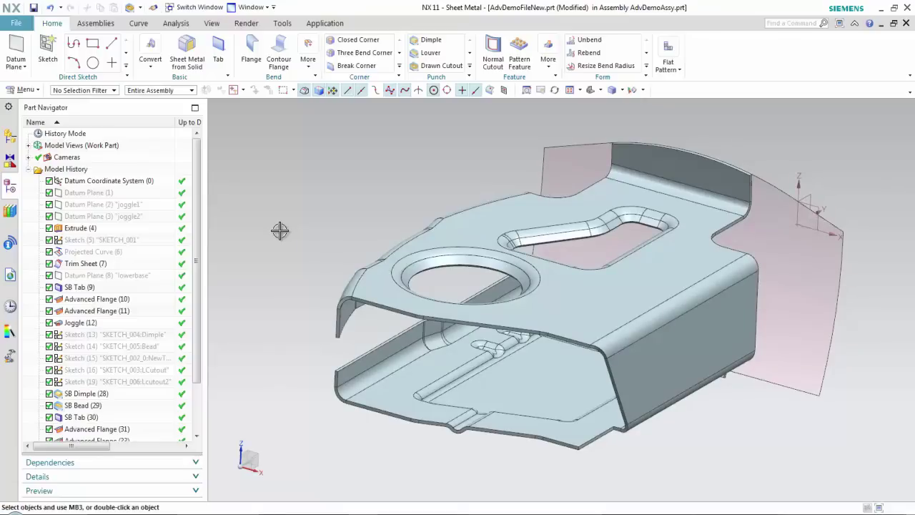
Create a flat pattern using the upper planar face as the upward face and its long bend edge for the orientation.
click(667, 67)
click(684, 100)
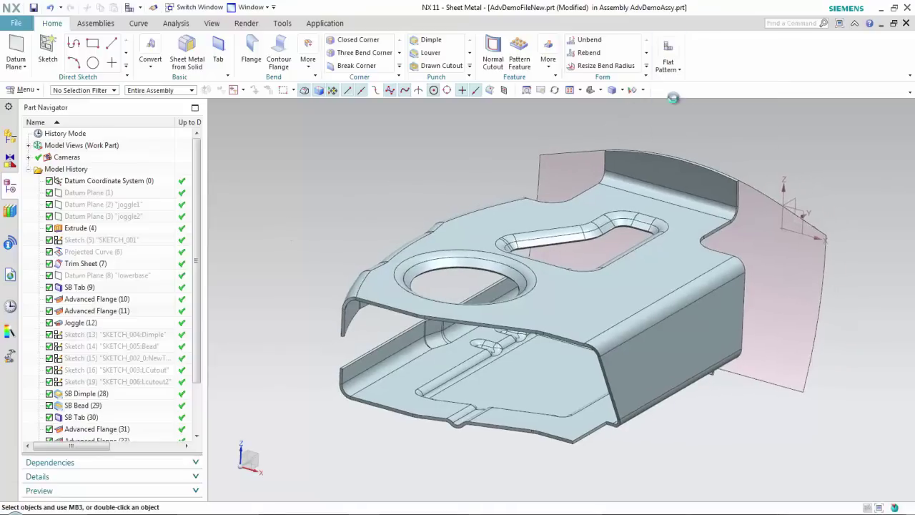
click(579, 332)
click(604, 331)
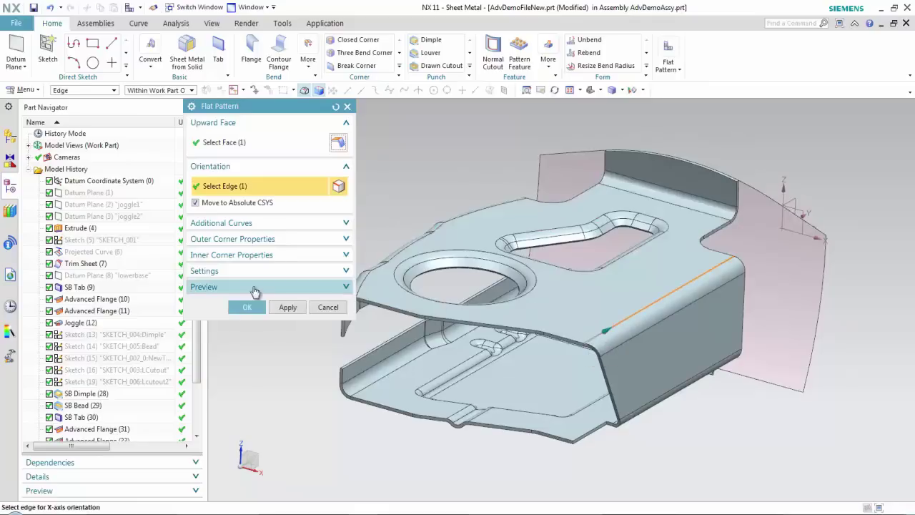
click(246, 306)
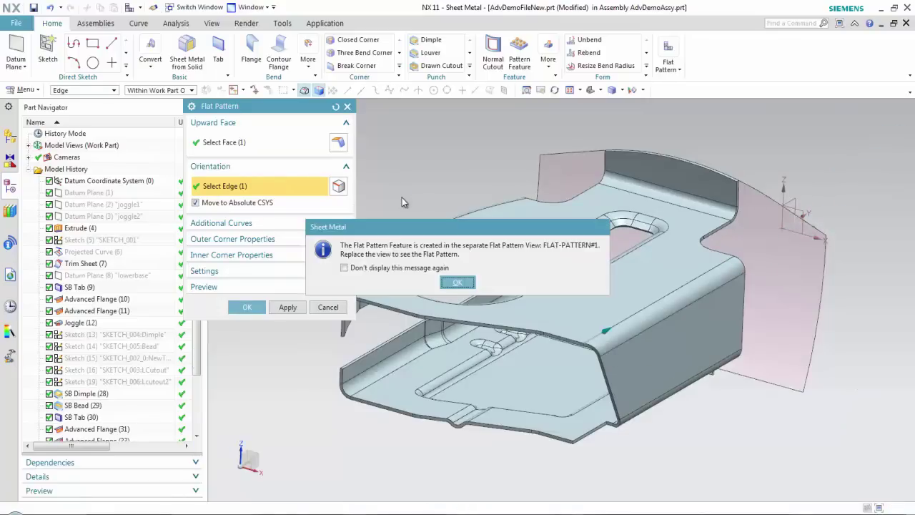
click(449, 280)
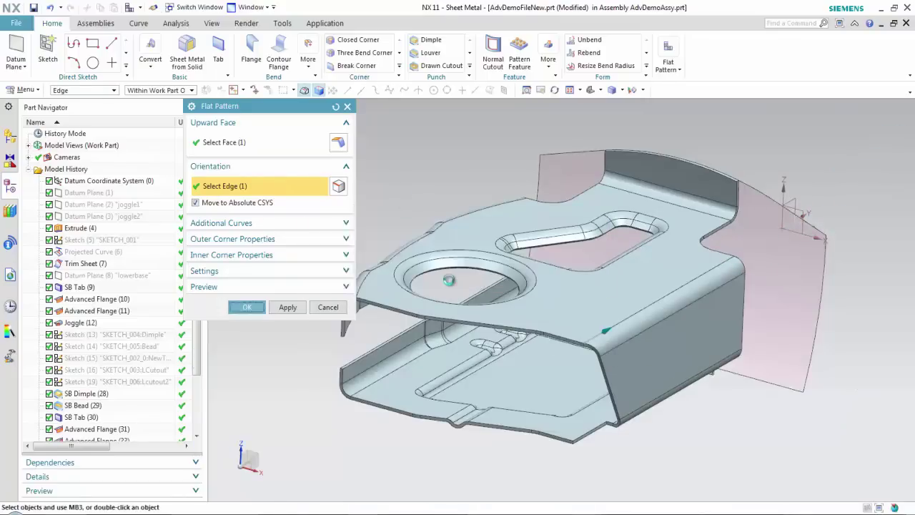
Make AdvDemoFileNew the displayed part, examine its FLAT-PATTERN#1 view and return to the Trimetric view.
click(10, 136)
click(83, 158)
right_click(82, 158)
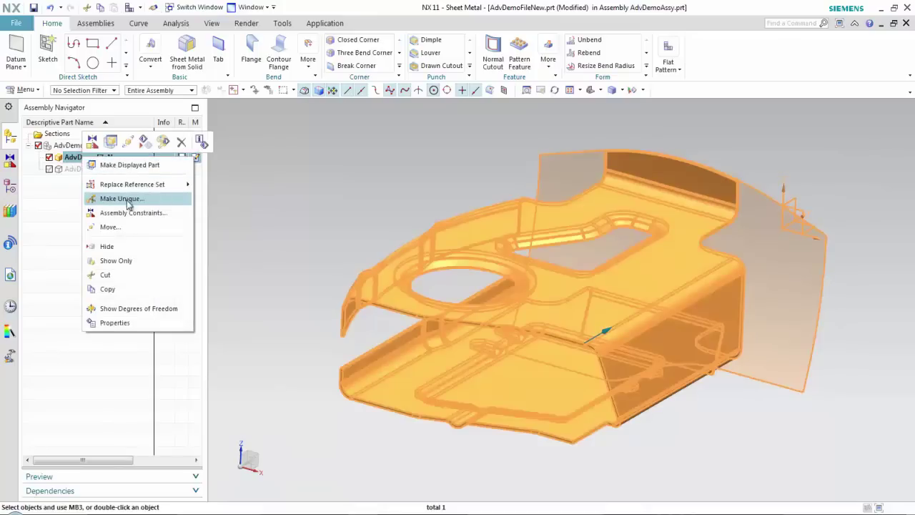
click(100, 166)
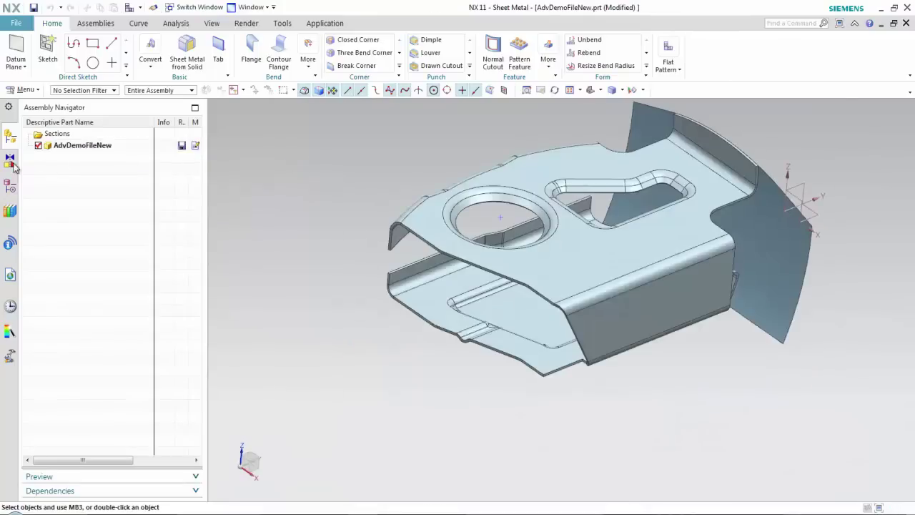
click(10, 185)
click(28, 146)
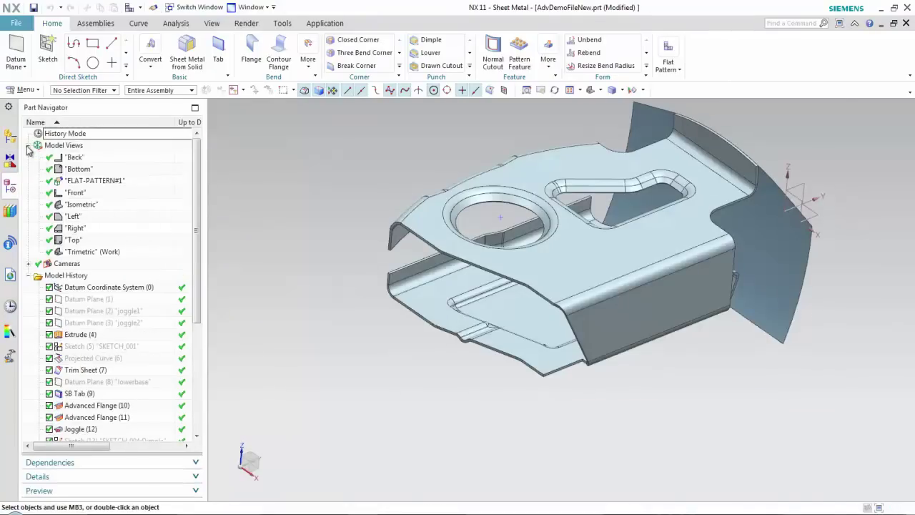
double_click(69, 181)
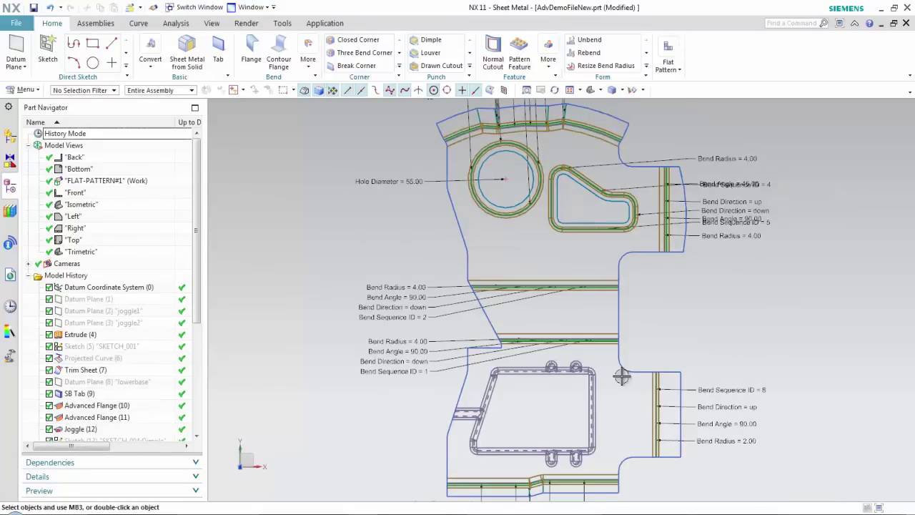
double_click(87, 255)
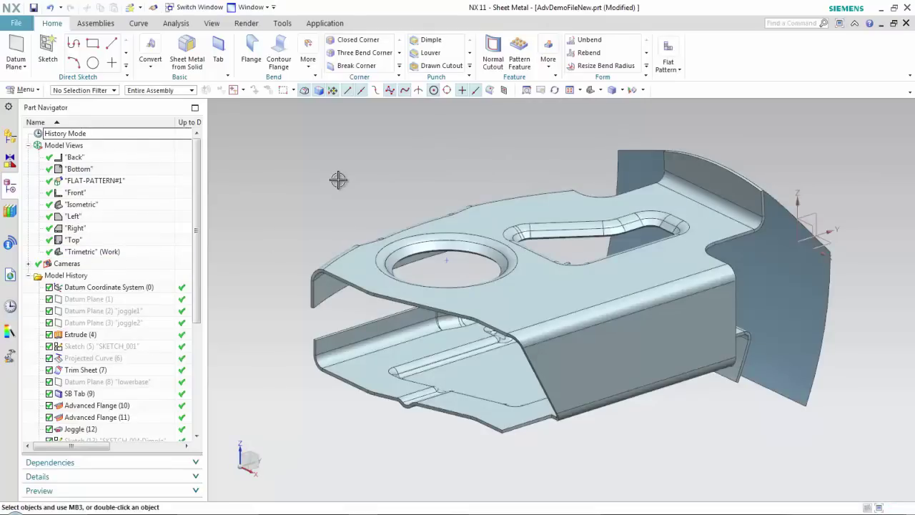
Display the parent assembly AdvDemoAssy and show its hidden component AdvDemoReferencePart.
click(10, 136)
click(77, 146)
right_click(77, 147)
mouse_move(139, 152)
click(180, 157)
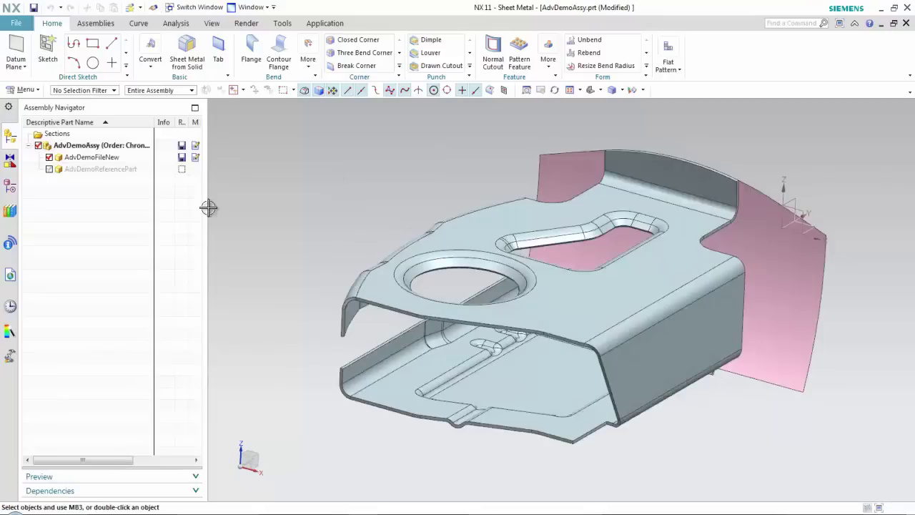
click(109, 146)
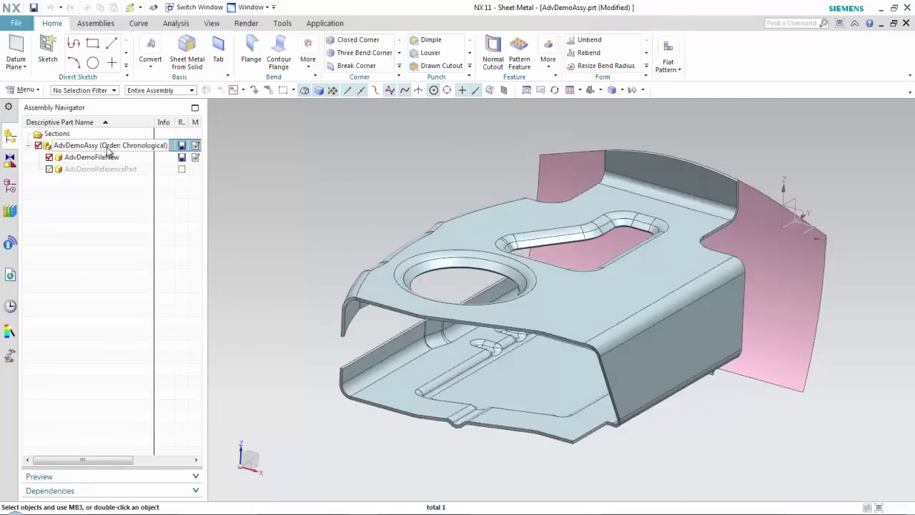
click(50, 170)
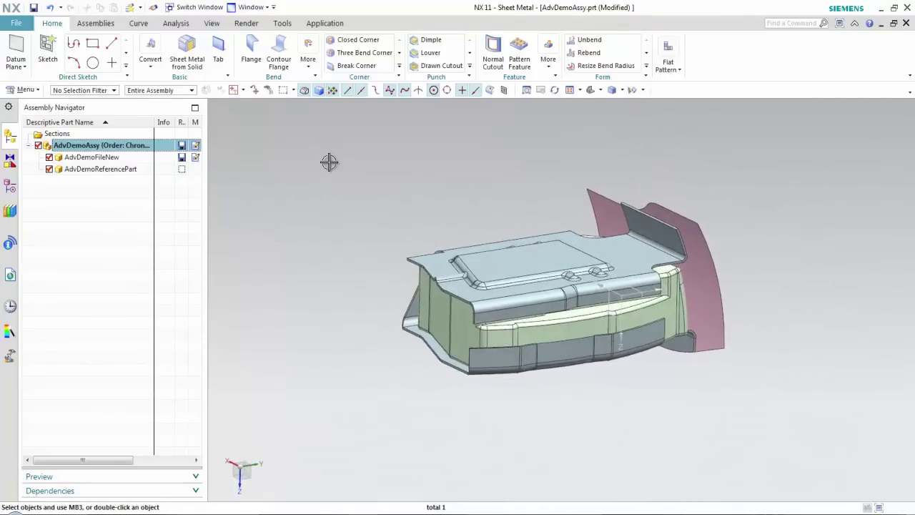
key(super+Tab)
key(super+Tab)
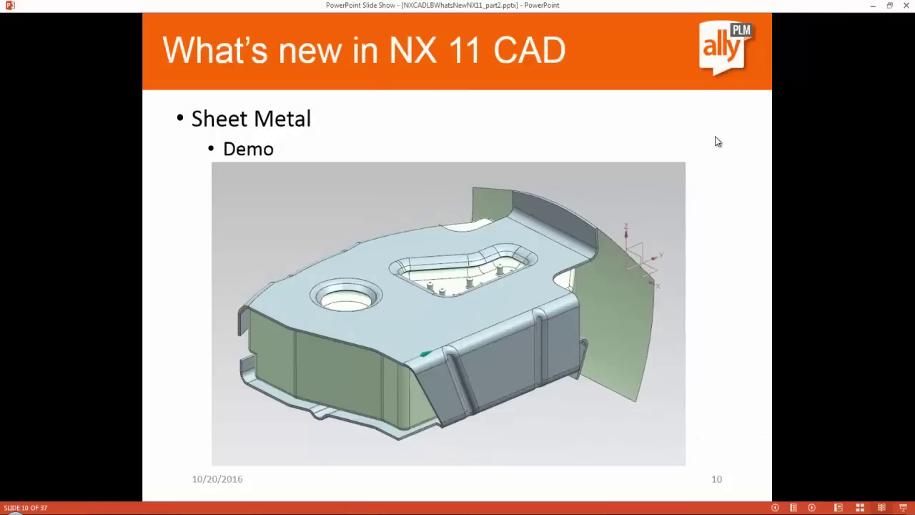
click(717, 141)
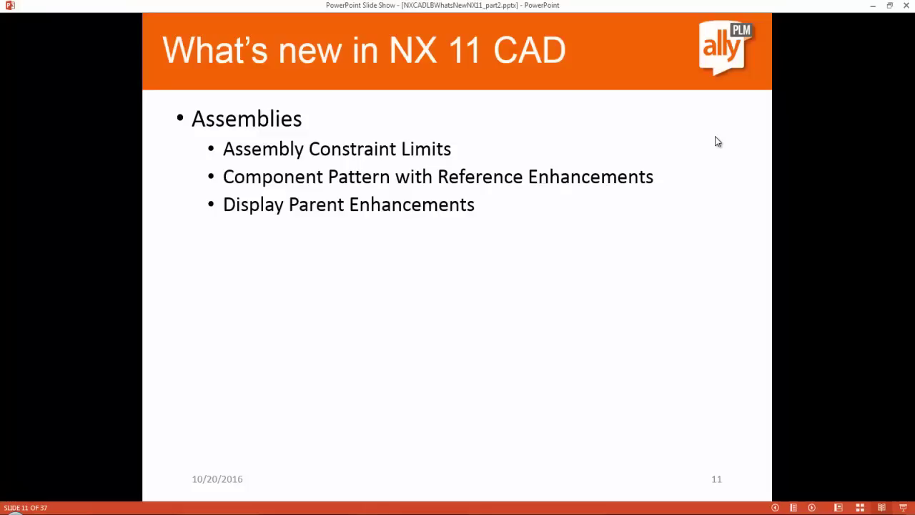
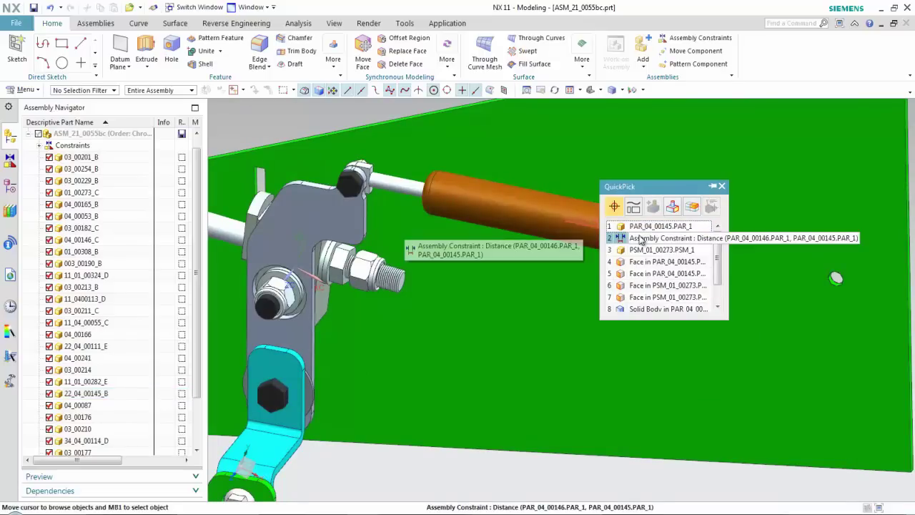
Edit the distance constraint between PAR_04_00146 and PAR_04_00145, enabling its 40 mm upper limit and 5 mm lower limit.
right_click(642, 241)
click(654, 262)
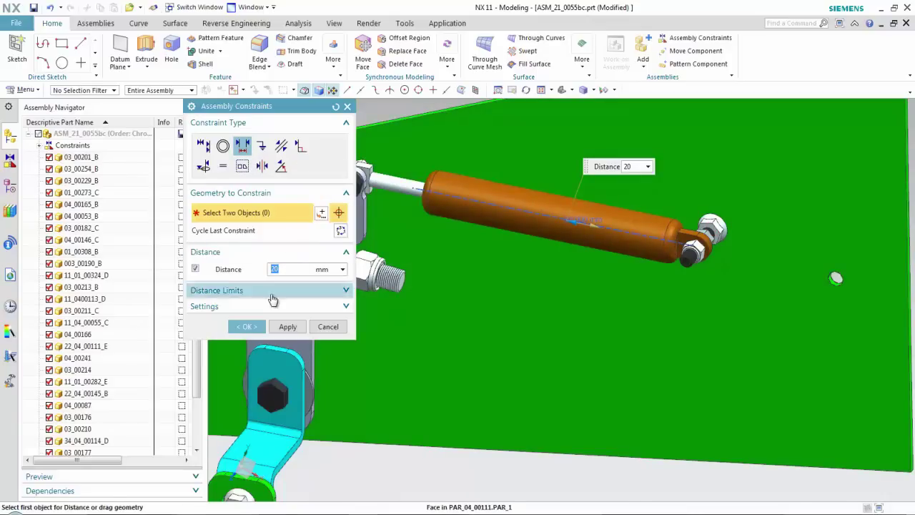
click(232, 299)
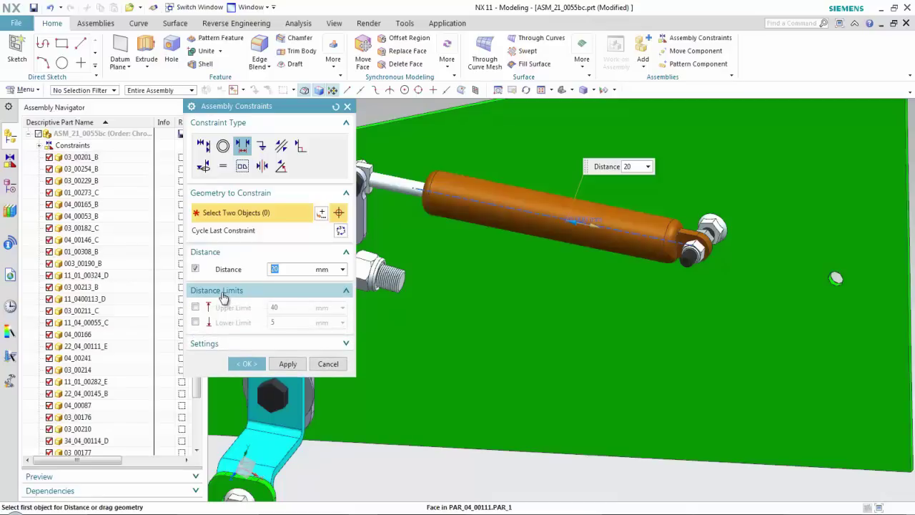
click(195, 307)
click(196, 322)
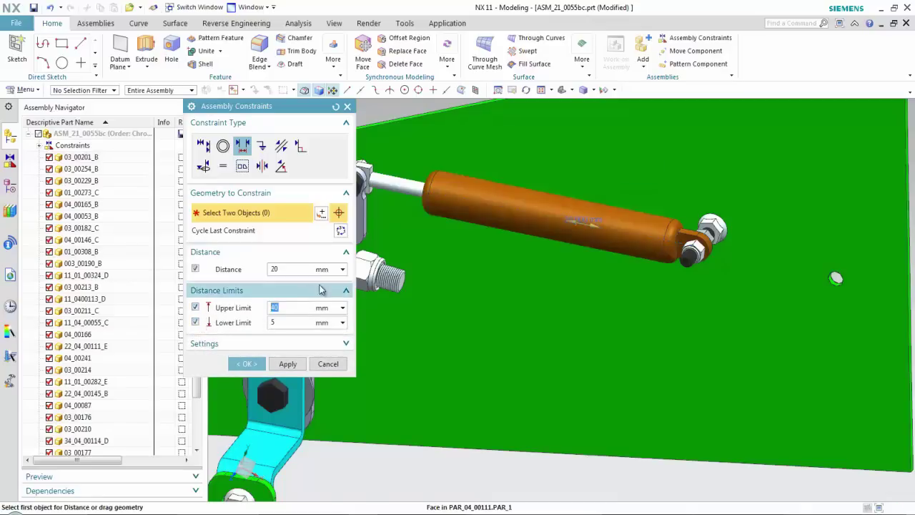
Try a distance of 40 mm and a value above the upper limit for the cylinder's distance constraint.
middle_drag(520, 205, 461, 165)
scroll(550, 225, down, 3)
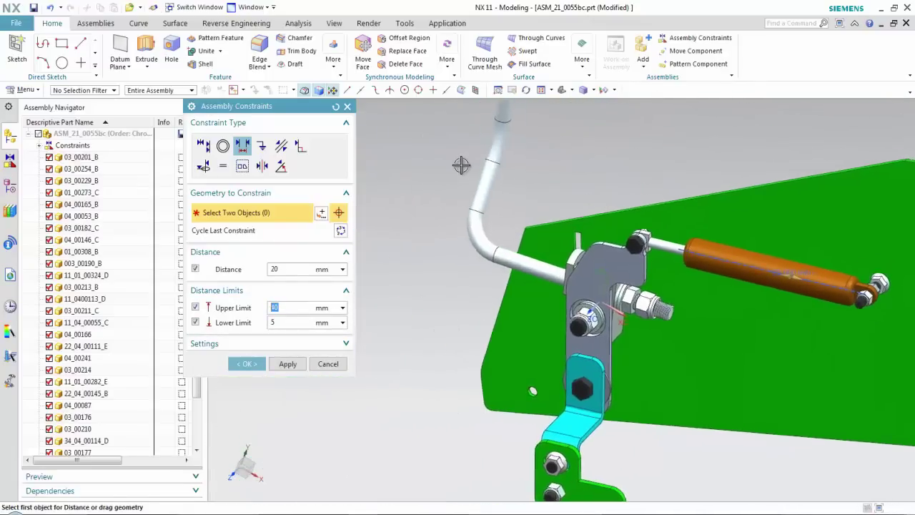
scroll(465, 190, up, 2)
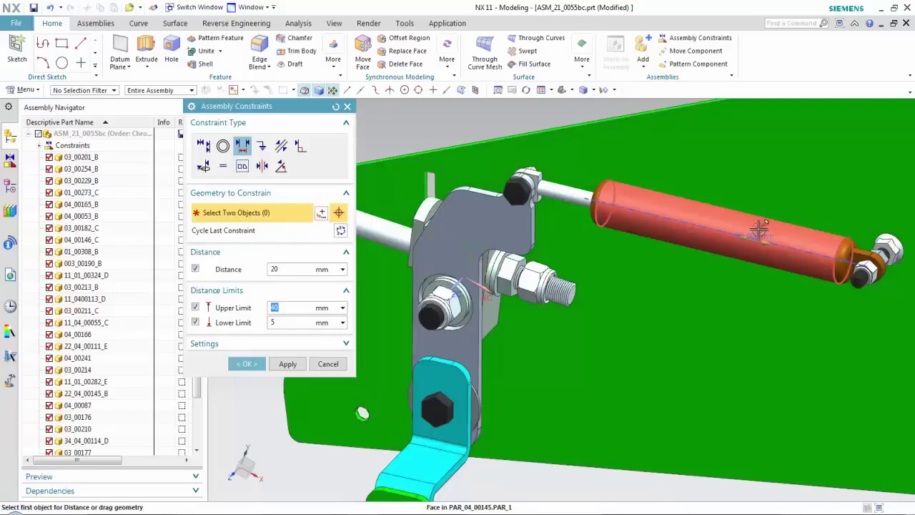
middle_drag(594, 160, 547, 163)
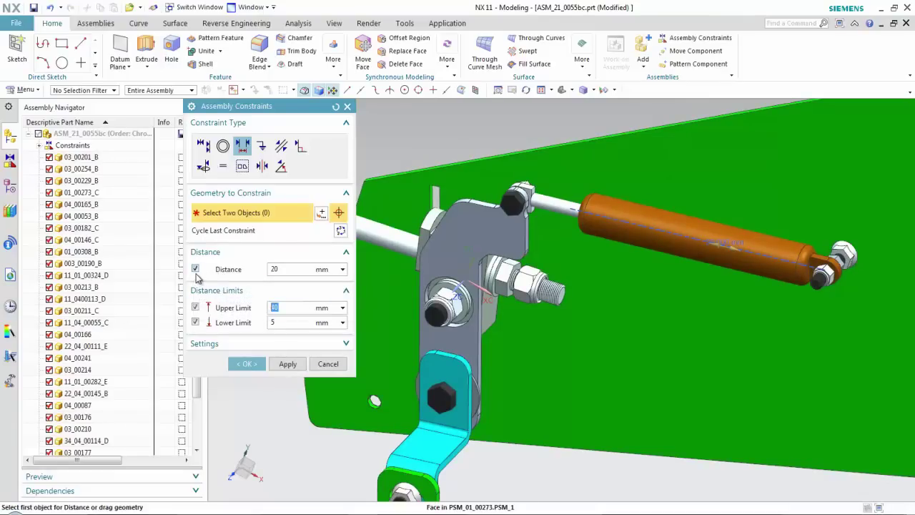
click(293, 266)
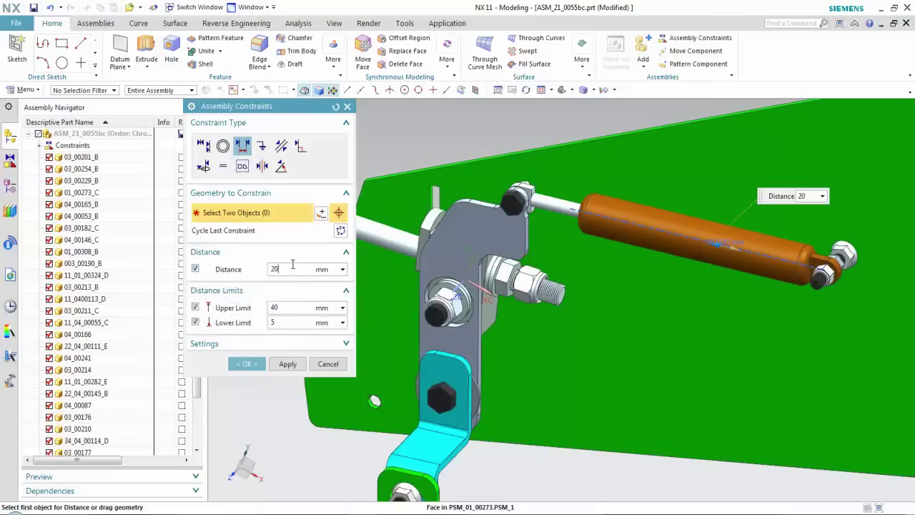
text(40)
key(Return)
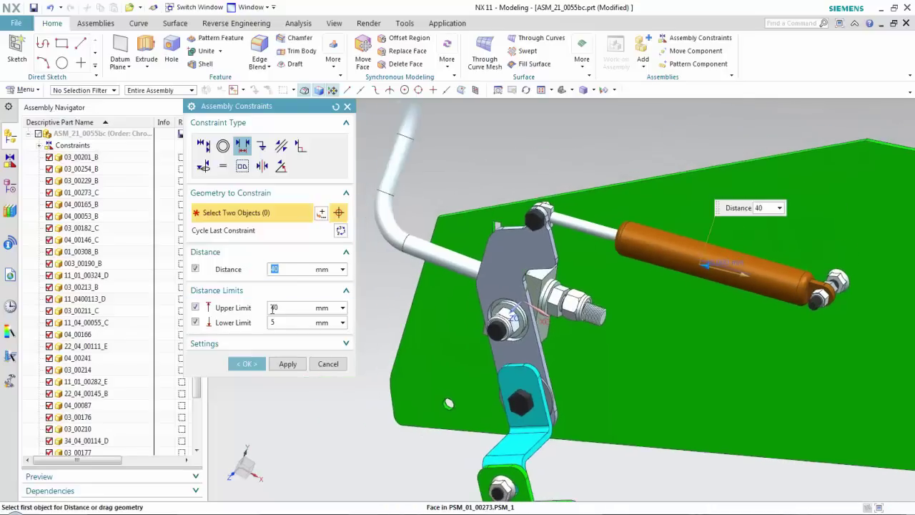
text(0)
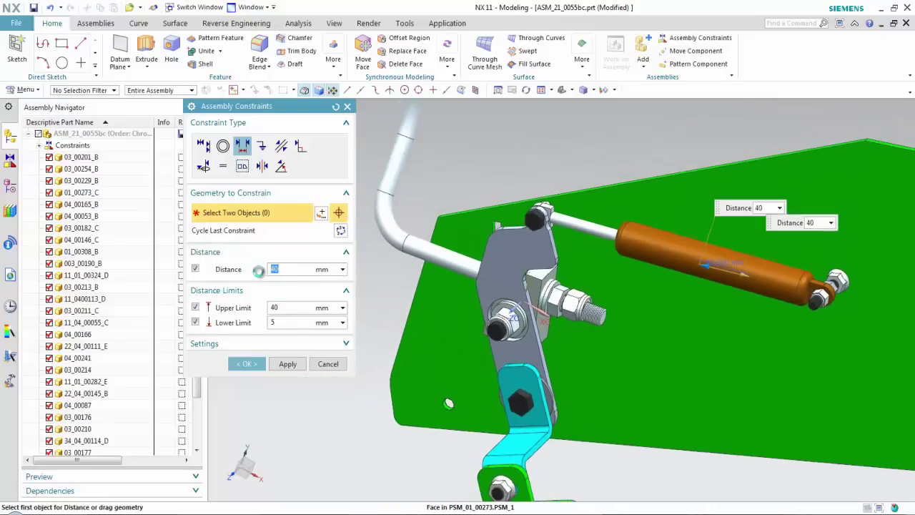
key(Return)
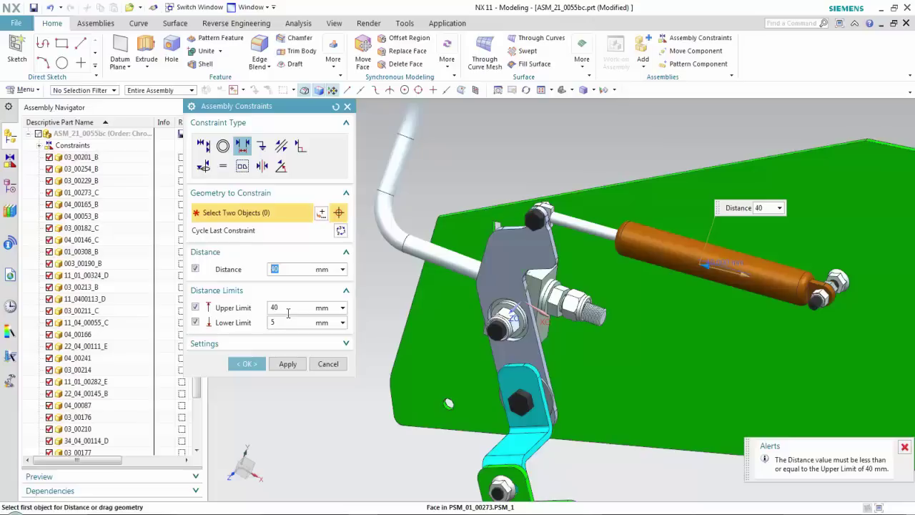
Set the distance to 20 mm, switch off the fixed distance so only the limits apply, and confirm the constraint.
text(20)
key(Return)
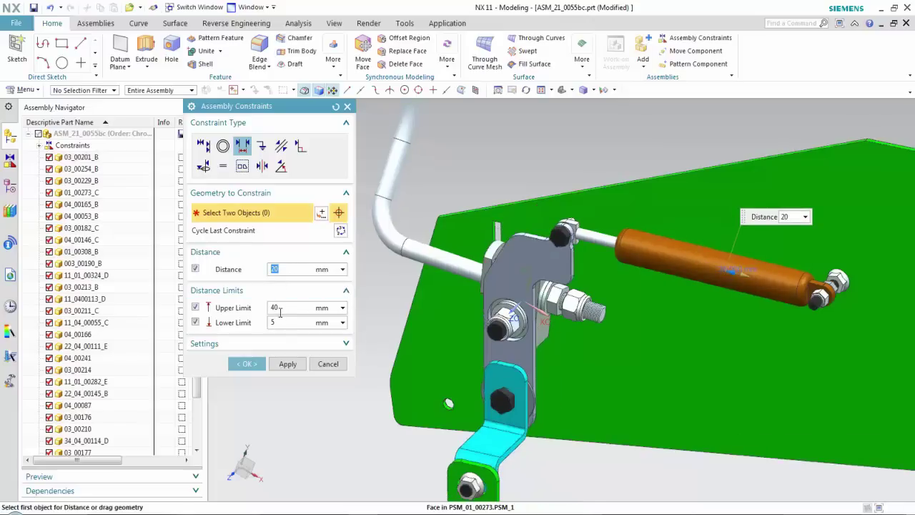
click(196, 269)
click(246, 364)
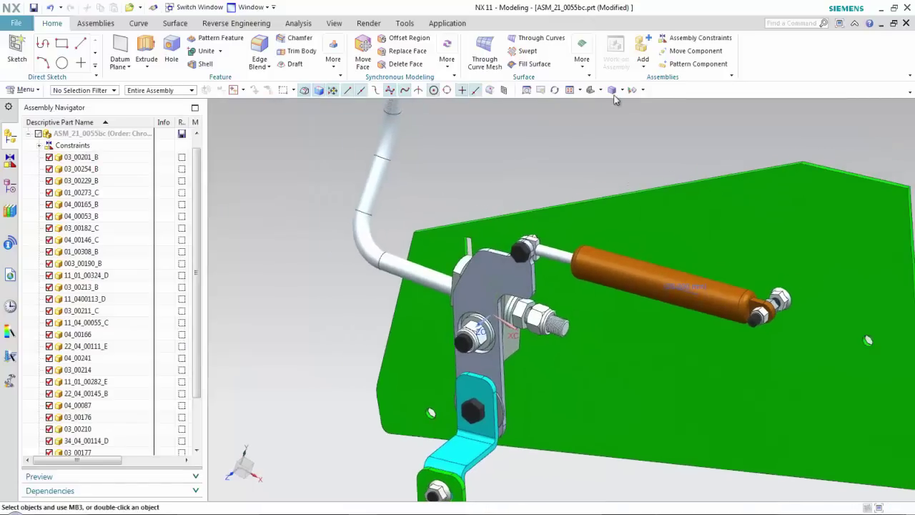
Test the cylinder rod's travel within its distance limits during a Touch/Align constraint session and discard the changes.
click(695, 38)
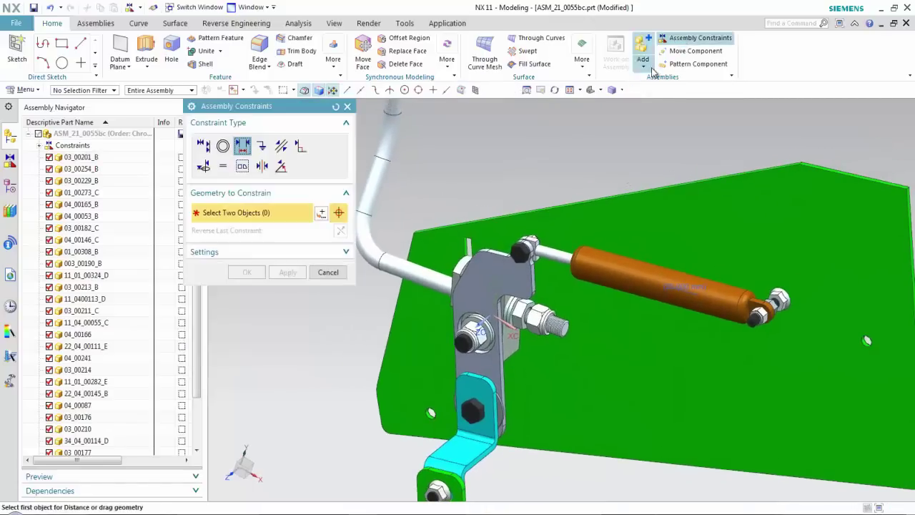
click(203, 146)
drag(556, 250, 488, 236)
click(328, 288)
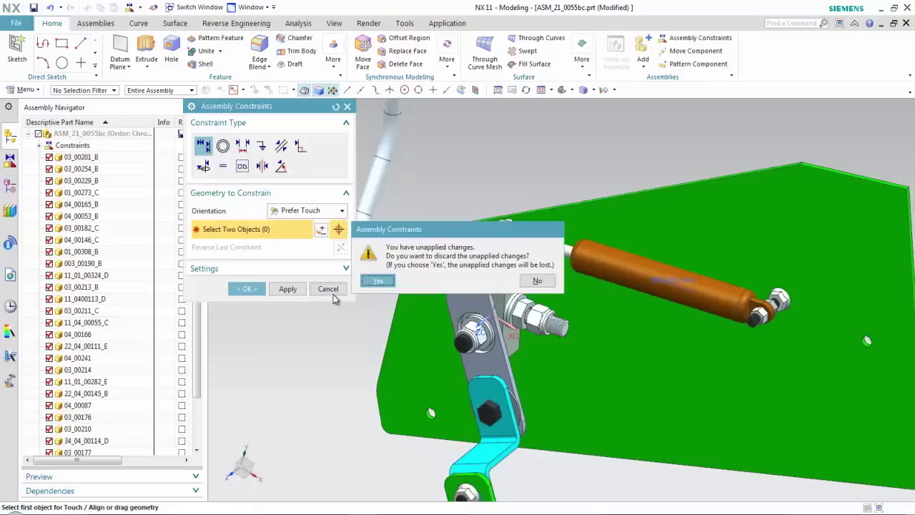
click(382, 281)
scroll(429, 271, down, 2)
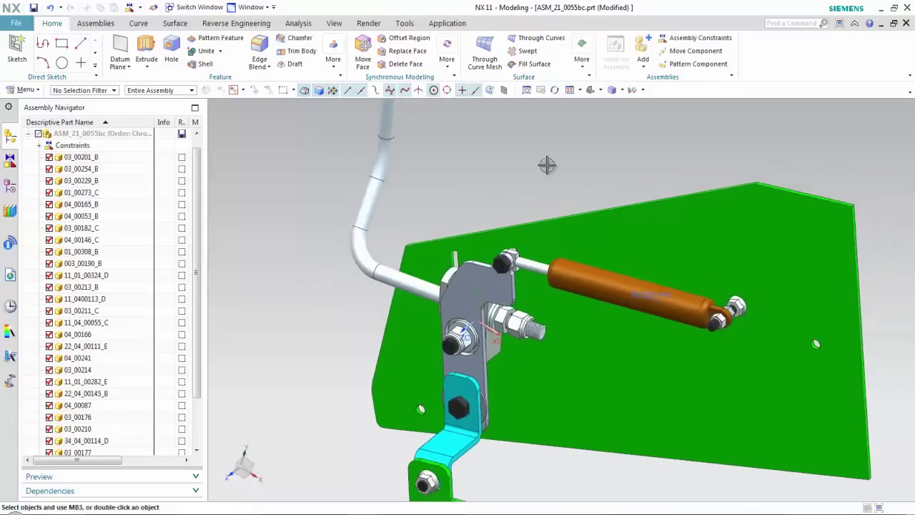
Switch to the valve_ASM.prt assembly and hide its Fixed Datum Plane.
click(243, 9)
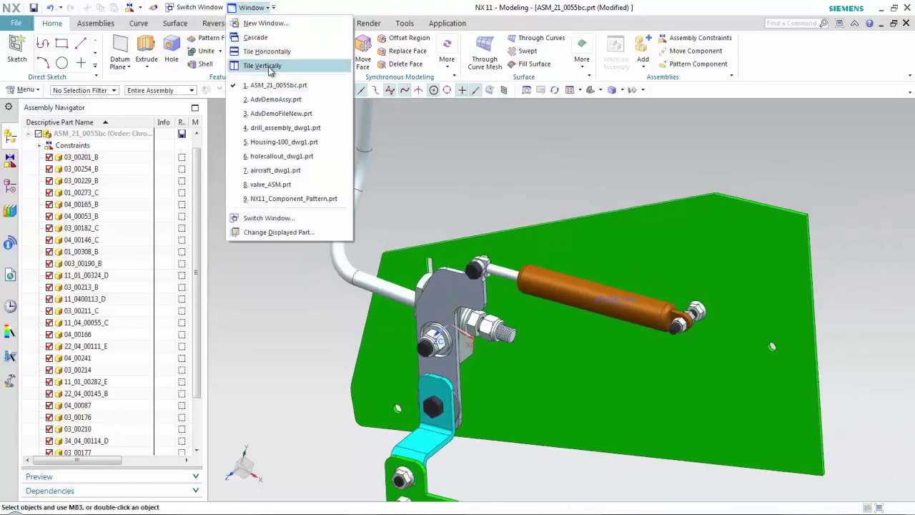
click(282, 184)
scroll(379, 189, up, 5)
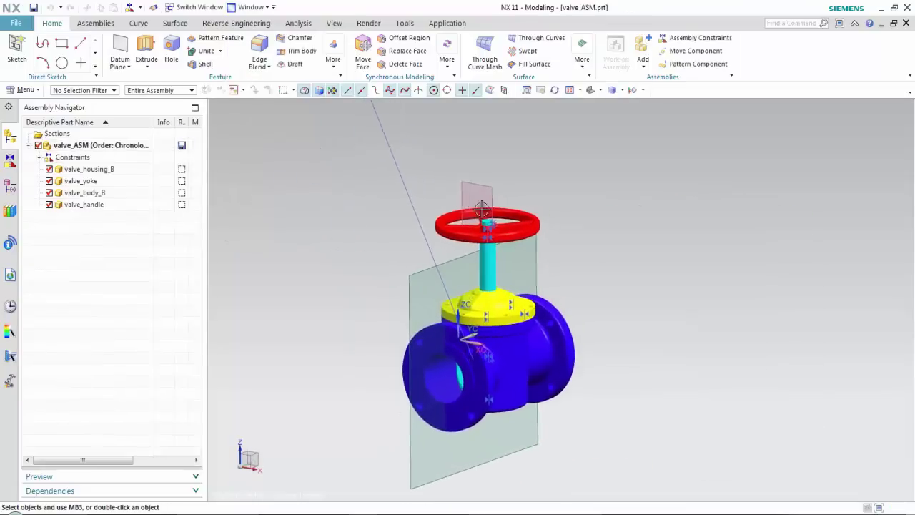
shift+middle_drag(331, 177, 351, 181)
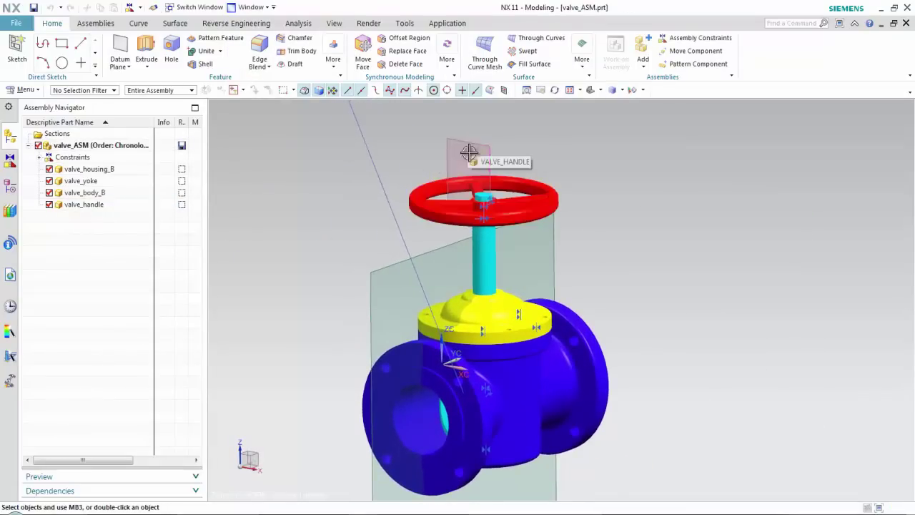
click(10, 185)
right_click(91, 185)
click(113, 195)
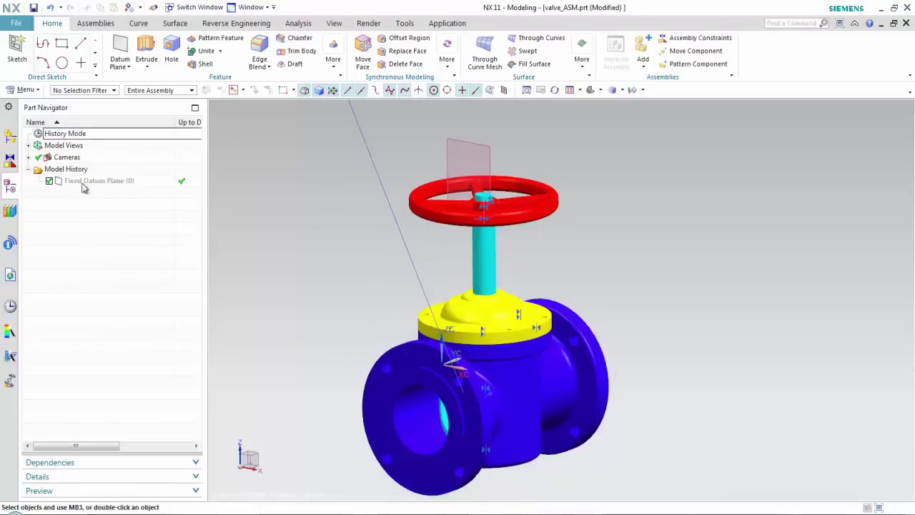
Replace the reference set of the valve_handle component with one that leaves out its datum plane.
click(10, 138)
click(89, 170)
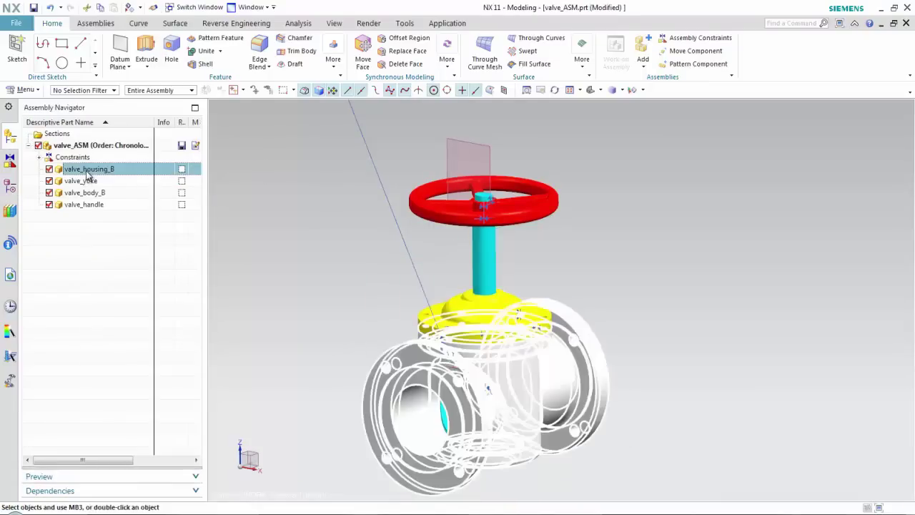
click(89, 204)
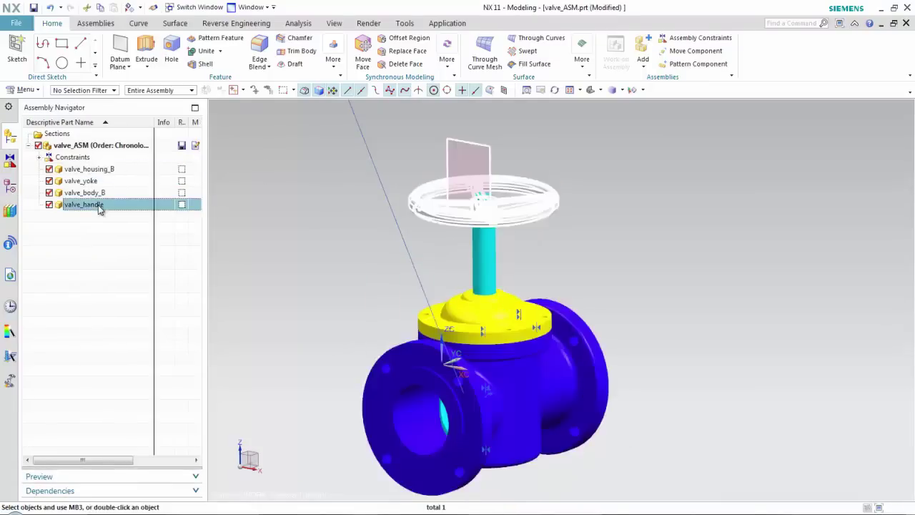
right_click(93, 205)
mouse_move(149, 275)
click(232, 277)
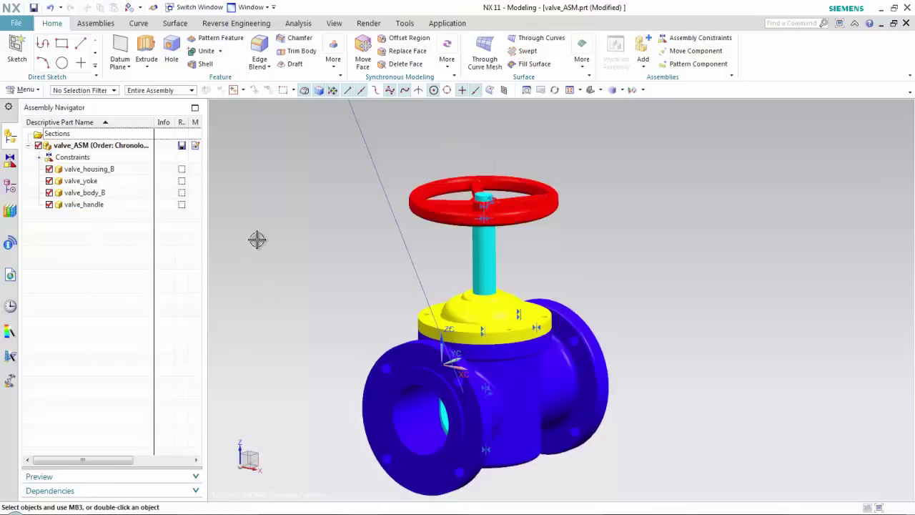
Open the valve's 3D Angle constraint for editing and test angles of 0 and 90 degrees.
double_click(374, 126)
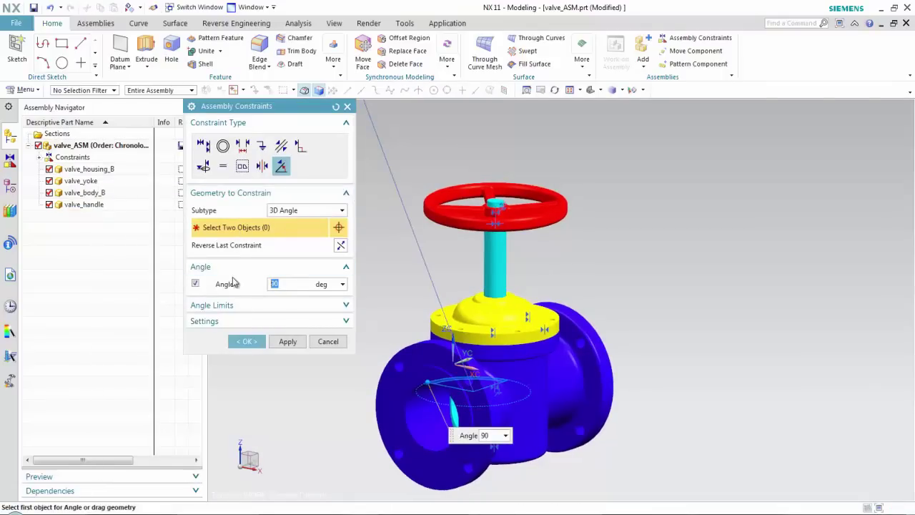
middle_drag(625, 262, 629, 286)
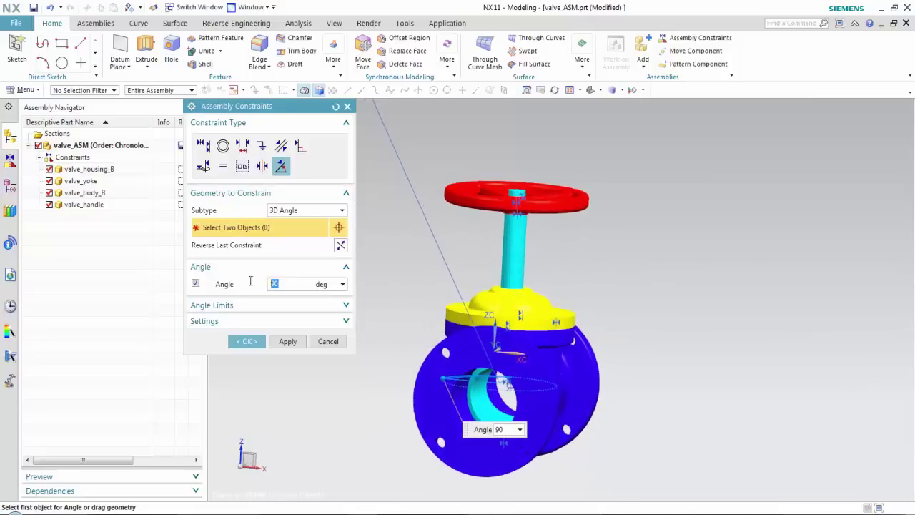
key(Return)
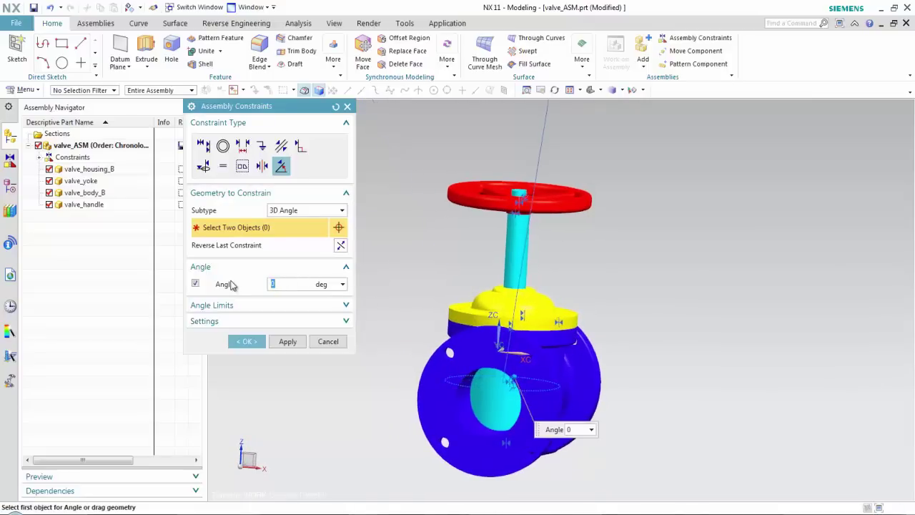
text(90)
key(Return)
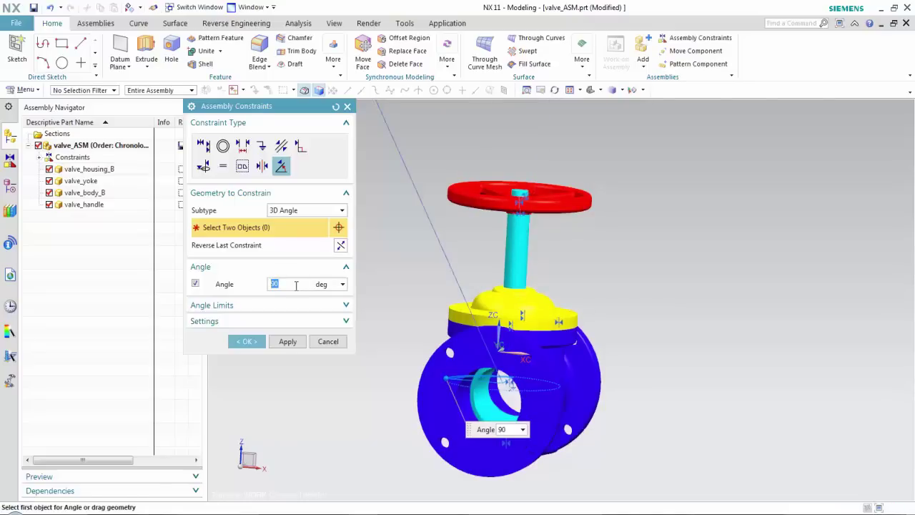
Enable the 90-degree upper and 0-degree lower angle limits, switch off the fixed angle, and confirm the constraint.
click(238, 307)
click(196, 322)
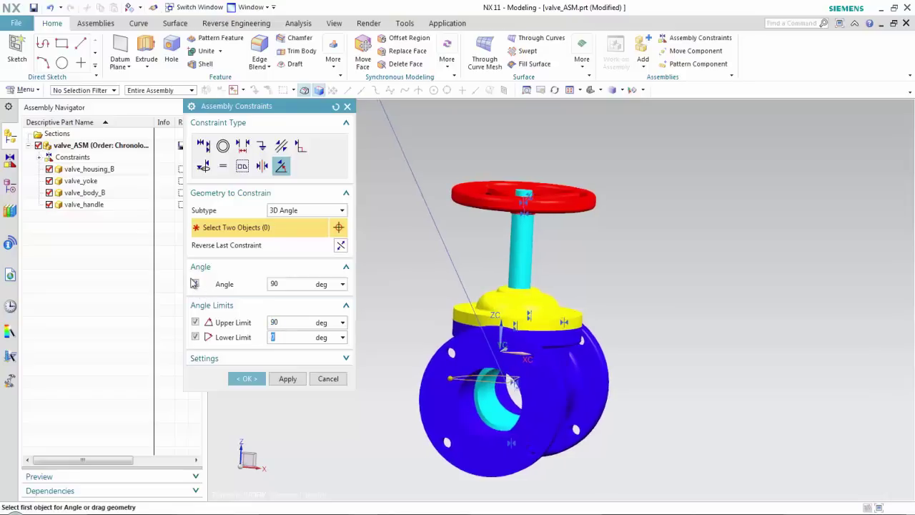
click(243, 379)
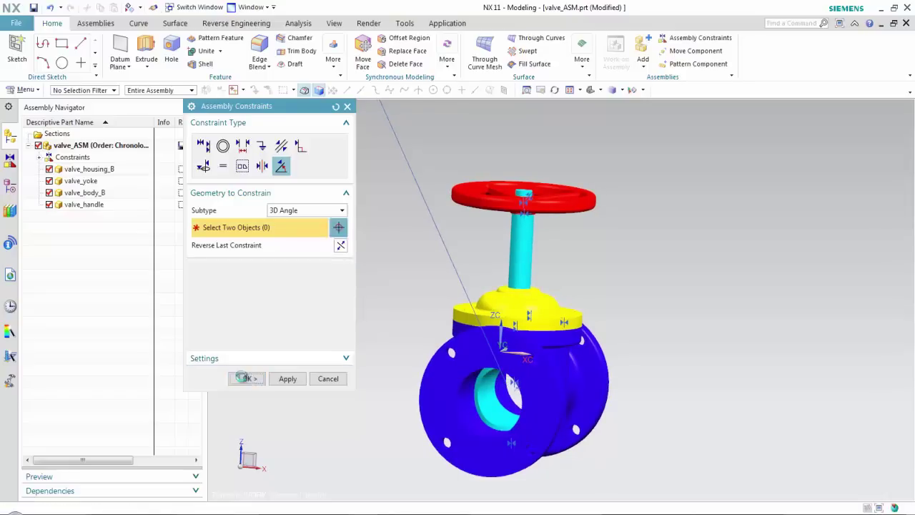
Test the valve handle's rotation within its angle limits using Move Component and discard the changes.
click(681, 52)
click(494, 197)
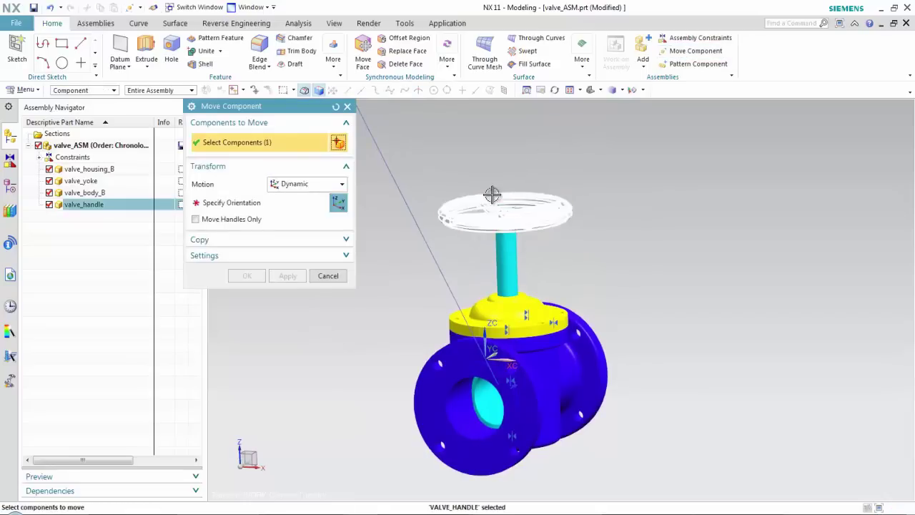
middle_click(492, 194)
drag(542, 218, 379, 273)
click(328, 276)
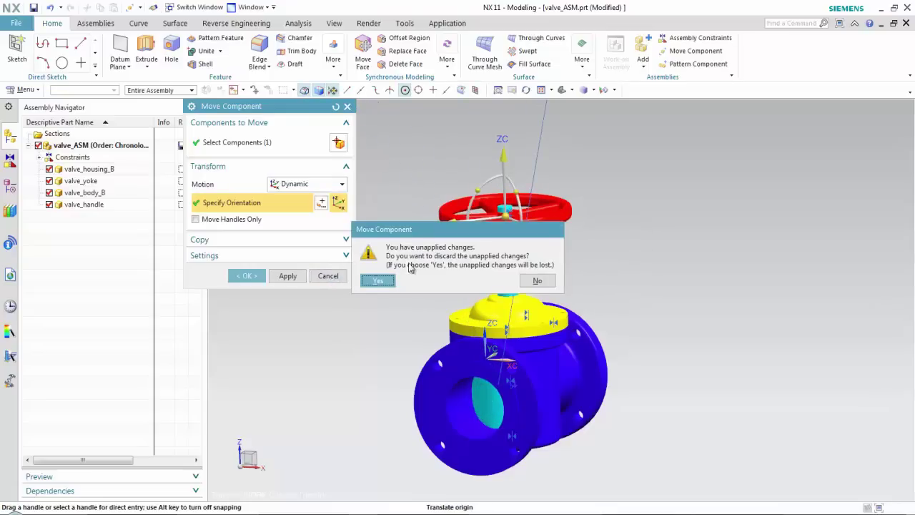
click(378, 280)
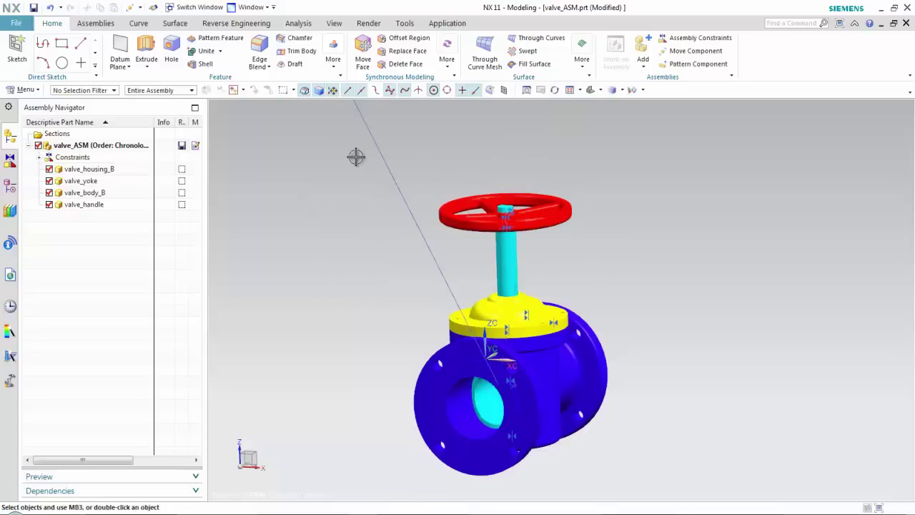
key(Home)
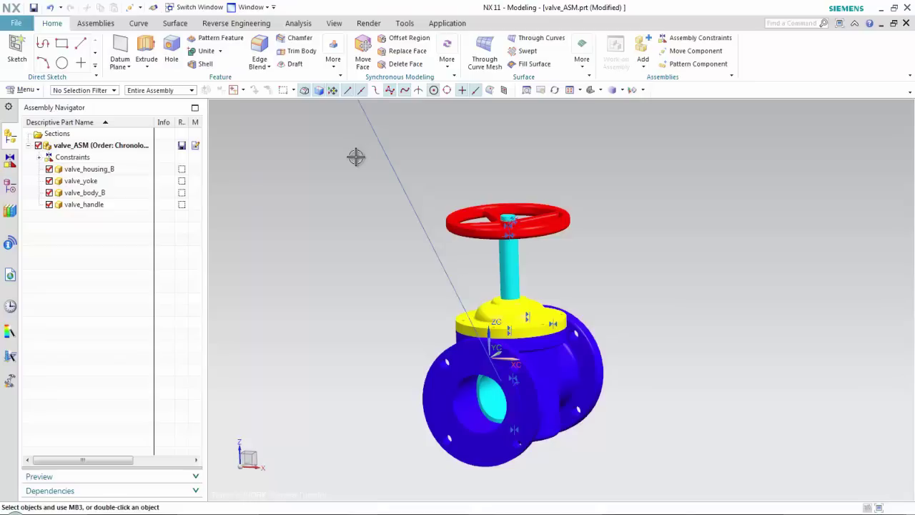
Switch to the NX11_Component_Pattern.prt assembly and highlight its baseplate and Hex Bolt components in turn.
click(195, 7)
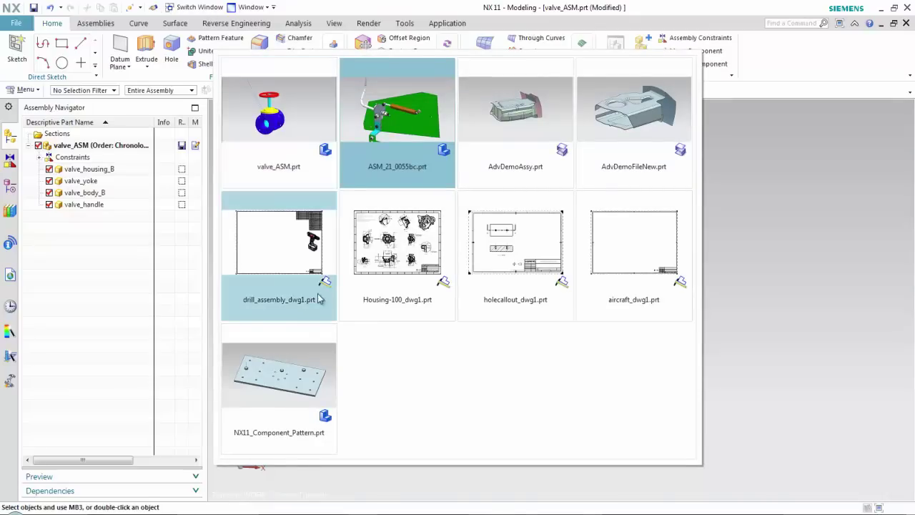
click(279, 394)
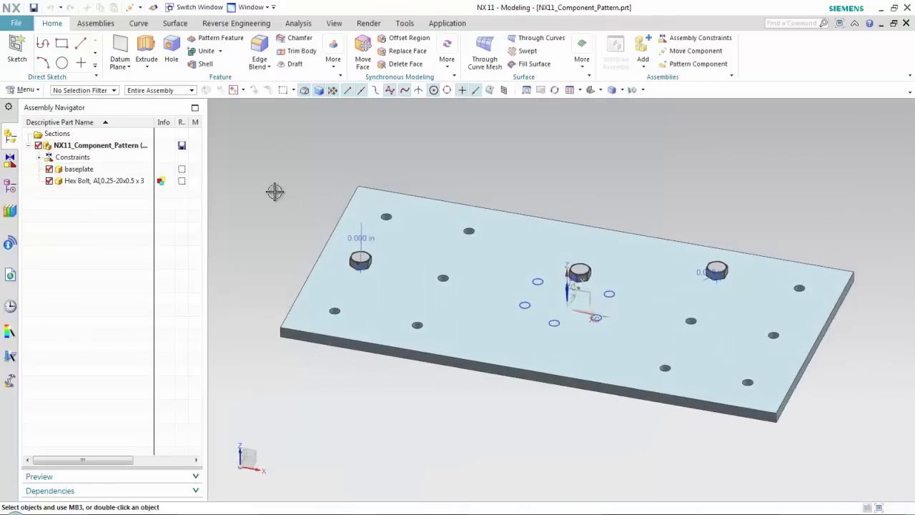
click(81, 170)
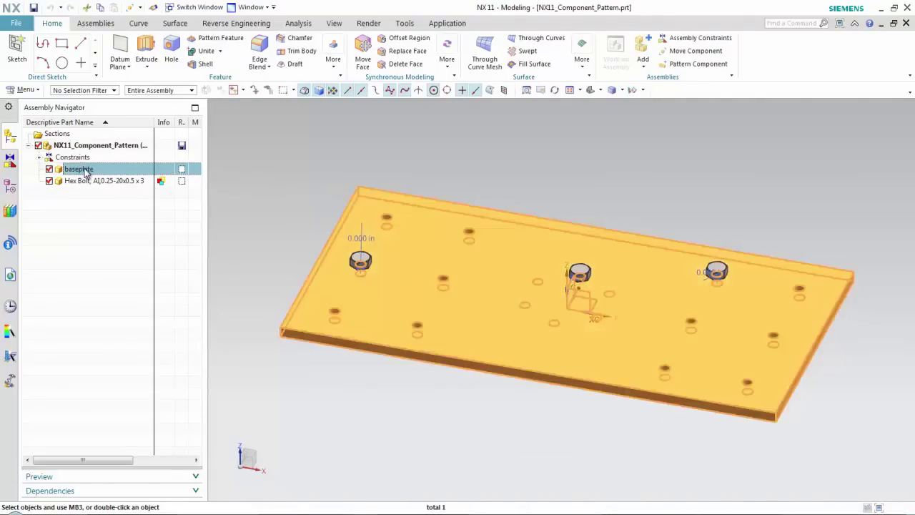
click(92, 181)
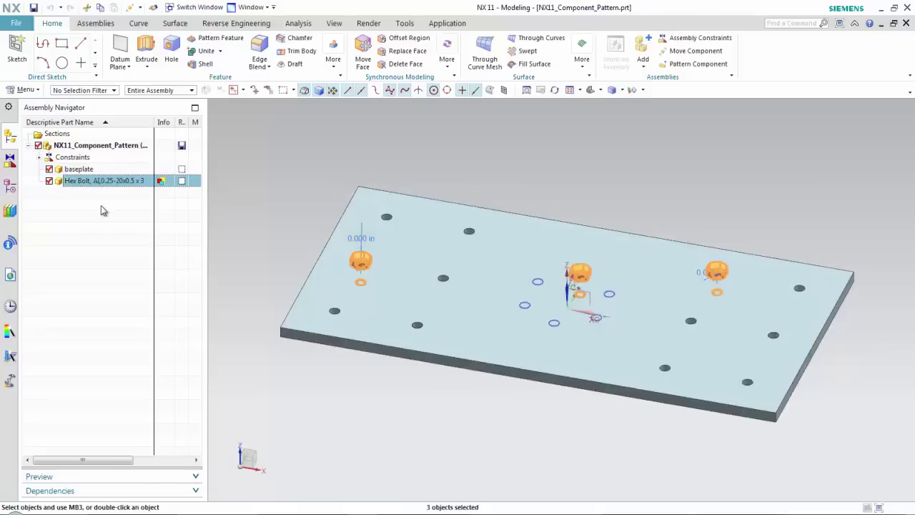
Make baseplate the displayed part and examine its hole, Pattern Feature, Pattern Geometry, Copy Face, Paste Face and Pattern Face features.
right_click(92, 170)
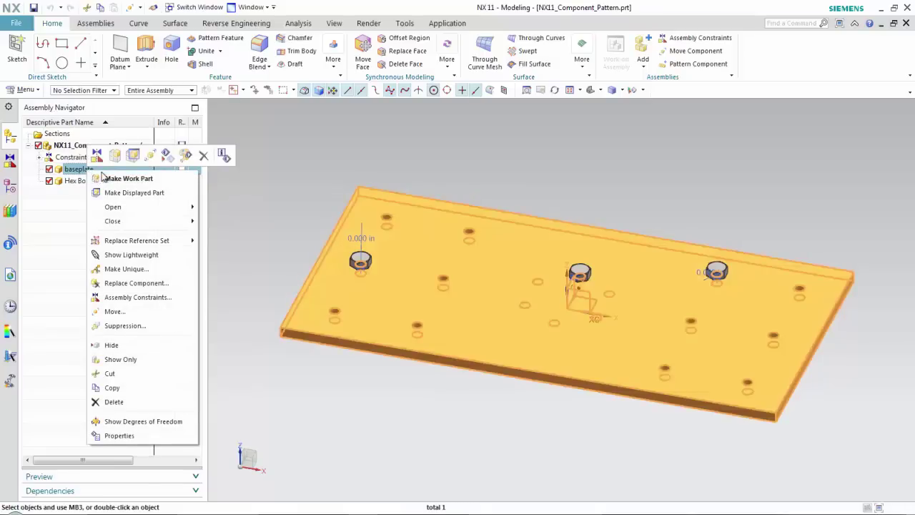
click(132, 192)
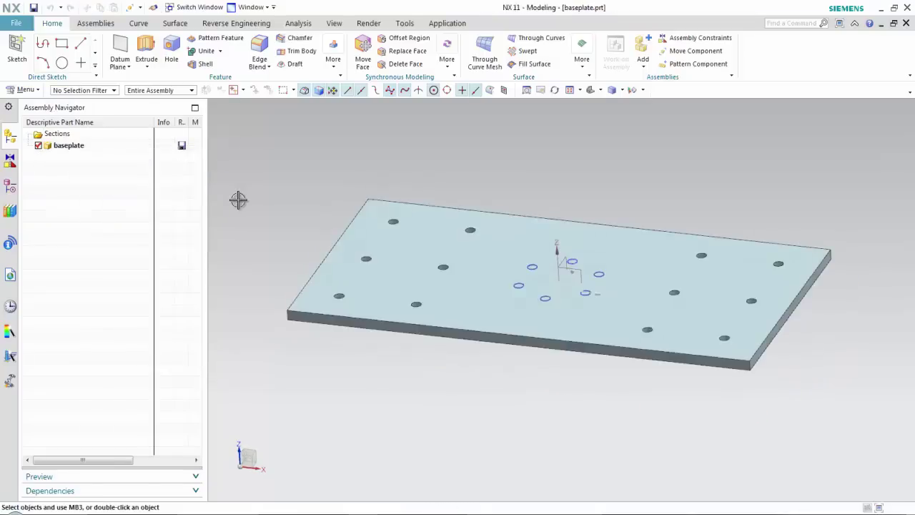
click(10, 186)
click(87, 205)
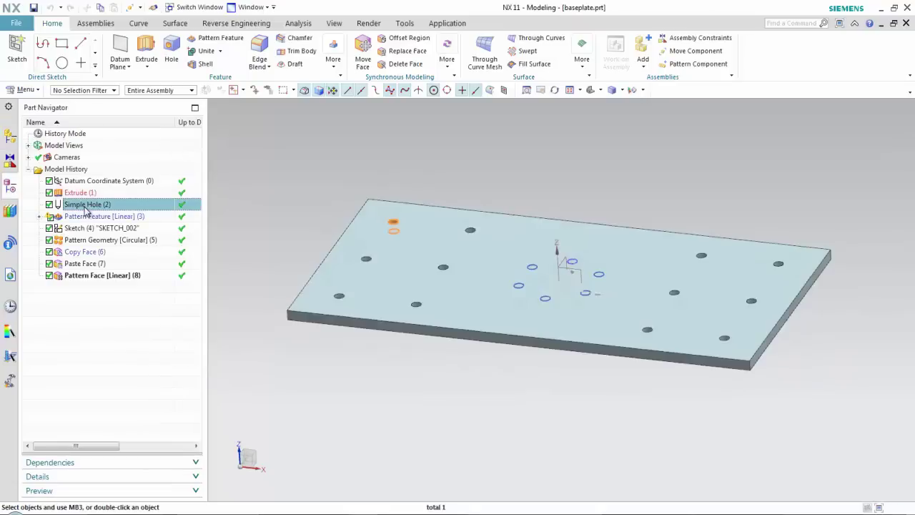
click(87, 217)
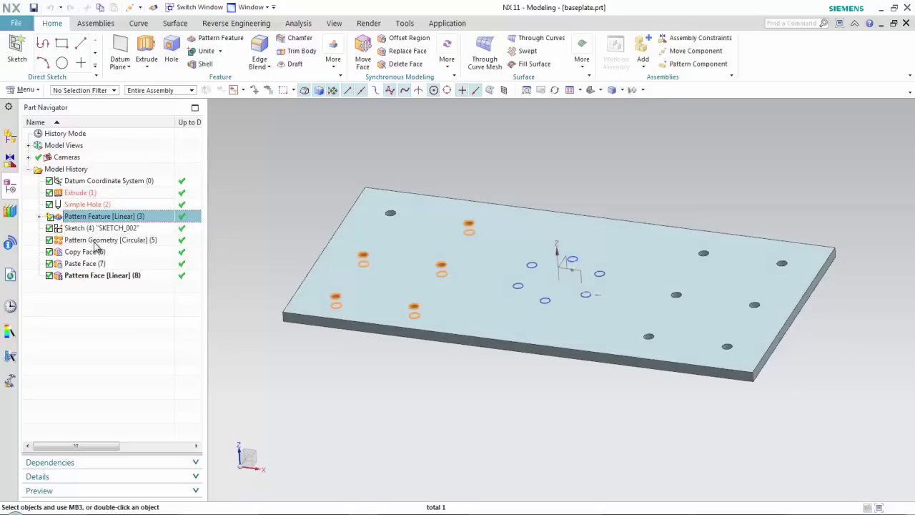
click(94, 242)
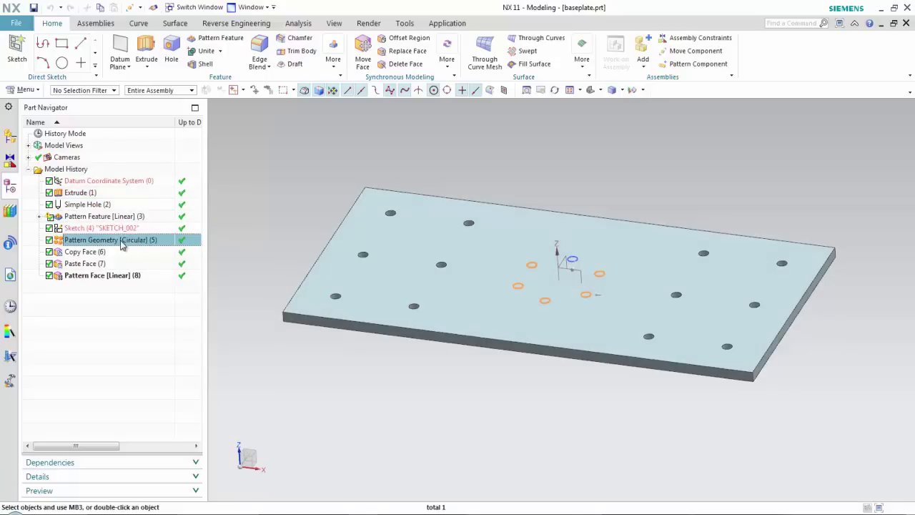
click(87, 267)
click(87, 254)
click(90, 264)
click(95, 276)
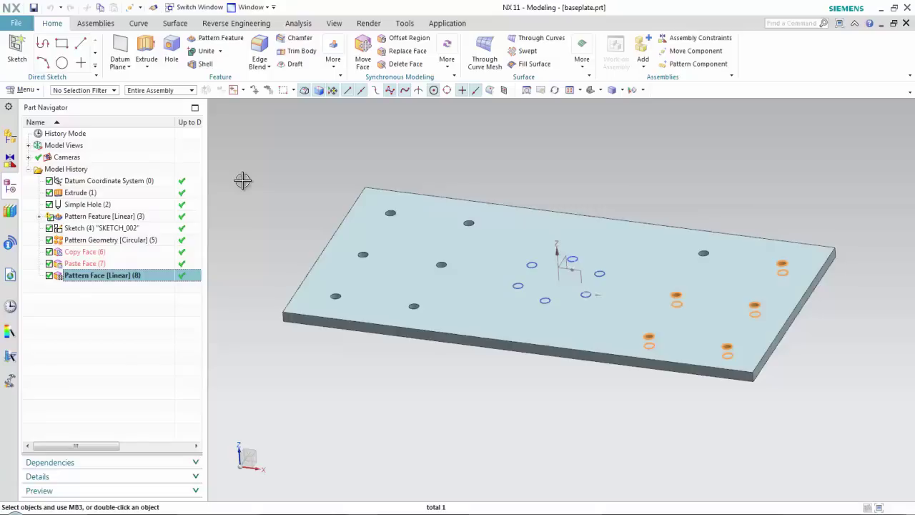
key(Escape)
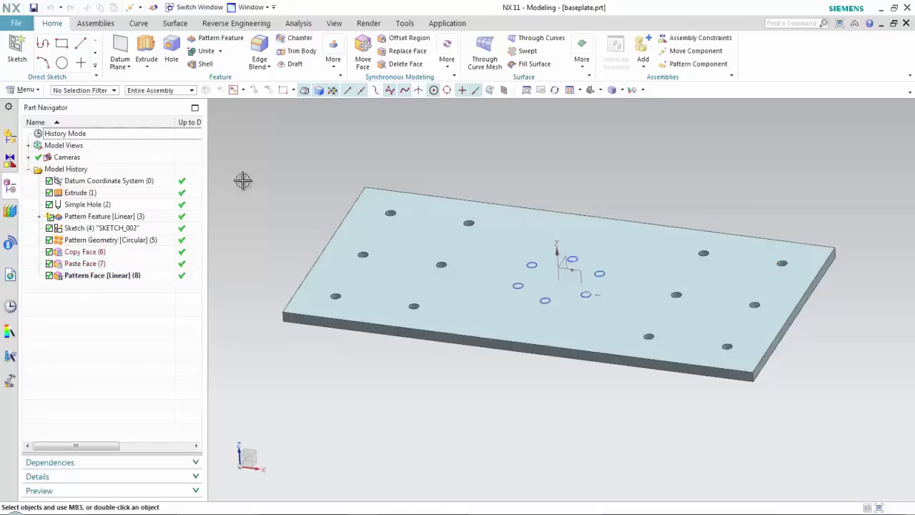
Return from baseplate to its parent assembly, NX11_Component_Pattern.
click(10, 137)
click(64, 146)
right_click(65, 146)
mouse_move(89, 151)
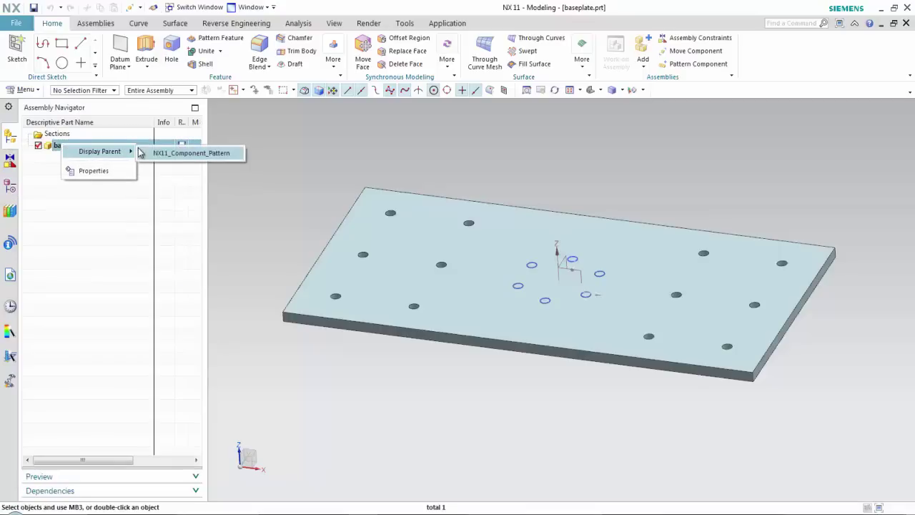
click(189, 152)
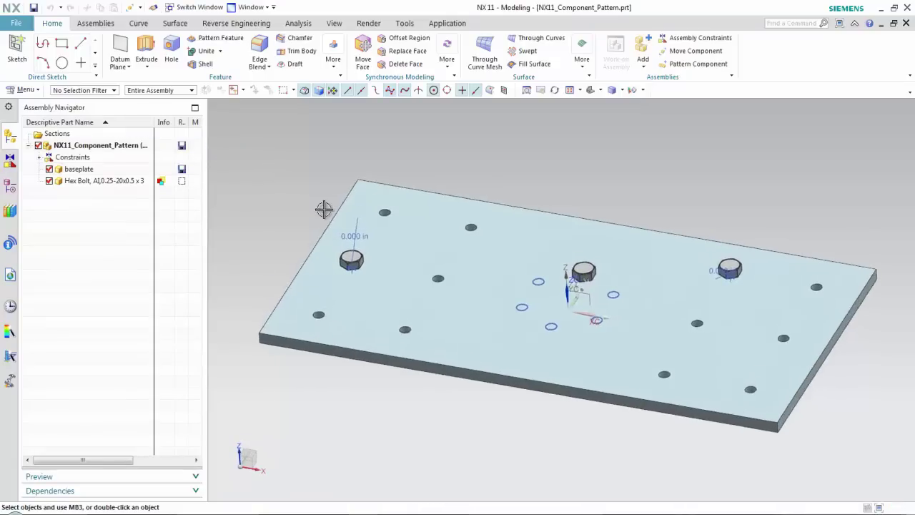
Pattern the hex bolt near the plate's narrow end with a Reference layout that follows the baseplate's linear hole pattern.
click(699, 65)
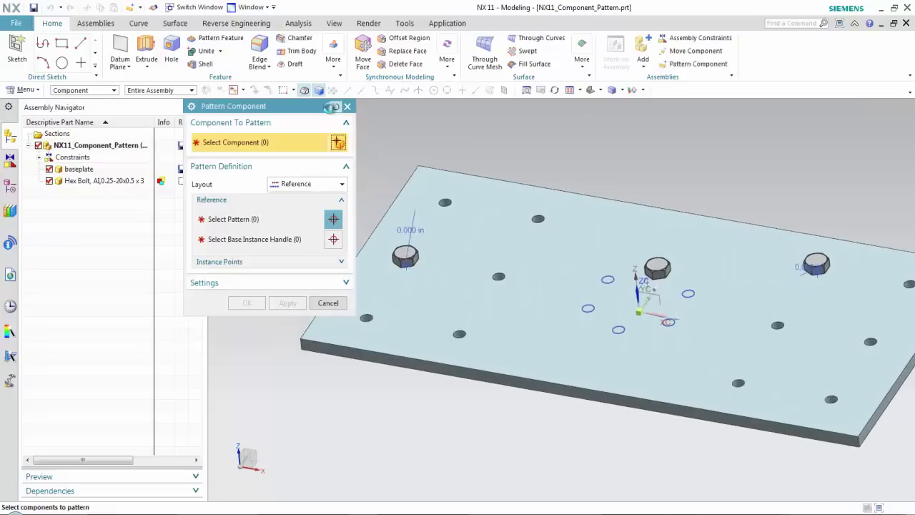
click(335, 106)
click(404, 251)
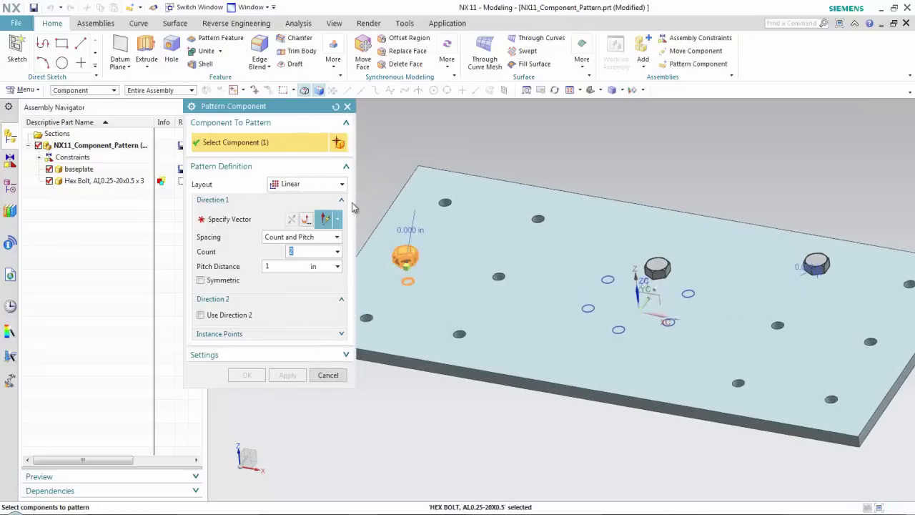
click(315, 186)
click(302, 220)
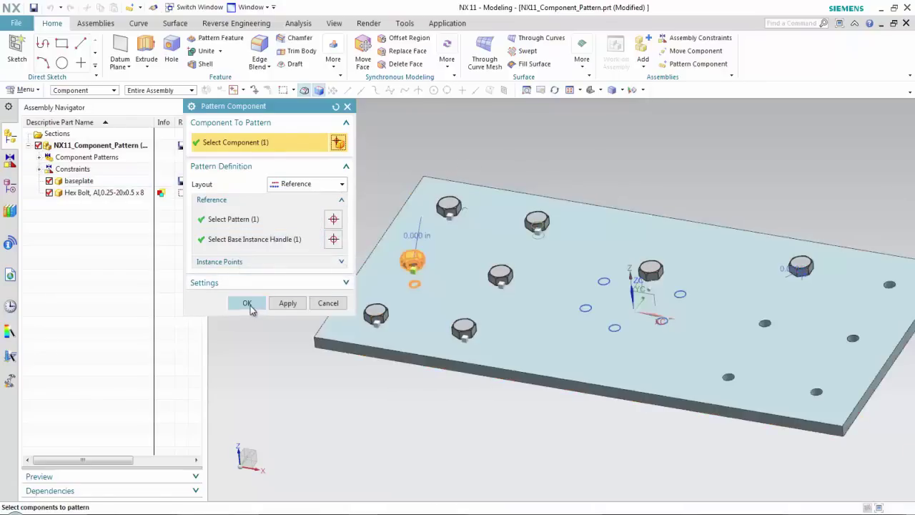
click(243, 303)
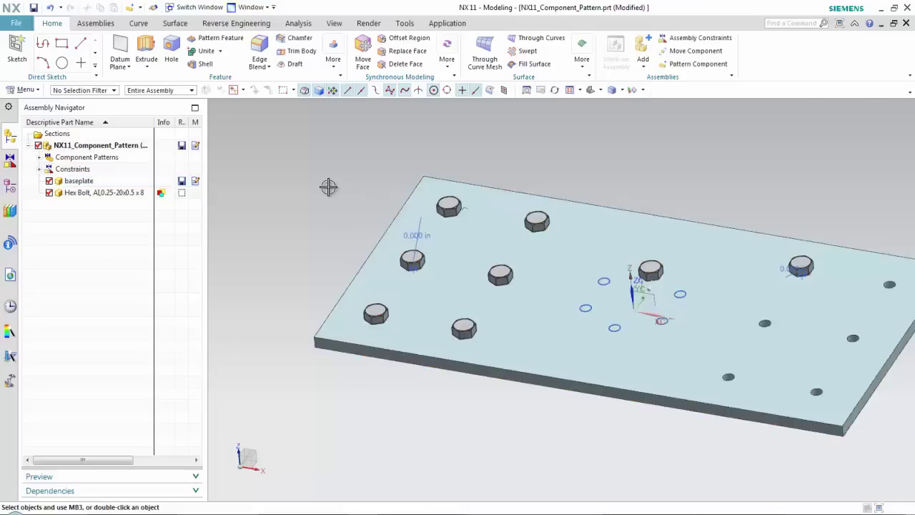
Pattern the hex bolt near the plate's center with a Reference layout that follows the baseplate's circular pattern, using the bolt's Instance [0,0] handle as base.
click(688, 64)
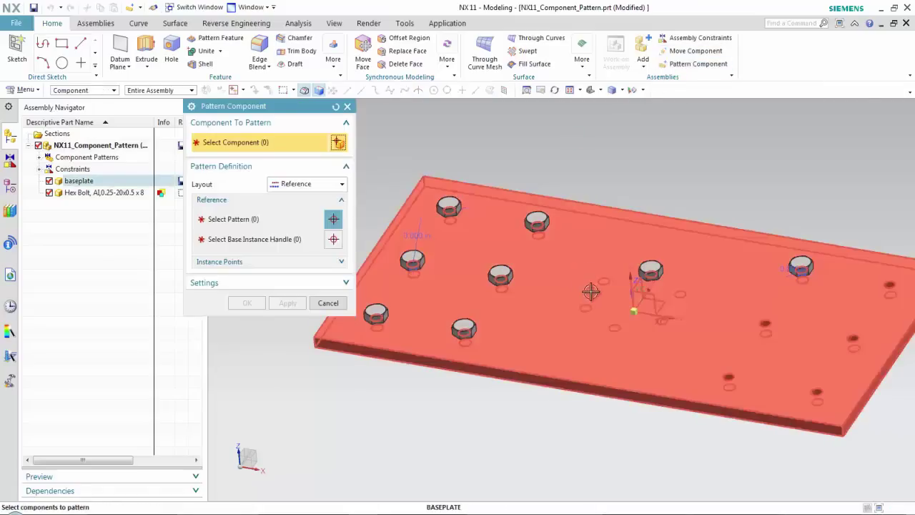
click(651, 271)
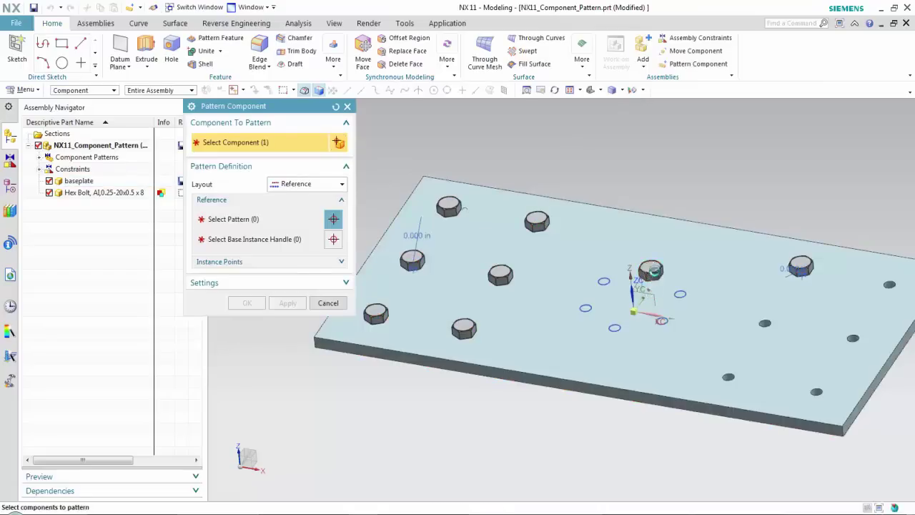
click(278, 220)
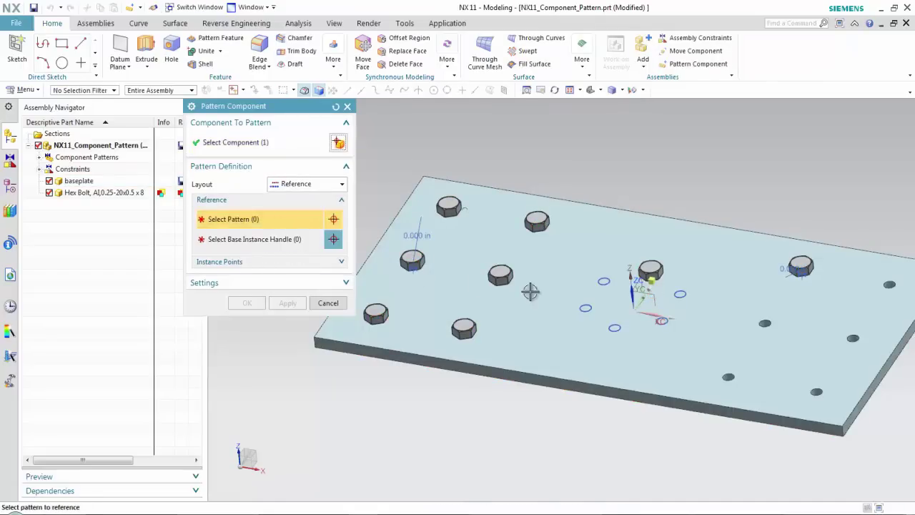
click(603, 281)
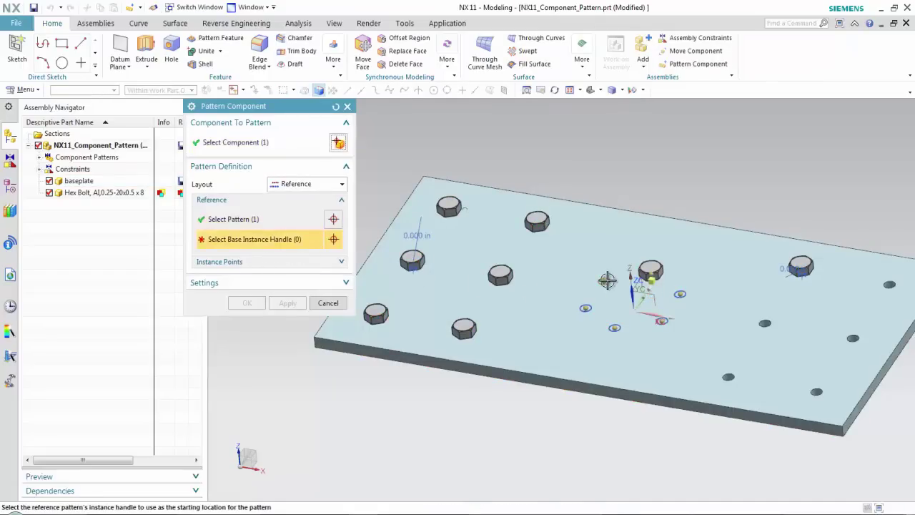
click(653, 274)
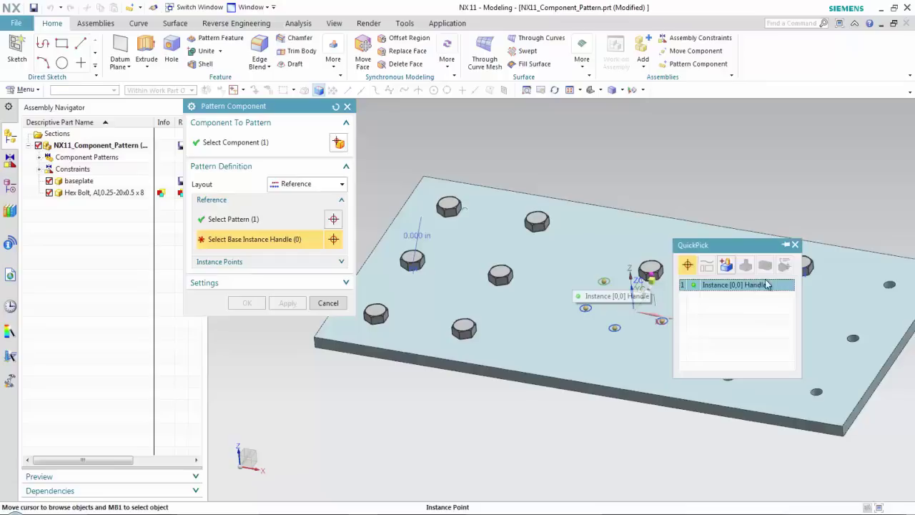
click(760, 284)
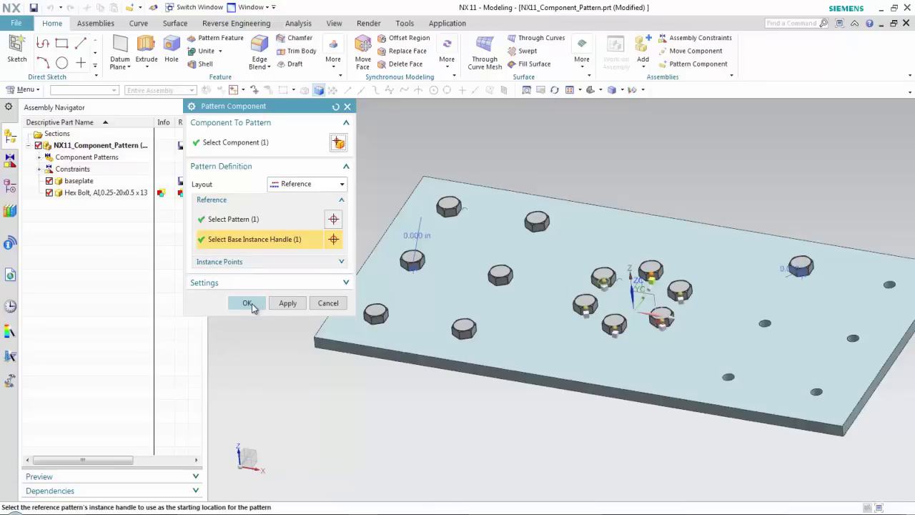
click(248, 303)
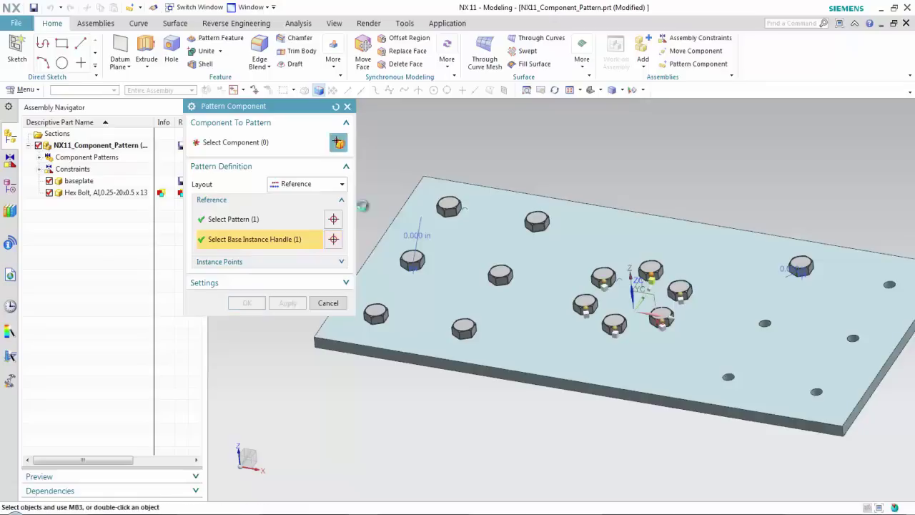
key(ctrl+f)
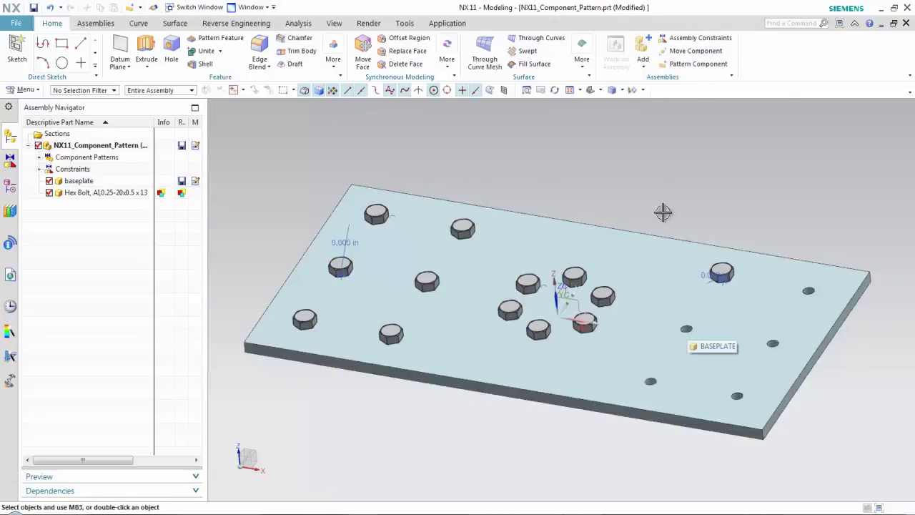
Pattern the remaining single hex bolt with a Reference layout that follows the adjacent hole pattern, starting from the instance handle at that bolt.
click(692, 64)
click(719, 271)
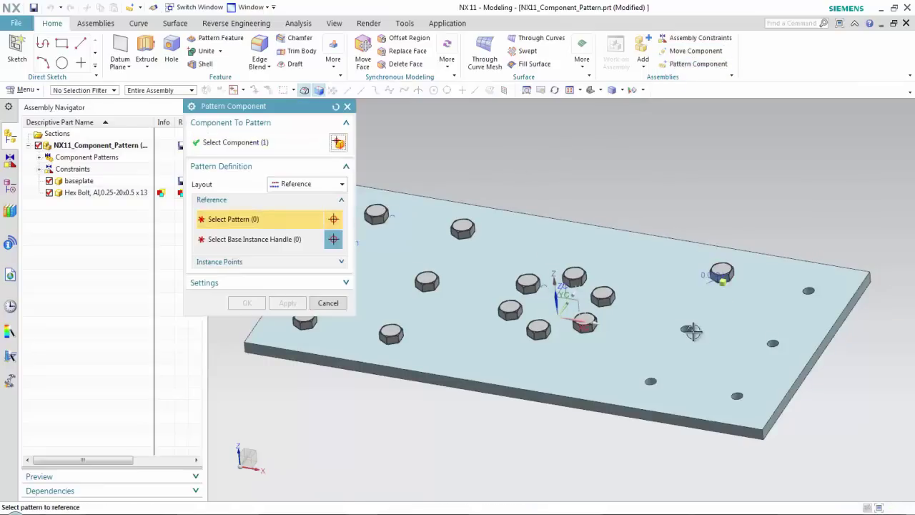
click(692, 331)
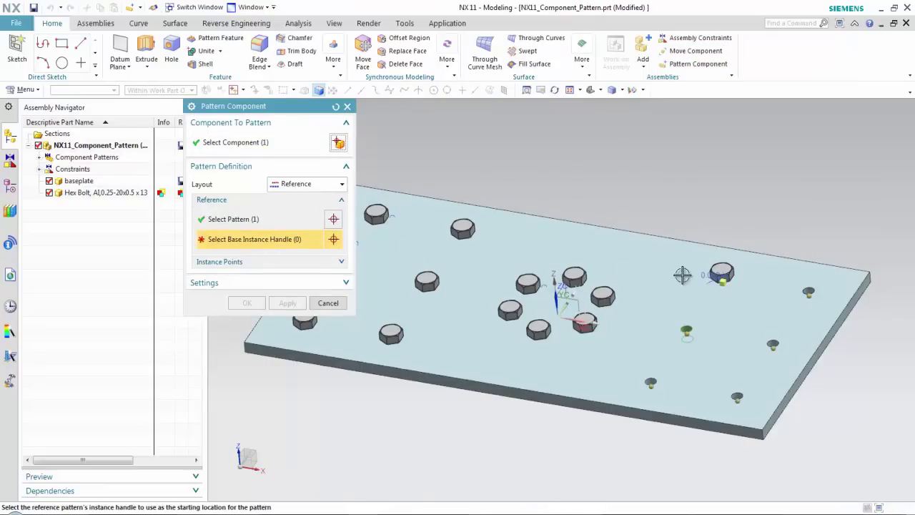
click(719, 280)
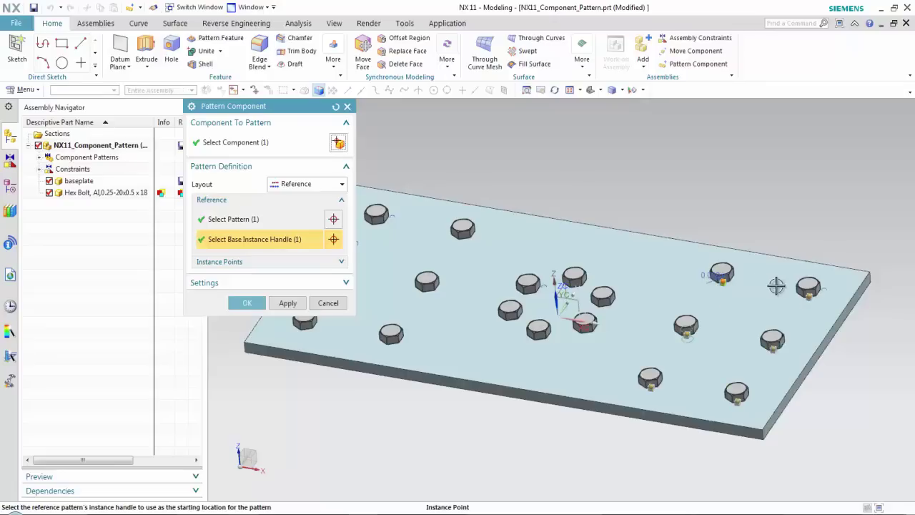
click(247, 302)
scroll(551, 179, down, 1)
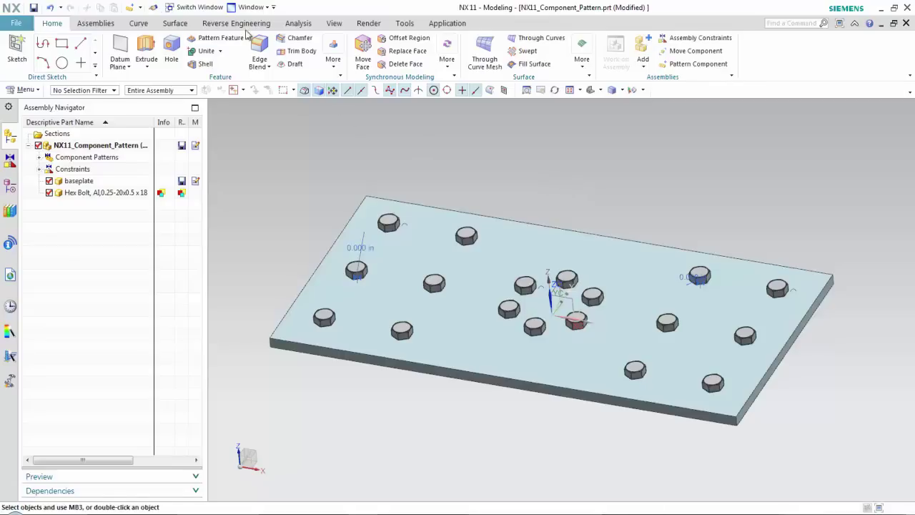
Switch to the drill_assembly_dwg1.prt drawing, expand drill_assembly and its transmission subassembly, and highlight each of them.
click(200, 10)
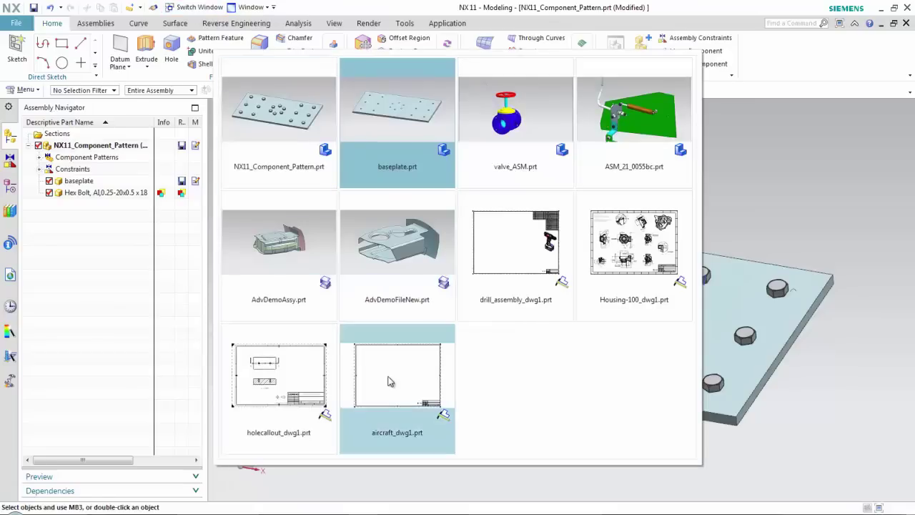
click(501, 266)
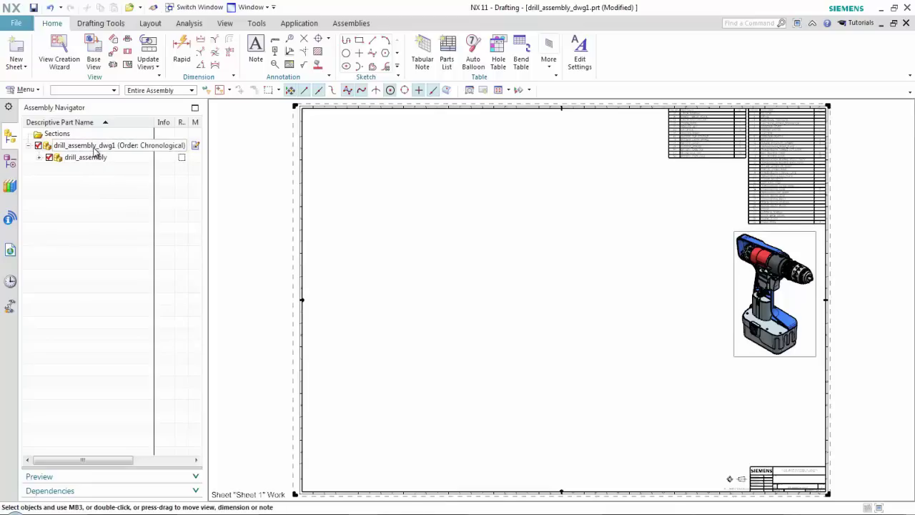
click(38, 157)
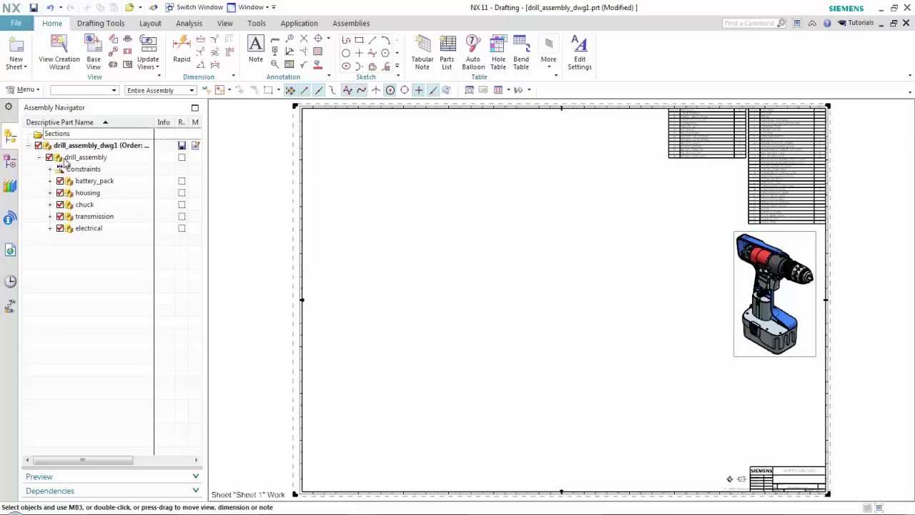
click(75, 159)
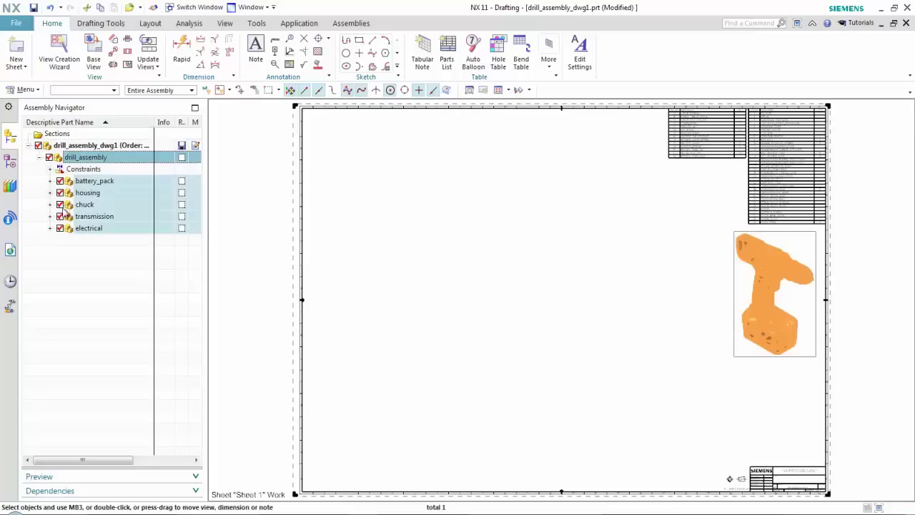
click(50, 216)
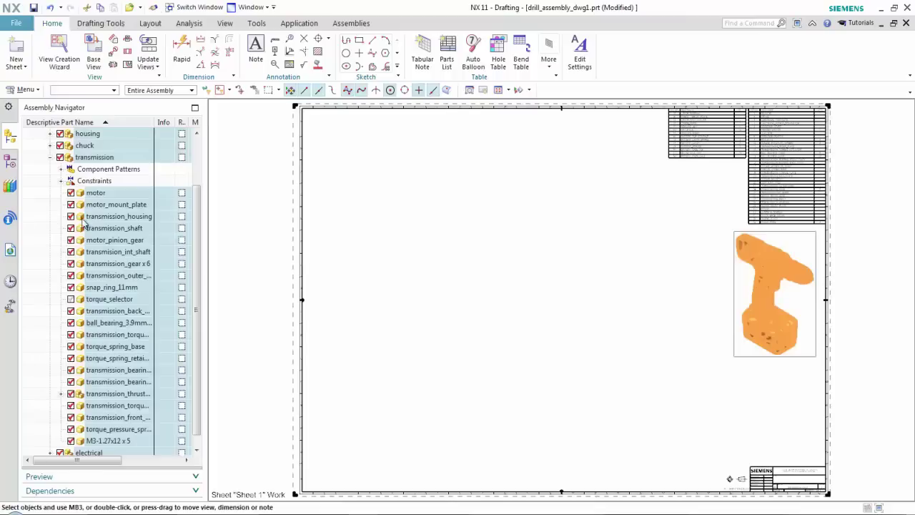
click(92, 163)
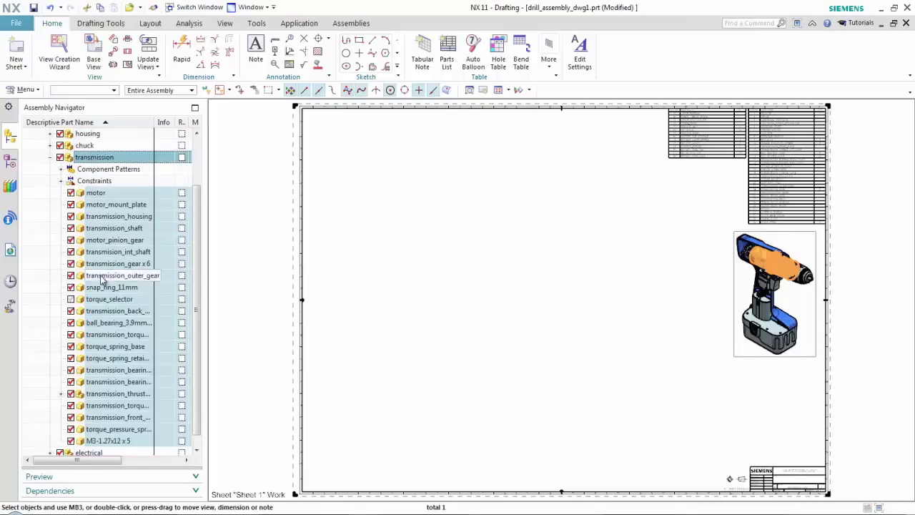
Make the ball_bearing_2.9mm component inside the transmission's thrust bearings subassembly the displayed part.
click(61, 394)
click(129, 417)
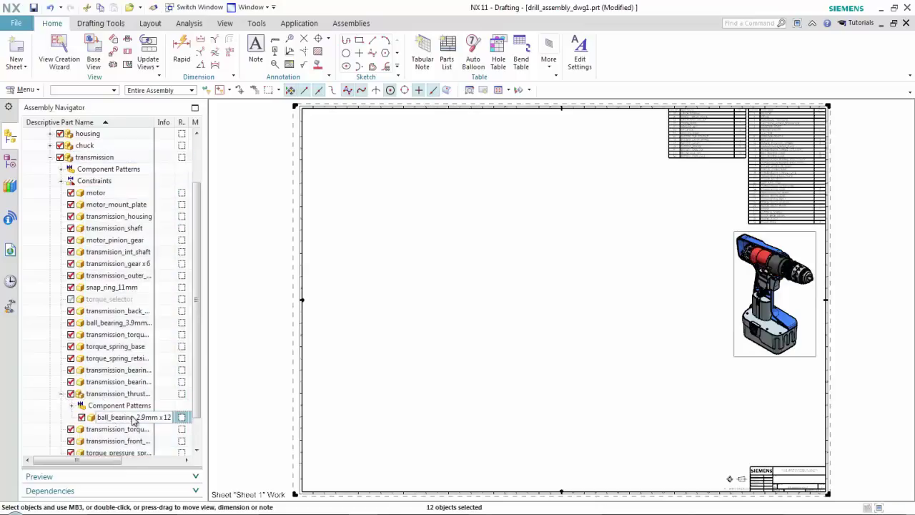
right_click(130, 419)
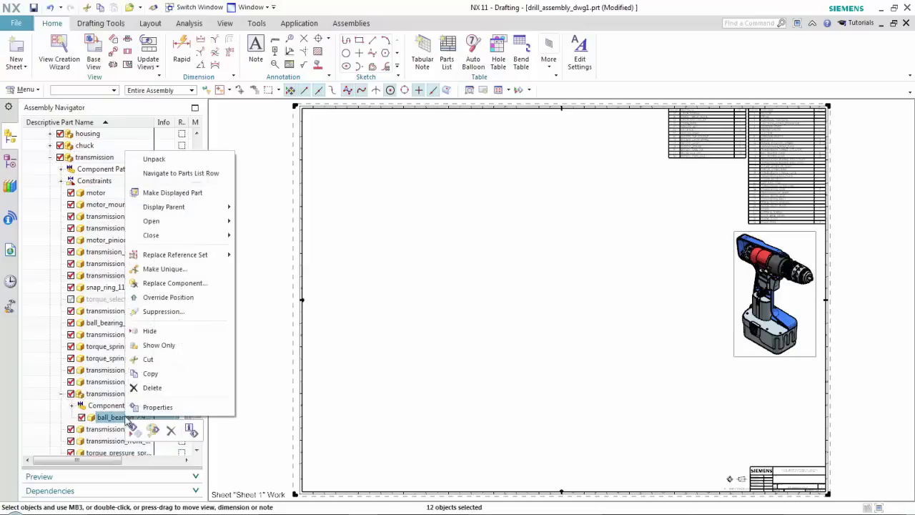
click(191, 193)
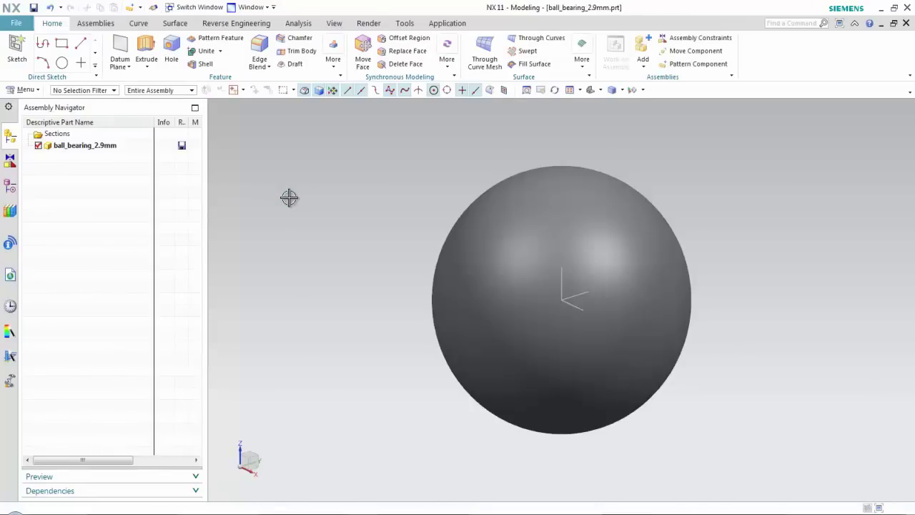
Display the ball bearing's parent assembly transmission, and from there return to its parent drawing, drill_assembly_dwg1.
right_click(103, 147)
mouse_move(138, 162)
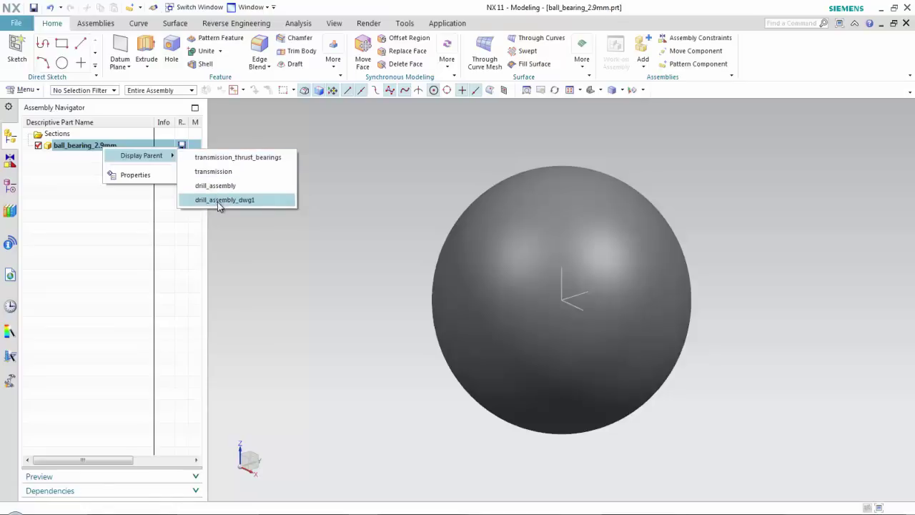
click(241, 171)
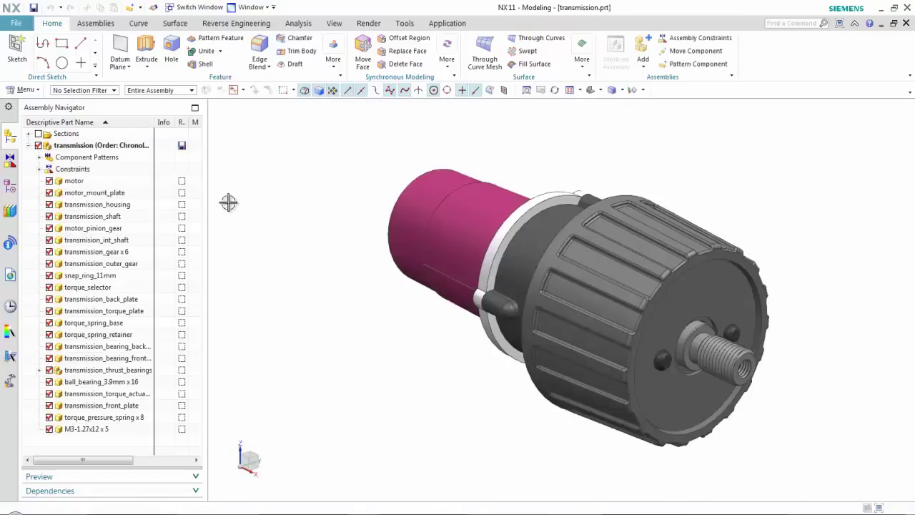
right_click(100, 148)
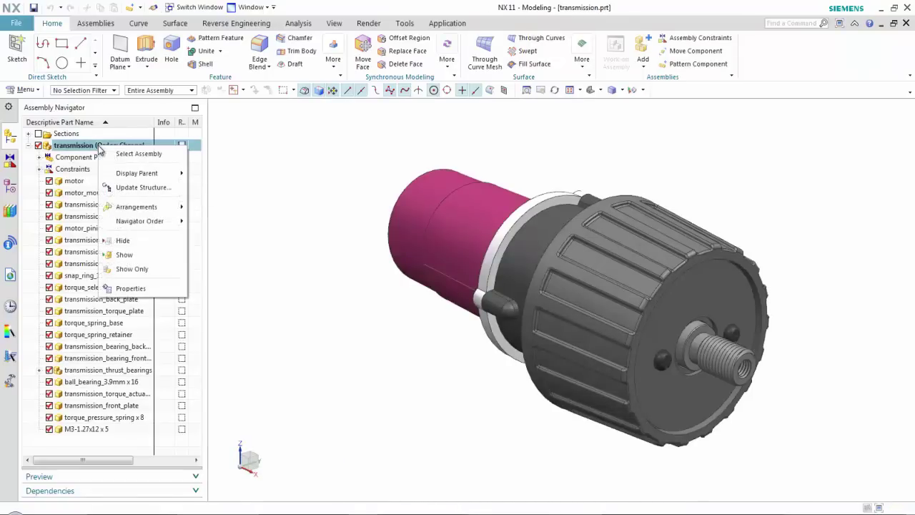
mouse_move(158, 175)
click(234, 189)
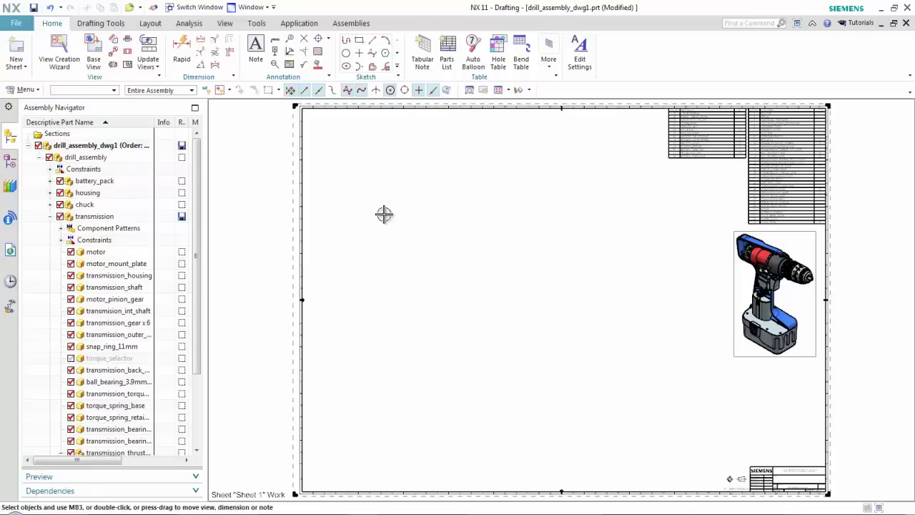
Switch to the PowerPoint slide show and advance from the Assemblies demo slide to the Drafting/PMI slide.
key(super+Tab)
click(378, 219)
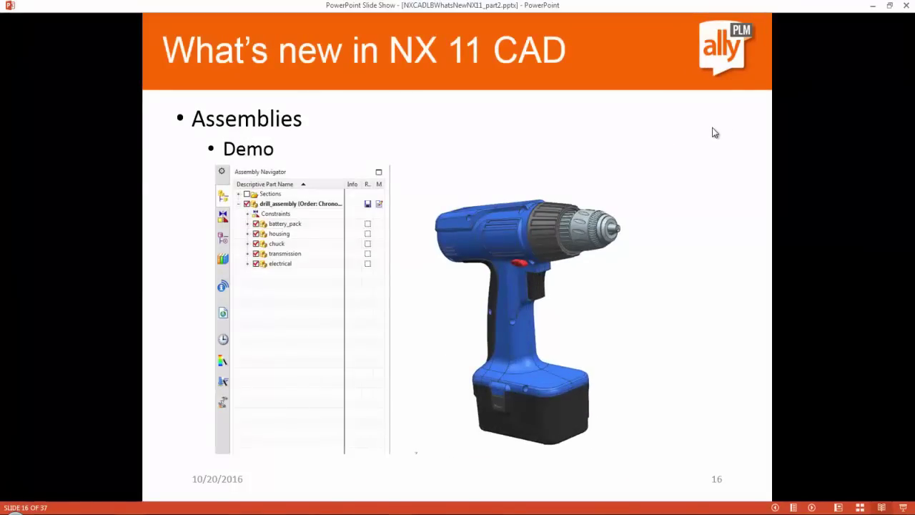
key(Right)
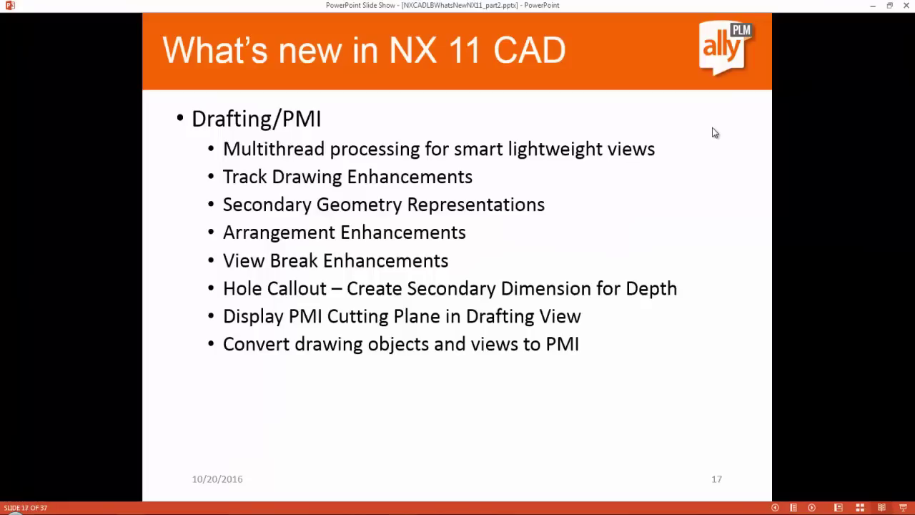
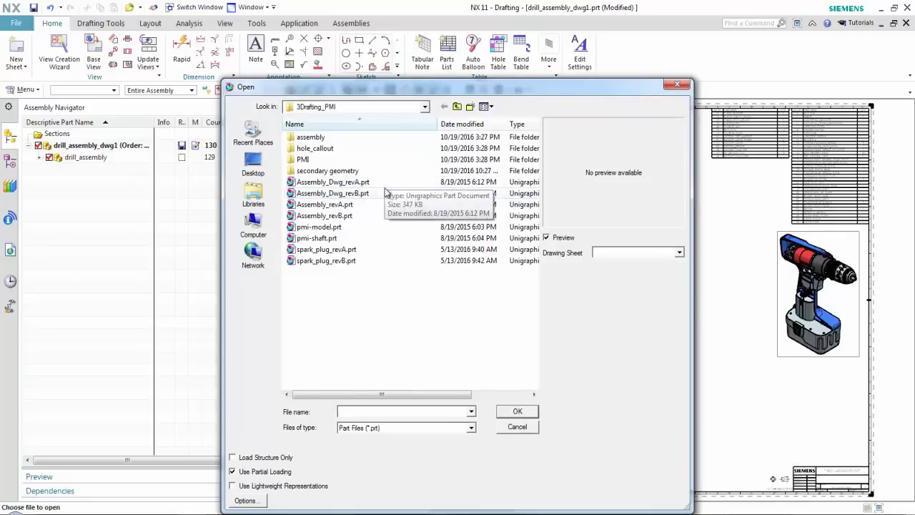
Open the drawings Assembly_Dwg_revA.prt and Assembly_Dwg_revB.prt from the 3Drafting_PMI folder.
click(374, 183)
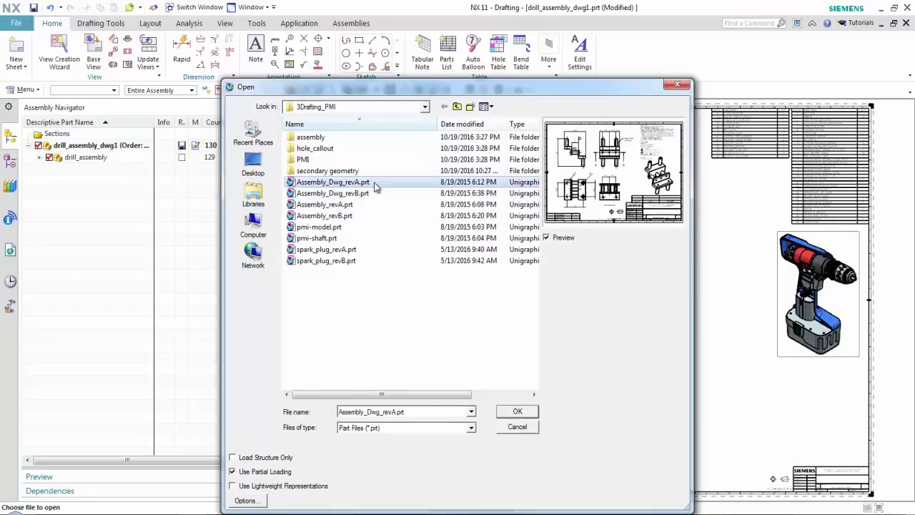
click(522, 411)
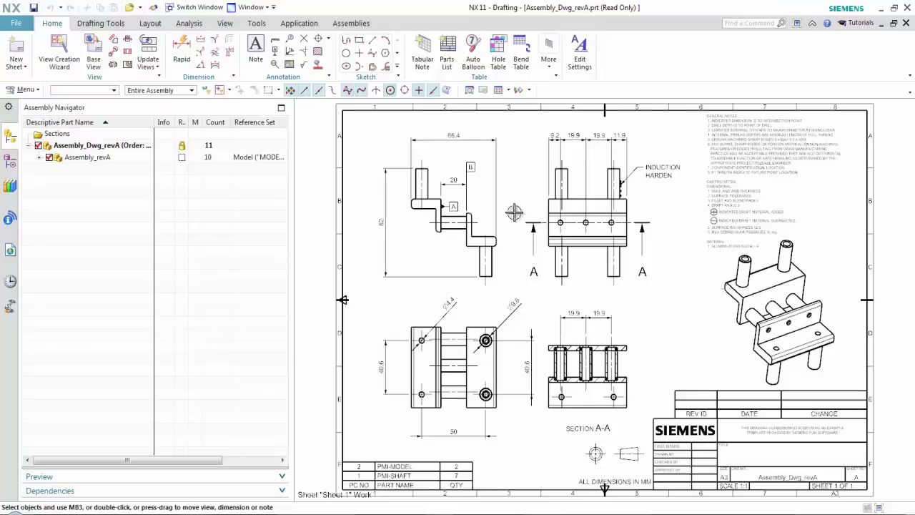
click(17, 27)
click(32, 57)
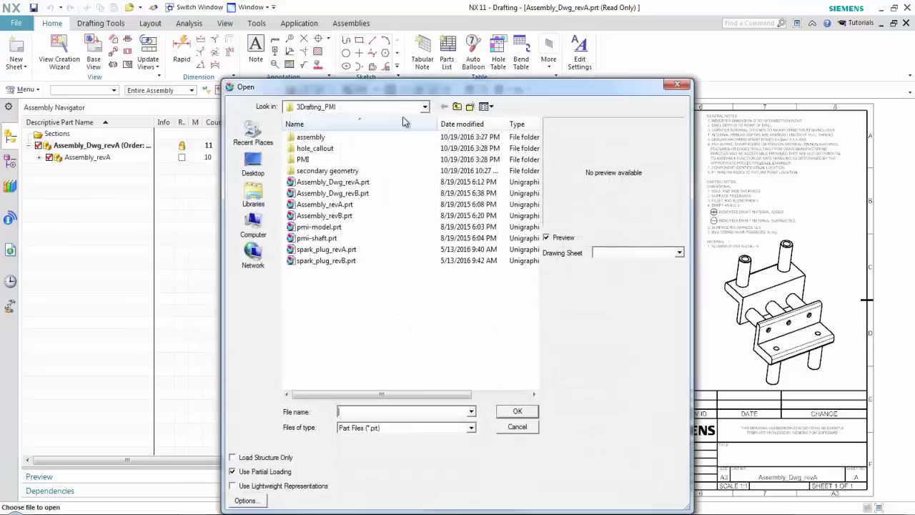
click(365, 194)
click(518, 412)
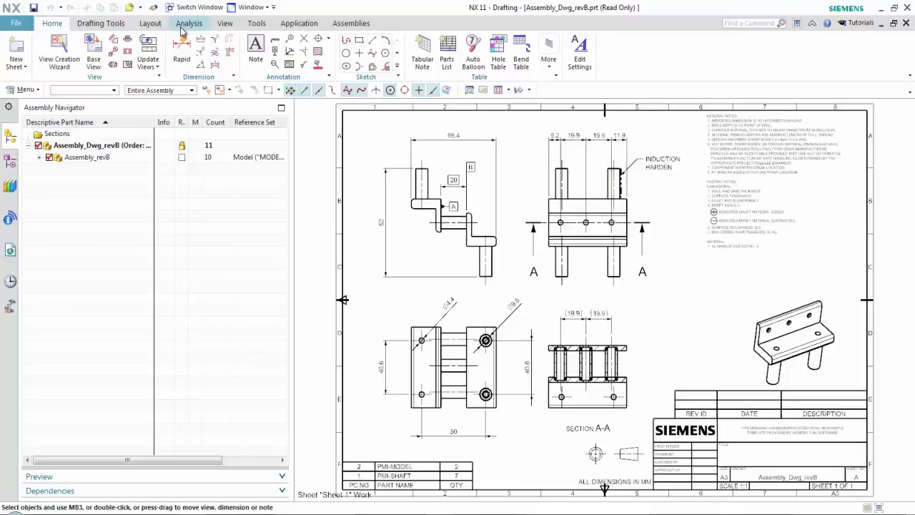
Start Track Drawing Changes for the Assembly_Dwg_revB drawing and set it to compare against Another Drawing.
click(120, 27)
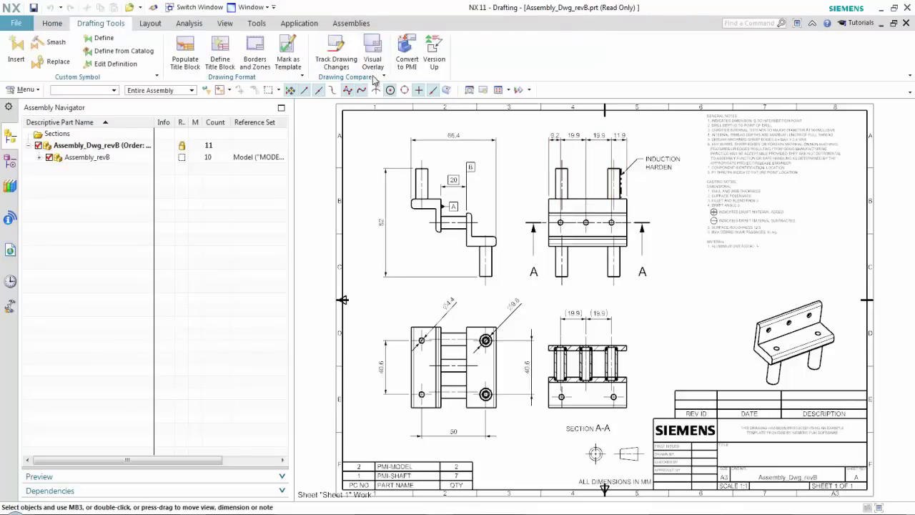
click(336, 57)
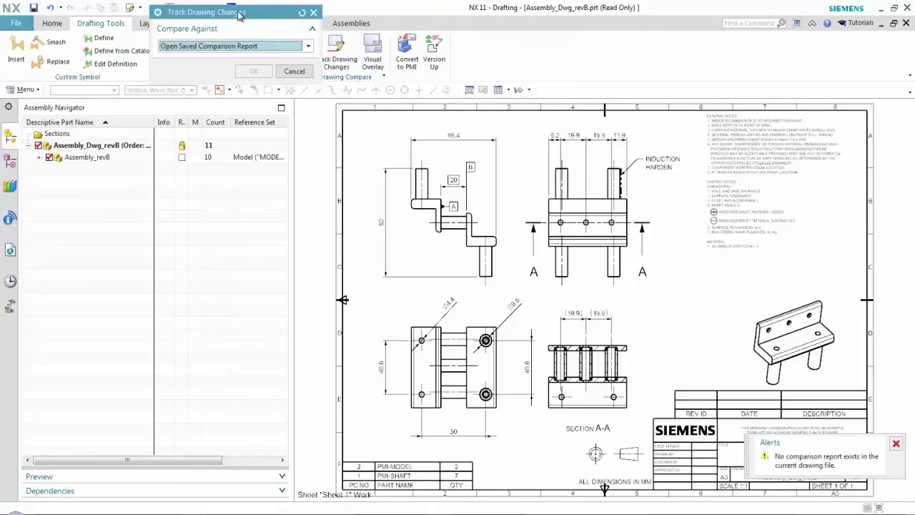
drag(237, 12, 216, 106)
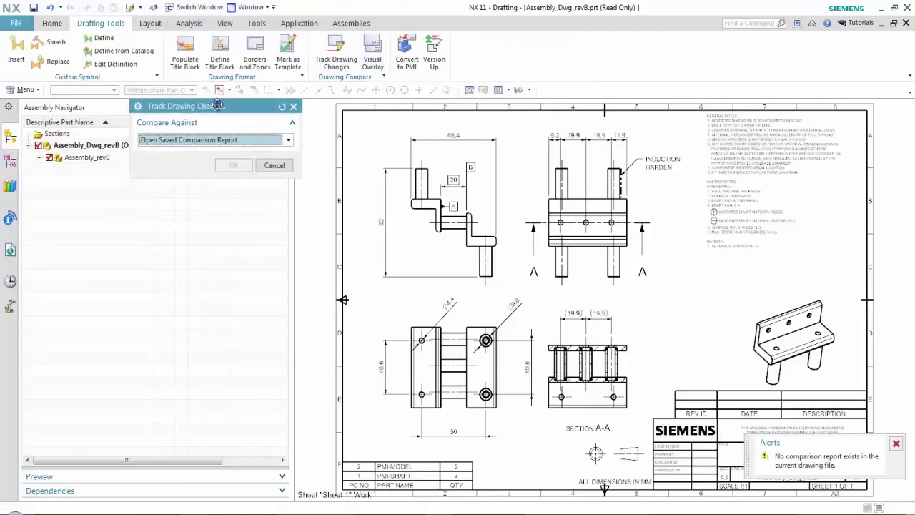
click(203, 141)
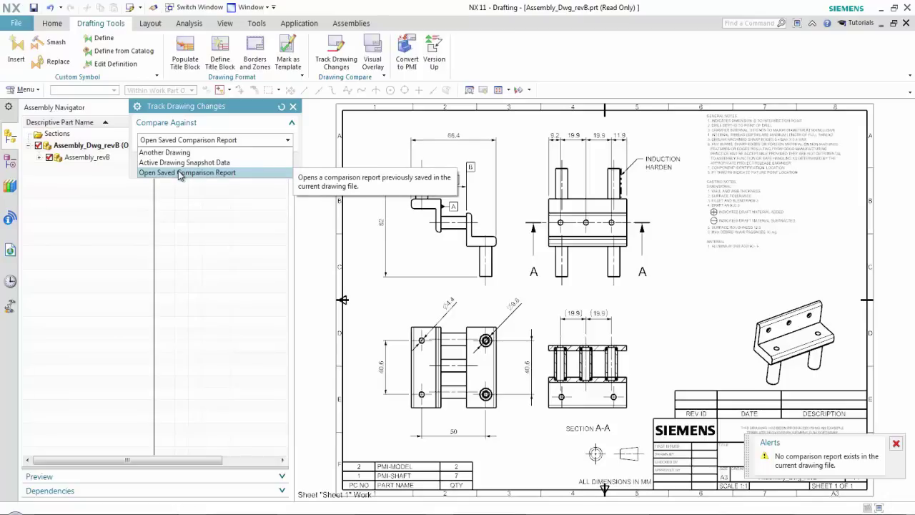
click(187, 152)
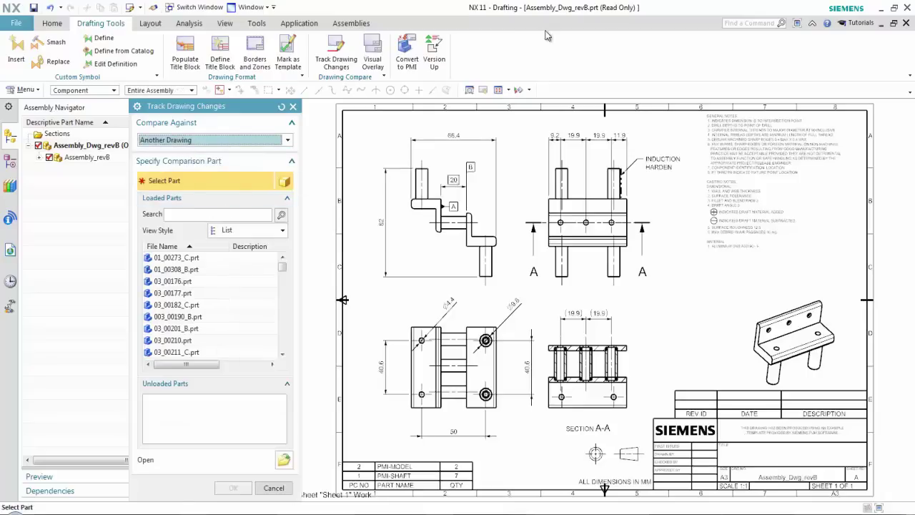
Filter the loaded parts by "rev", choose Assembly_Dwg_revA.prt as the comparison part, and run the comparison with newly created snapshot data.
click(206, 215)
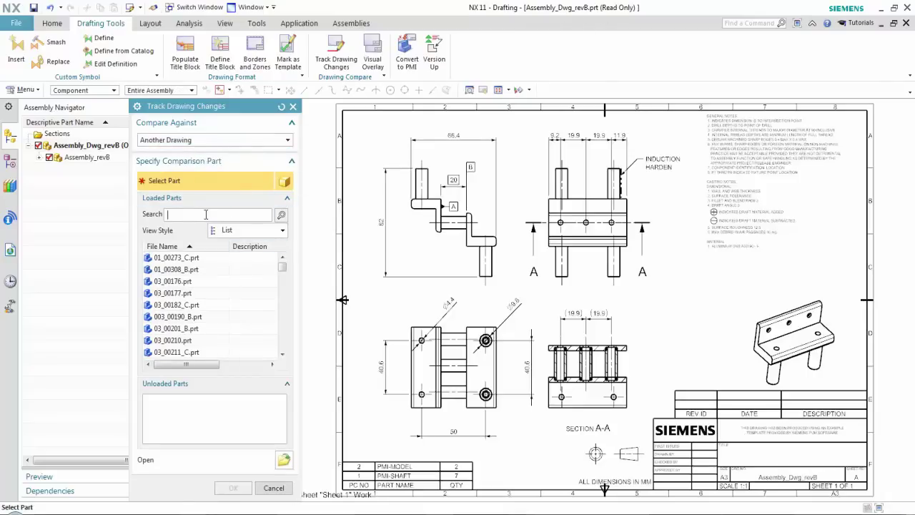
text(rev)
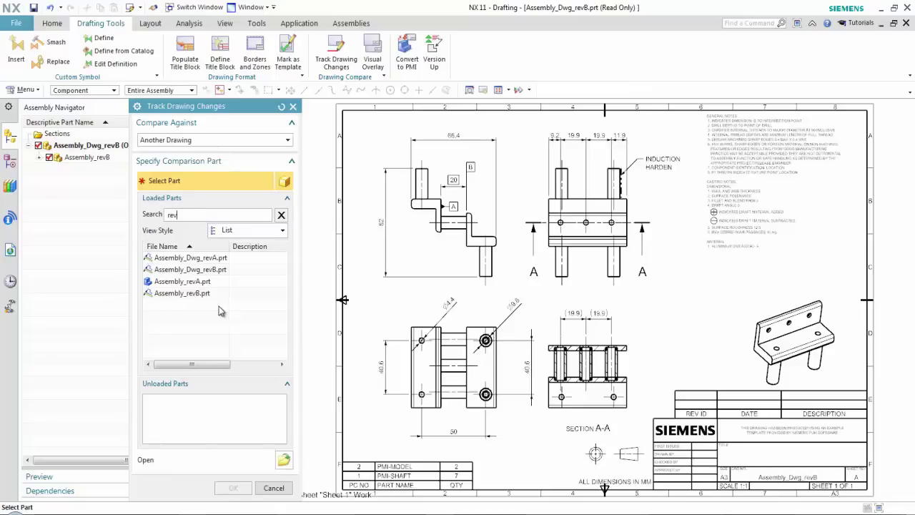
mouse_move(215, 275)
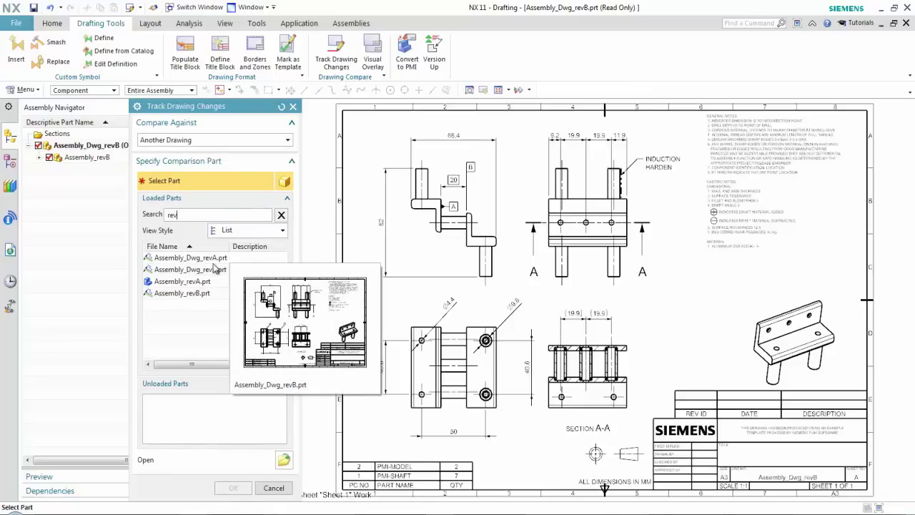
click(218, 259)
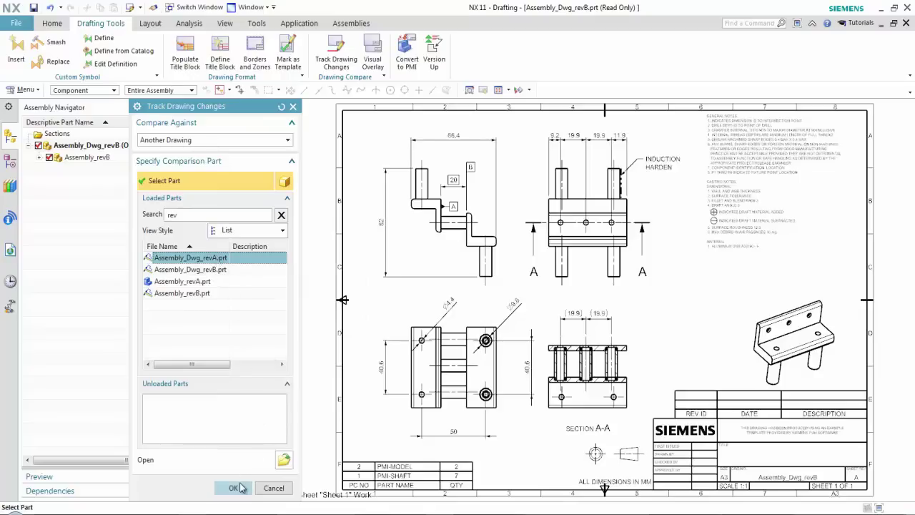
click(233, 488)
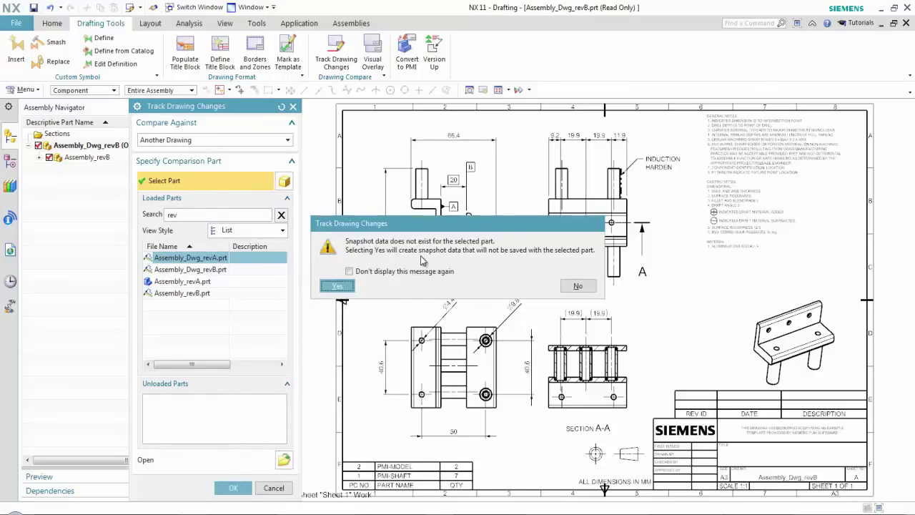
click(337, 287)
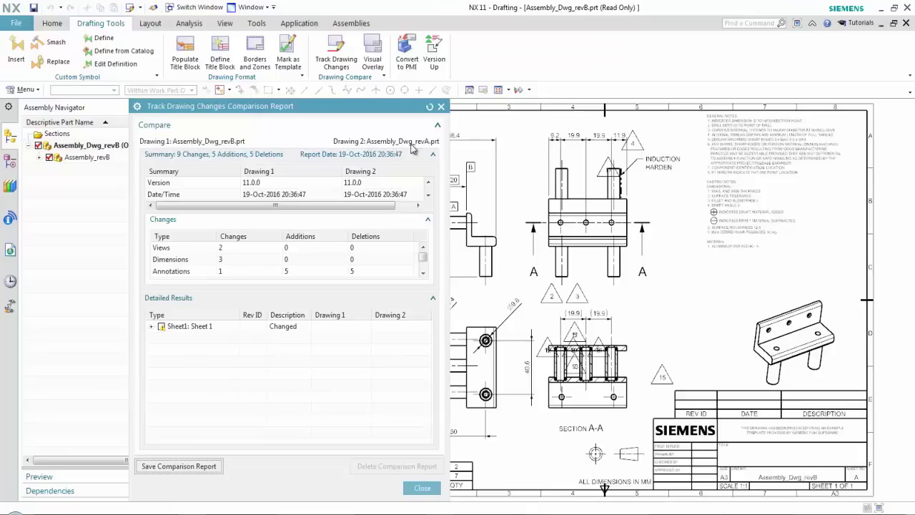
Examine the comparison report's summary rows for Drawing 1 and Drawing 2, down to the table and sketch curve entries.
click(429, 195)
click(429, 195)
click(429, 196)
click(429, 195)
click(429, 195)
click(429, 195)
click(428, 196)
click(429, 196)
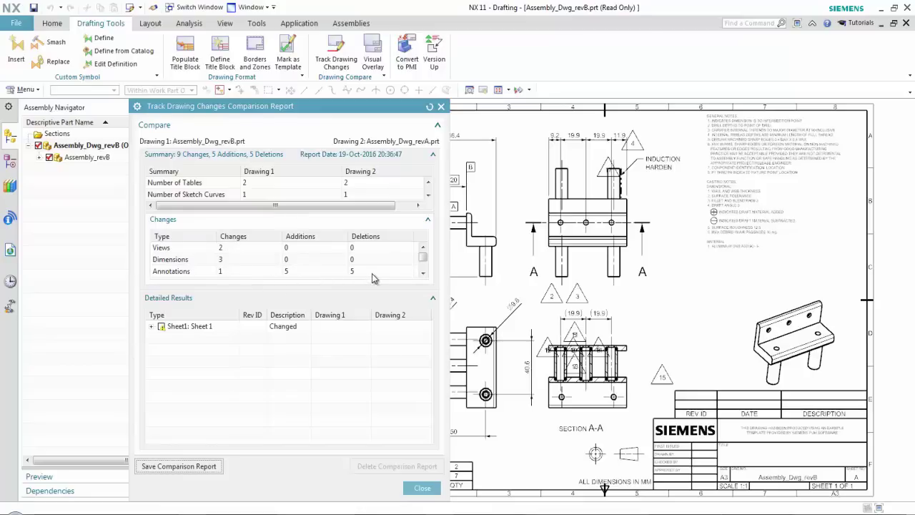
Expand Sheet 1's detailed view changes to the second view's Arrangement entry and widen the Type column to show its full name.
click(151, 326)
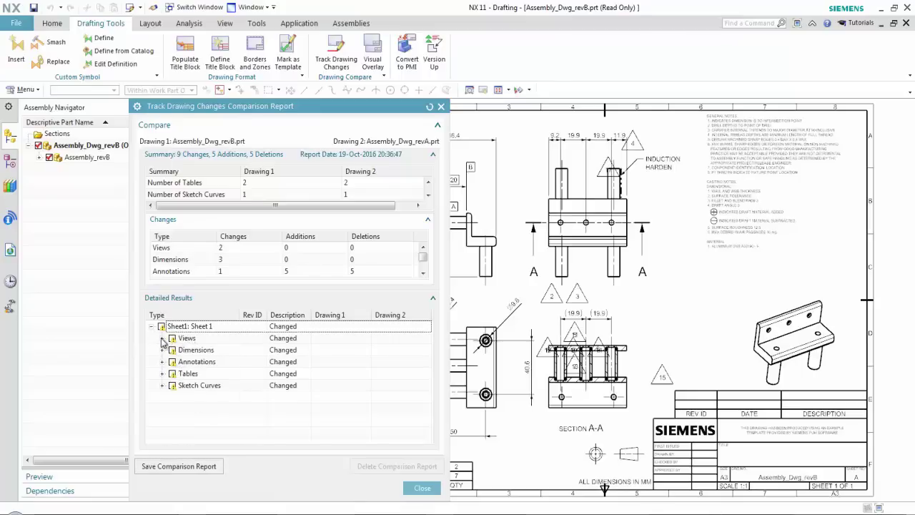
click(162, 338)
click(191, 362)
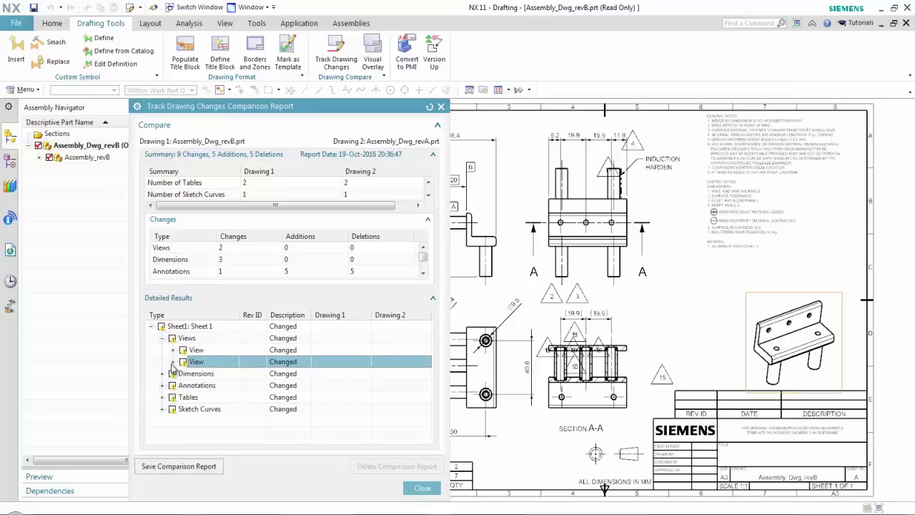
click(172, 362)
click(208, 375)
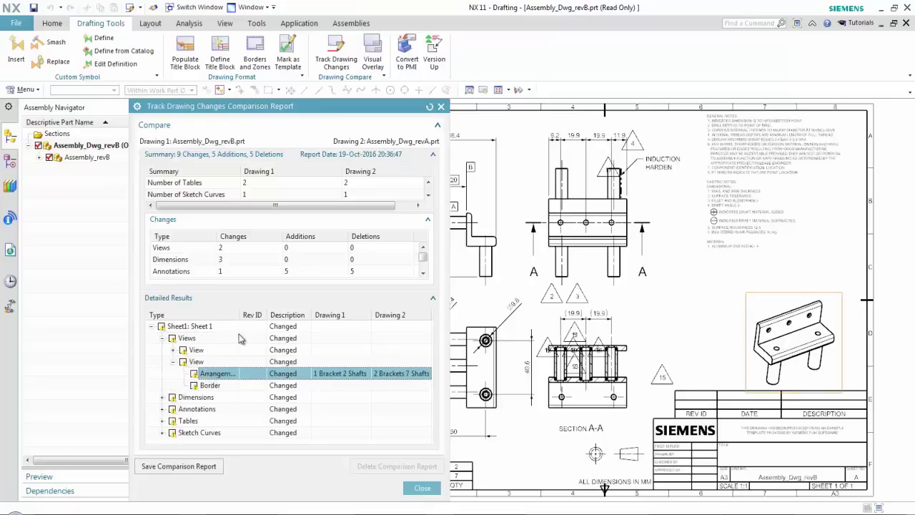
double_click(244, 315)
mouse_move(245, 314)
mouse_down()
mouse_move(273, 315)
mouse_move(256, 314)
mouse_up()
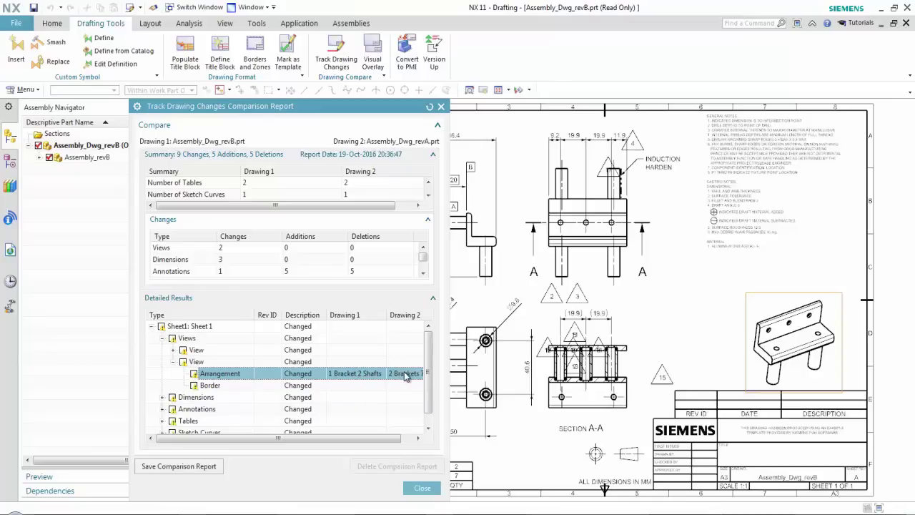
Zoom the drawing to the changed isometric view and check off its Arrangement and Border changes in the detailed results.
mouse_move(367, 443)
mouse_down()
mouse_move(382, 443)
mouse_move(245, 409)
mouse_up()
click(276, 373)
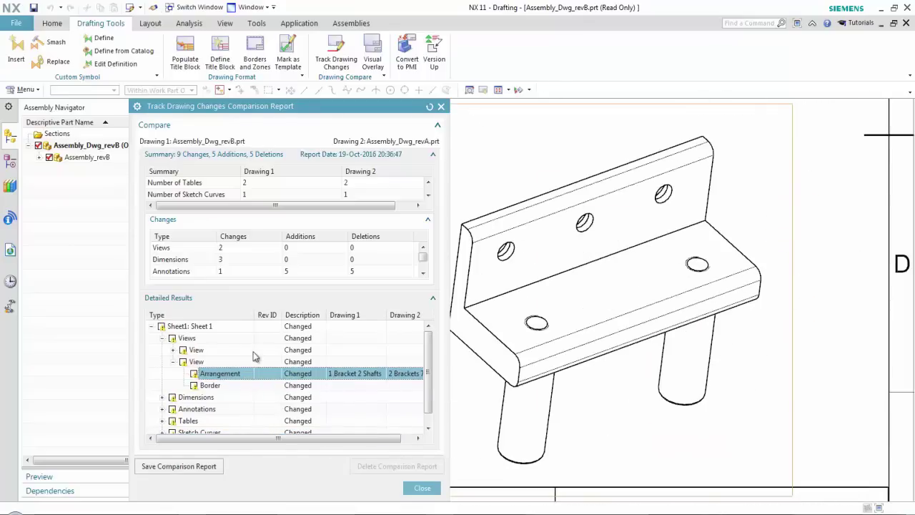
click(193, 386)
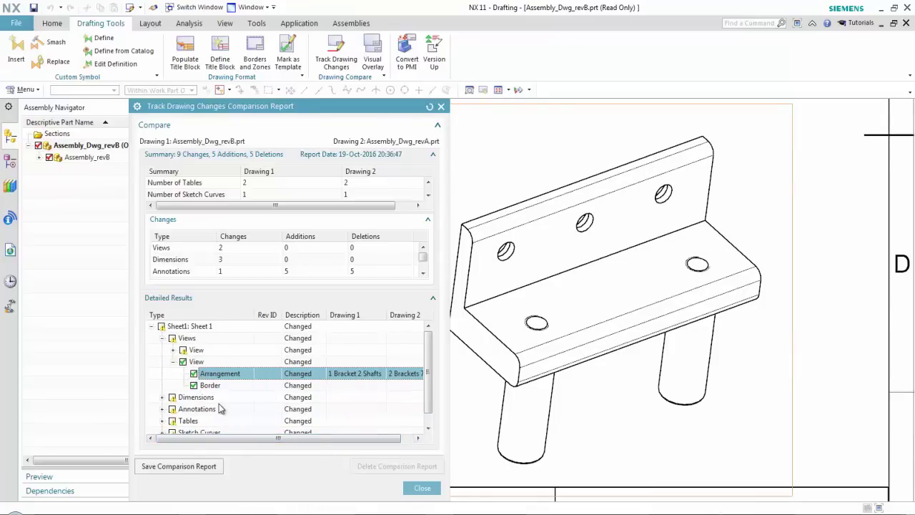
Expand the first changed dimension, zoom to it in the drawing, and check off its Tolerance Type change.
click(163, 397)
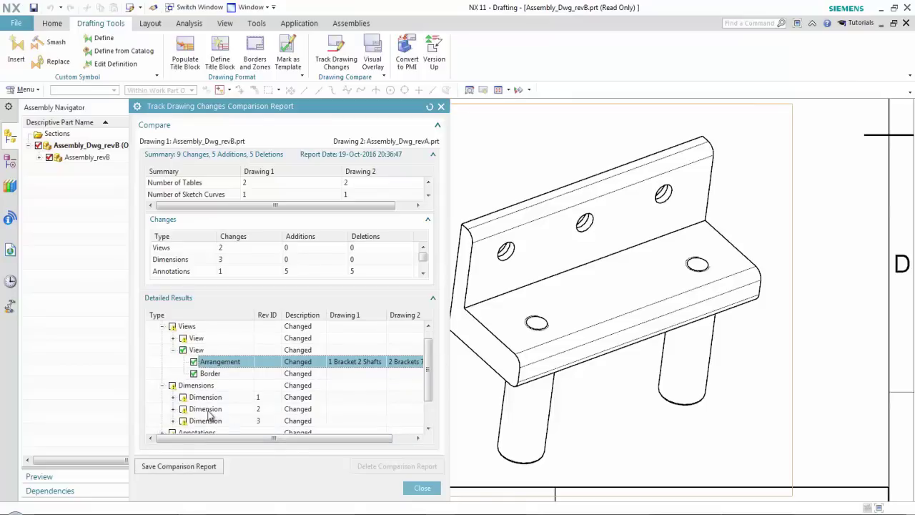
click(172, 397)
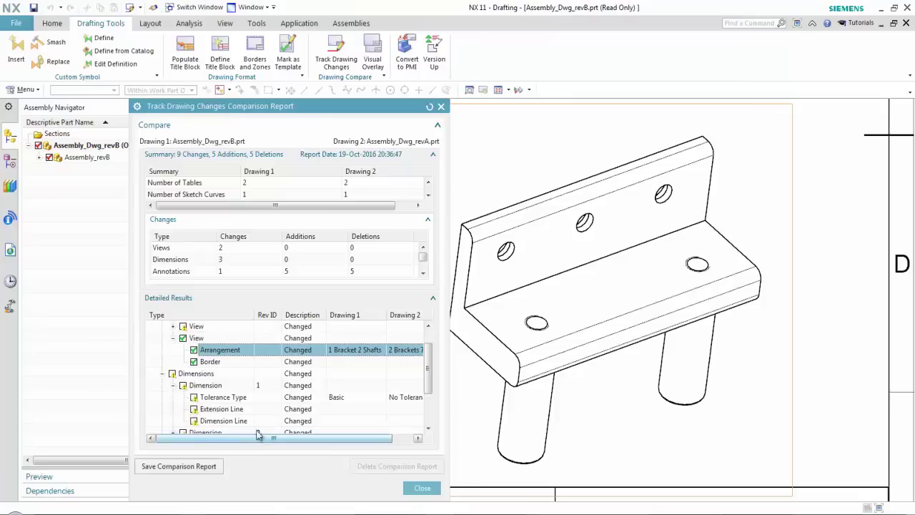
drag(248, 439, 293, 439)
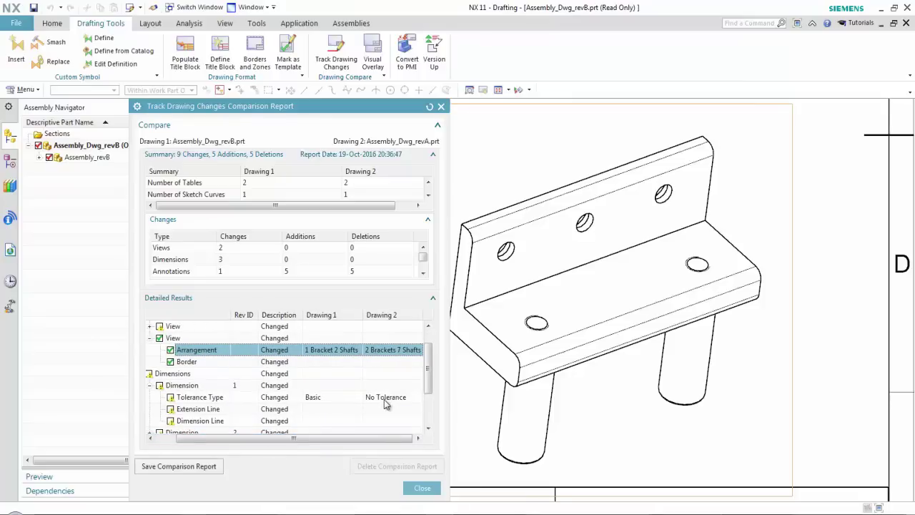
click(214, 397)
right_click(214, 397)
click(243, 406)
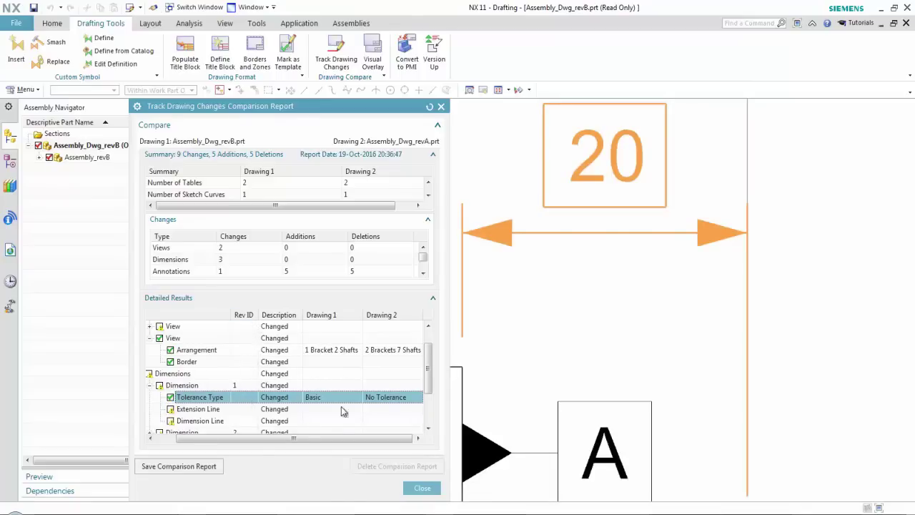
Save the comparison report and close it, with the change symbol by the 20 dimension in view.
drag(430, 346, 431, 390)
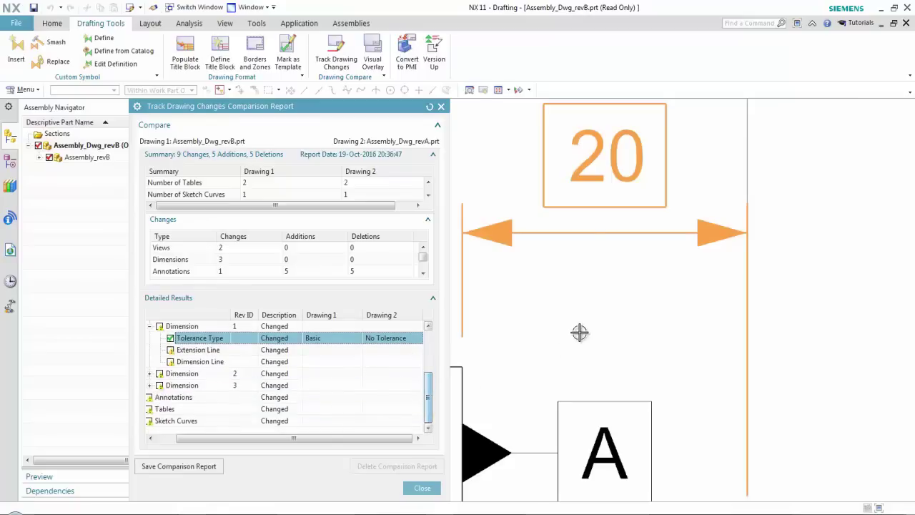
scroll(579, 333, down, 3)
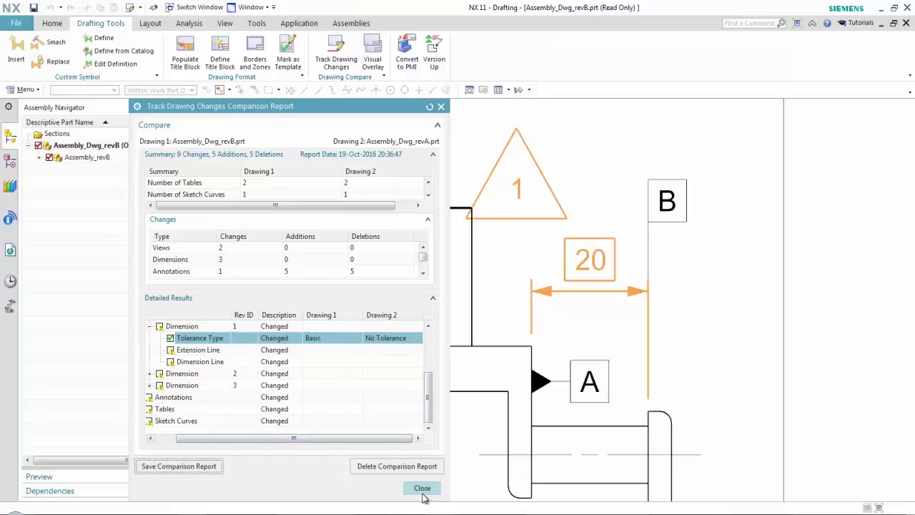
click(422, 487)
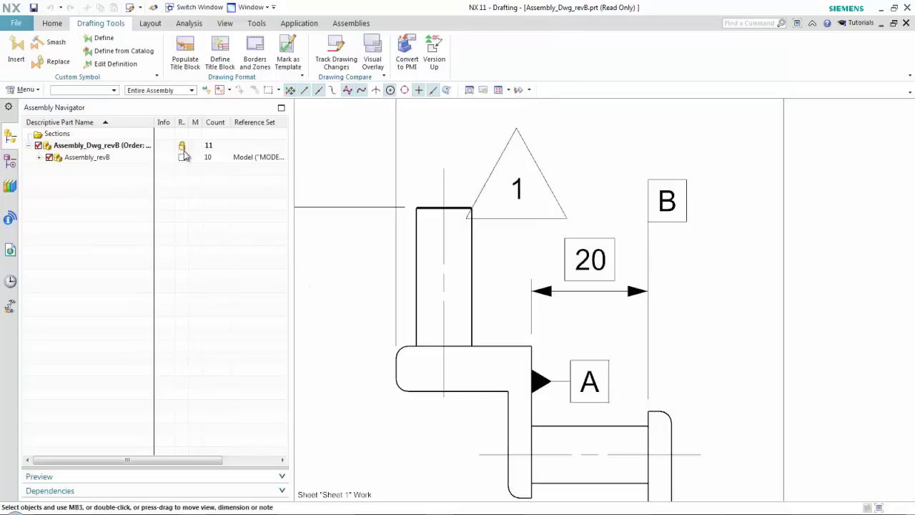
Open the Drafting Preferences at the Report General settings for Track Drawing Changes.
click(16, 23)
click(138, 56)
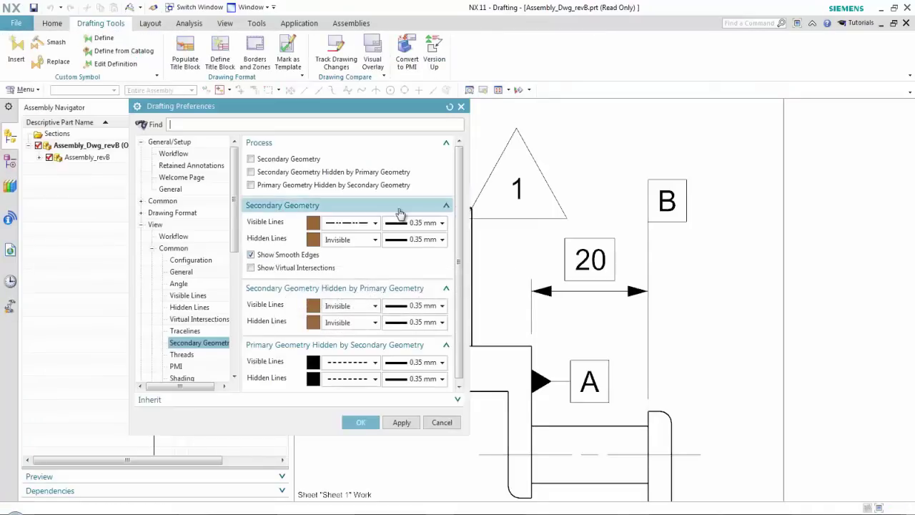
scroll(218, 260, down, 3)
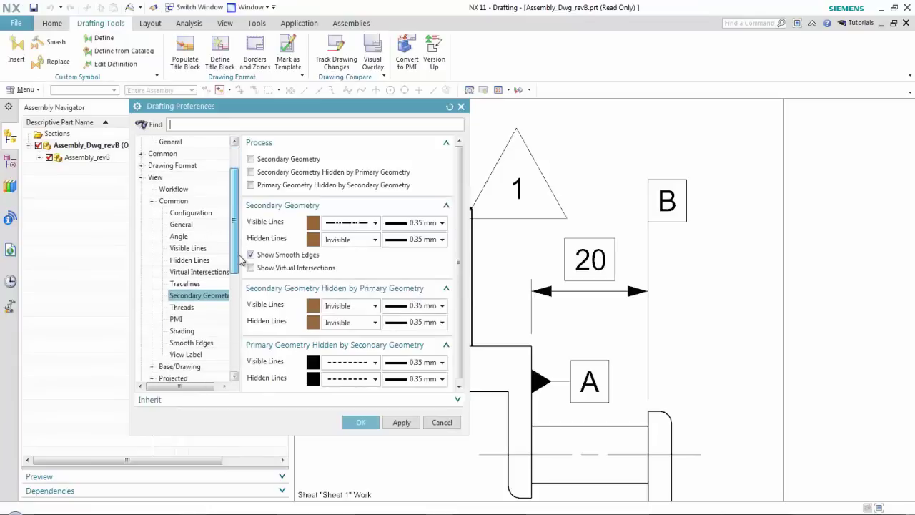
scroll(242, 275, down, 5)
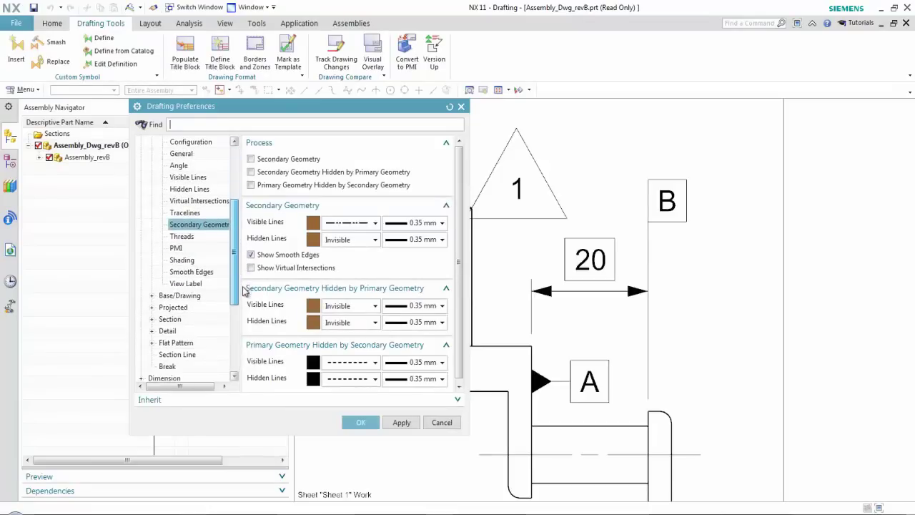
scroll(250, 309, down, 2)
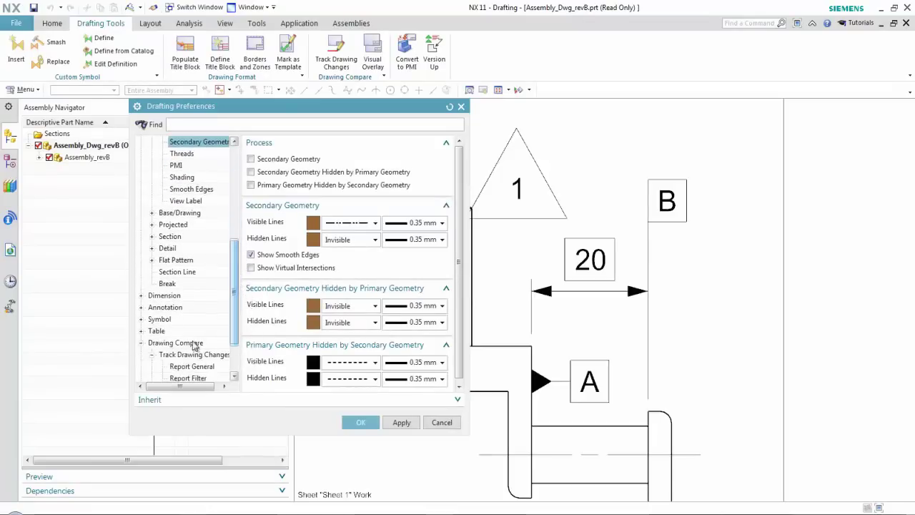
scroll(241, 329, down, 1)
scroll(241, 329, down, 1)
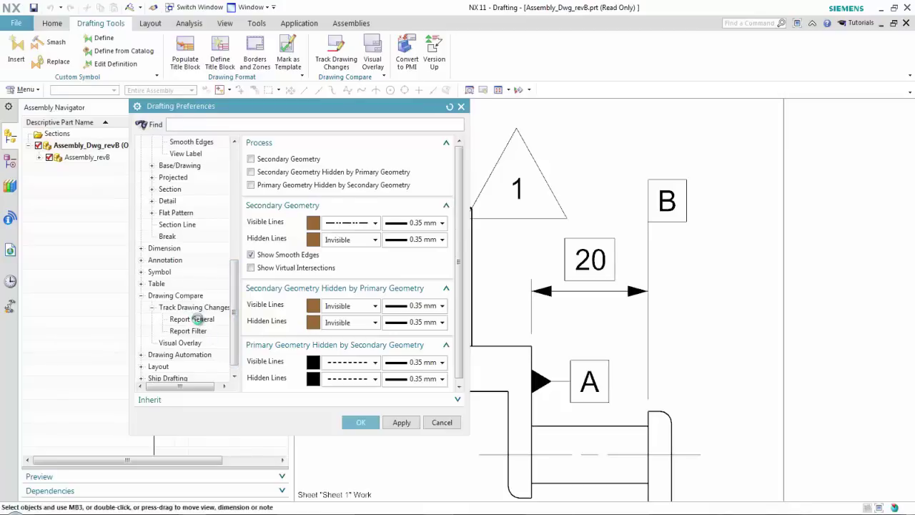
click(192, 319)
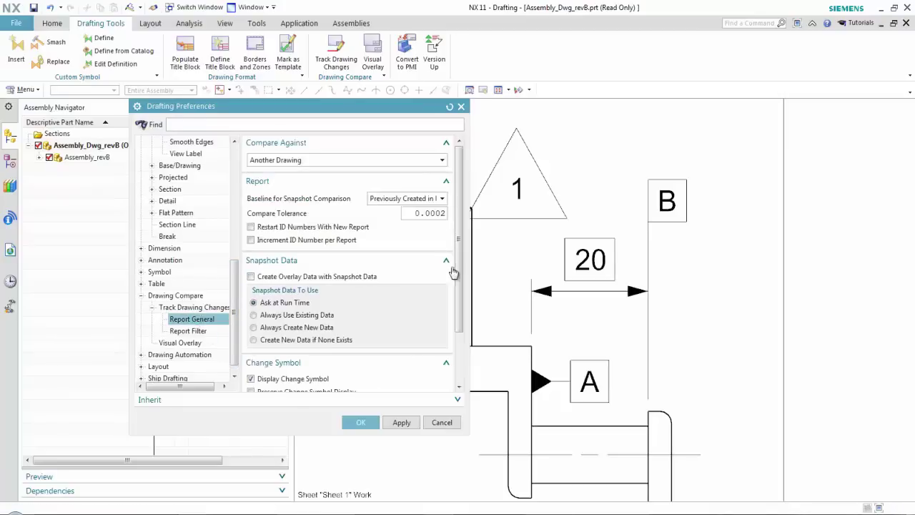
Examine the Snapshot Data and Change Symbol settings, including the available symbol types, and leave the preferences without applying changes.
scroll(451, 279, down, 3)
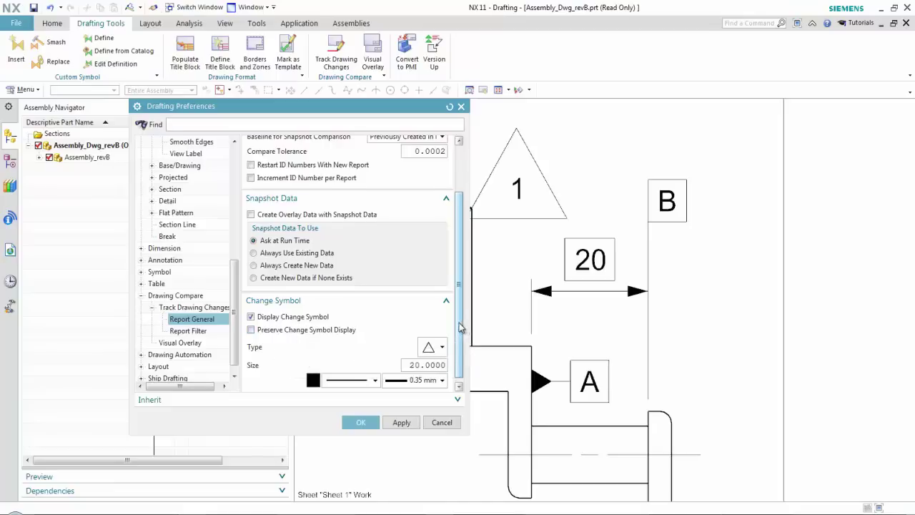
scroll(459, 327, down, 1)
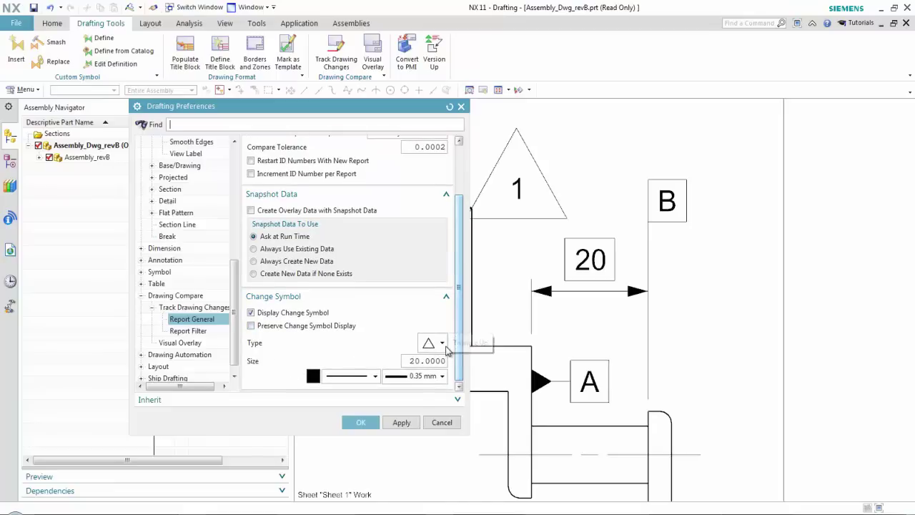
click(444, 344)
click(371, 353)
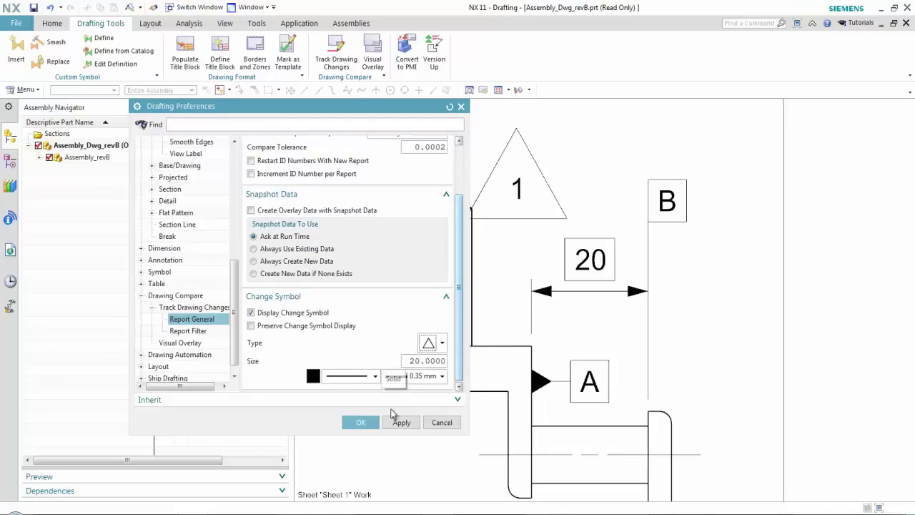
click(441, 422)
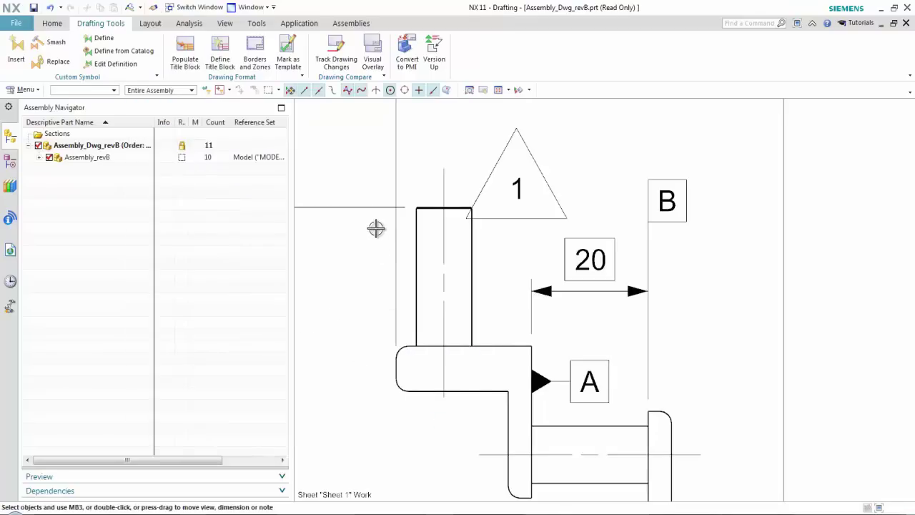
Open the saved comparison report of the revB drawing with Track Drawing Changes.
scroll(376, 228, down, 8)
scroll(376, 228, down, 6)
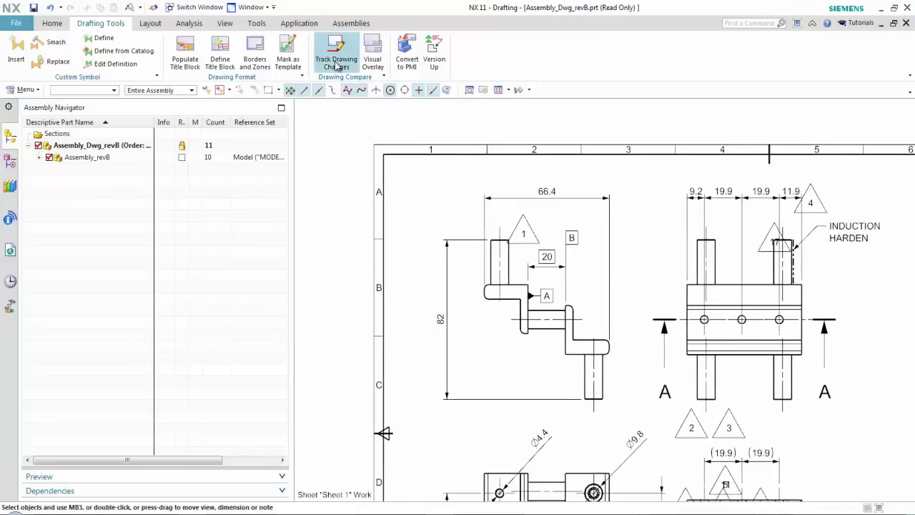
click(337, 64)
click(215, 140)
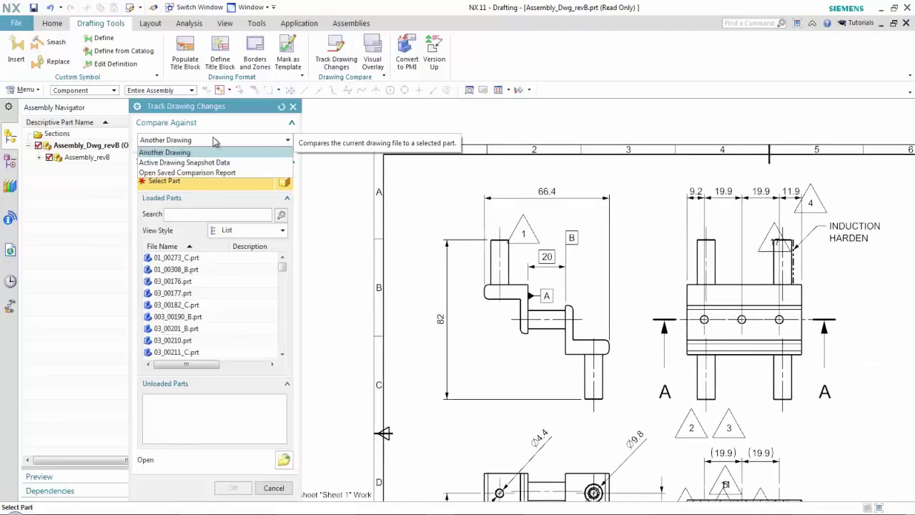
click(195, 172)
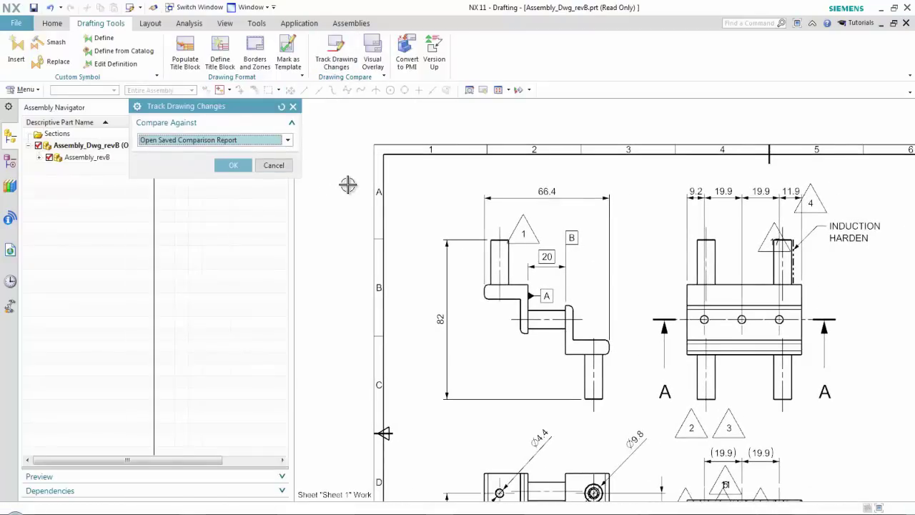
click(233, 165)
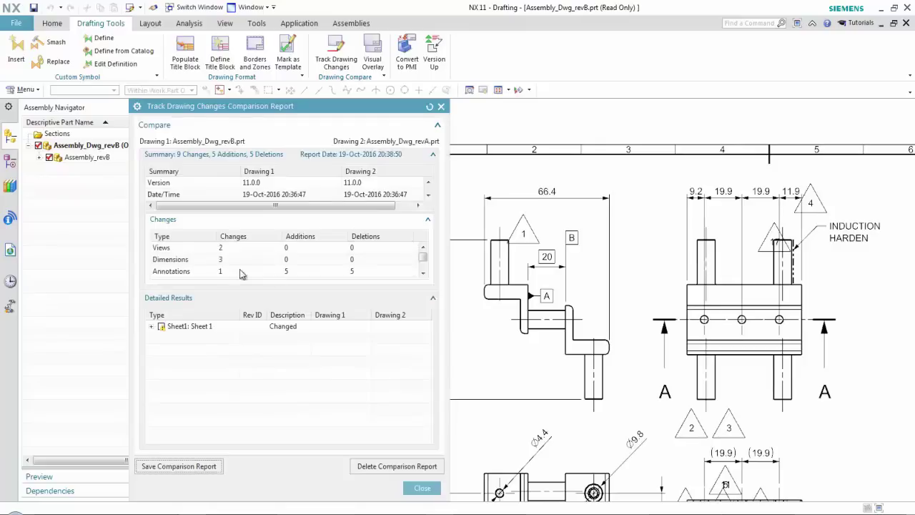
Check off the Sheet 1 change in the detailed results and close the report, overwriting the existing saved report.
click(163, 328)
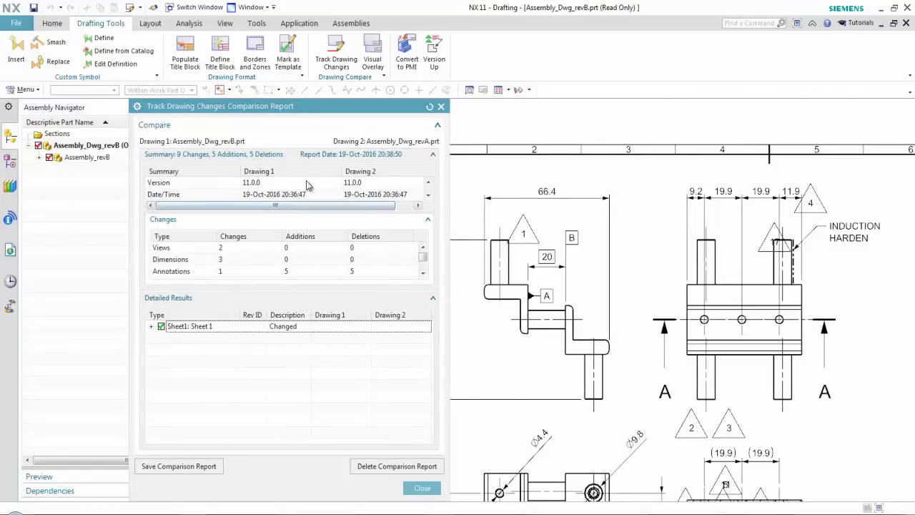
click(420, 487)
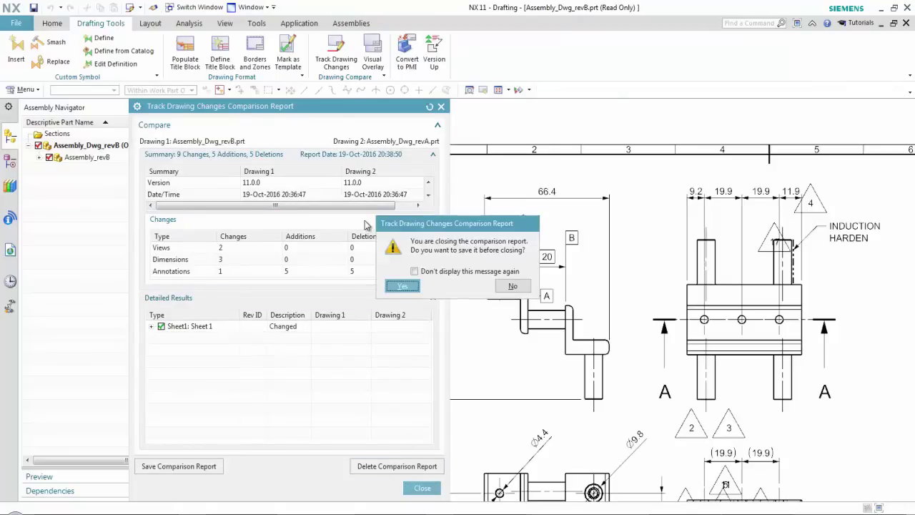
click(403, 286)
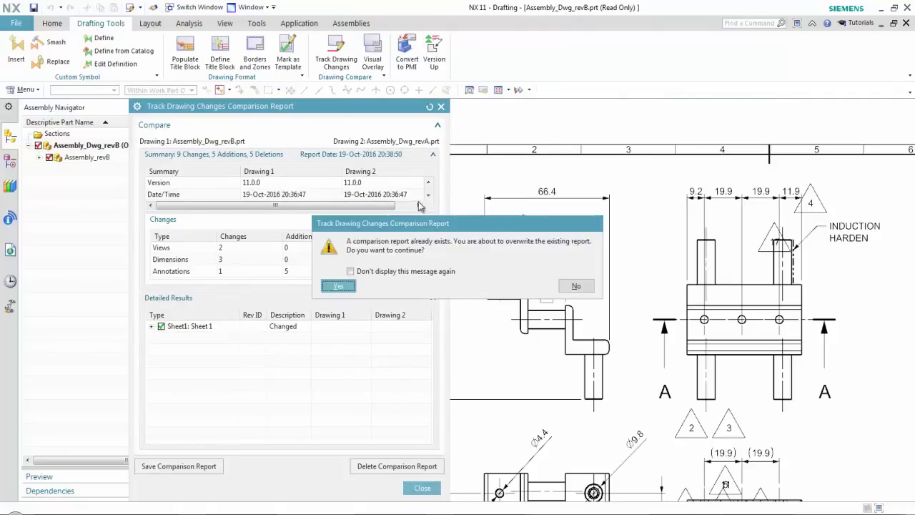
click(338, 286)
Start a Visual Overlay against another drawing and search the loaded parts for the comparison part.
click(372, 55)
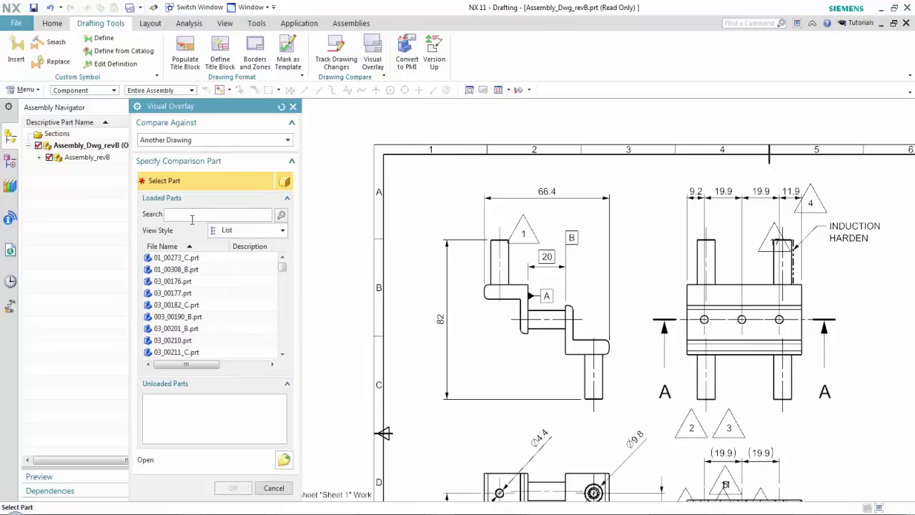
text(e)
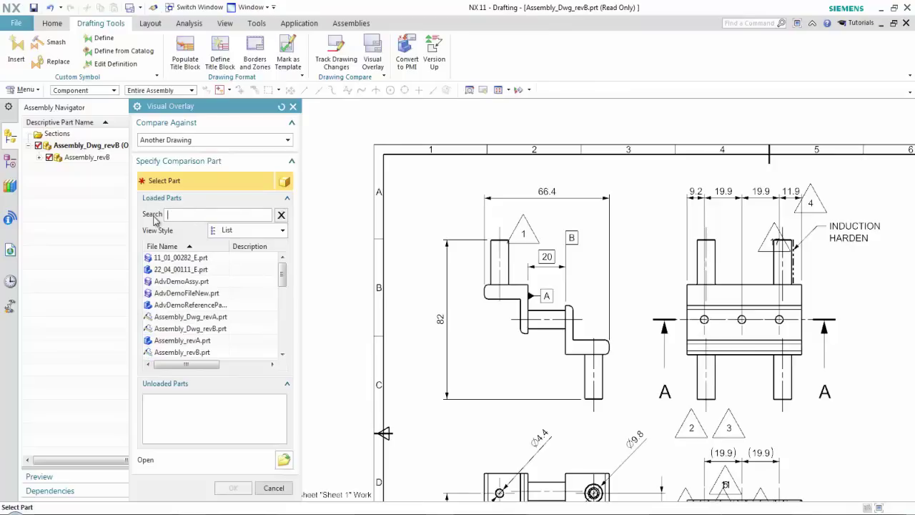
Overlay the current drawing with Assembly_Dwg_revA.prt for visual comparison, agreeing to create the missing overlay data.
text(rev)
click(194, 269)
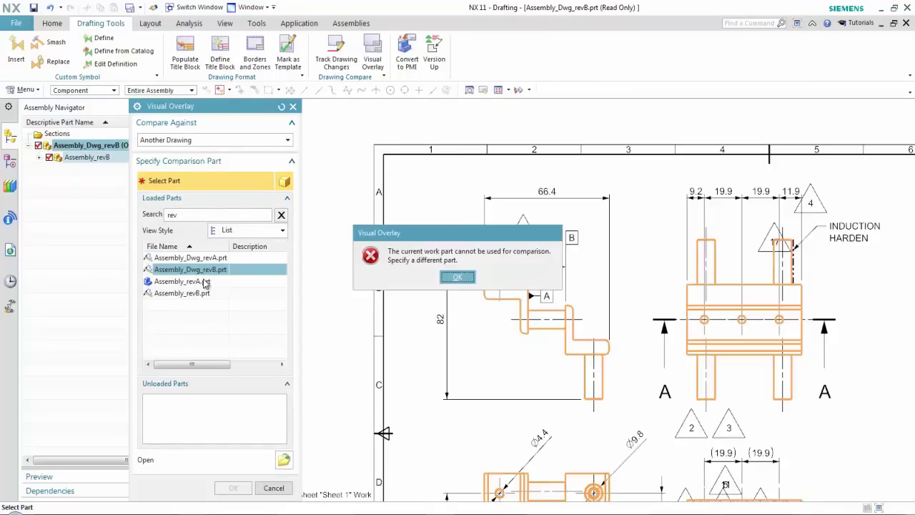
click(458, 277)
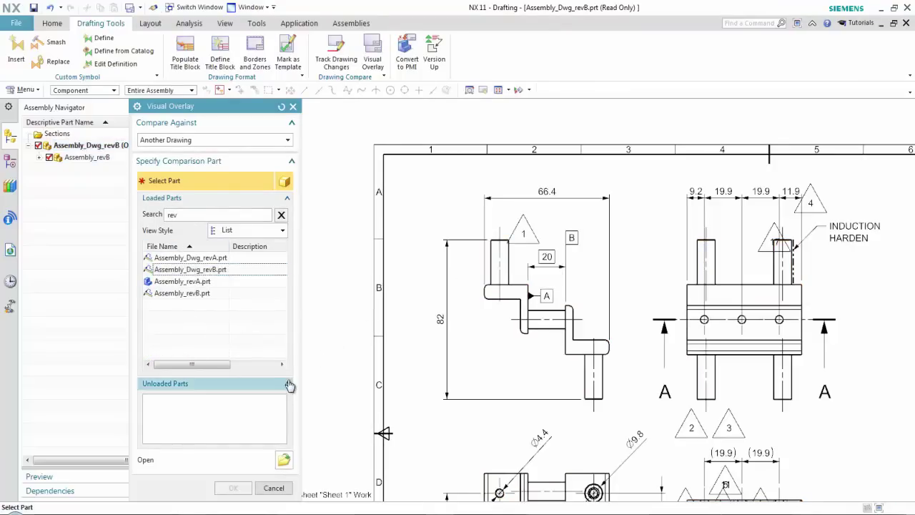
click(207, 259)
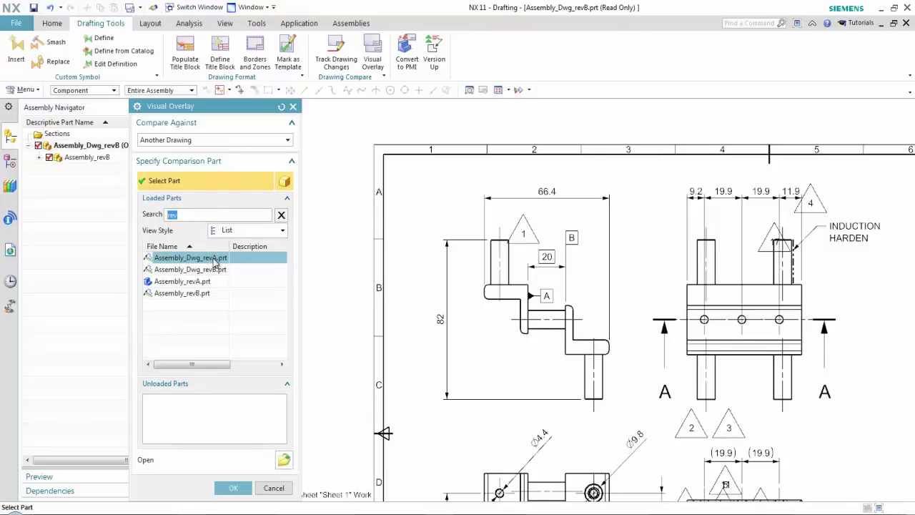
click(233, 488)
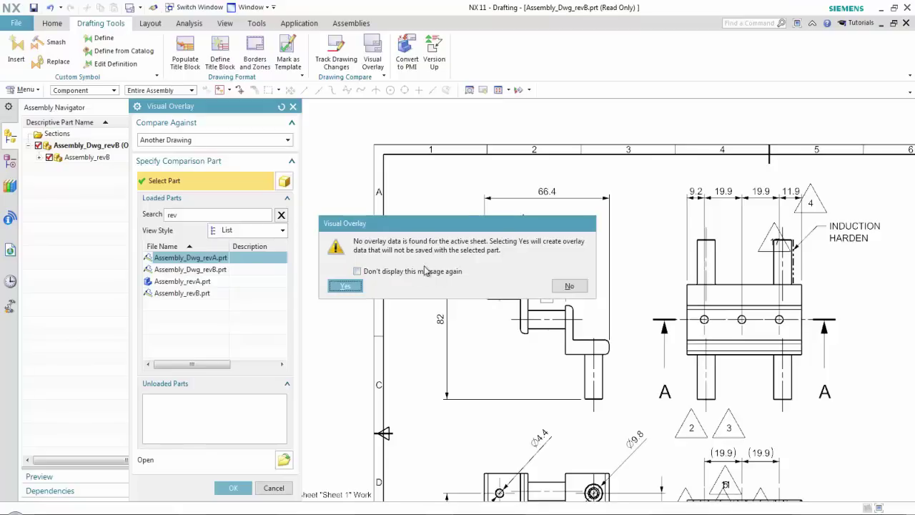
click(346, 287)
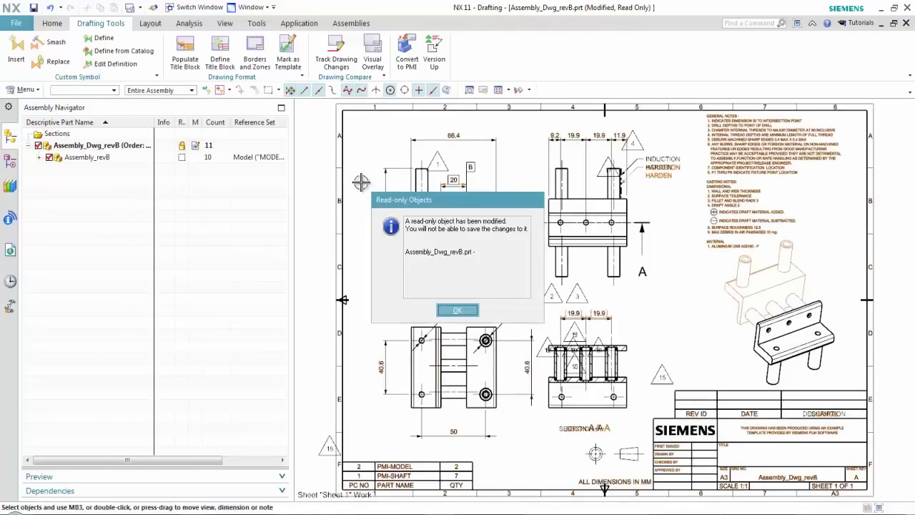
click(460, 309)
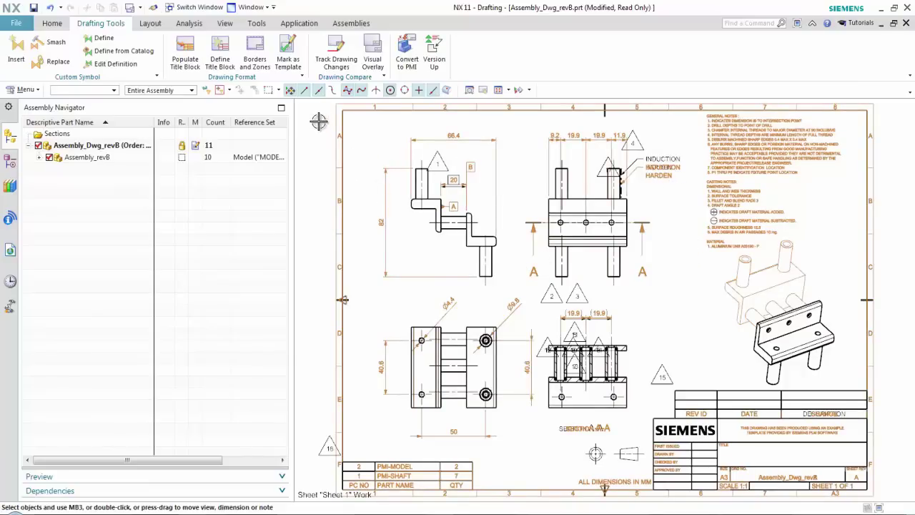
scroll(318, 122, down, 1)
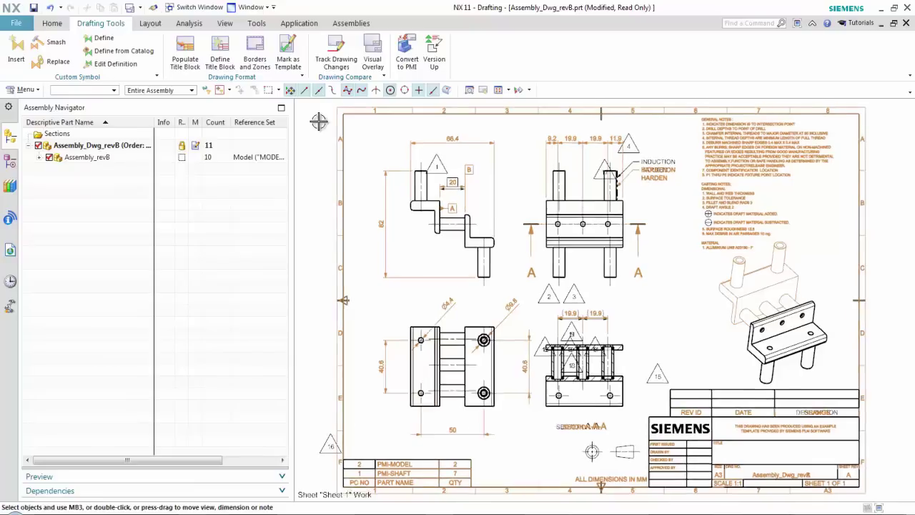
In drill_assembly_dwg1.prt, place a 1:1 Front base view with the Housing Internal arrangement in the sheet's lower-left area.
click(195, 11)
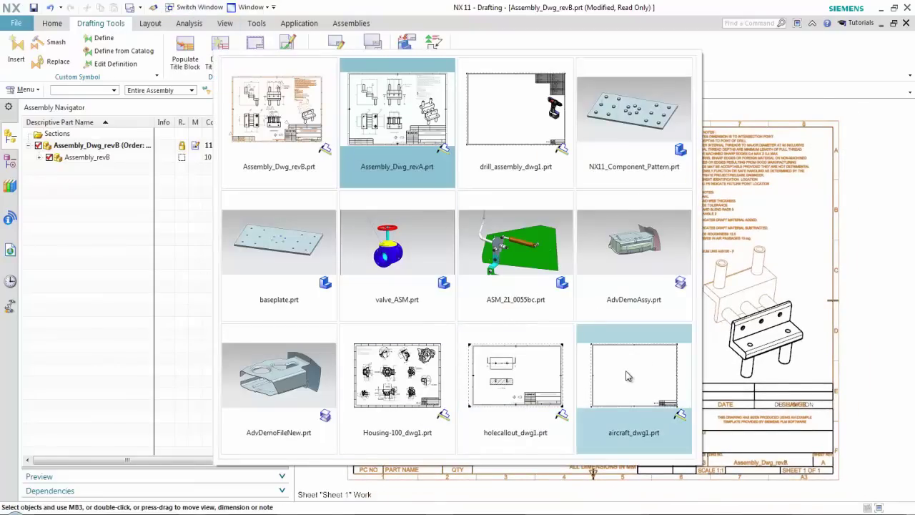
click(500, 176)
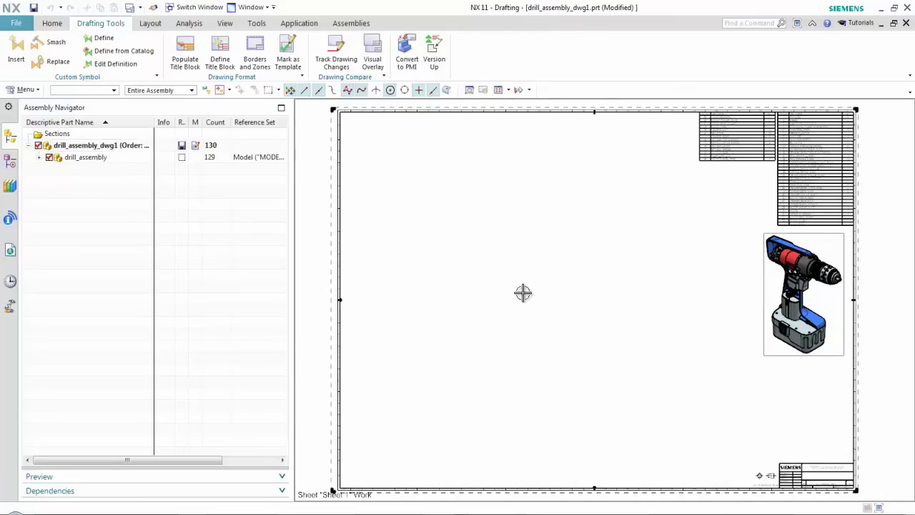
click(53, 24)
click(96, 44)
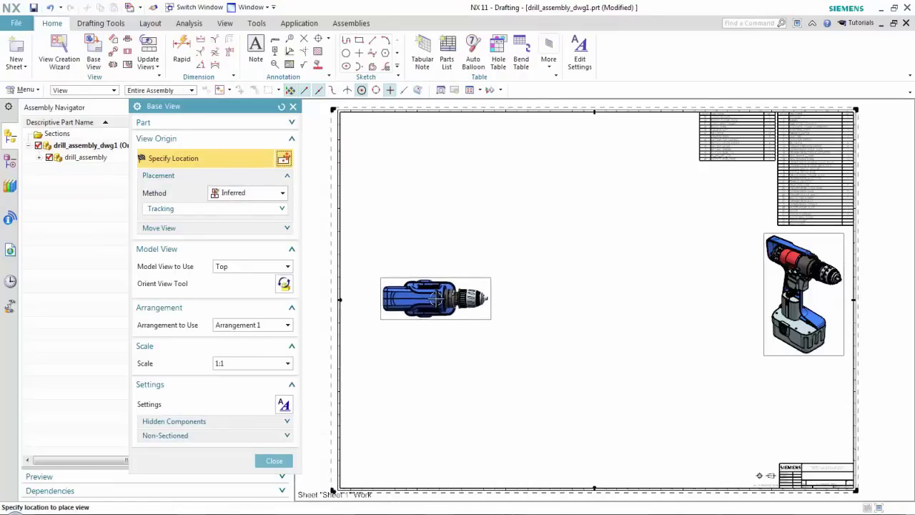
click(266, 269)
click(250, 289)
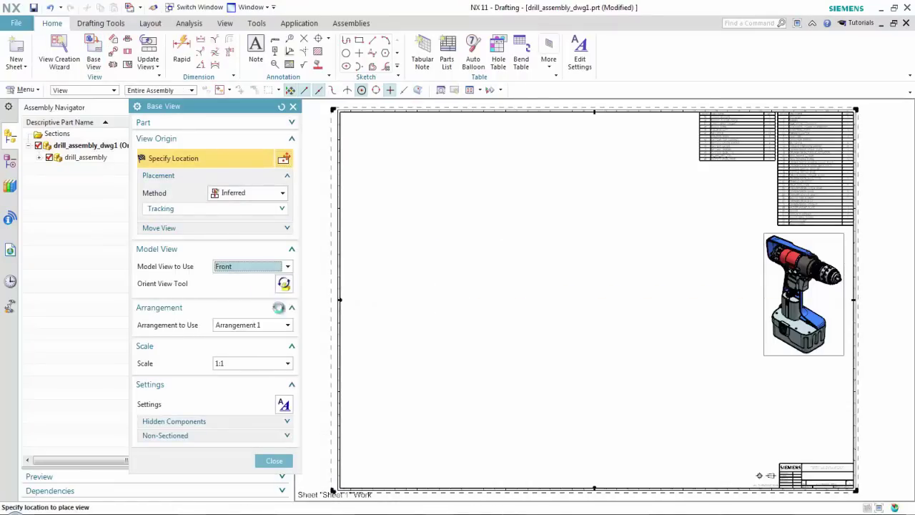
click(275, 325)
click(244, 347)
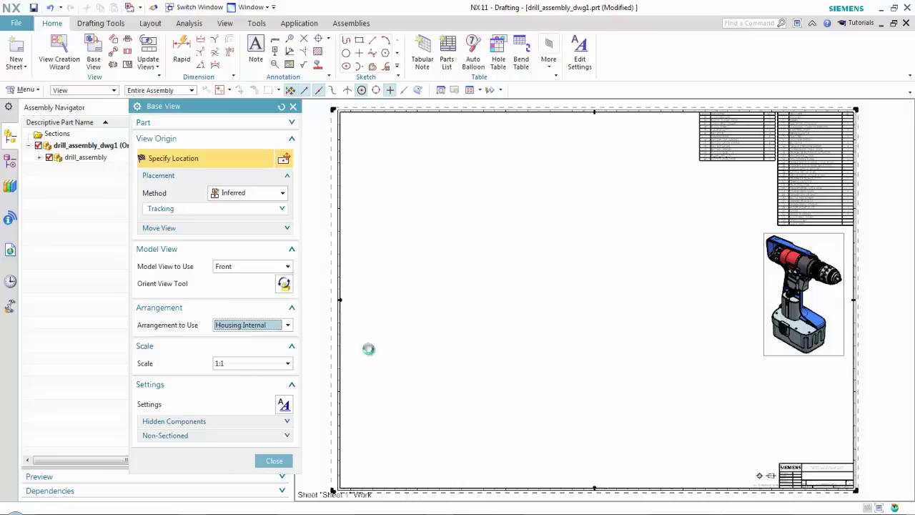
click(458, 386)
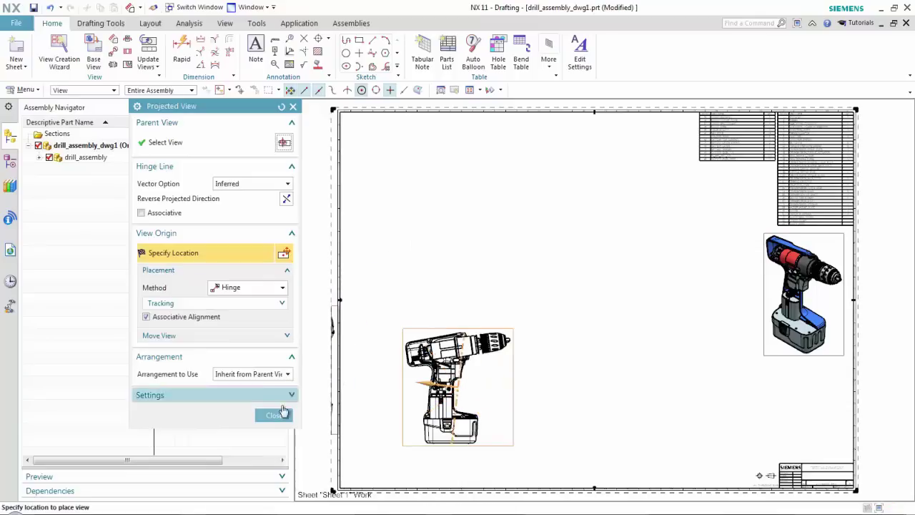
click(283, 411)
drag(443, 323, 452, 328)
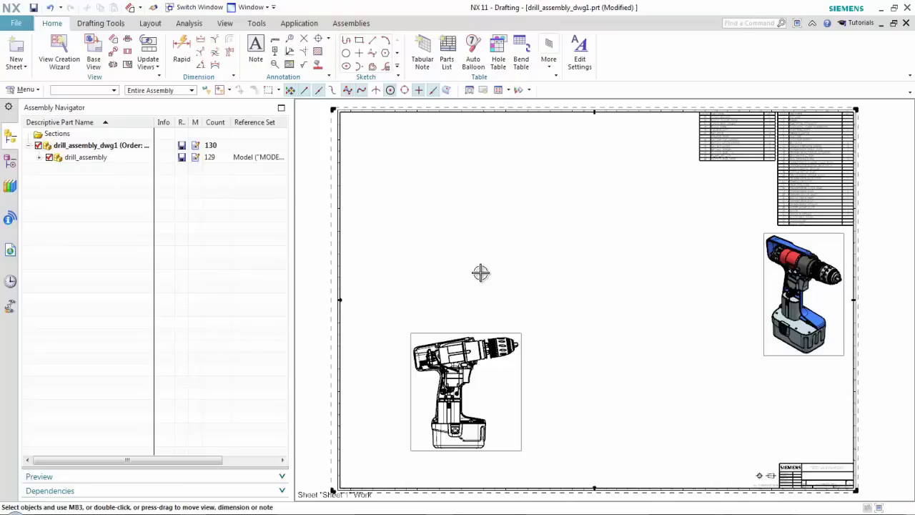
Turn off the monochrome display for the whole drawing so that it shows object colors.
click(10, 164)
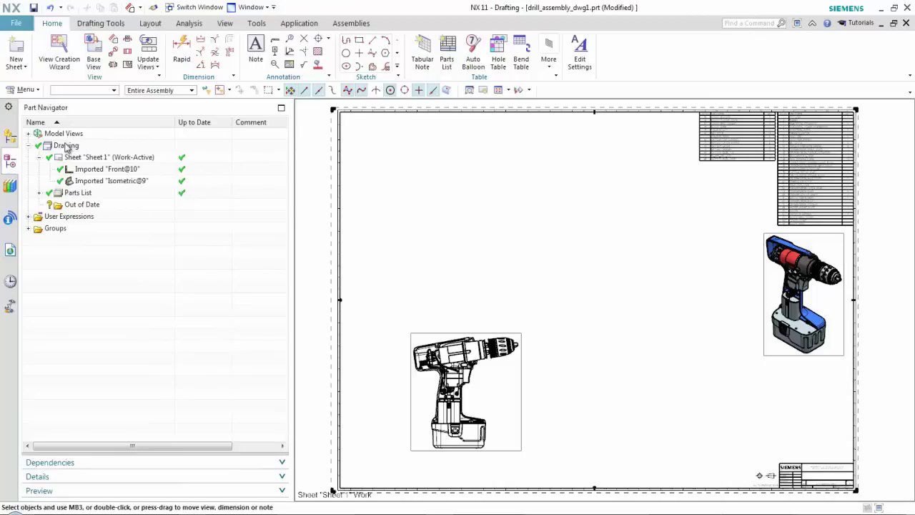
right_click(66, 147)
click(104, 164)
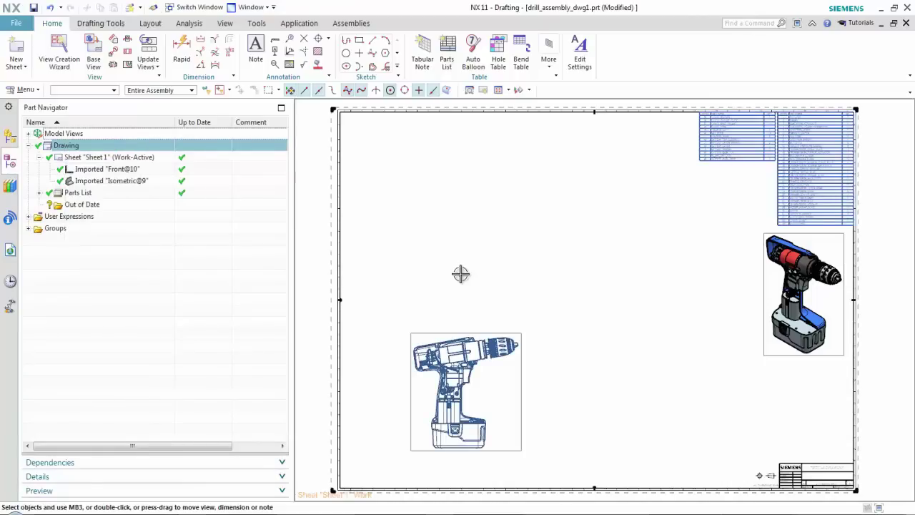
scroll(460, 274, up, 3)
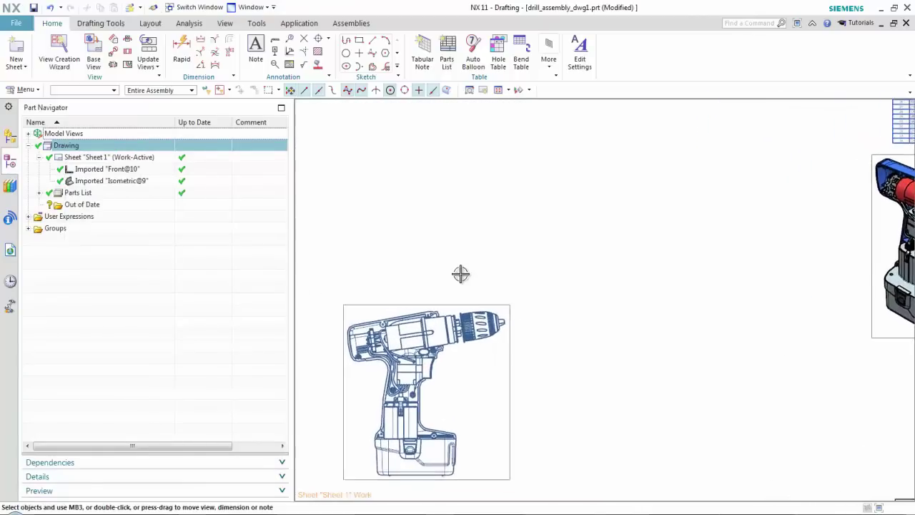
Set the color of the views' visible lines to black in the drafting preferences, keeping the Original font.
click(16, 23)
click(157, 55)
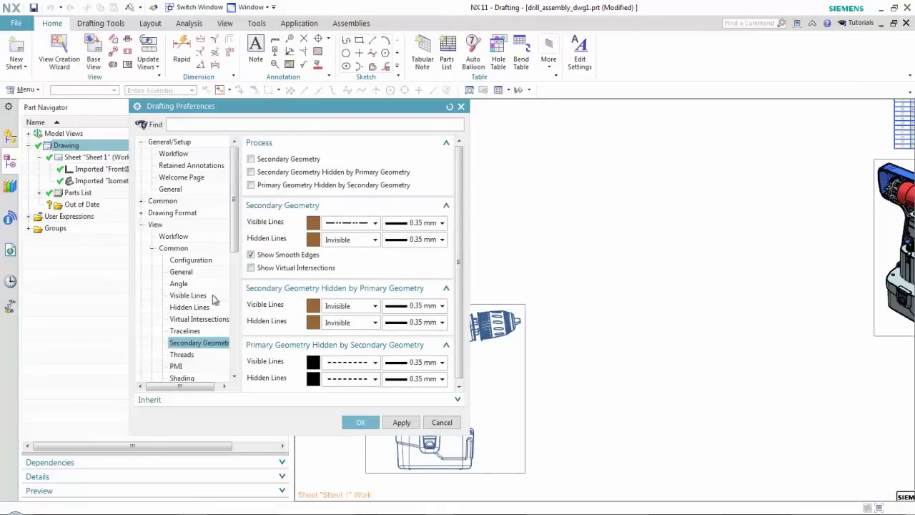
click(223, 296)
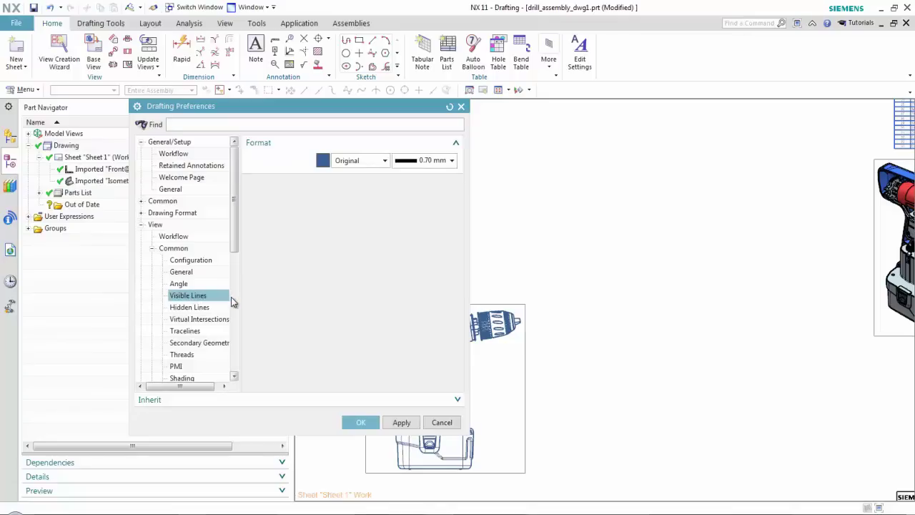
click(323, 161)
click(158, 183)
click(243, 488)
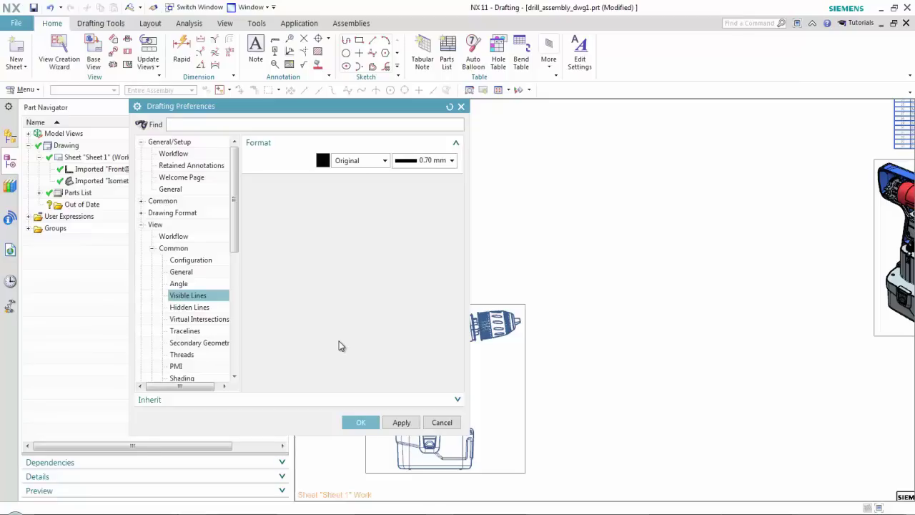
click(369, 424)
Set the smooth edges color to black in the drafting preferences and accept the preferences.
drag(235, 253, 229, 300)
click(194, 308)
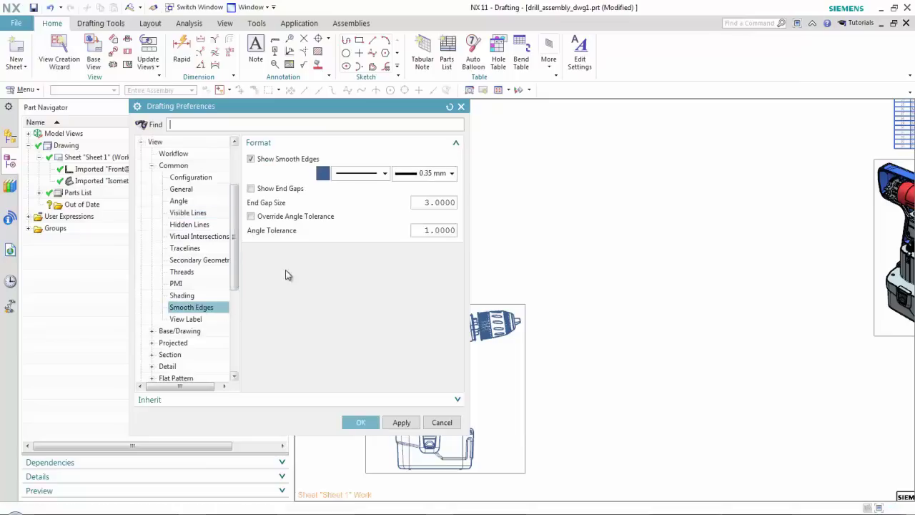
click(321, 174)
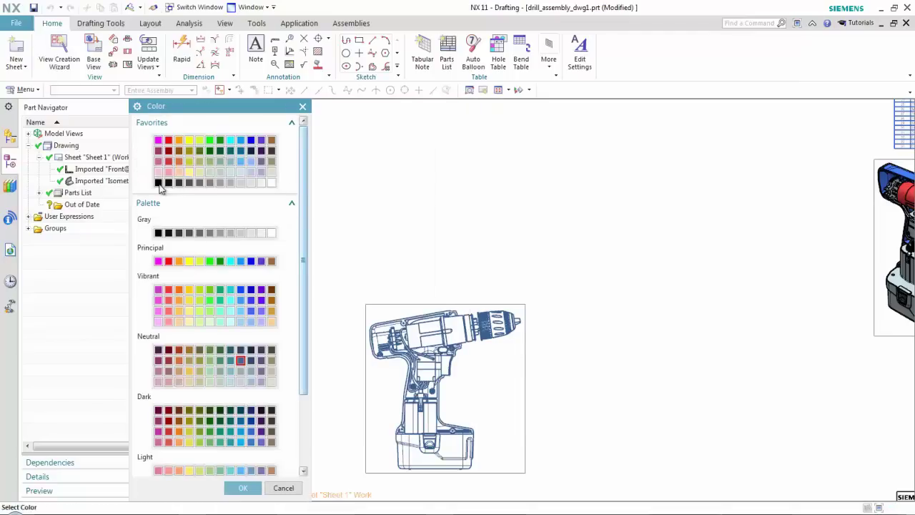
click(243, 488)
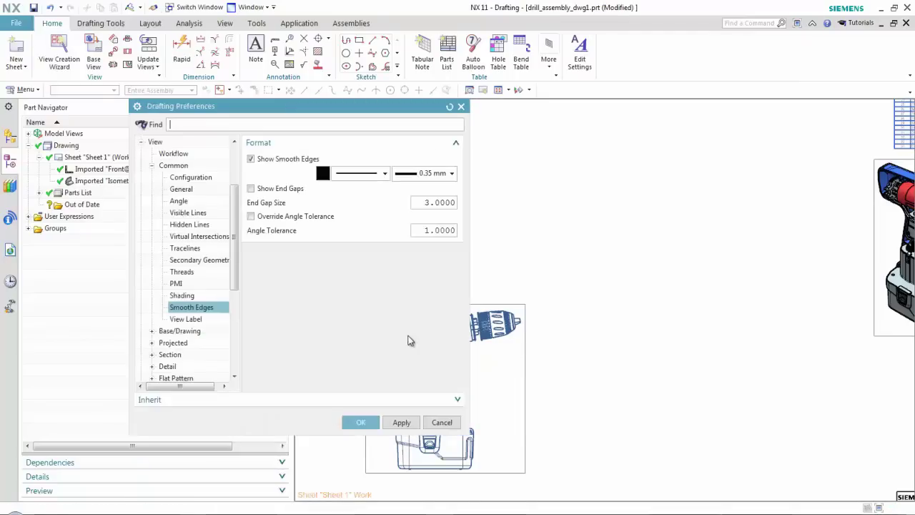
click(361, 424)
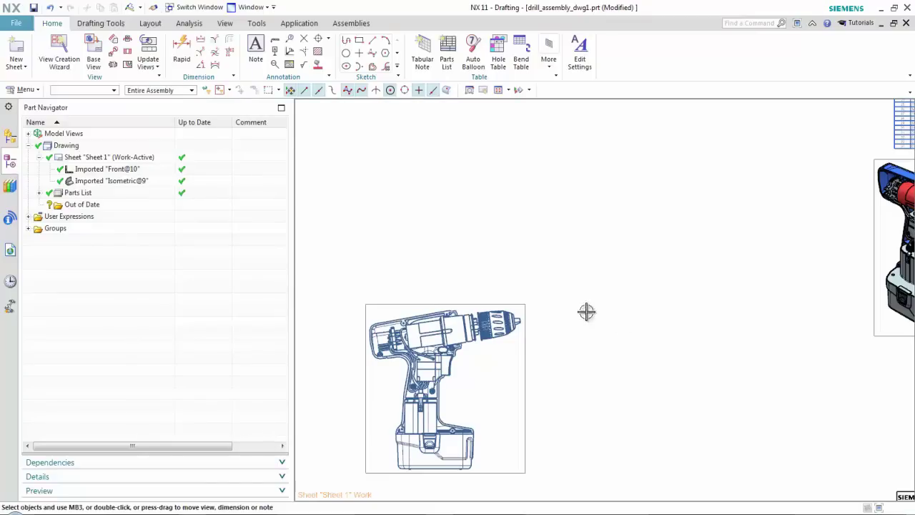
Load the drafting preferences into the settings of the placed front view and apply them.
click(469, 302)
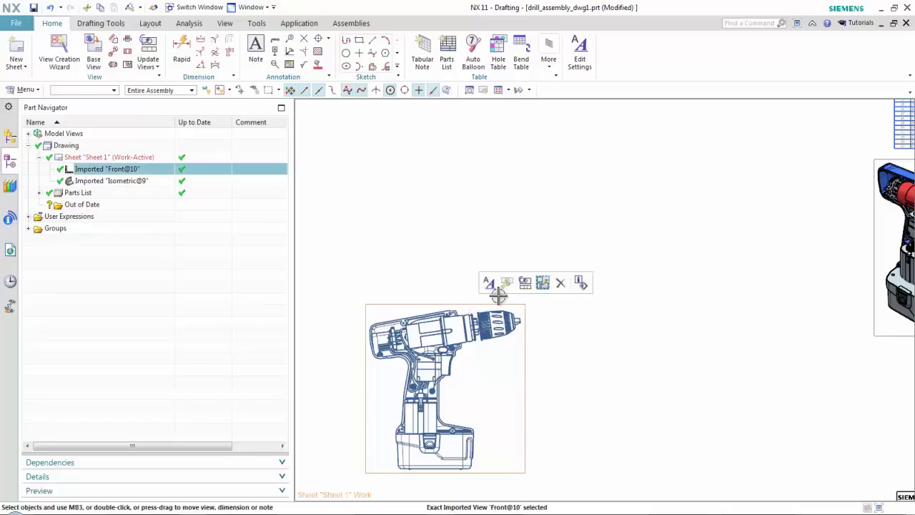
click(490, 282)
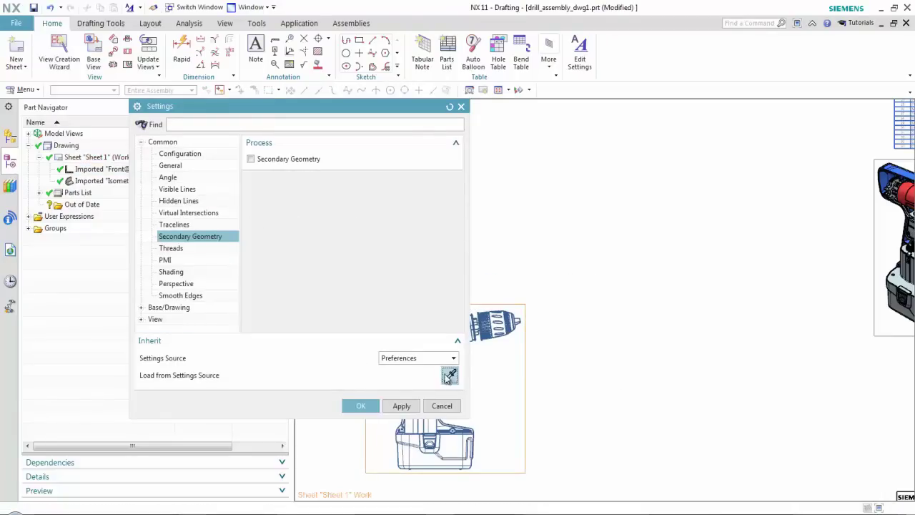
click(362, 405)
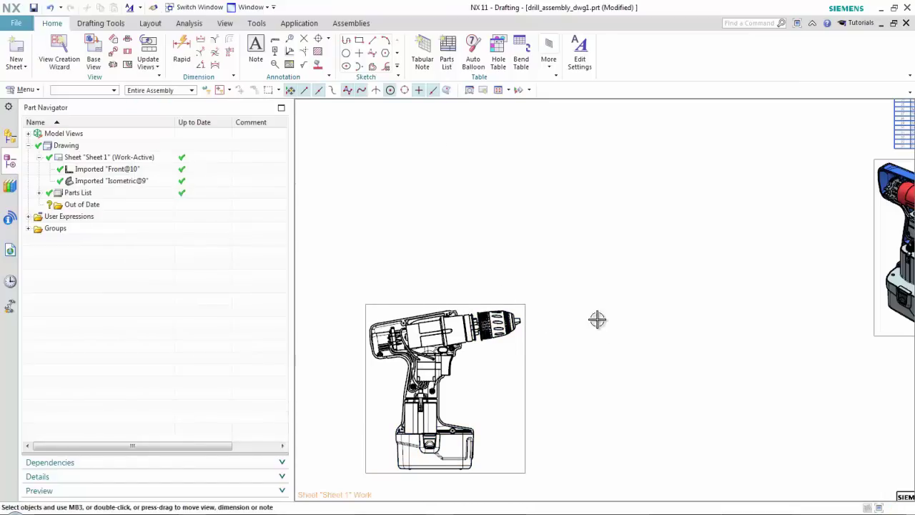
key(ctrl+f)
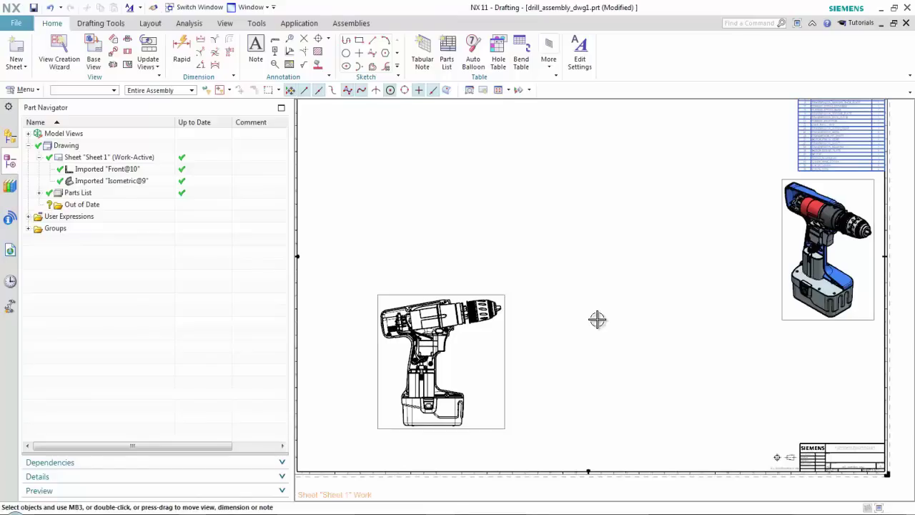
scroll(596, 319, down, 2)
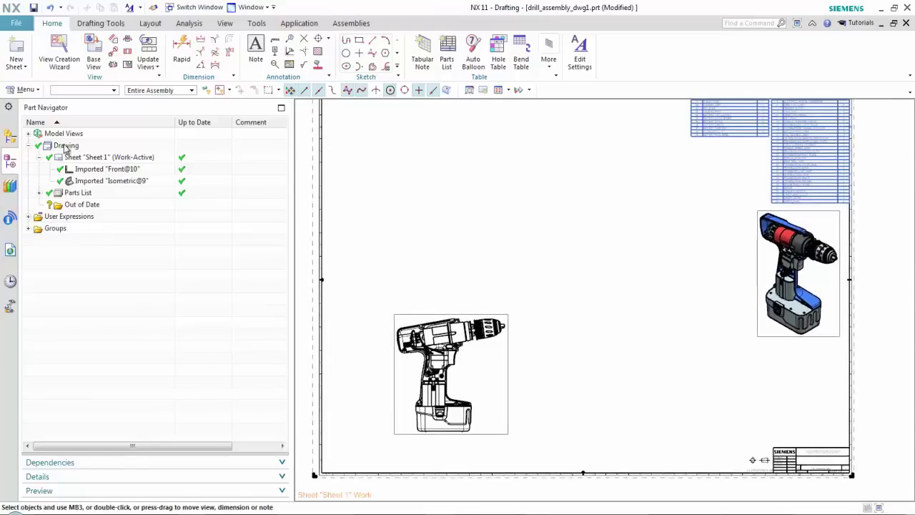
Mark the housing subassembly and all its components as Secondary Geometry in their properties, and bring that column into view in the assembly tree.
click(11, 137)
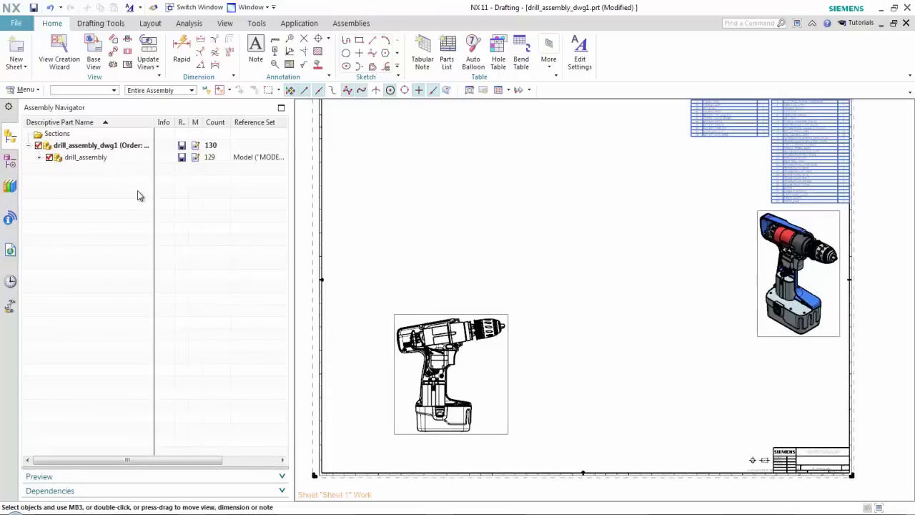
click(39, 157)
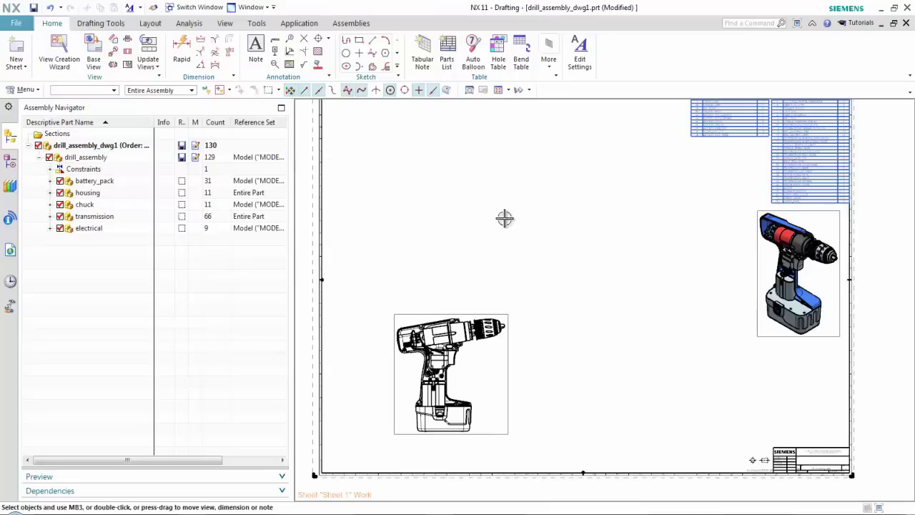
click(86, 193)
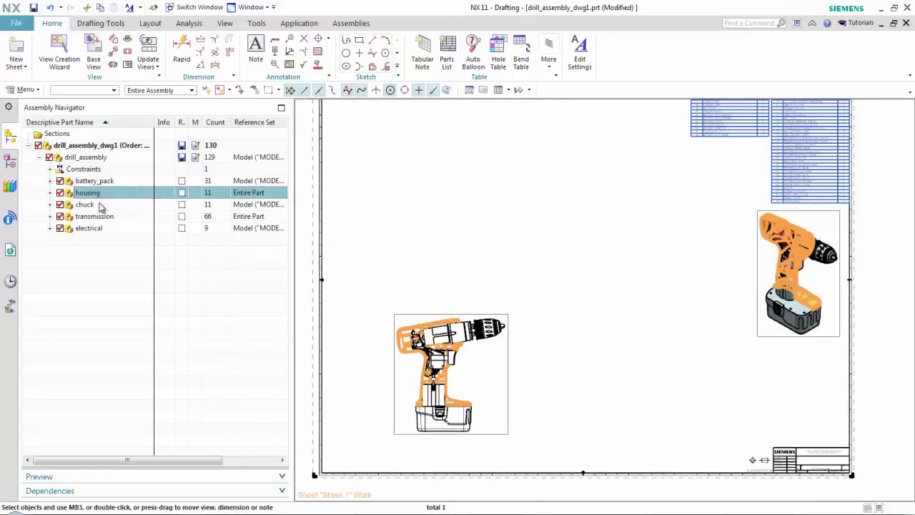
click(50, 193)
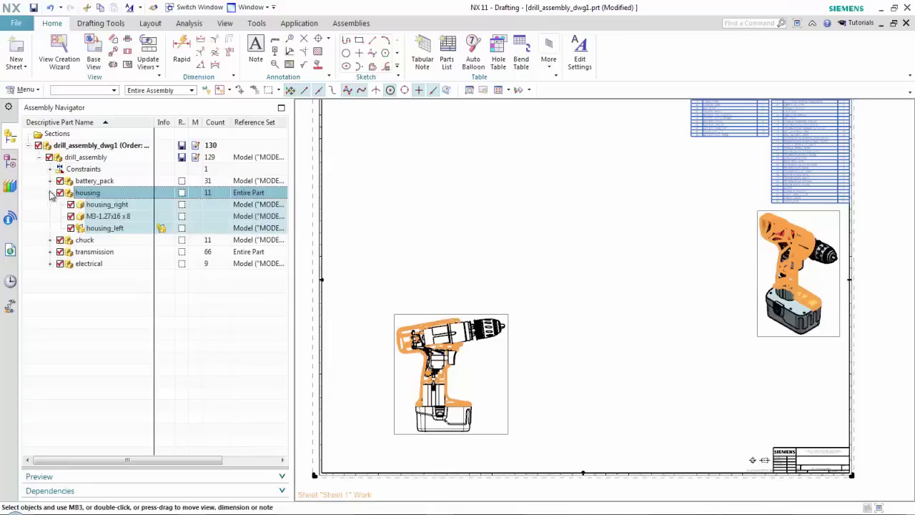
right_click(94, 196)
click(132, 199)
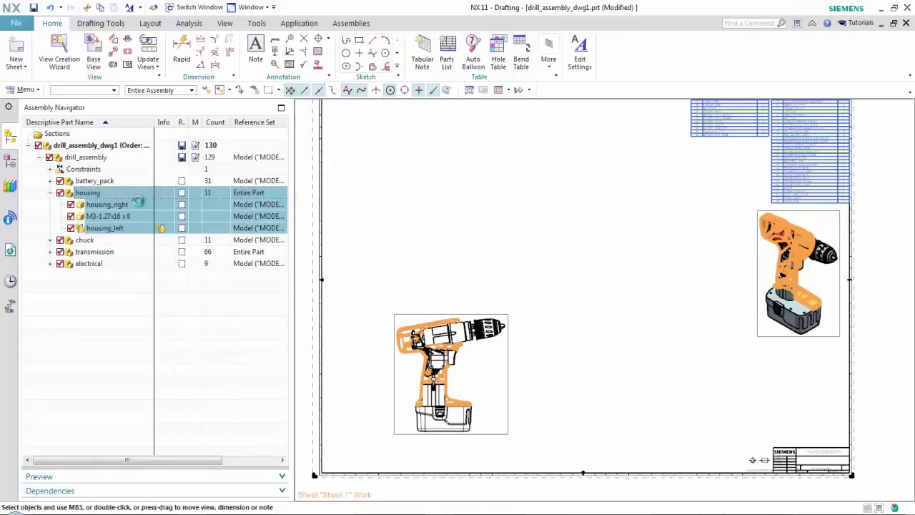
right_click(126, 198)
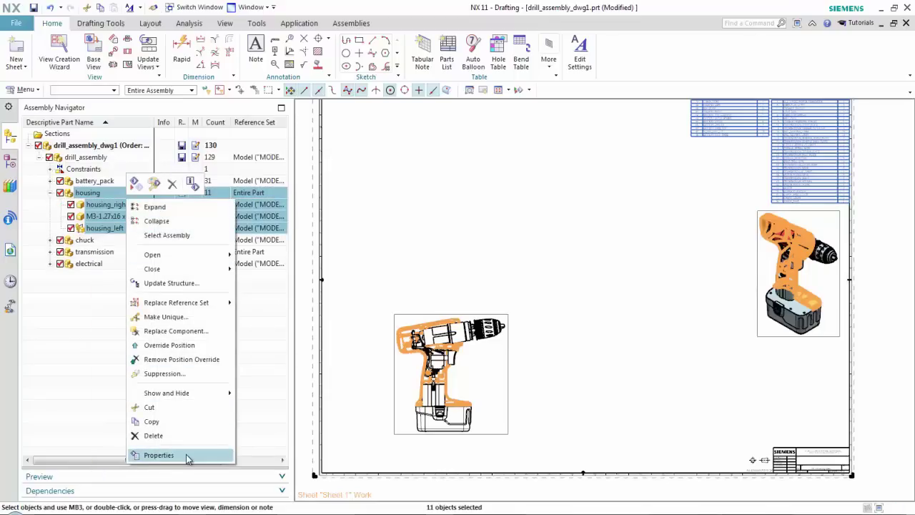
click(159, 455)
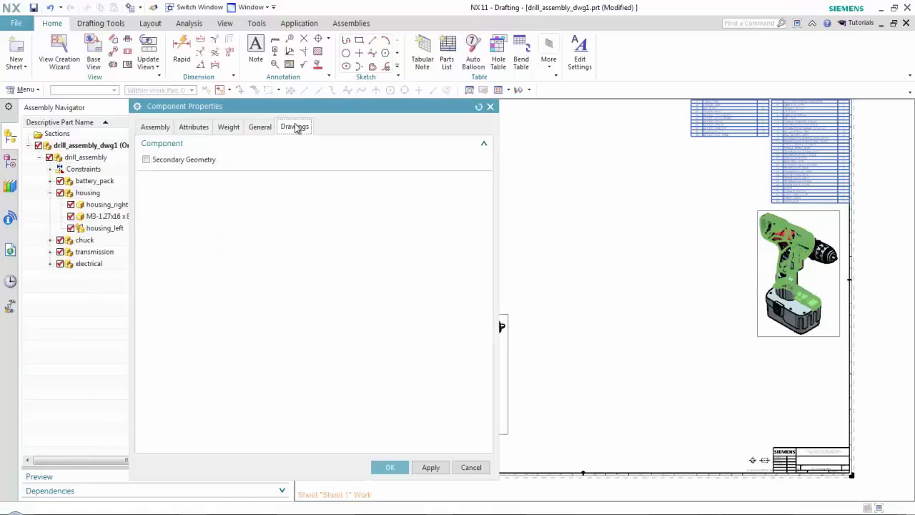
click(173, 161)
click(390, 467)
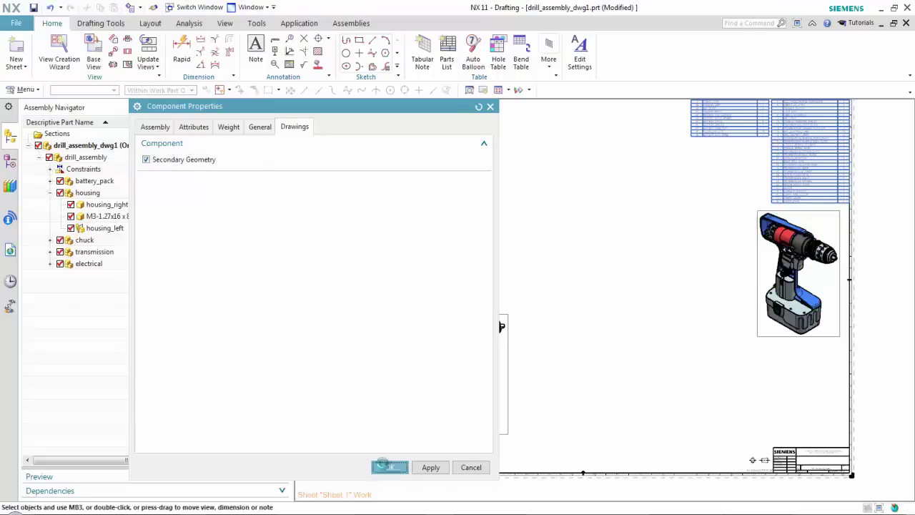
mouse_move(294, 241)
mouse_down()
mouse_move(372, 253)
mouse_move(337, 251)
mouse_up()
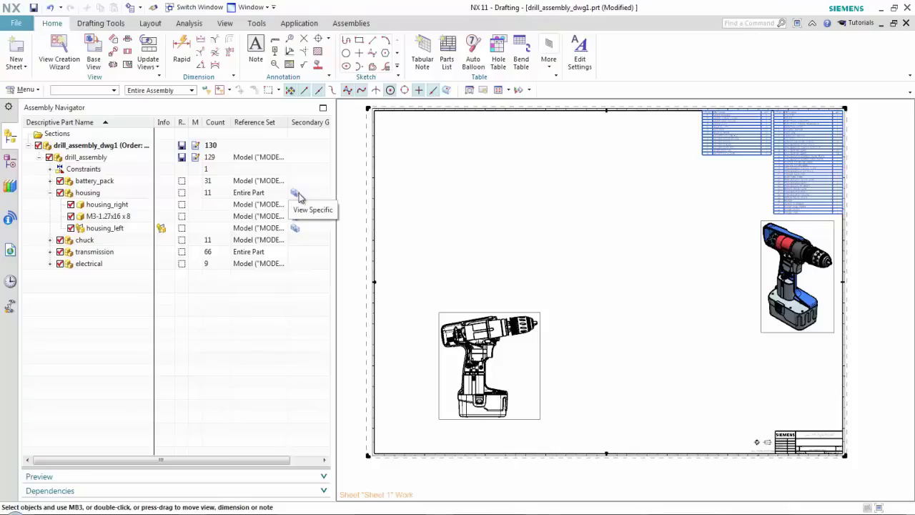
drag(333, 212, 318, 213)
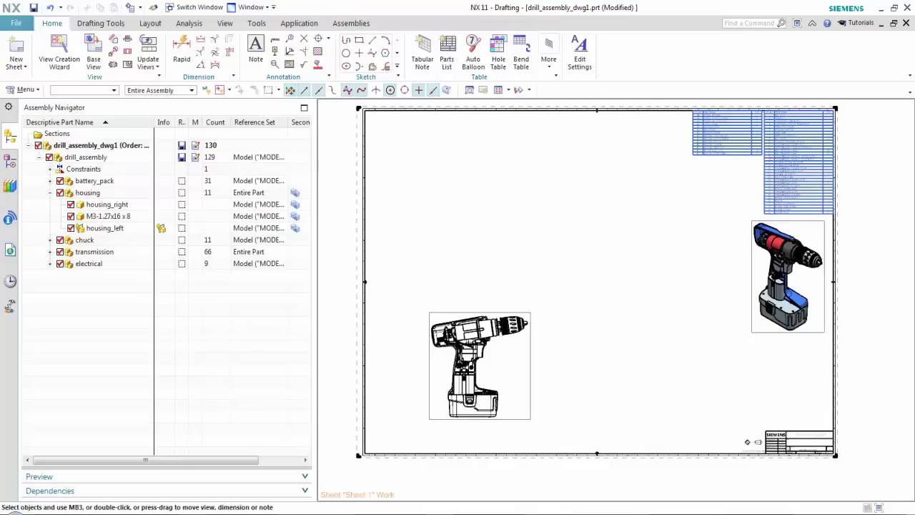
Enable Secondary Geometry, Secondary Geometry Hidden by Primary Geometry, and Primary Geometry Hidden by Secondary Geometry in the drafting preferences.
click(93, 54)
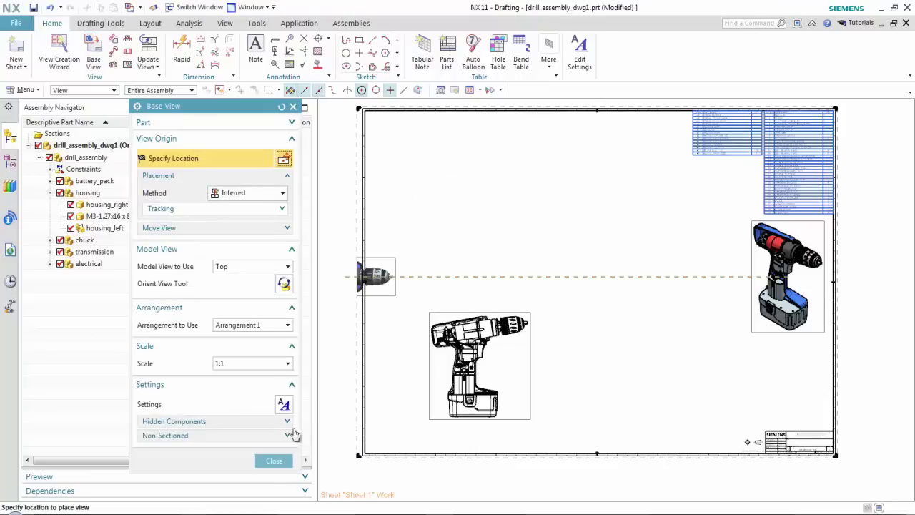
click(274, 461)
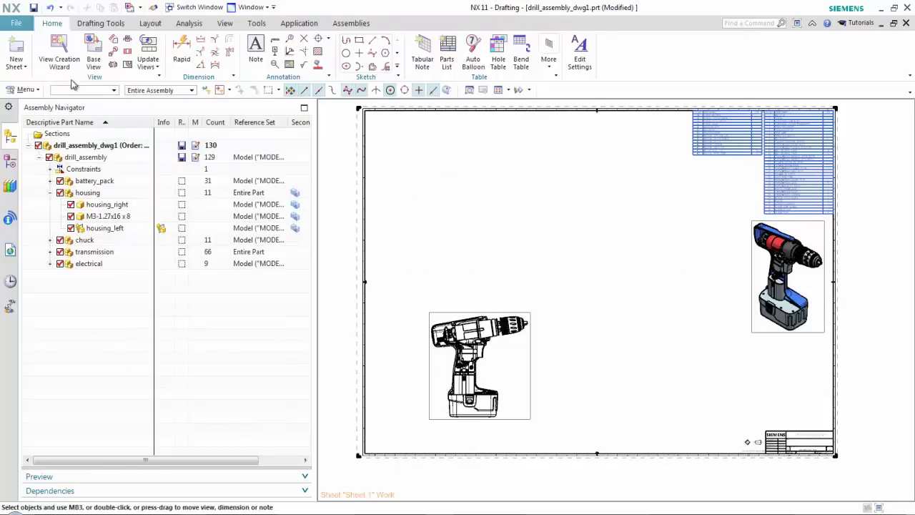
click(16, 23)
click(219, 63)
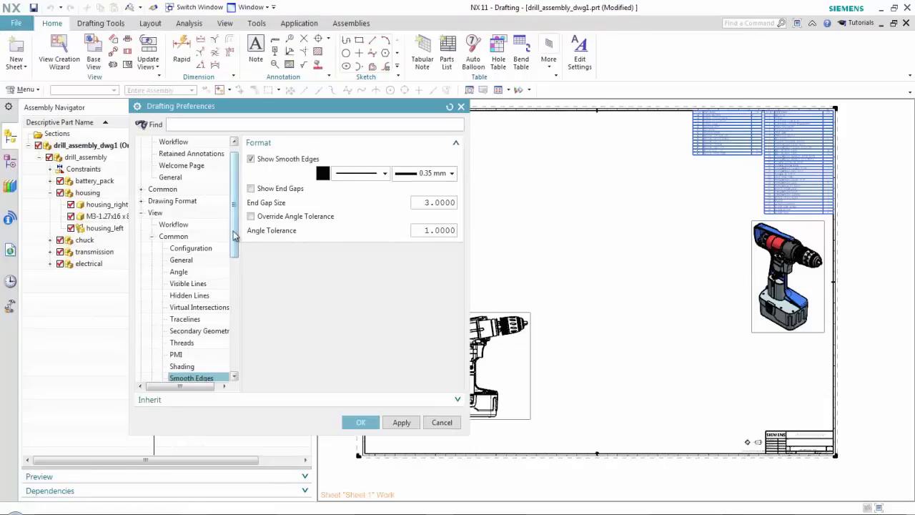
drag(235, 236, 238, 265)
click(198, 272)
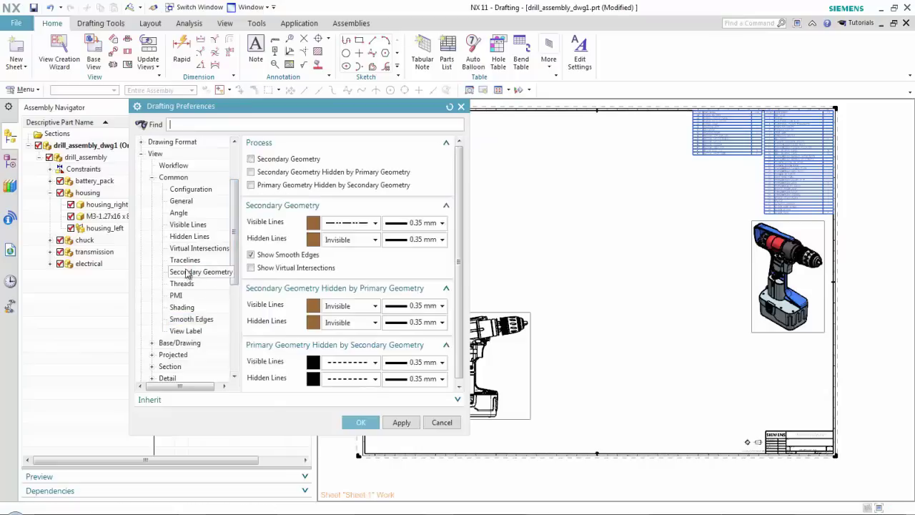
click(252, 159)
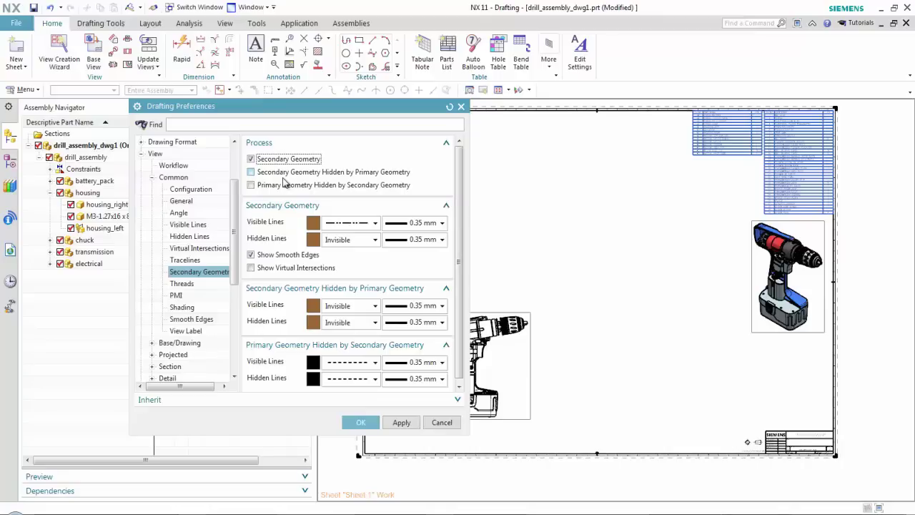
click(252, 172)
click(258, 186)
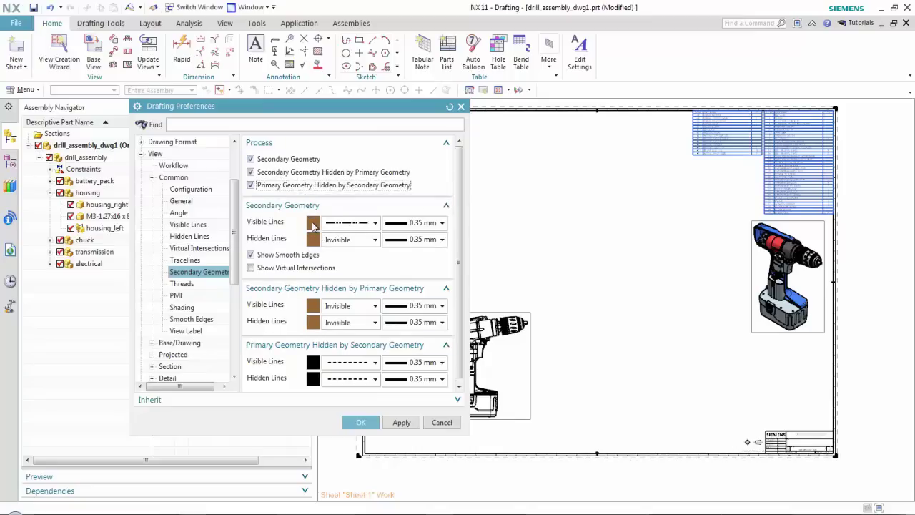
drag(348, 114, 304, 115)
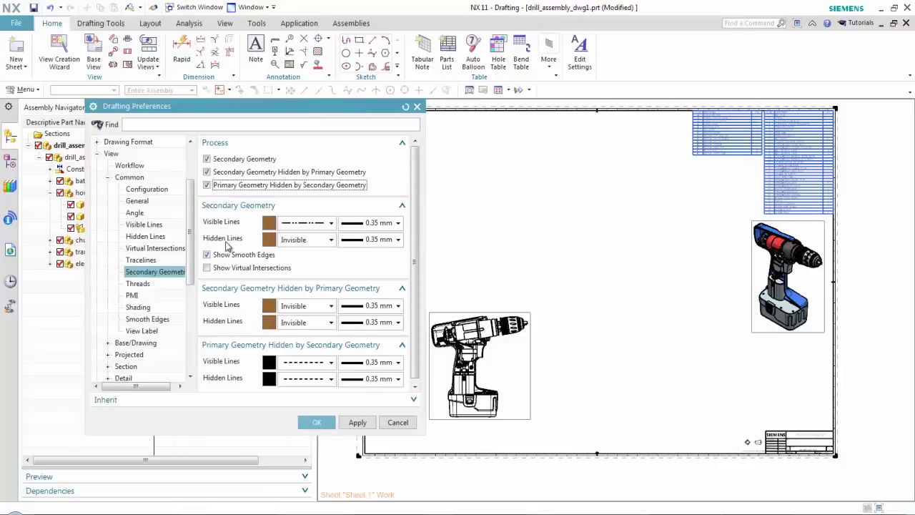
click(316, 422)
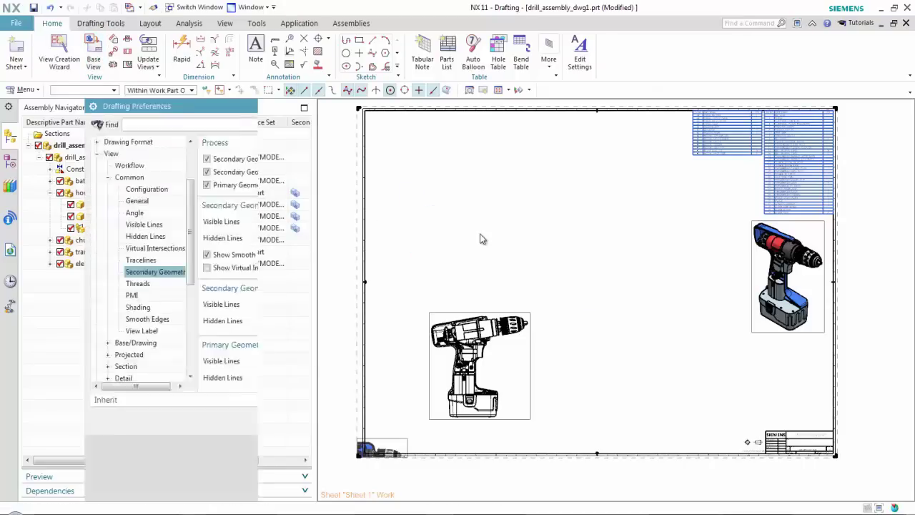
Set up a new base view using the Front model view and the Housing Internal arrangement.
click(208, 266)
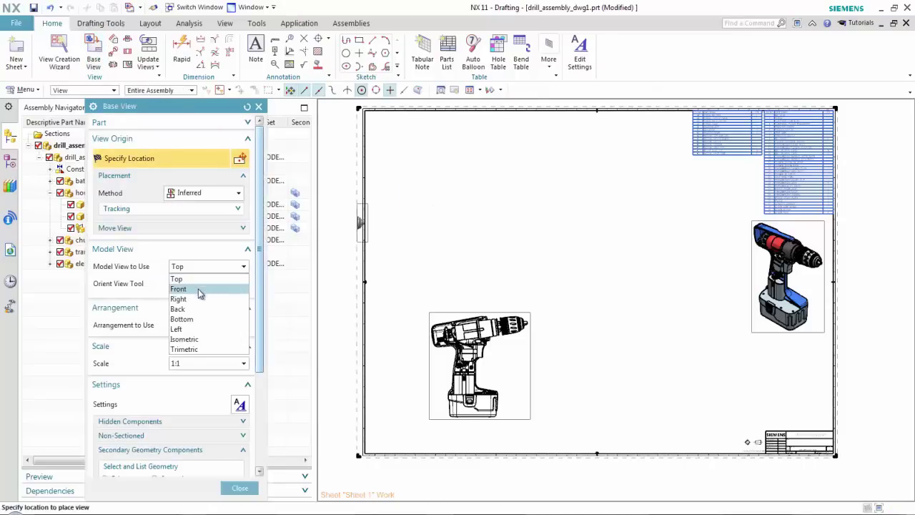
click(202, 289)
click(226, 325)
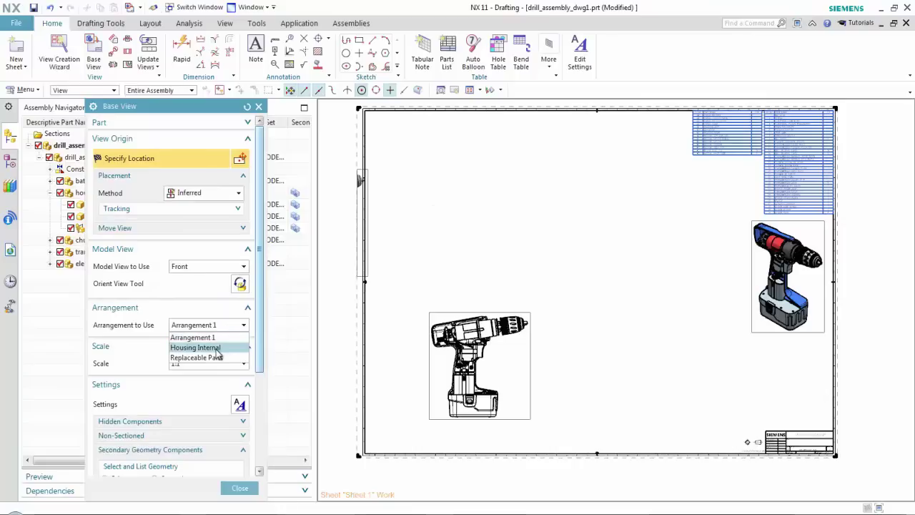
click(197, 347)
List the new base view's secondary geometry components and highlight them in the existing views.
drag(261, 301, 261, 401)
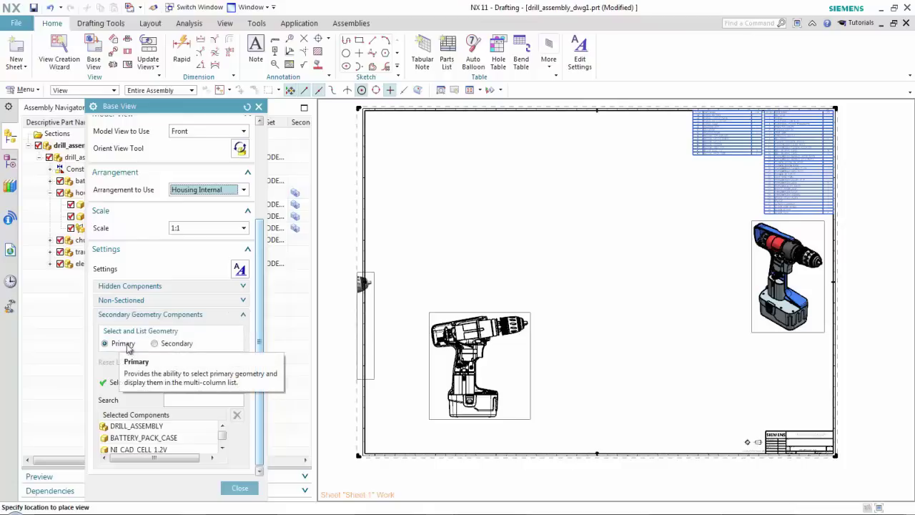
click(155, 344)
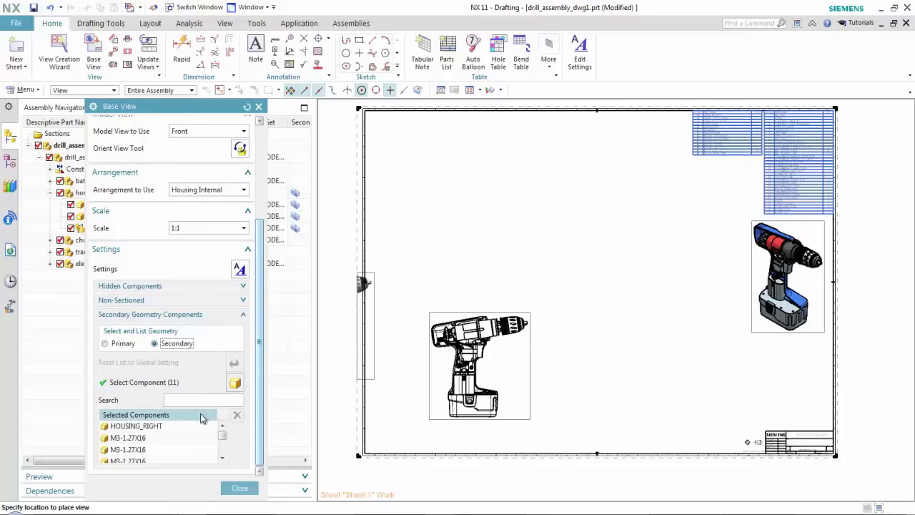
click(171, 384)
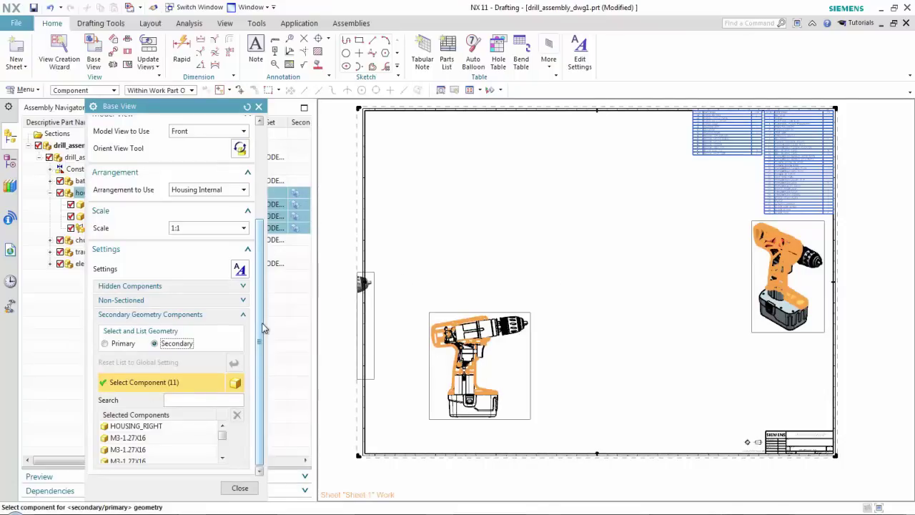
Place the new front view beside the existing front view, aligned horizontally with it, and finish view creation.
drag(259, 259, 258, 182)
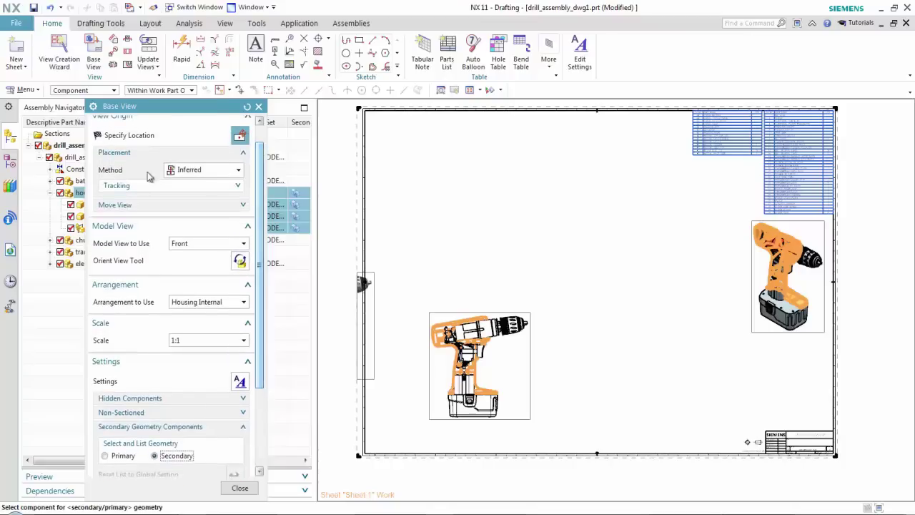
click(126, 135)
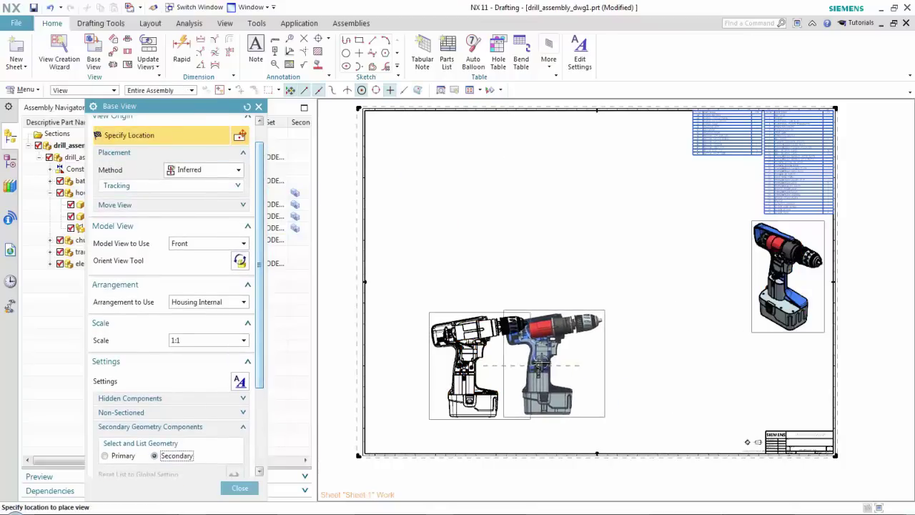
click(623, 364)
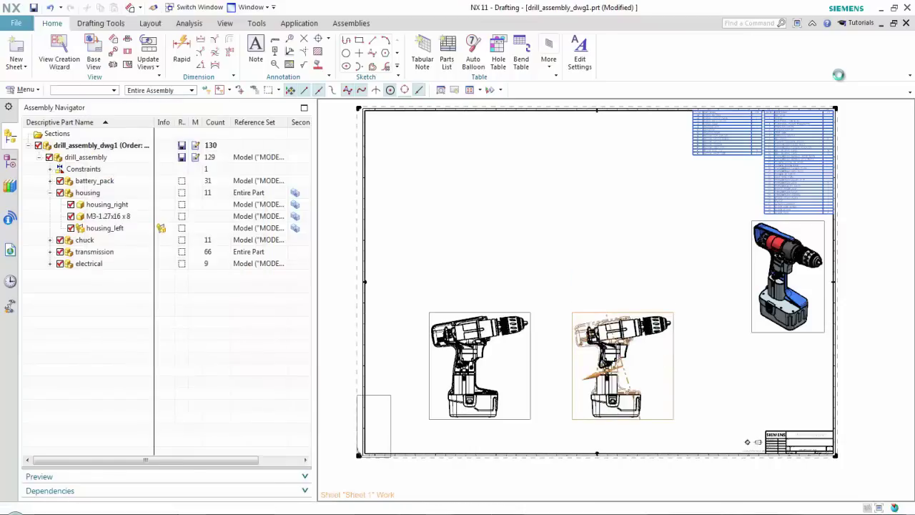
click(230, 416)
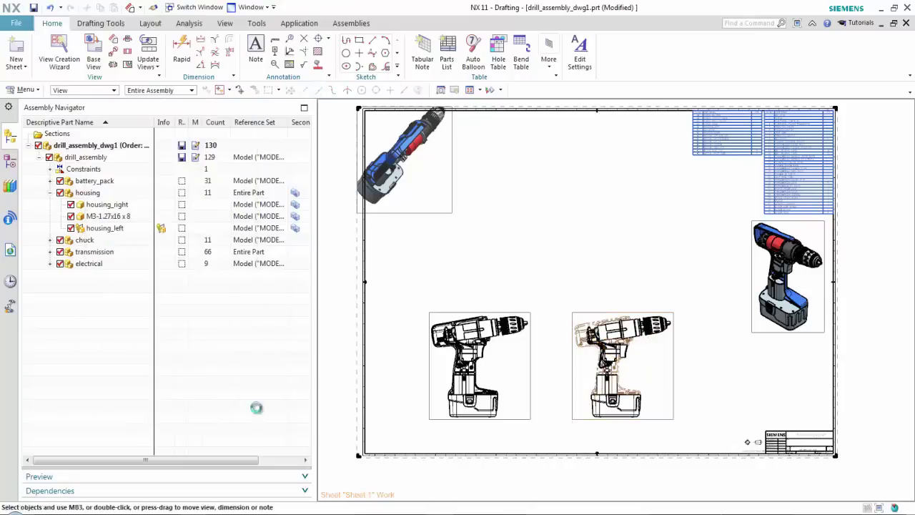
Reopen the second front view for editing and activate component selection for its secondary geometry.
scroll(629, 286, up, 5)
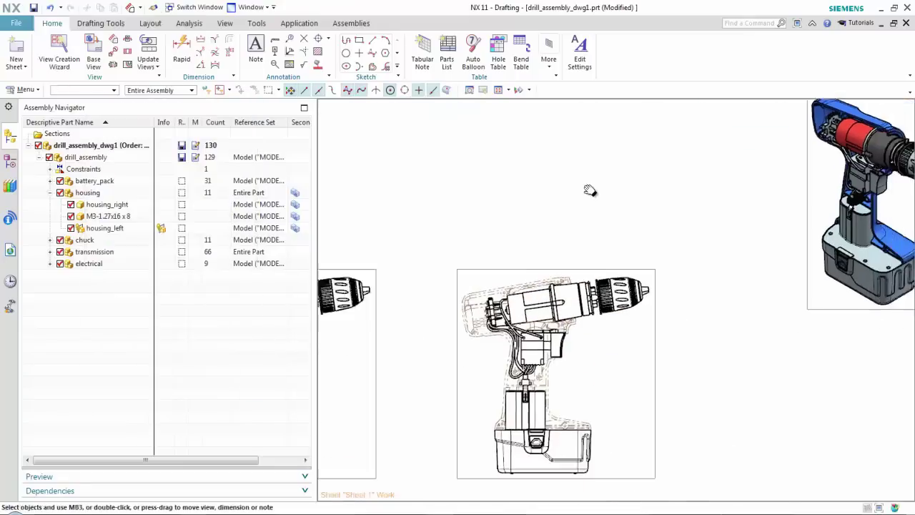
scroll(499, 270, up, 4)
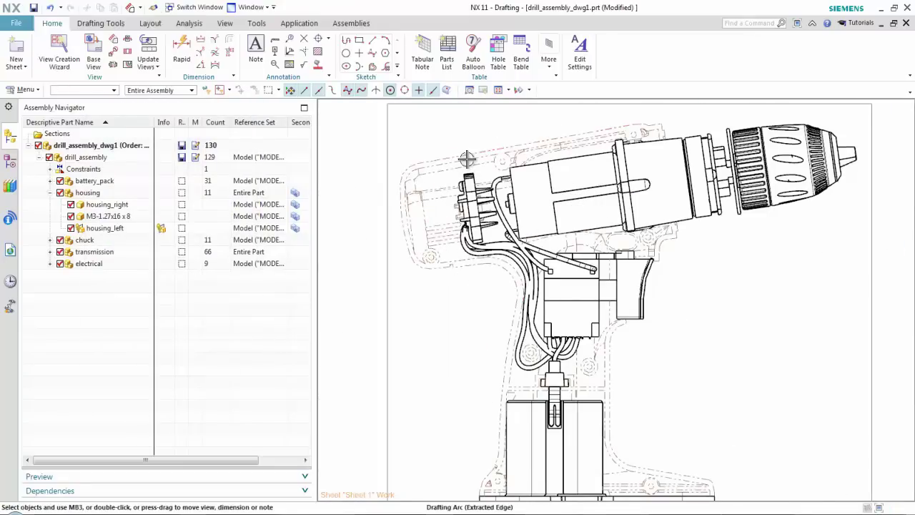
scroll(476, 339, down, 4)
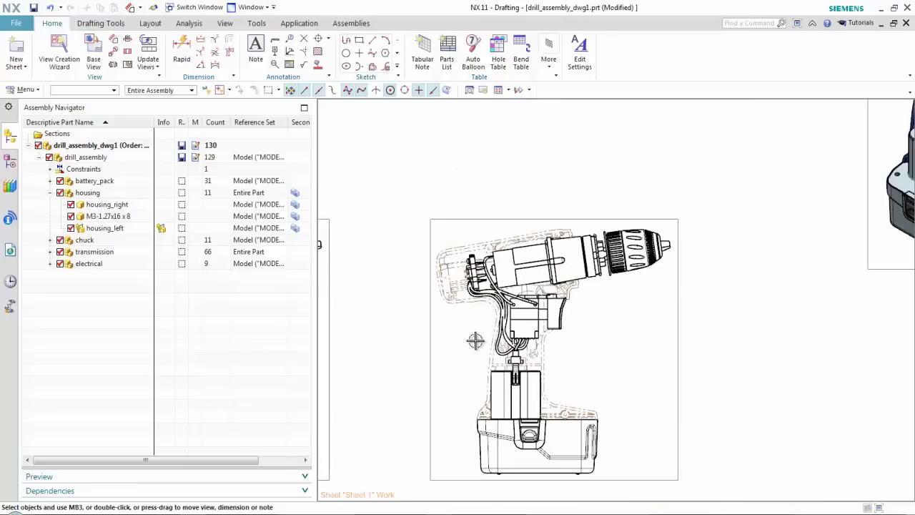
scroll(772, 297, down, 3)
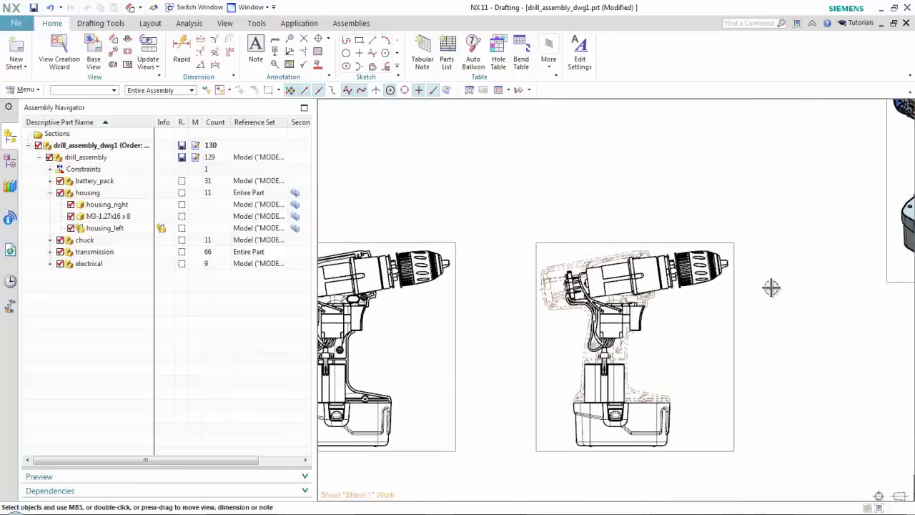
mouse_move(639, 205)
middle_down()
mouse_move(614, 212)
mouse_move(586, 247)
middle_up()
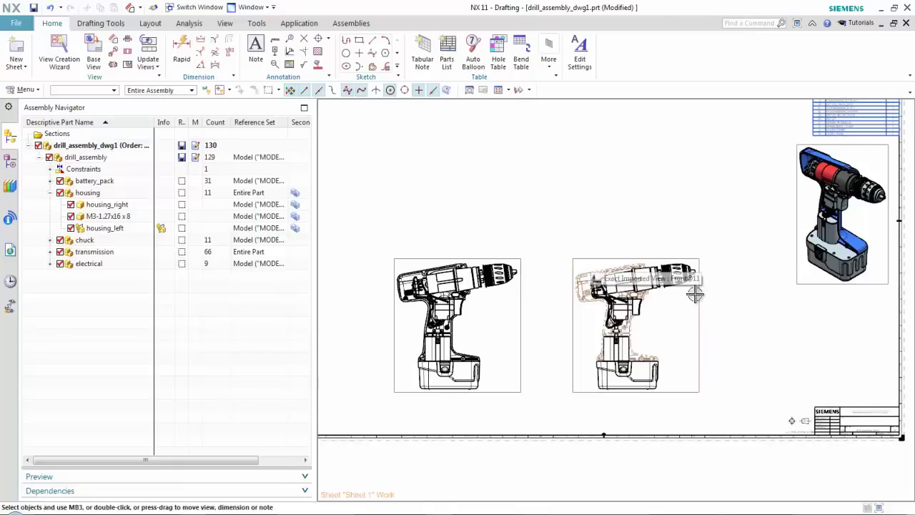
click(607, 259)
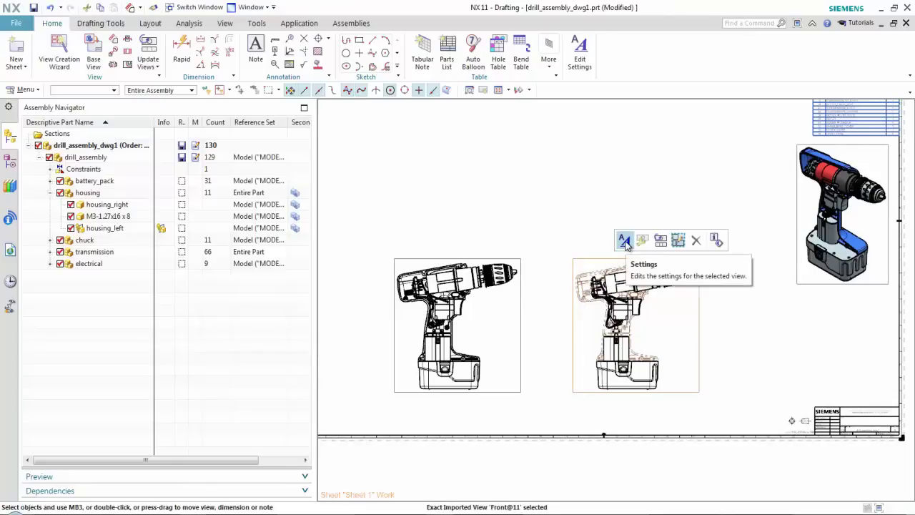
key(b)
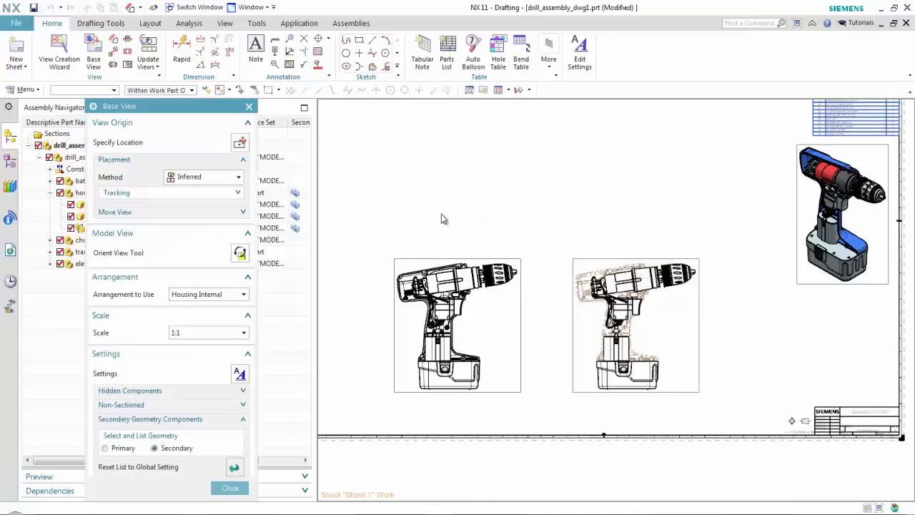
scroll(214, 322, down, 5)
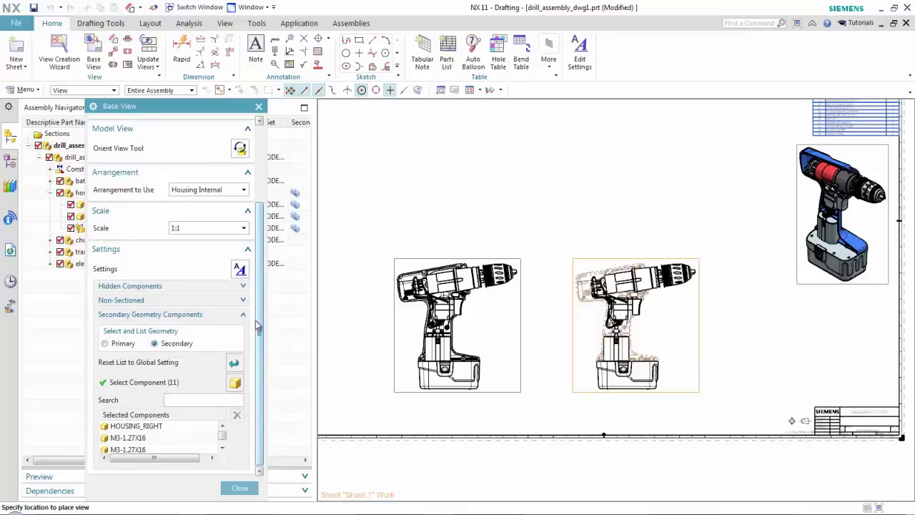
click(174, 382)
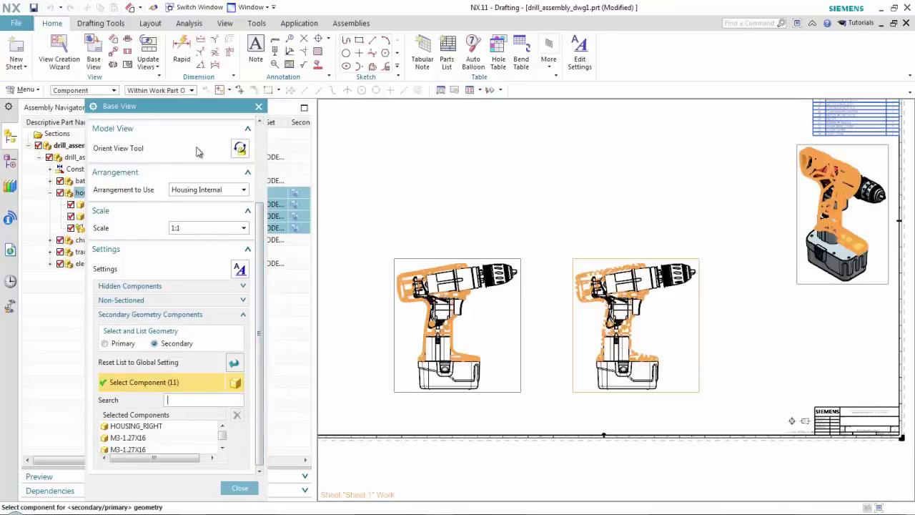
drag(177, 107, 299, 107)
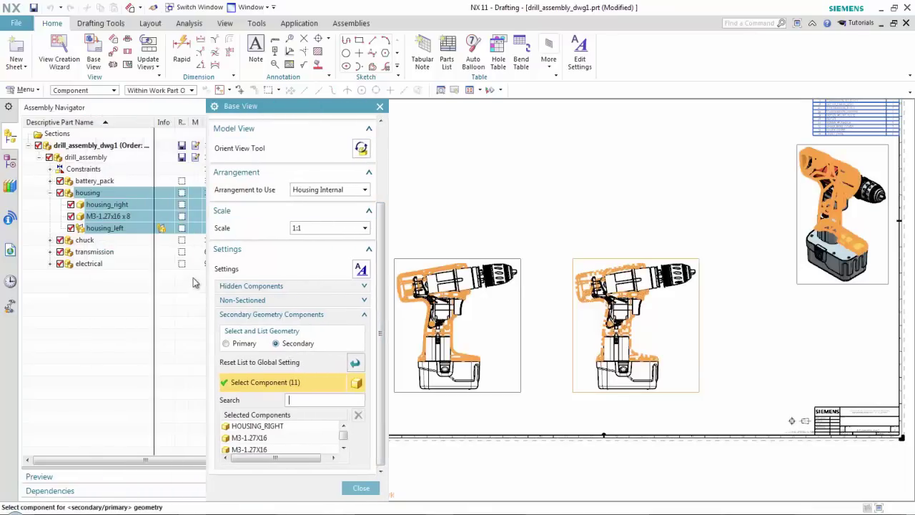
Add the whole battery_pack assembly and the trigger_switch to the second front view's secondary geometry components and finish editing.
click(50, 181)
key(Return)
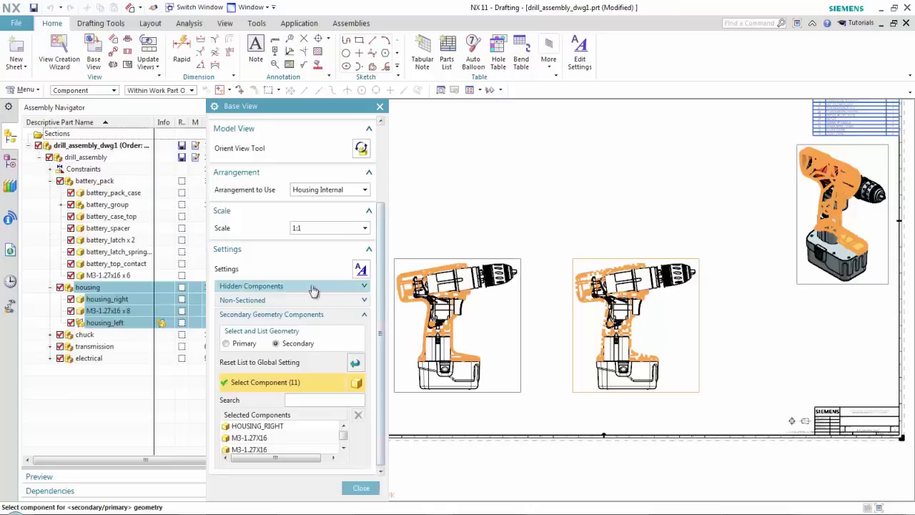
click(50, 359)
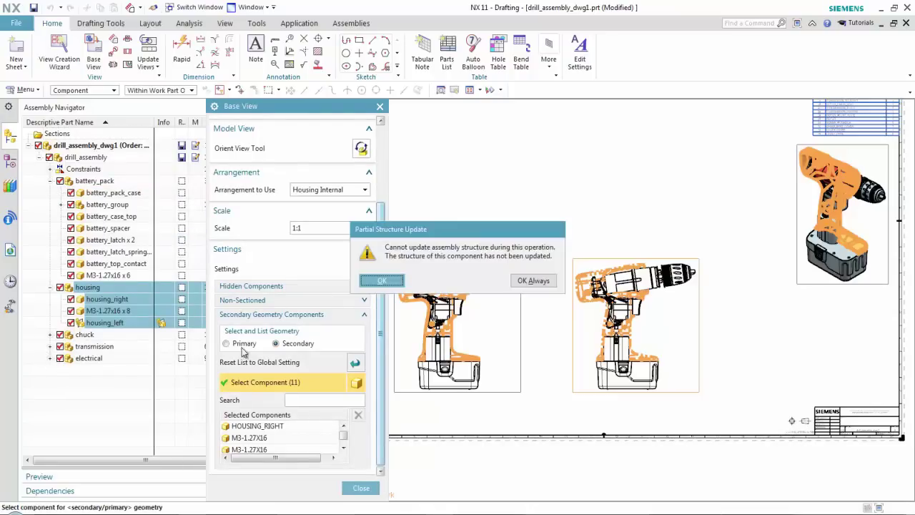
key(Return)
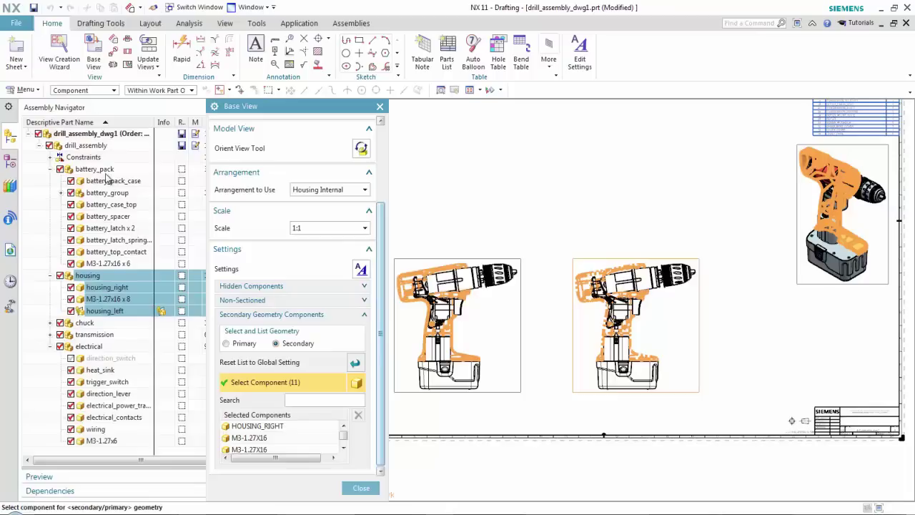
right_click(102, 170)
click(139, 206)
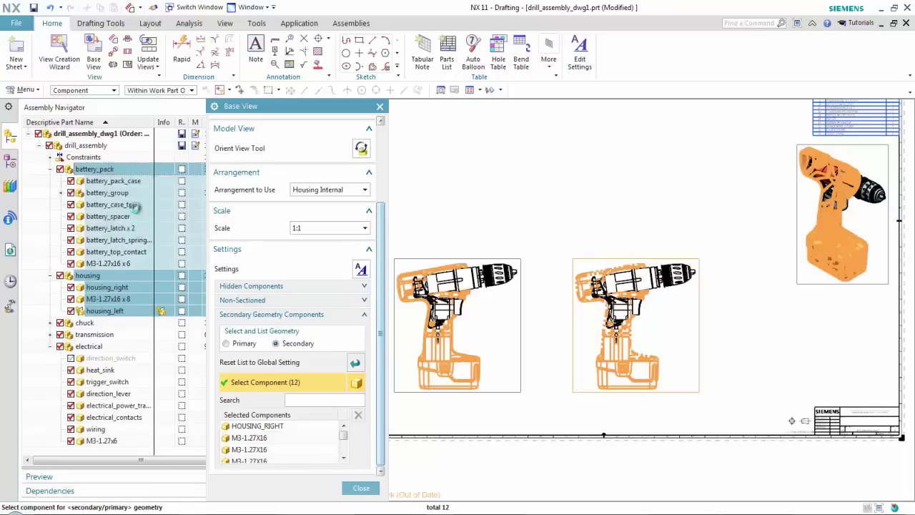
click(120, 383)
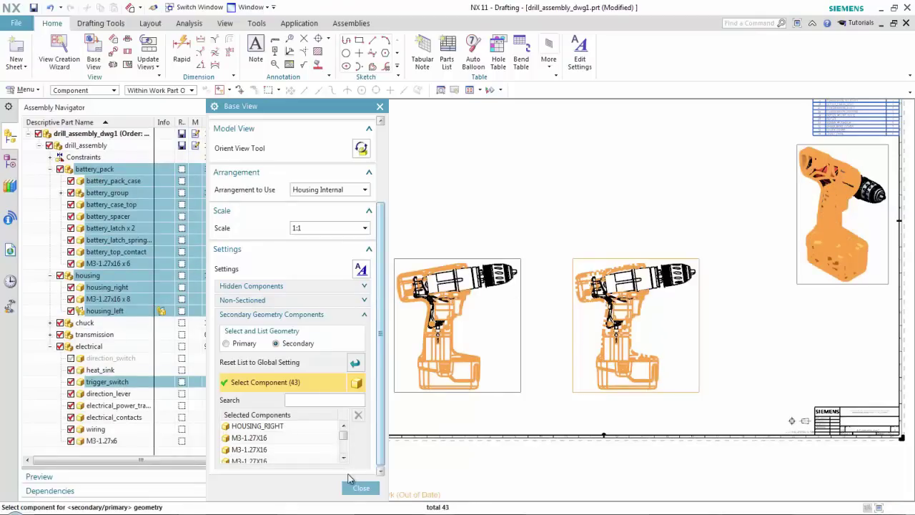
click(359, 488)
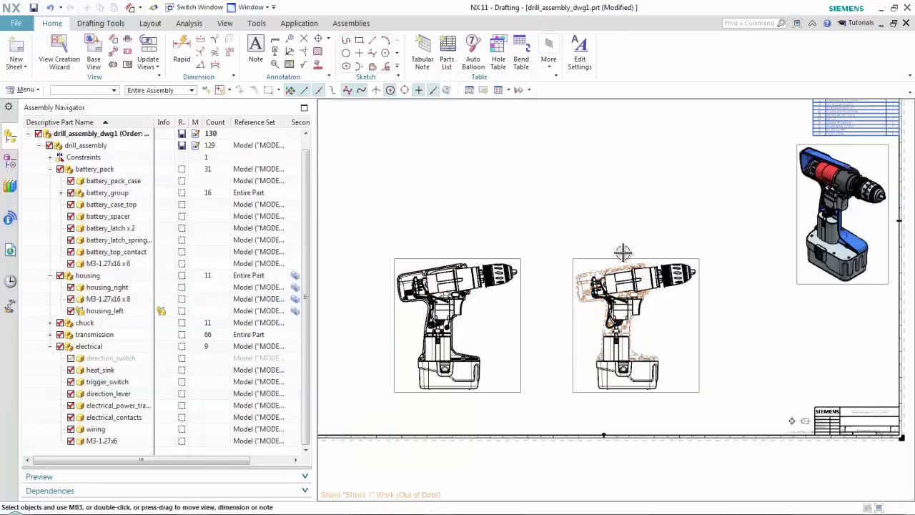
Update Sheet 1 so its out-of-date view is regenerated.
click(10, 162)
right_click(96, 157)
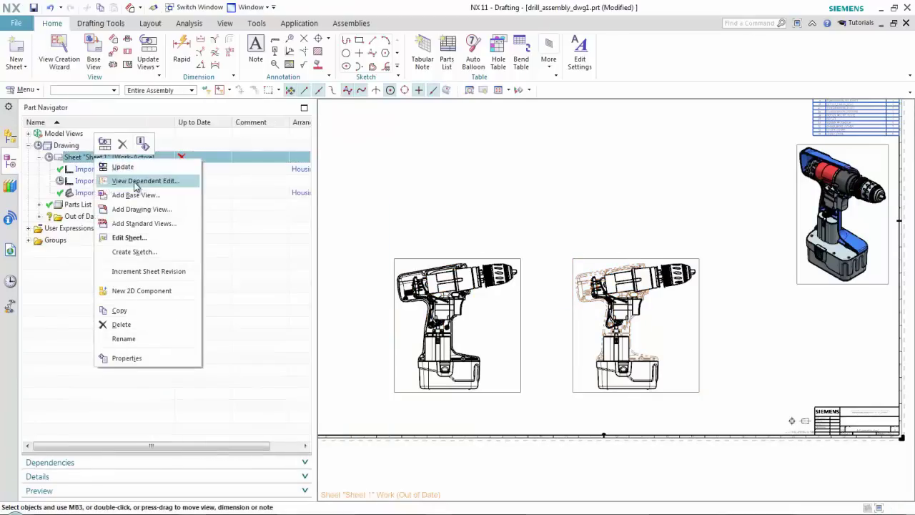
click(138, 169)
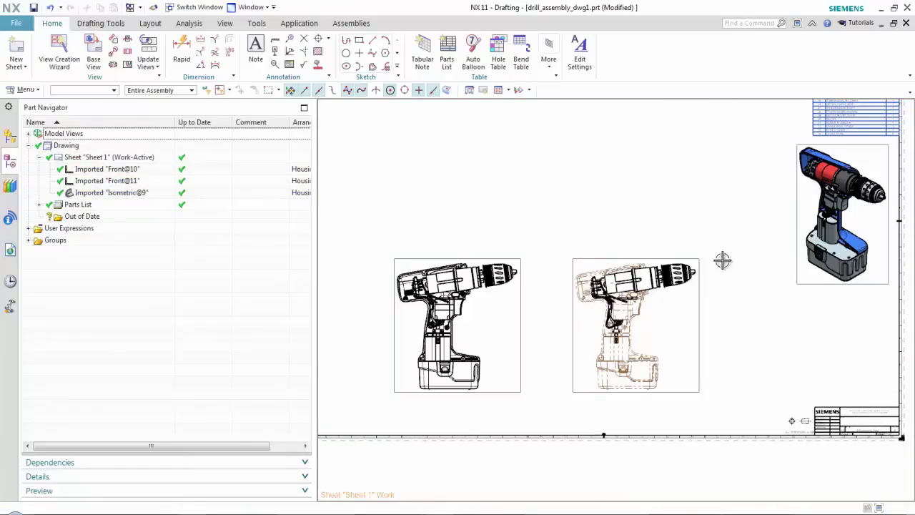
Set the visible line color of secondary geometry to bright green in the second front view's settings.
scroll(722, 261, up, 2)
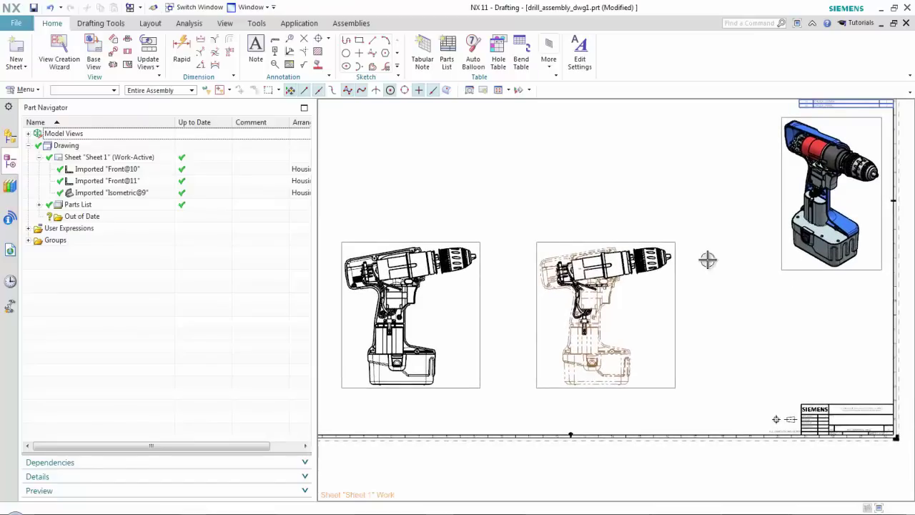
click(631, 245)
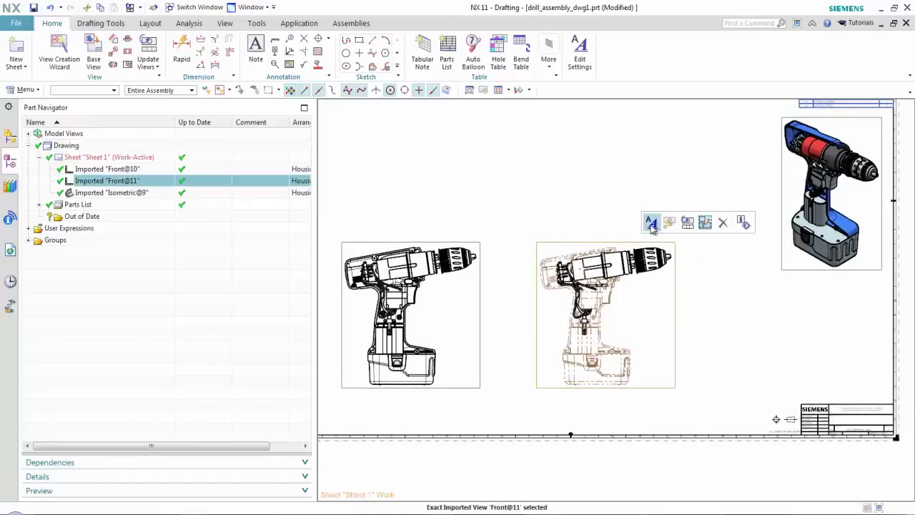
click(649, 223)
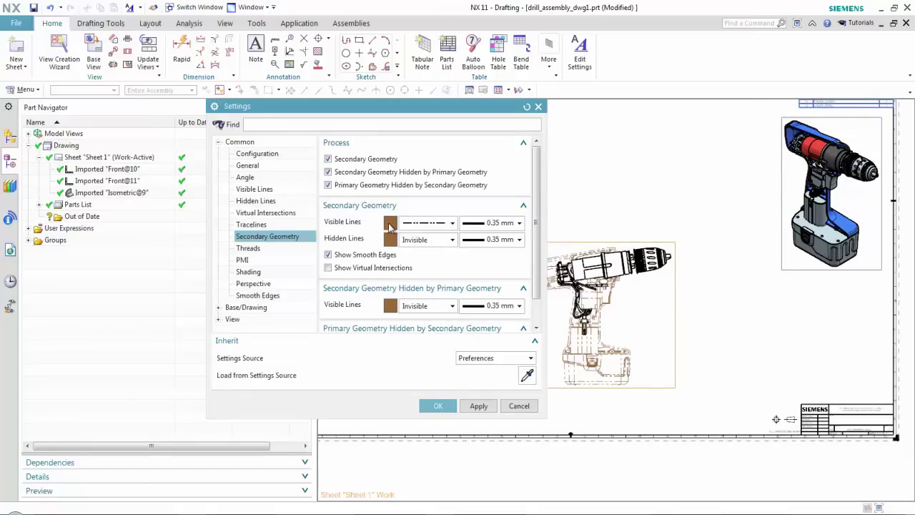
click(390, 224)
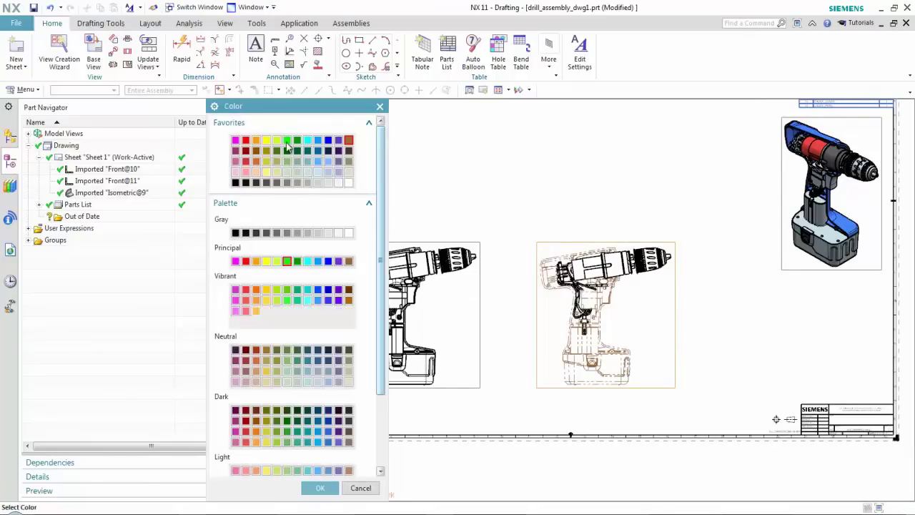
click(322, 487)
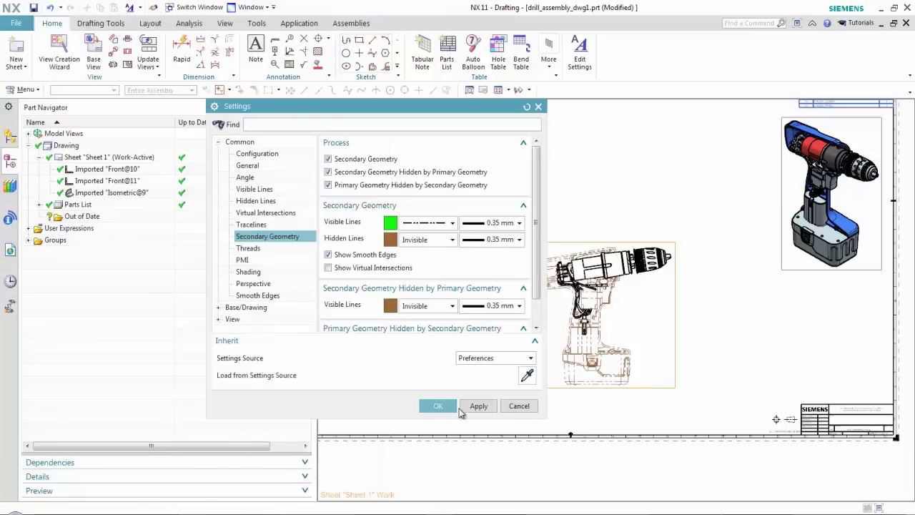
click(463, 409)
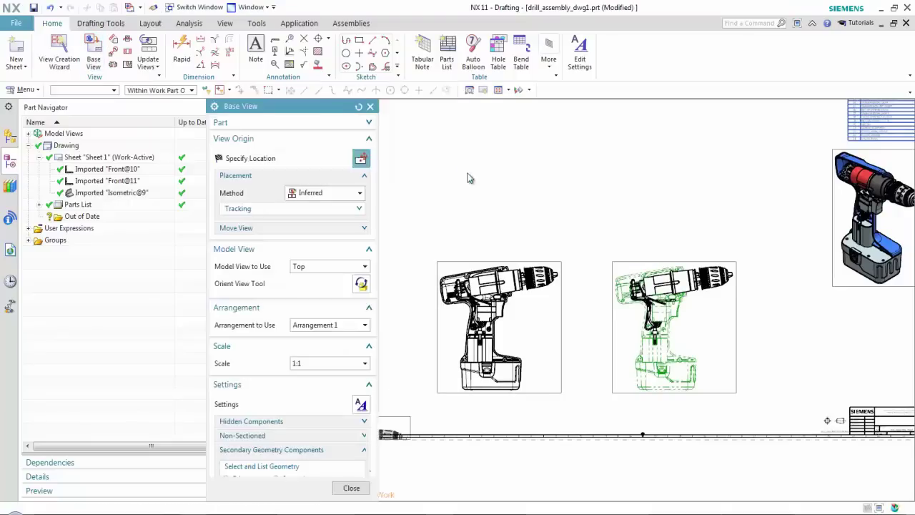
Add a base view using the Front model view and the Replaceable Parts arrangement, placed above the first front view, without projected views.
click(329, 265)
click(325, 287)
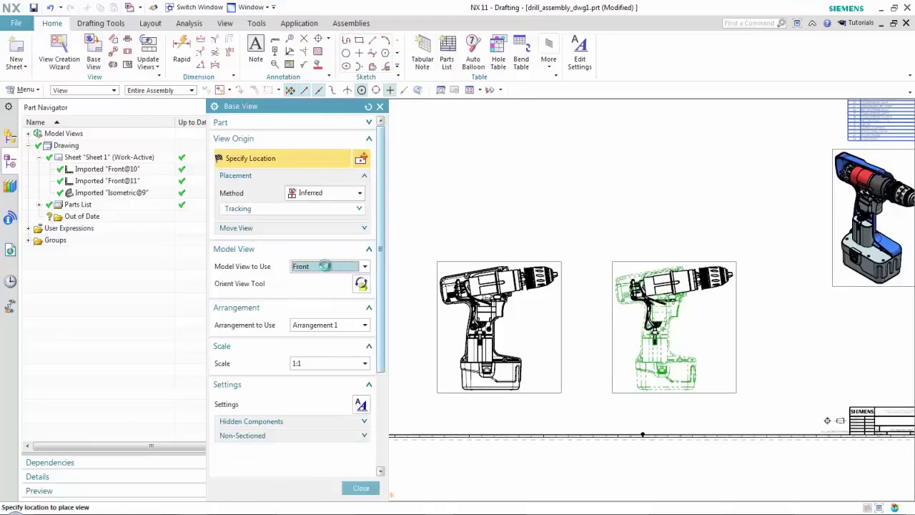
click(332, 325)
click(328, 361)
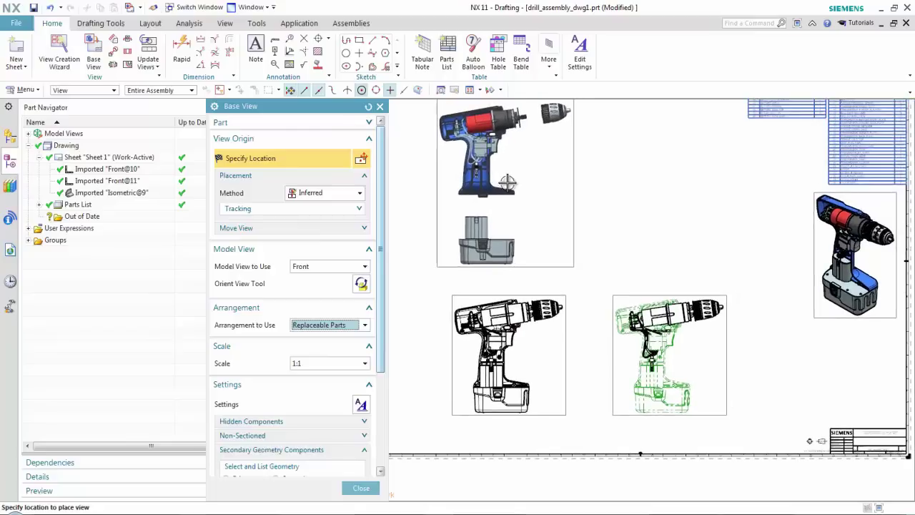
click(522, 181)
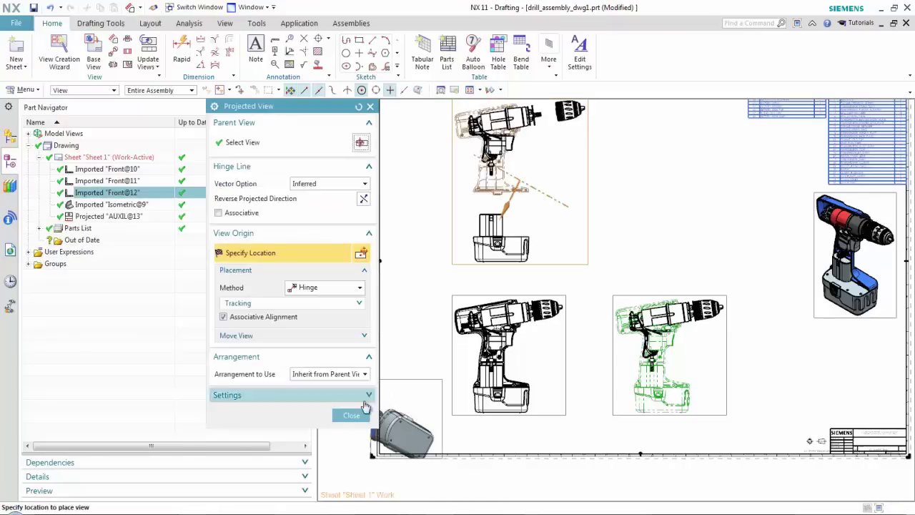
click(351, 416)
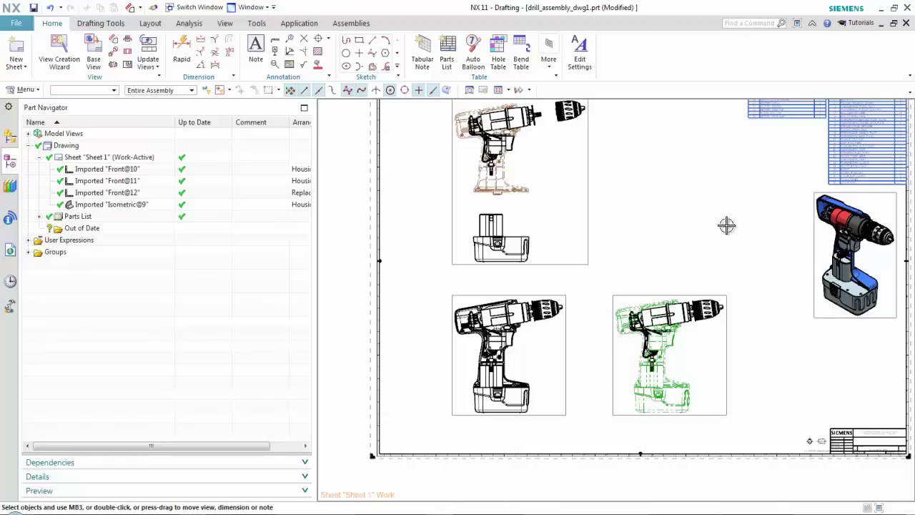
Reset the secondary geometry component list of both the Replaceable Parts front view and the green-lined front view to the global setting.
scroll(726, 225, down, 2)
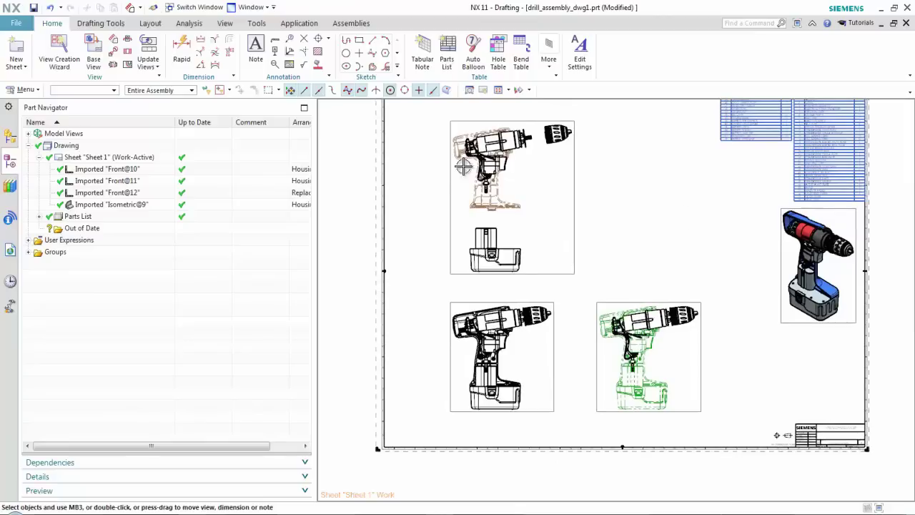
click(148, 63)
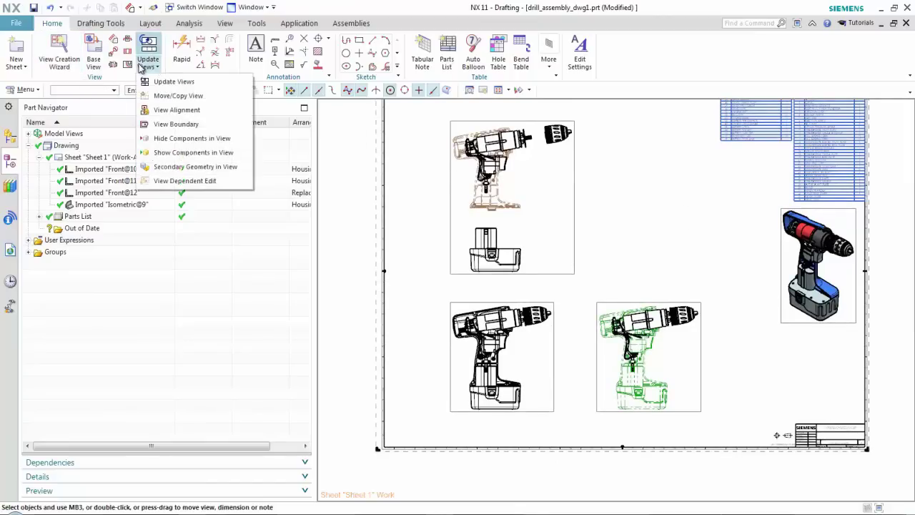
click(174, 169)
click(460, 127)
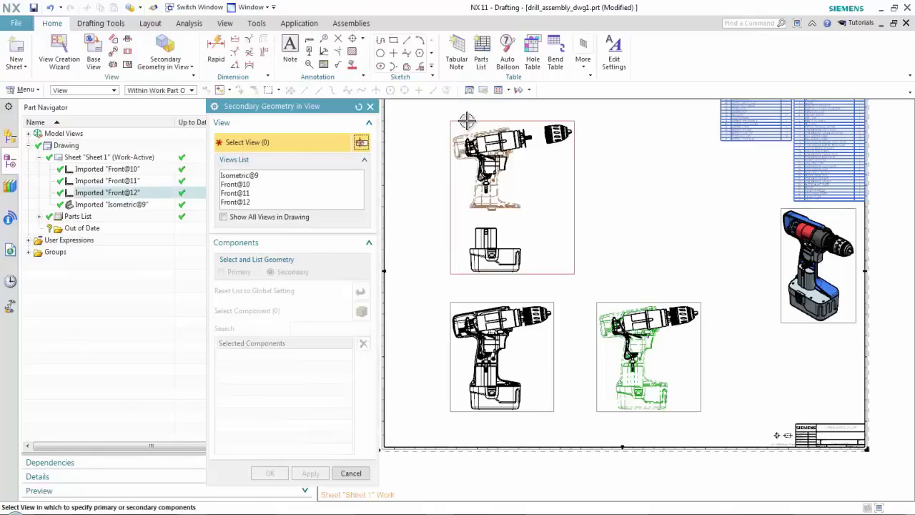
click(607, 312)
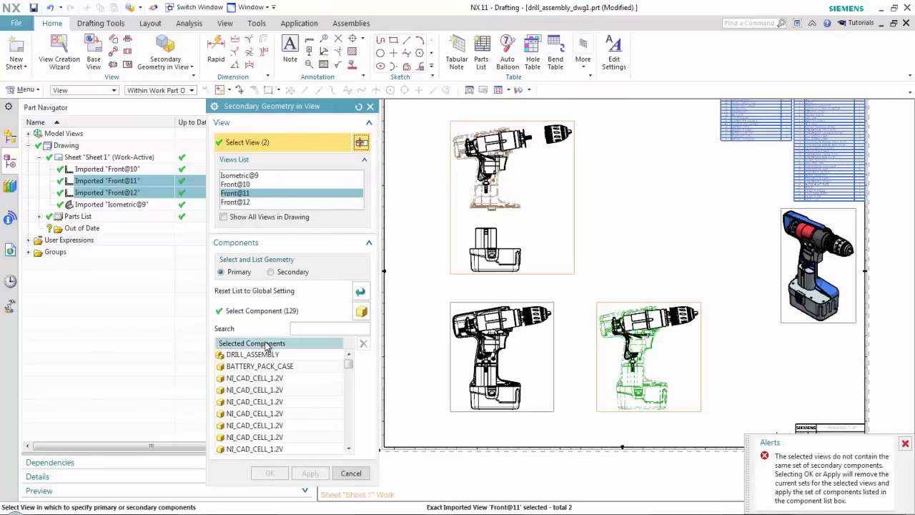
click(273, 273)
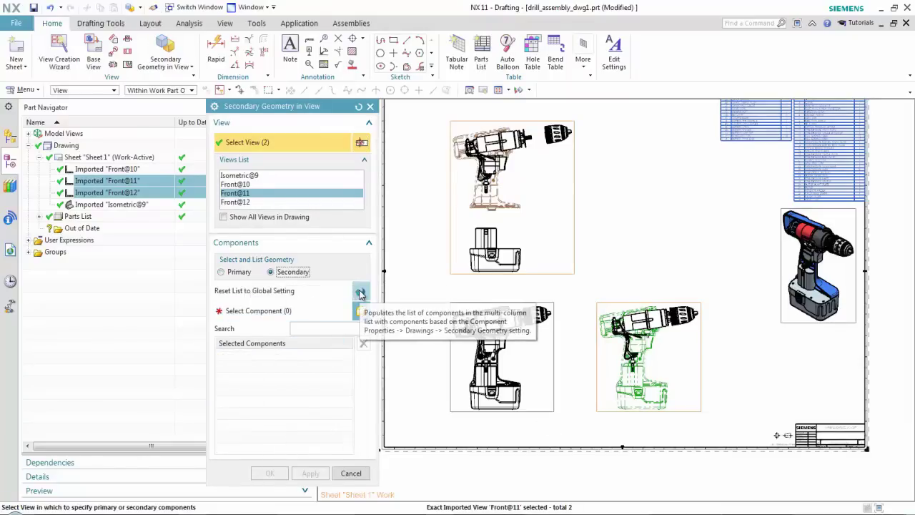
click(359, 292)
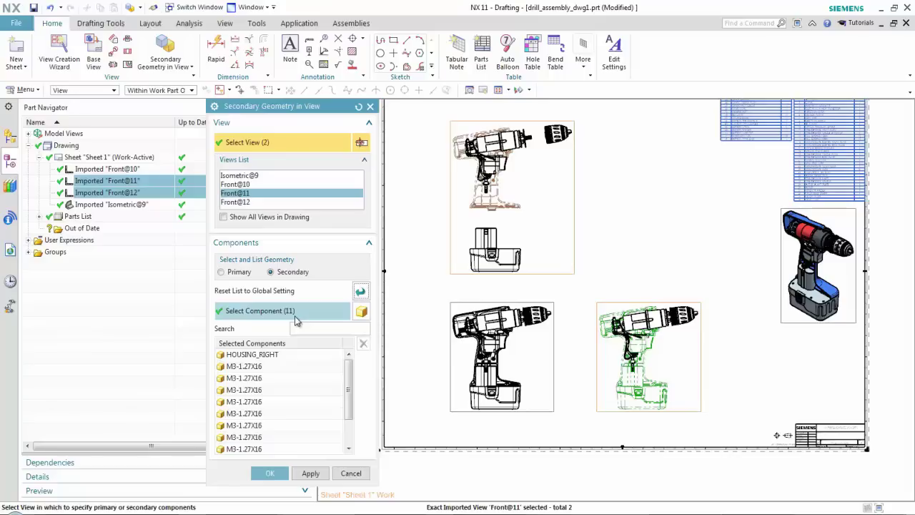
click(267, 474)
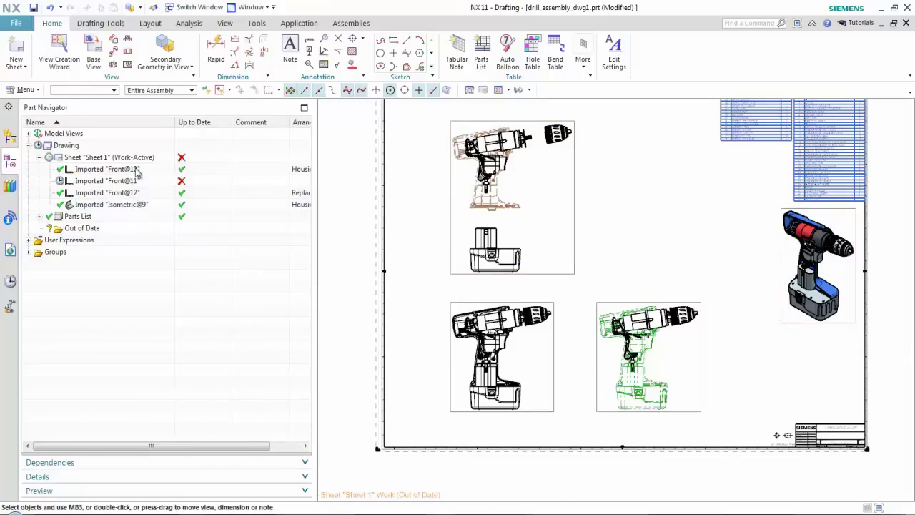
Update Sheet 1 and reload the green-lined front view's secondary geometry settings from the Preferences source.
right_click(82, 160)
click(109, 161)
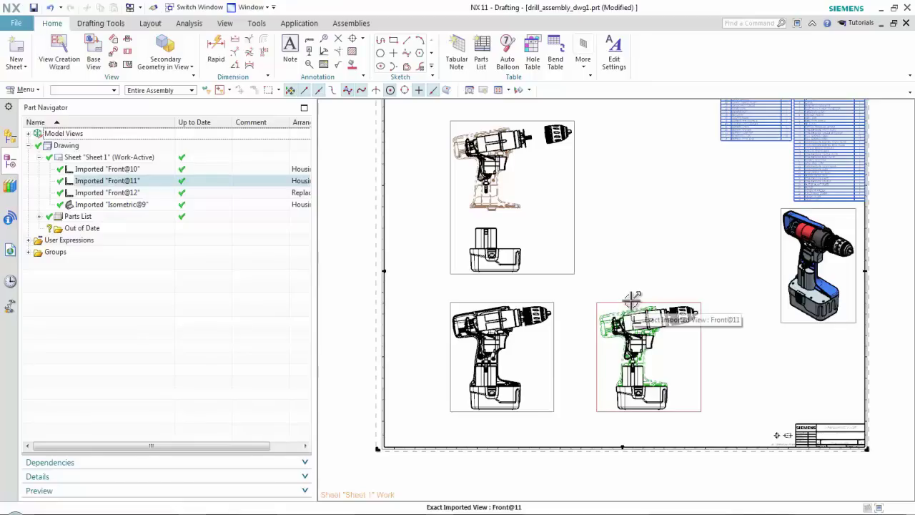
click(636, 300)
click(651, 282)
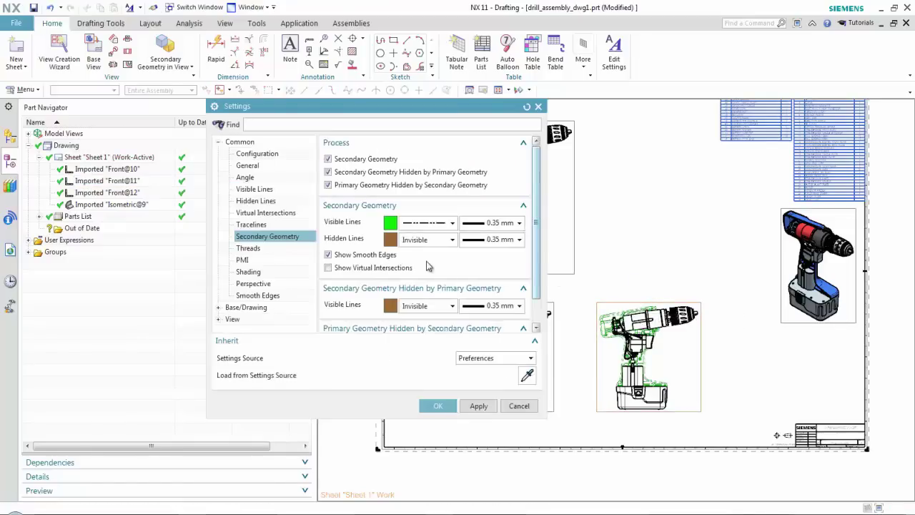
click(527, 375)
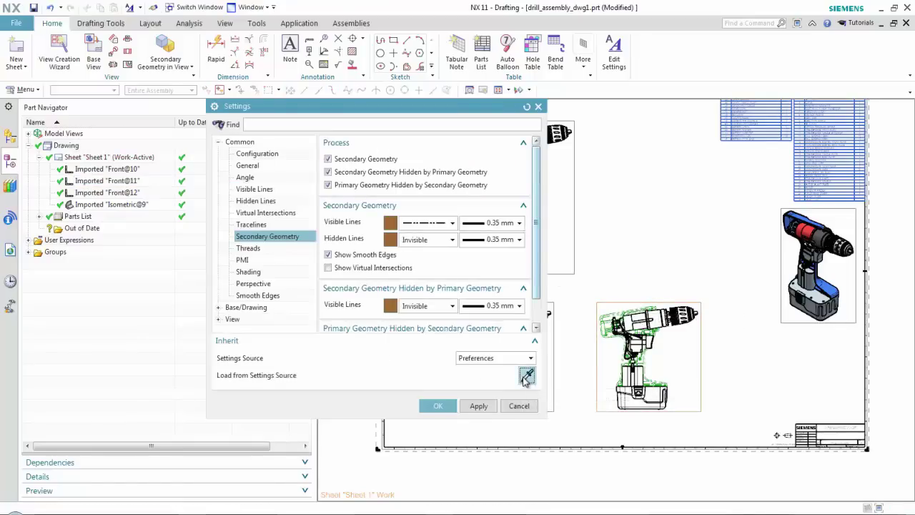
click(449, 409)
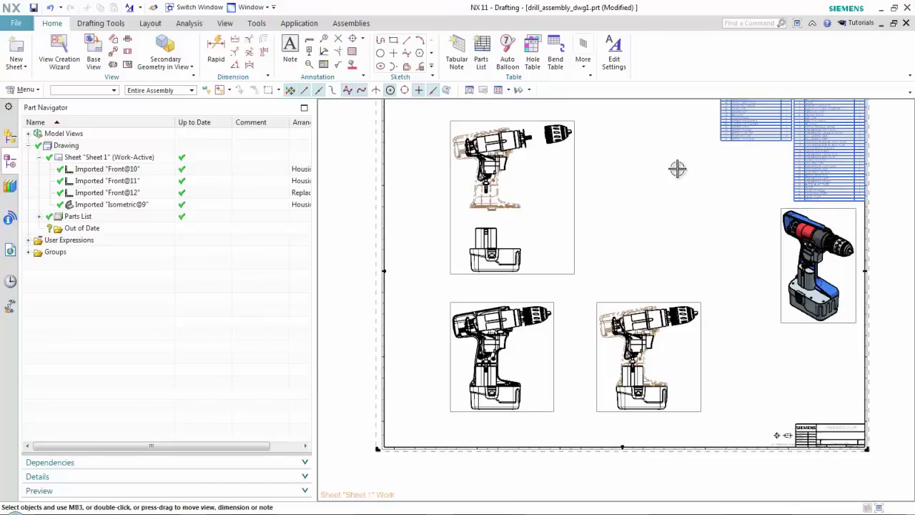
key(ctrl+f)
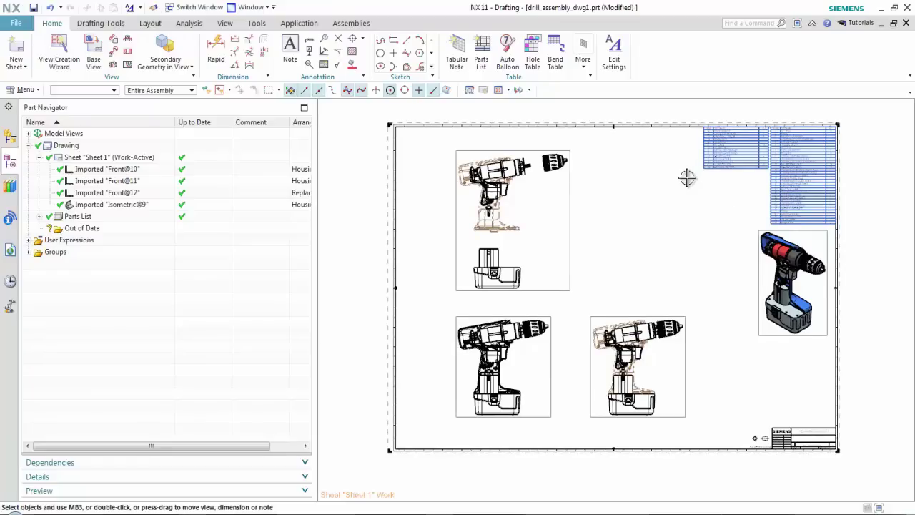
Switch to the aircraft_dwg1.prt drawing and open its aircraft component in its own window.
click(200, 8)
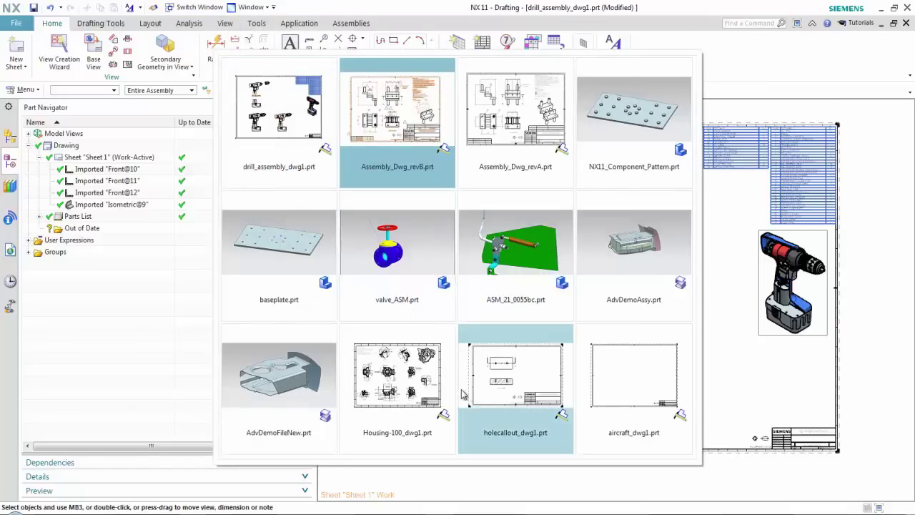
click(620, 378)
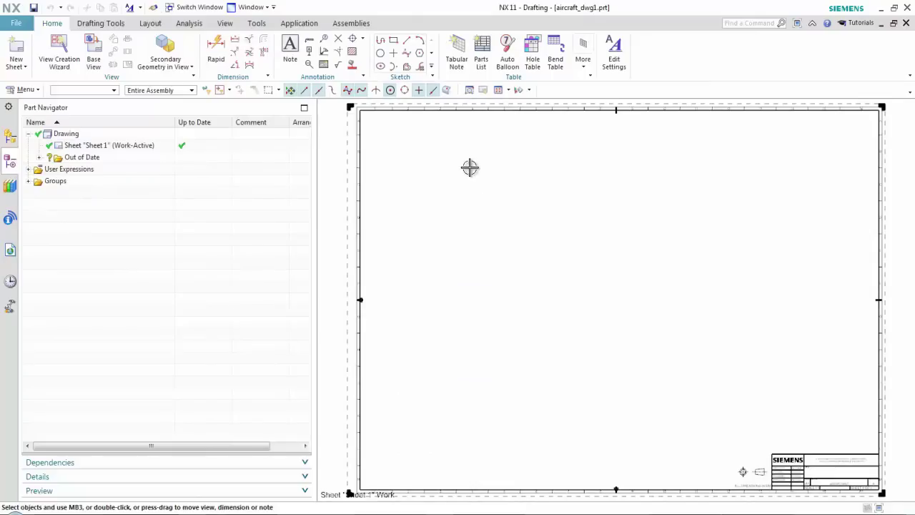
click(10, 138)
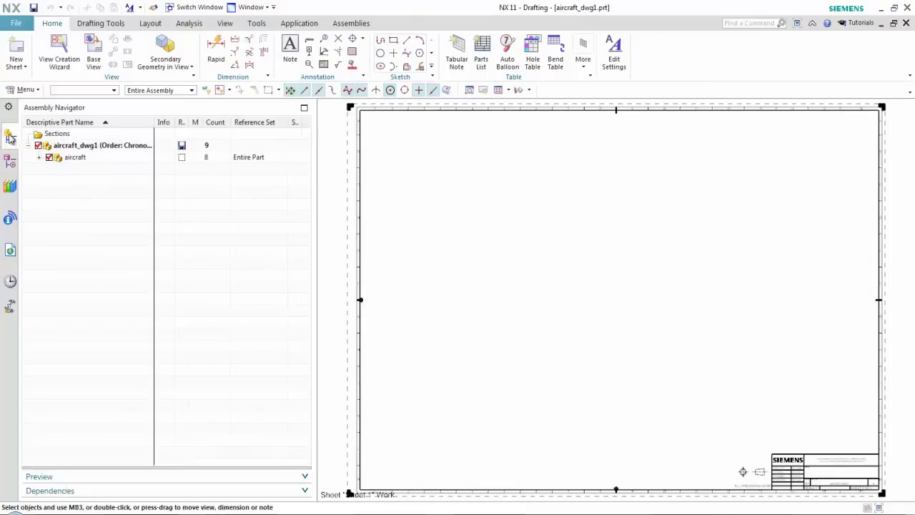
click(74, 159)
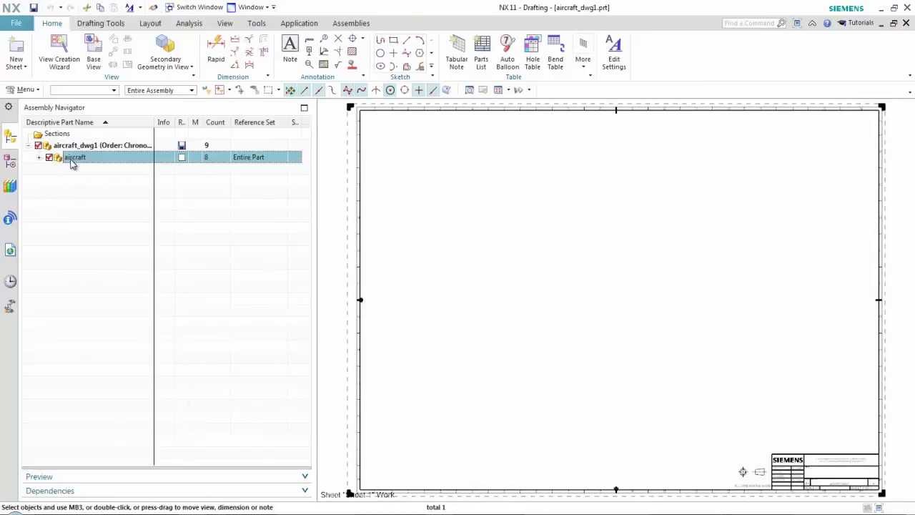
right_click(71, 161)
click(120, 186)
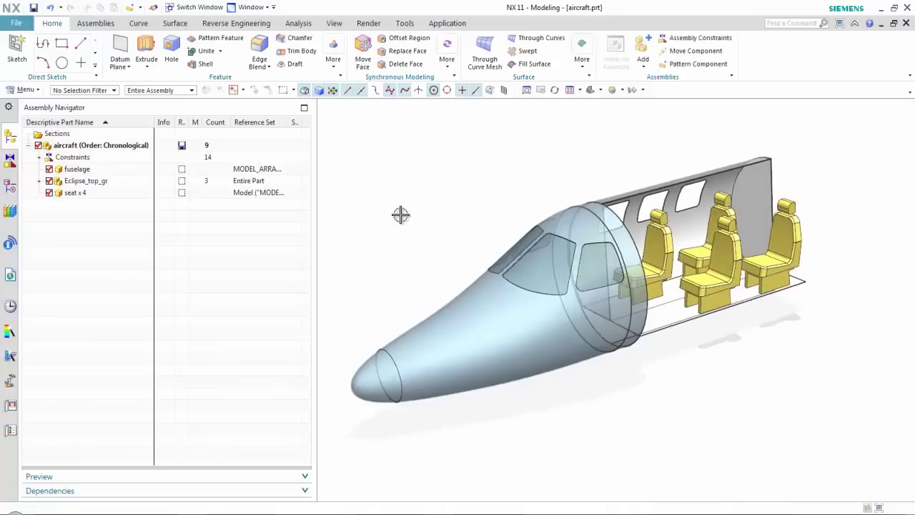
Switch the aircraft assembly to the 3 Seats Configuration arrangement and back to the 4 Seats Configuration.
right_click(113, 146)
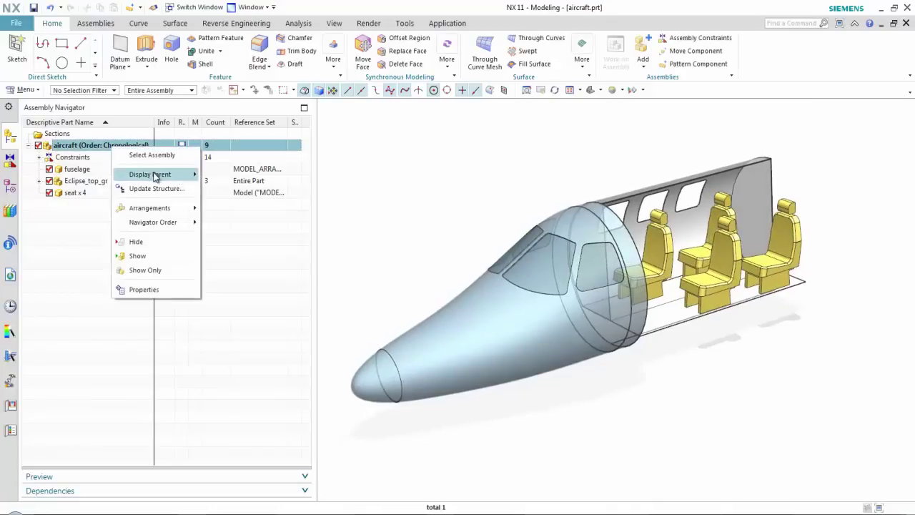
mouse_move(187, 208)
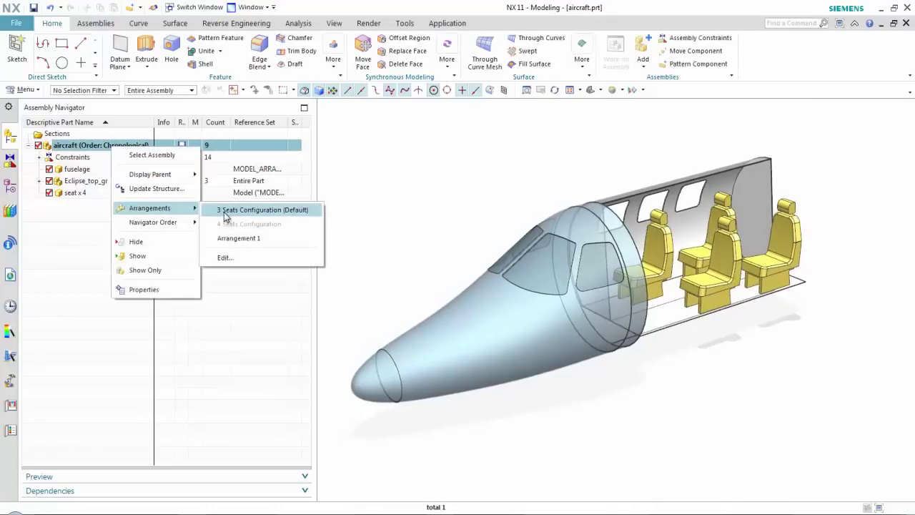
click(227, 211)
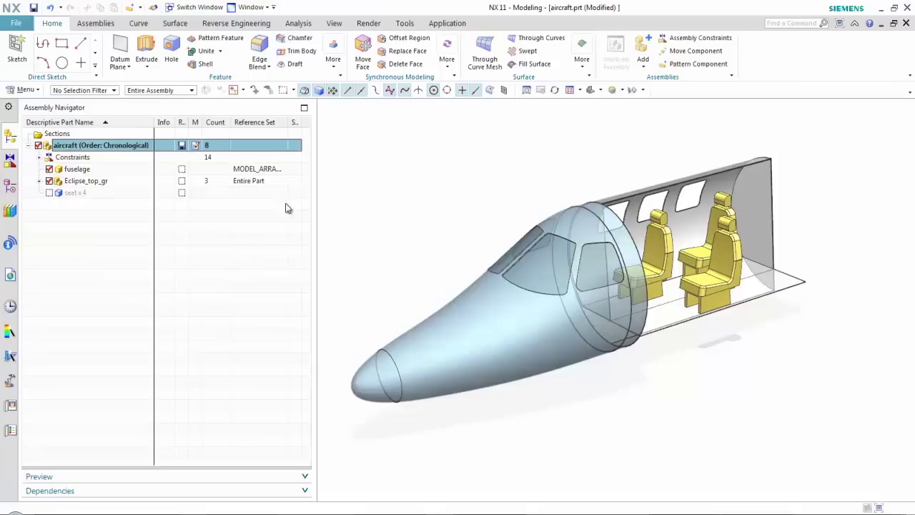
right_click(141, 151)
mouse_move(199, 209)
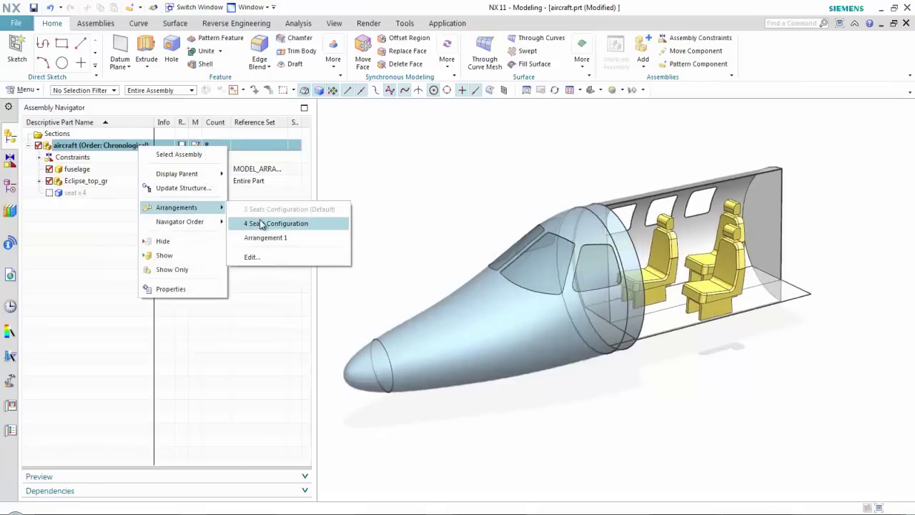
click(261, 224)
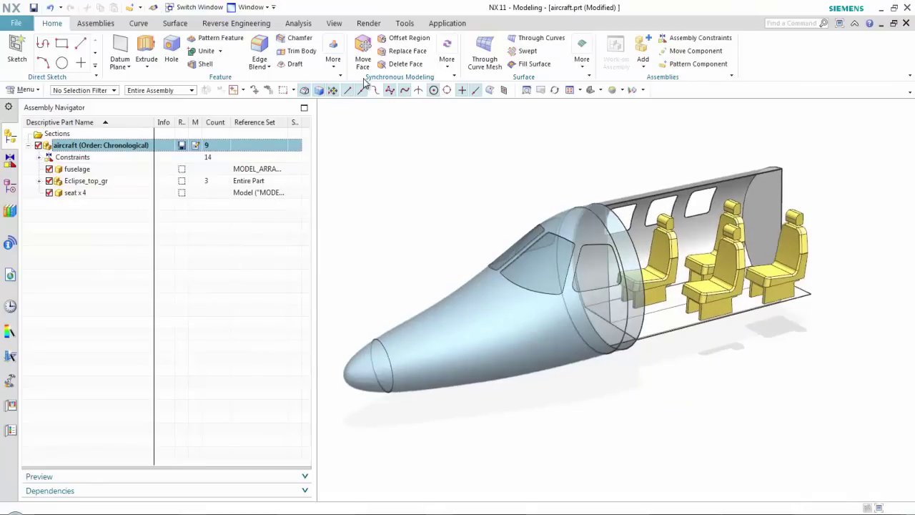
Return to the aircraft_dwg1.prt drawing and choose the 3 Seats Configuration arrangement for a View Creation Wizard view of the aircraft.
click(194, 8)
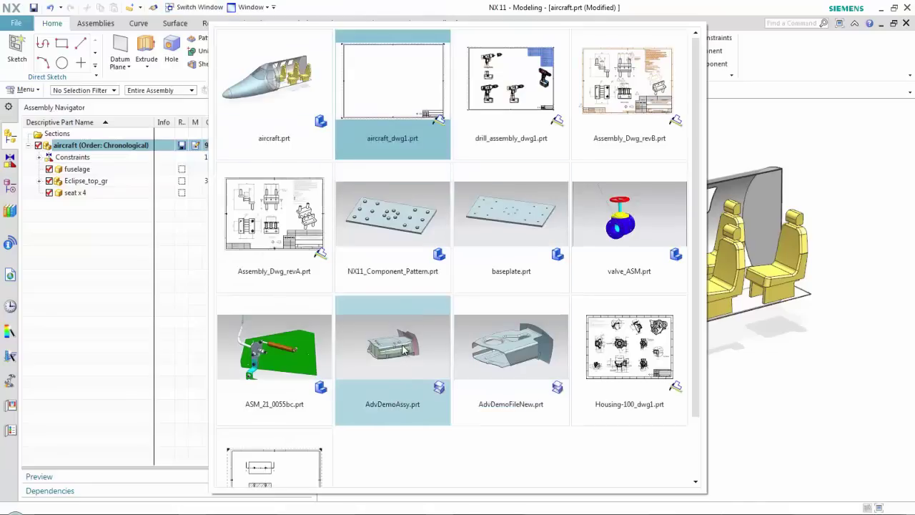
click(392, 93)
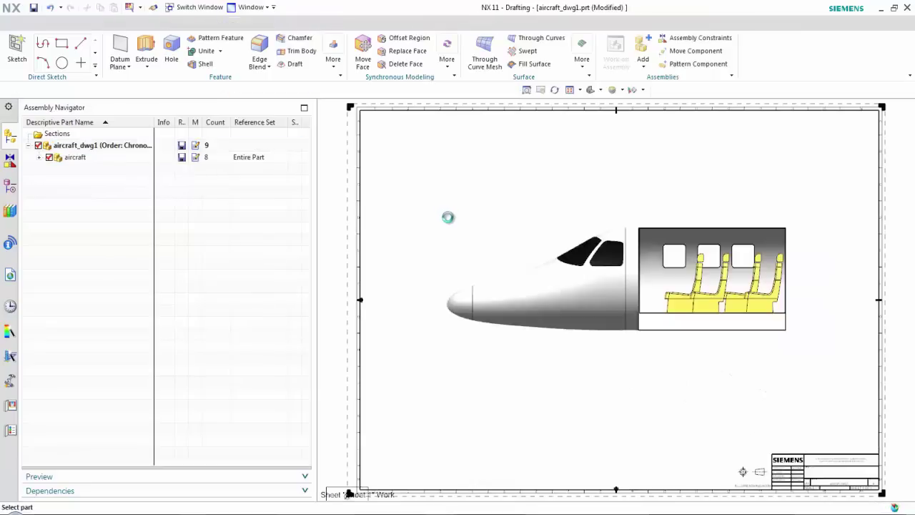
drag(336, 109, 255, 108)
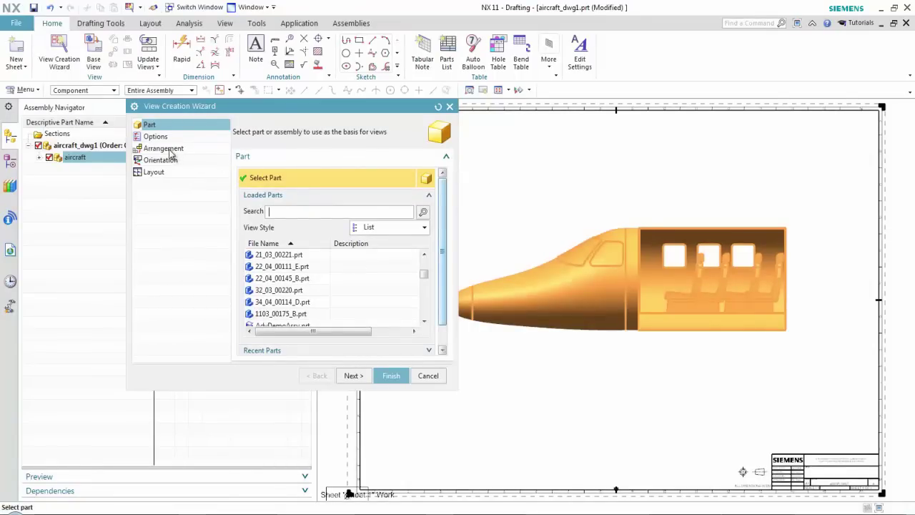
click(353, 376)
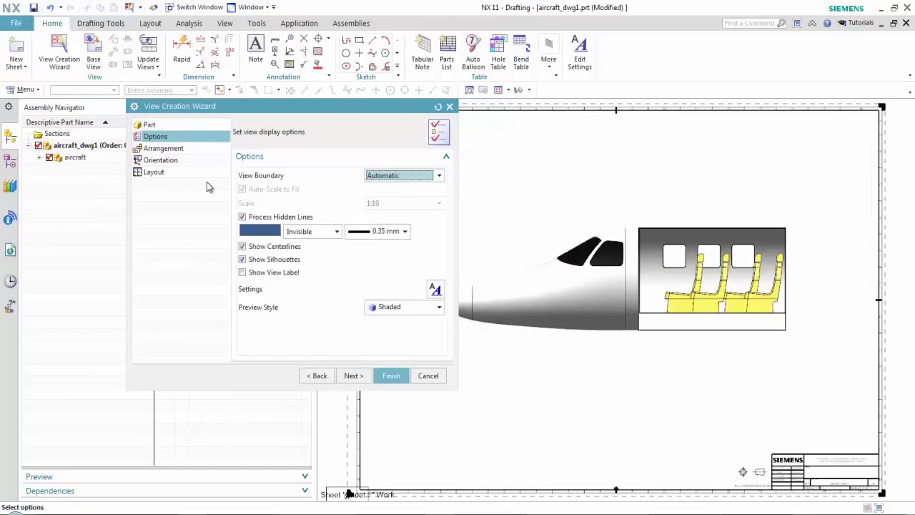
click(353, 375)
click(387, 179)
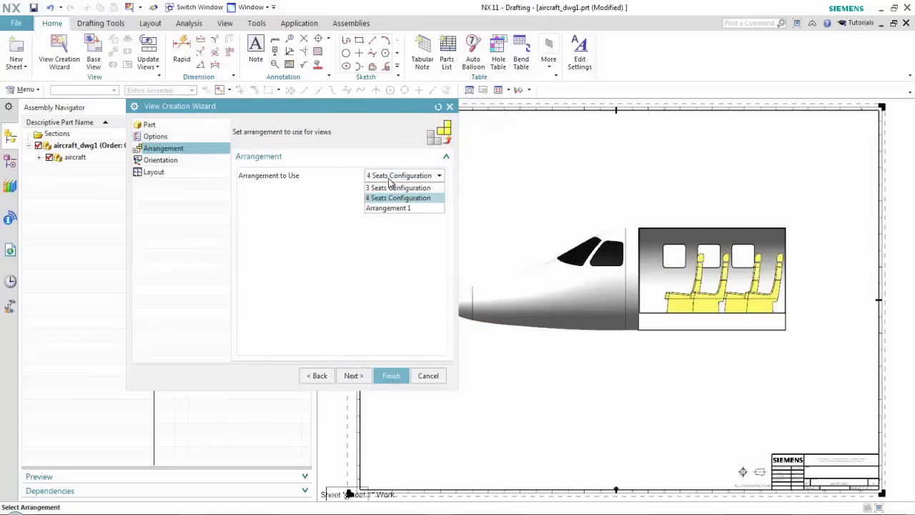
click(393, 190)
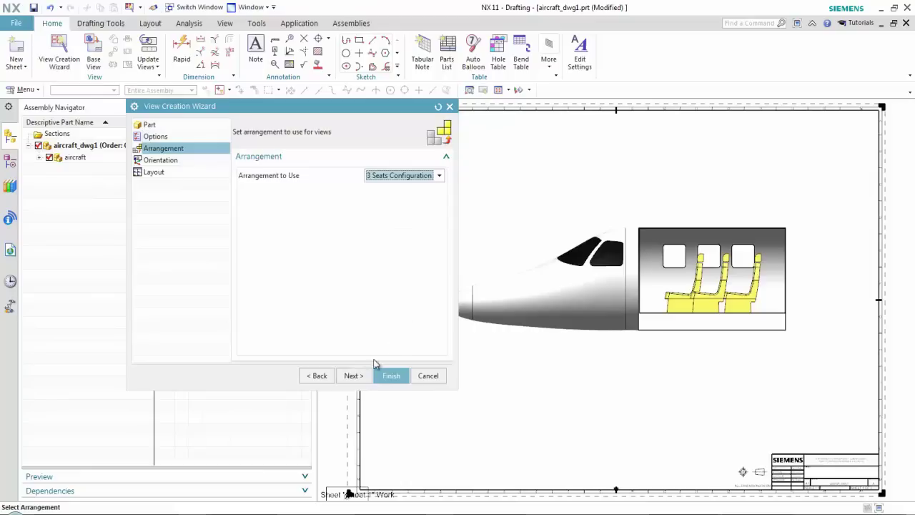
Create the aircraft view in the Front orientation and place it in the lower half of the sheet.
click(354, 376)
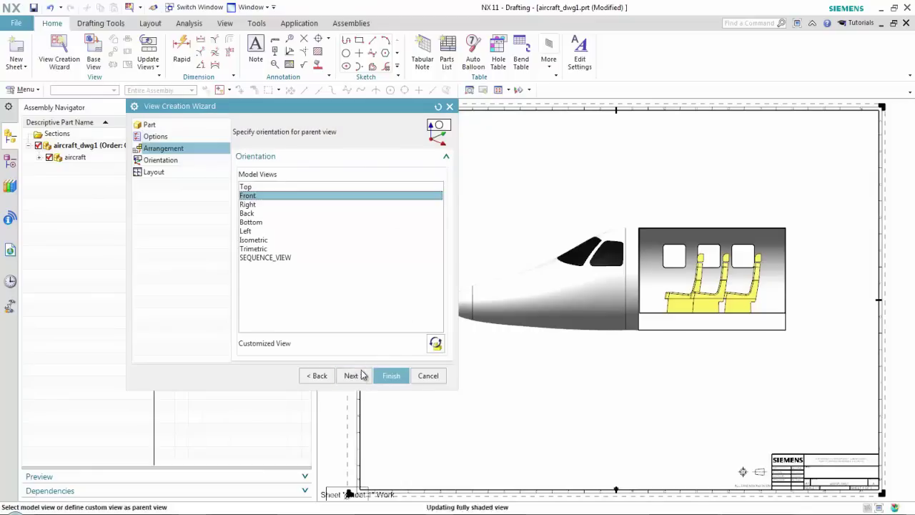
click(248, 187)
click(263, 196)
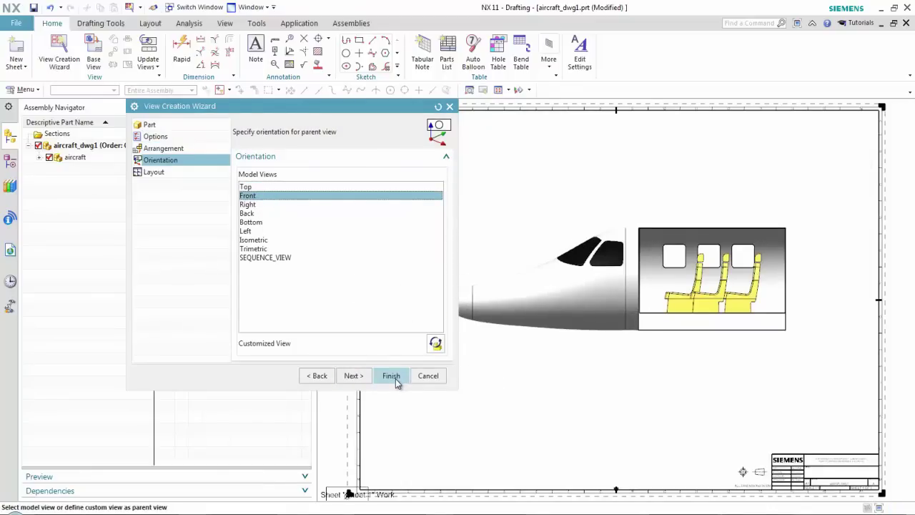
click(391, 376)
drag(630, 218, 631, 290)
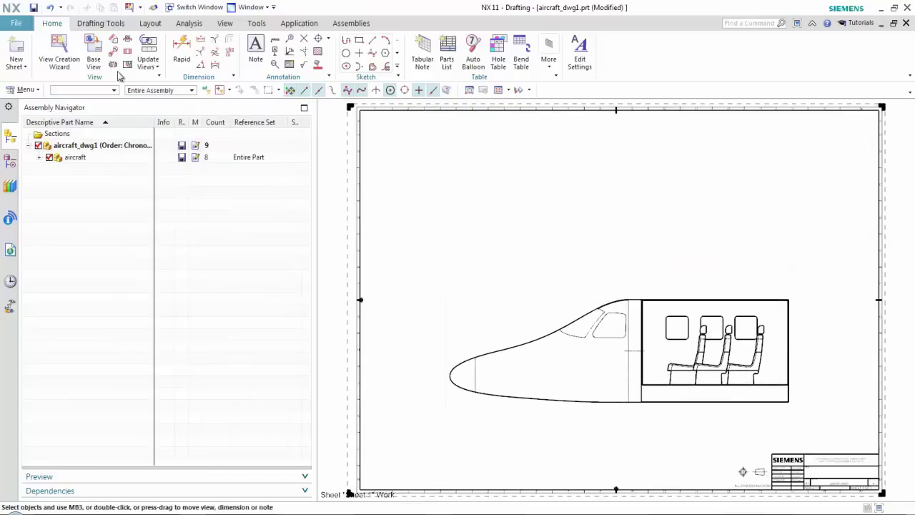
Add a base view using the Front model view, the 3 Seats Configuration arrangement and 1:10 scale, placed directly above the first view without projected views.
click(93, 53)
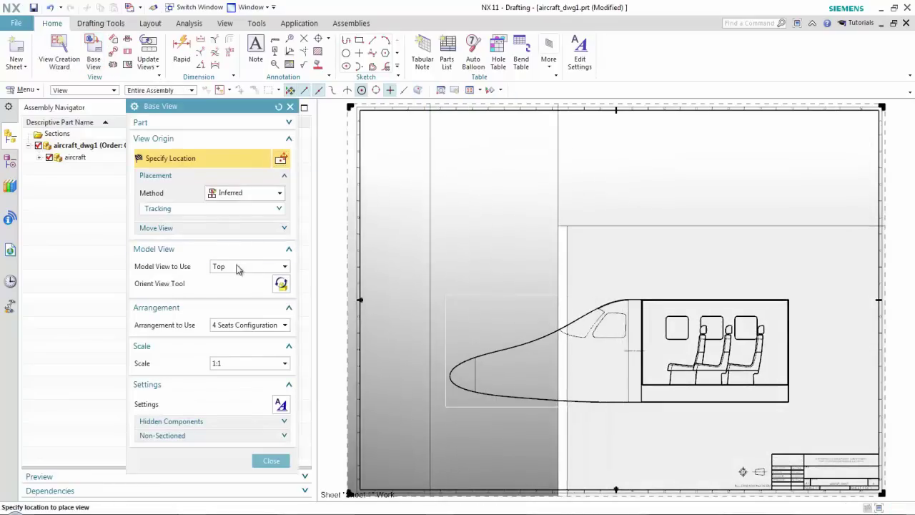
click(238, 268)
click(227, 286)
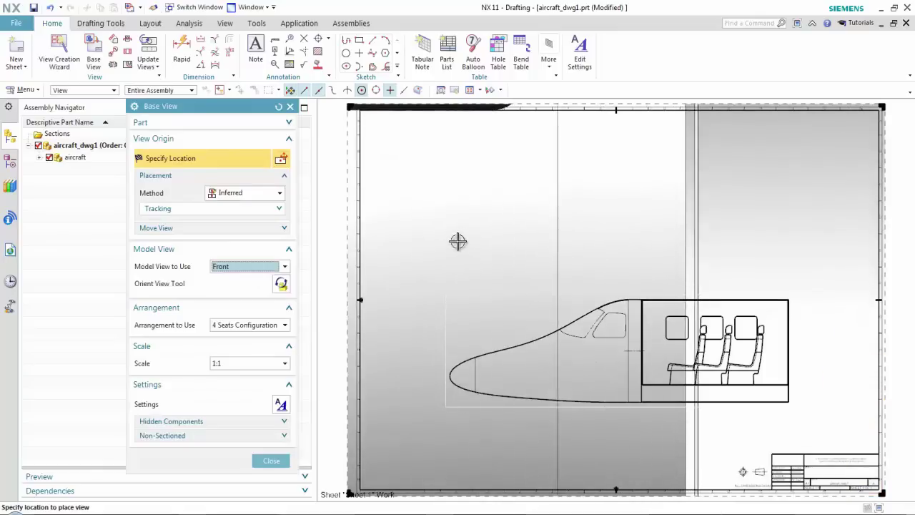
click(252, 267)
click(236, 279)
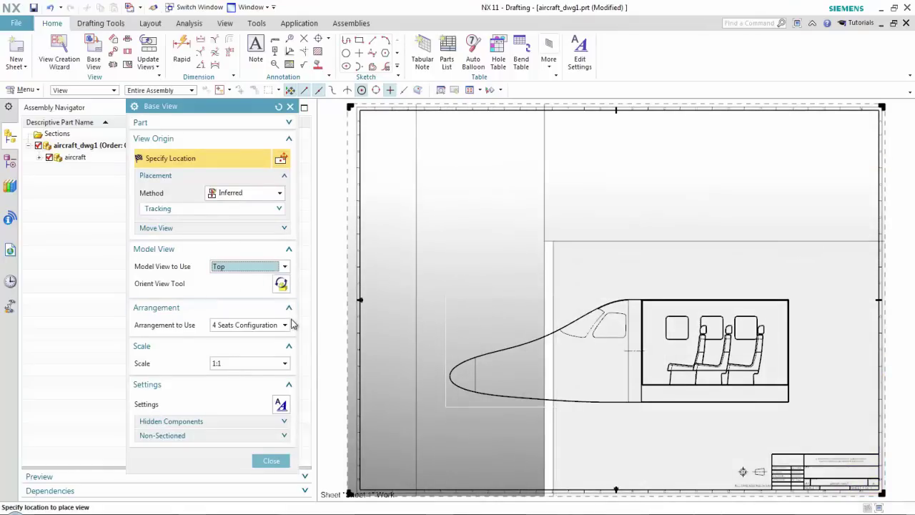
click(246, 266)
click(236, 291)
click(252, 325)
click(243, 337)
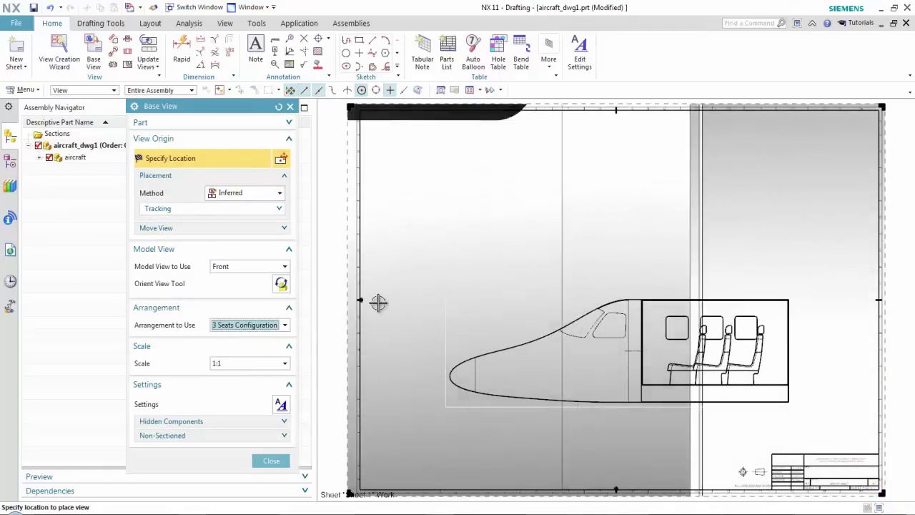
click(248, 365)
click(222, 435)
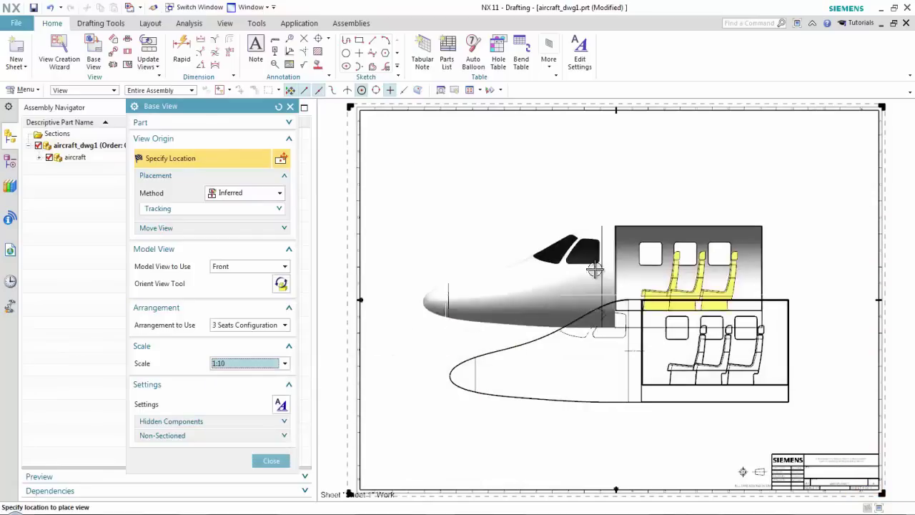
click(618, 205)
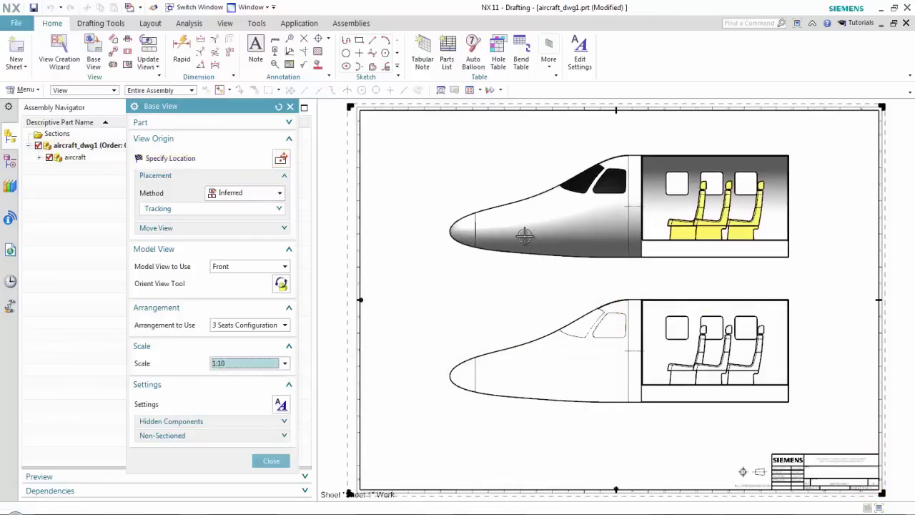
click(279, 417)
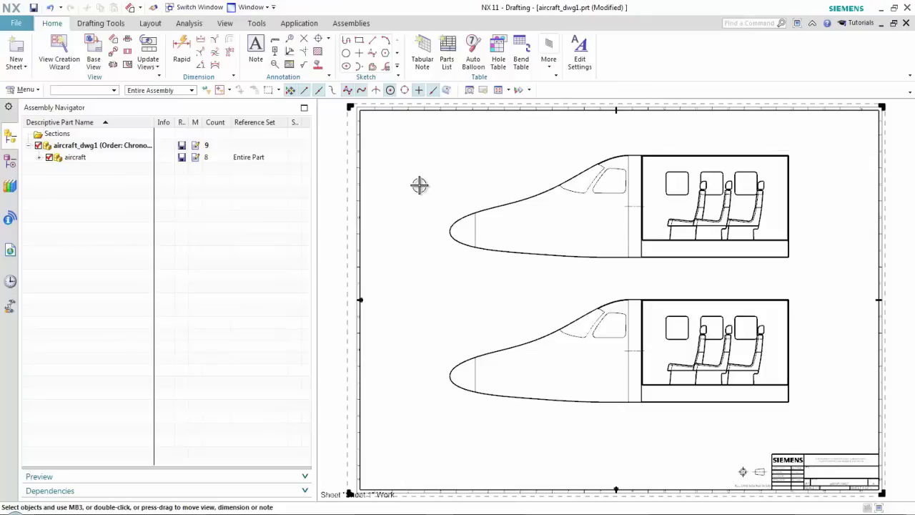
Change the upper front view's arrangement to 4 Seats Configuration and display the drawing's sheet and view tree.
click(544, 148)
click(583, 129)
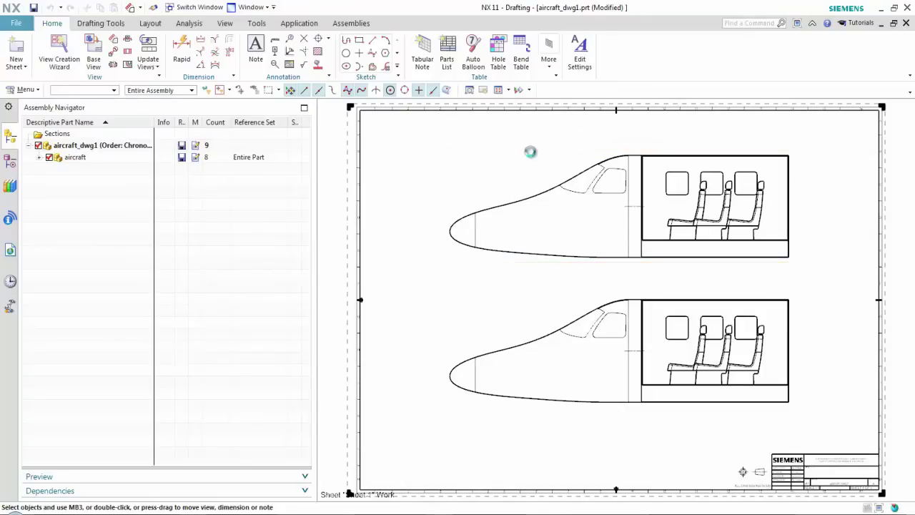
click(252, 295)
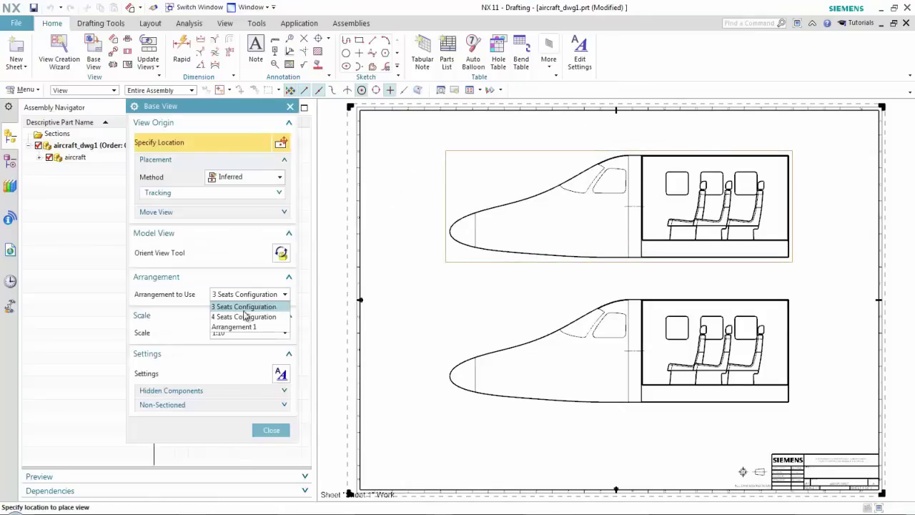
click(245, 316)
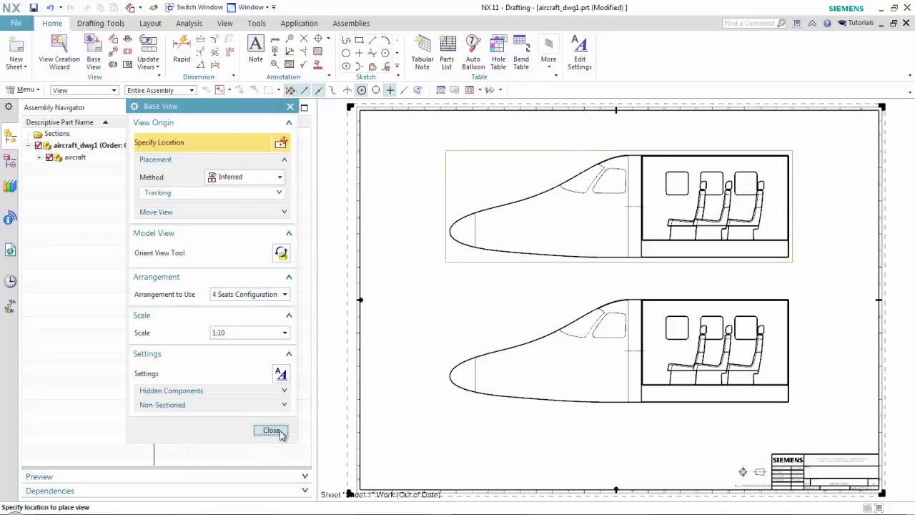
click(272, 431)
click(15, 163)
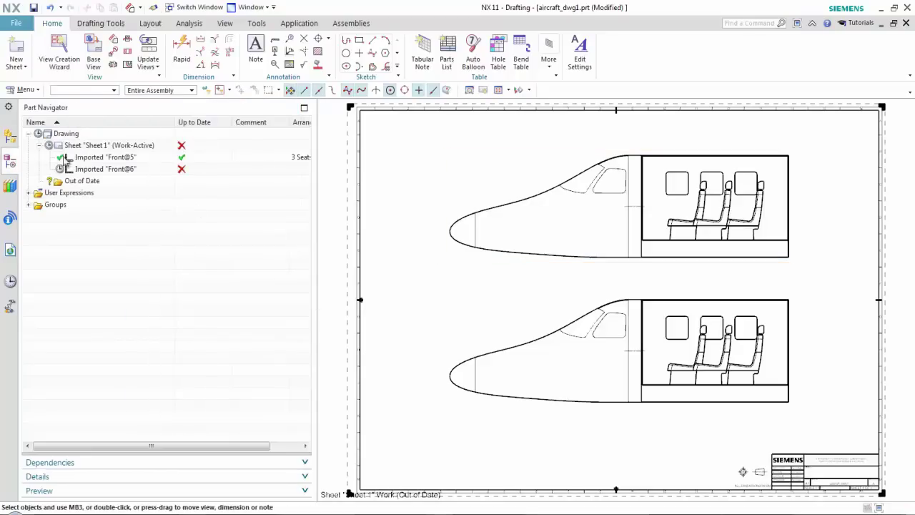
Update Sheet 1 of the aircraft drawing from its drawing tree entry.
right_click(77, 147)
click(100, 151)
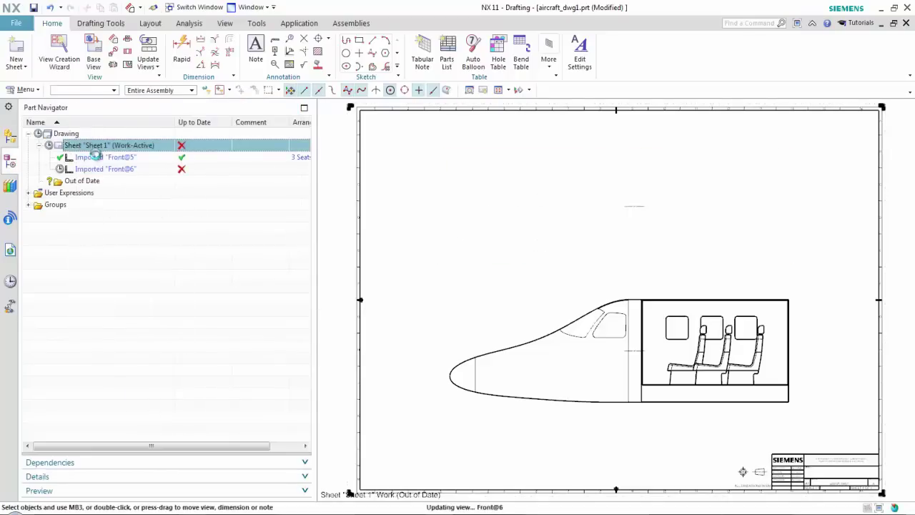
Change the lower front view's arrangement to 4 Seats Configuration and update that view.
click(562, 295)
click(600, 278)
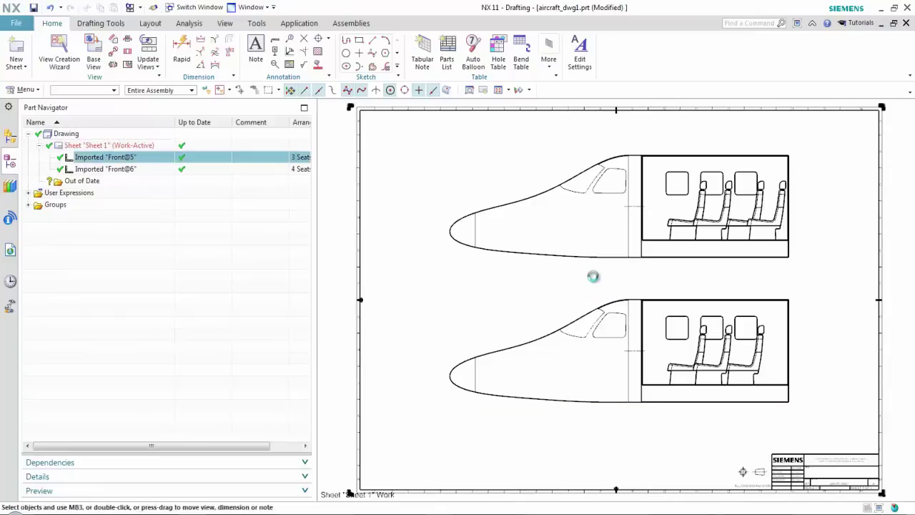
click(261, 294)
click(256, 317)
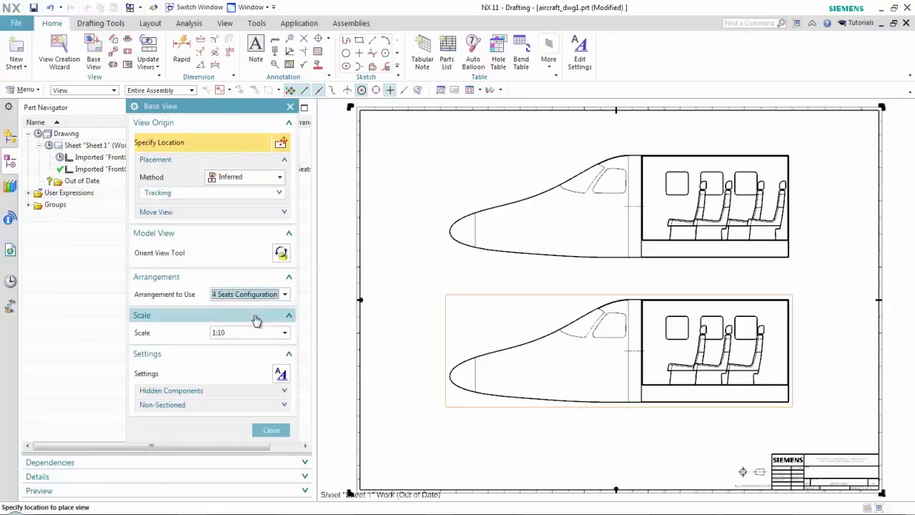
click(271, 429)
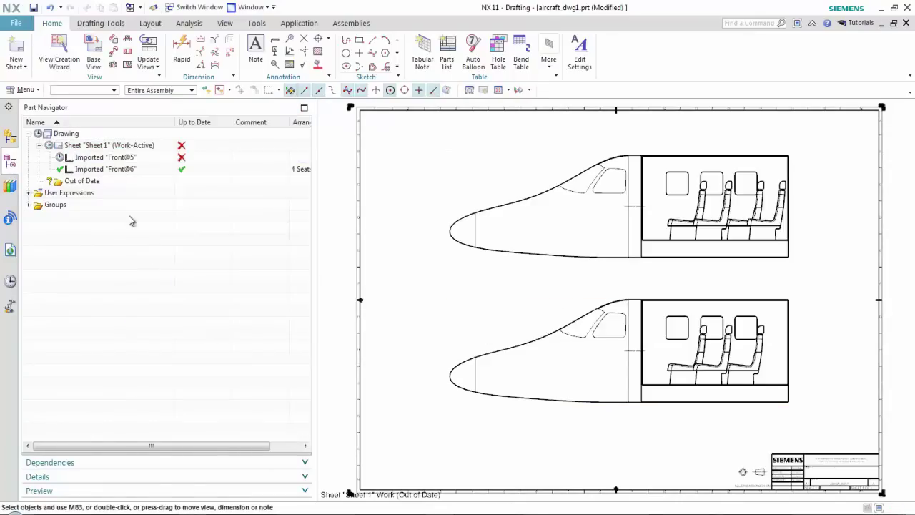
right_click(98, 158)
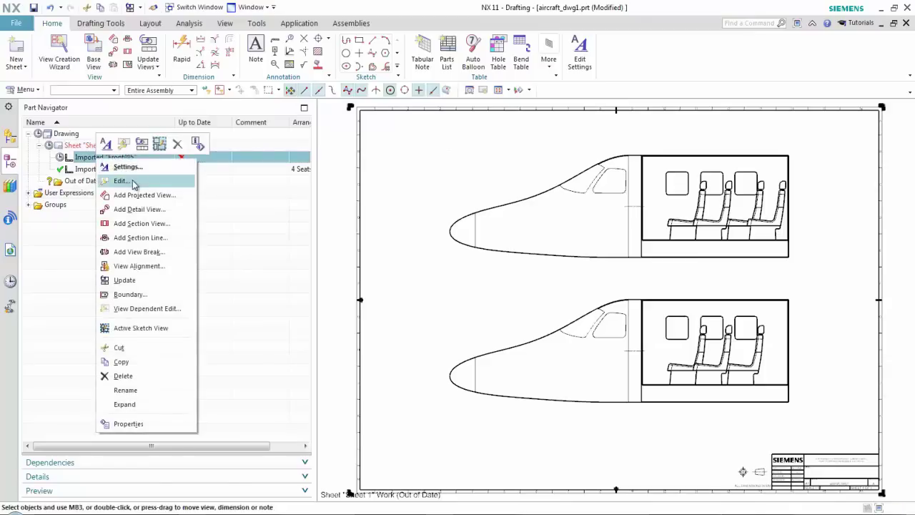
click(139, 280)
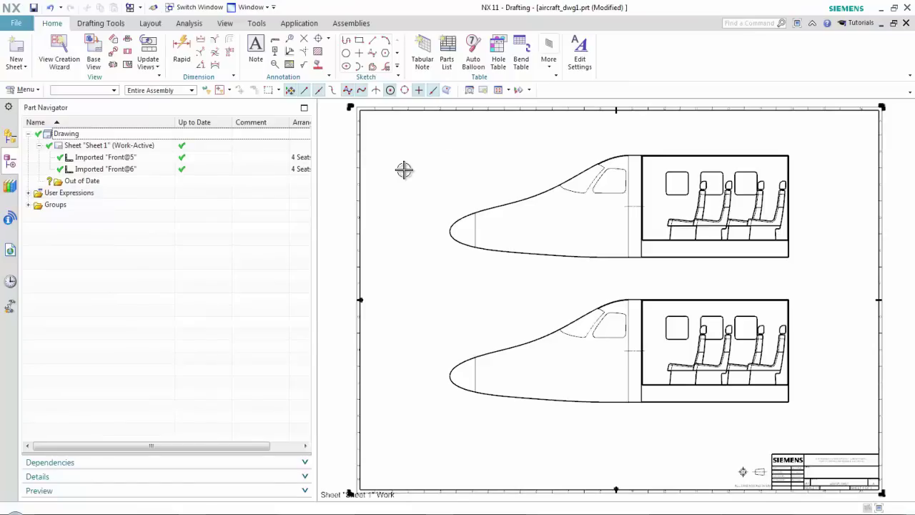
Open the exhaust_valve_dwg1.prt drawing from the view break folder.
click(24, 23)
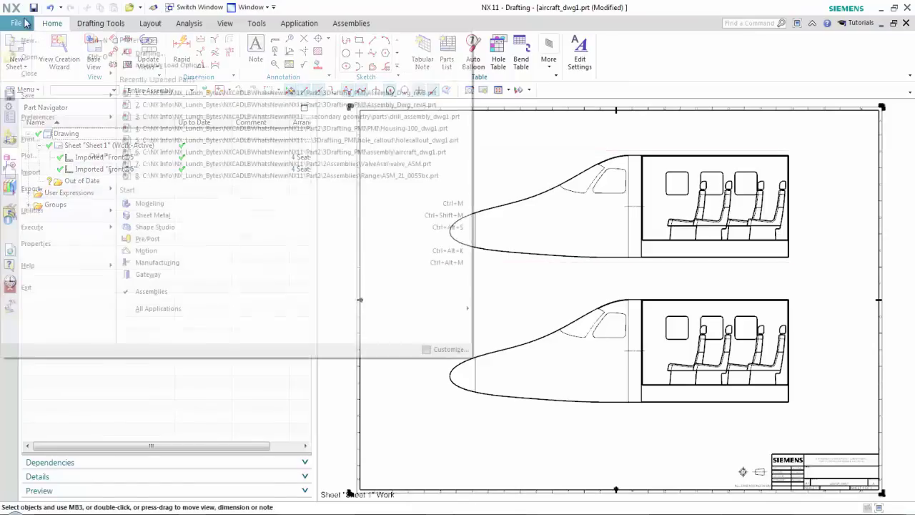
click(34, 56)
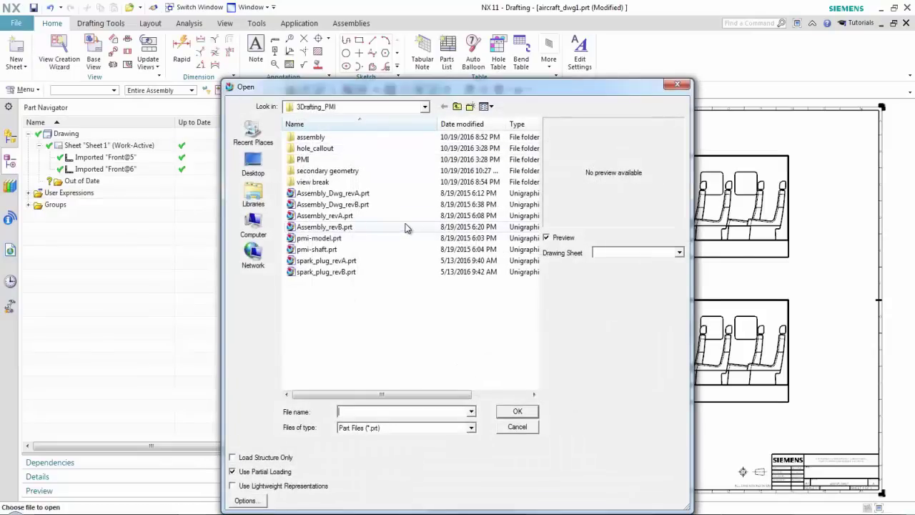
double_click(322, 183)
click(330, 149)
click(527, 413)
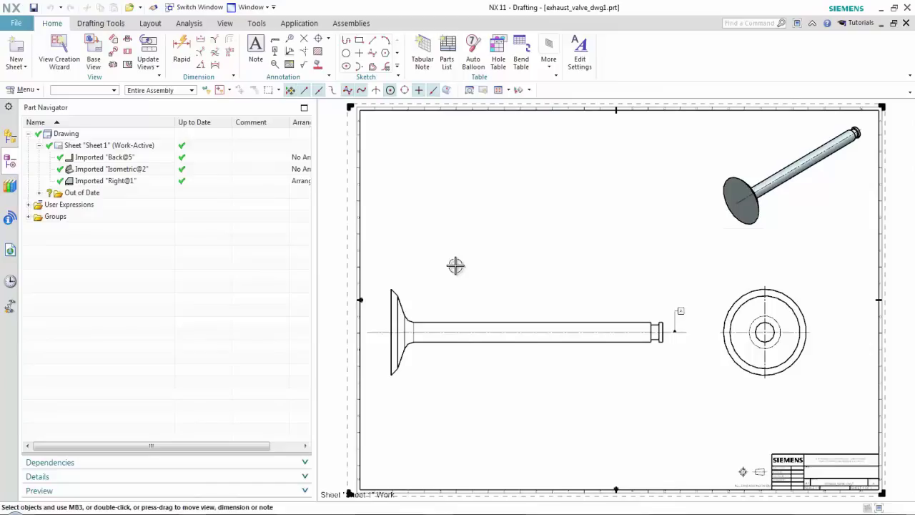
Review the view break line style and workflow options in the Drafting Preferences, and leave them without changes.
scroll(455, 265, up, 4)
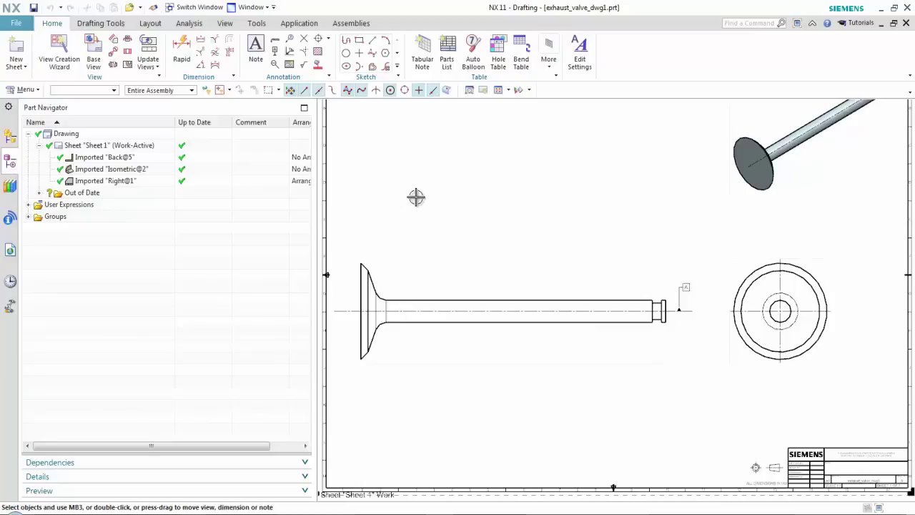
click(26, 27)
click(150, 55)
drag(231, 214, 236, 289)
click(180, 320)
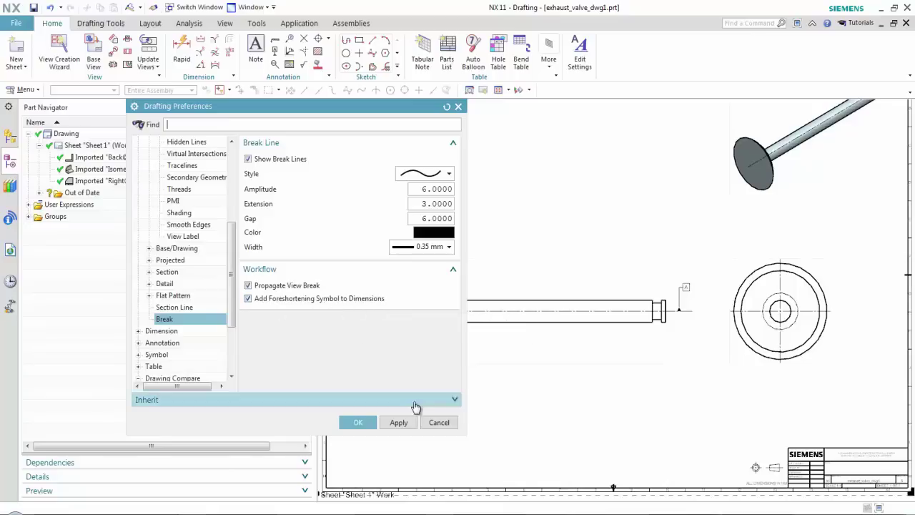
click(439, 422)
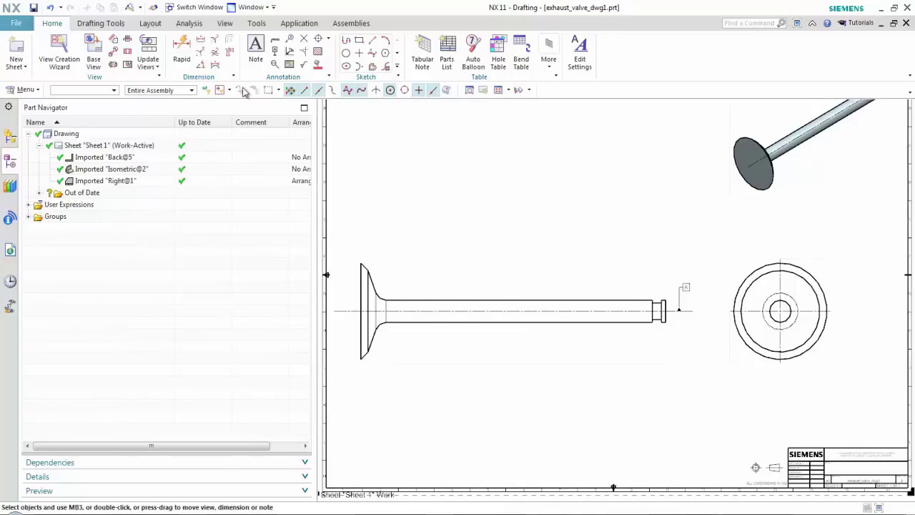
click(182, 47)
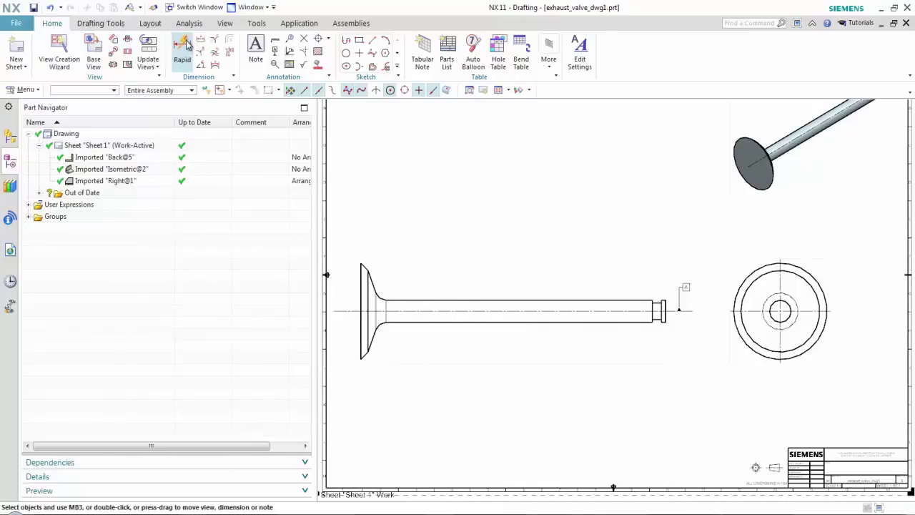
click(358, 271)
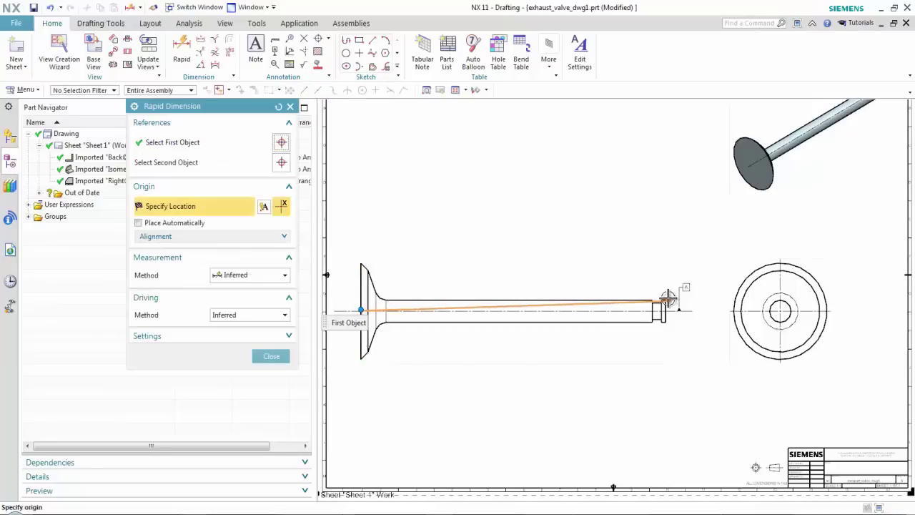
click(666, 301)
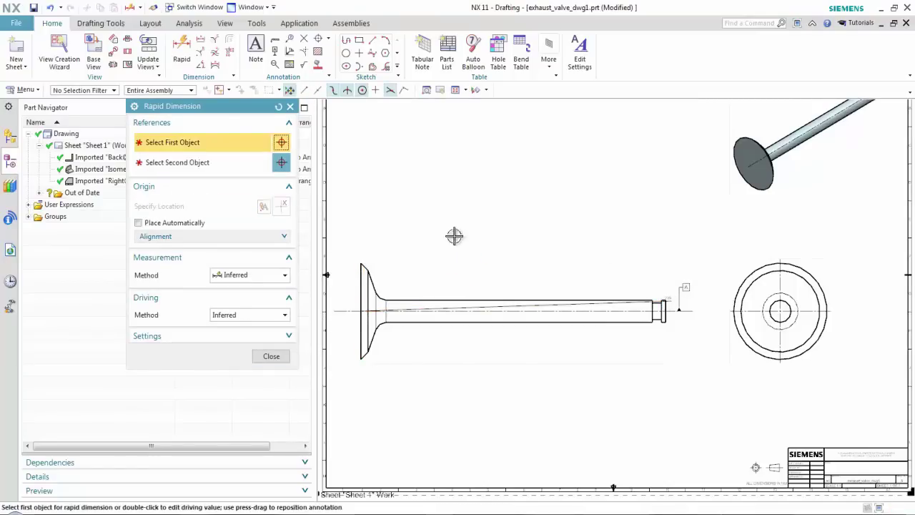
click(271, 355)
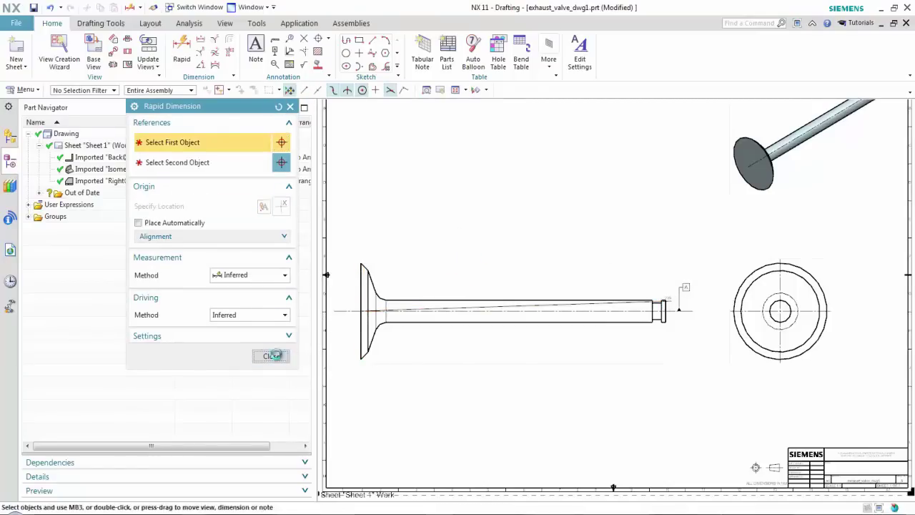
click(183, 50)
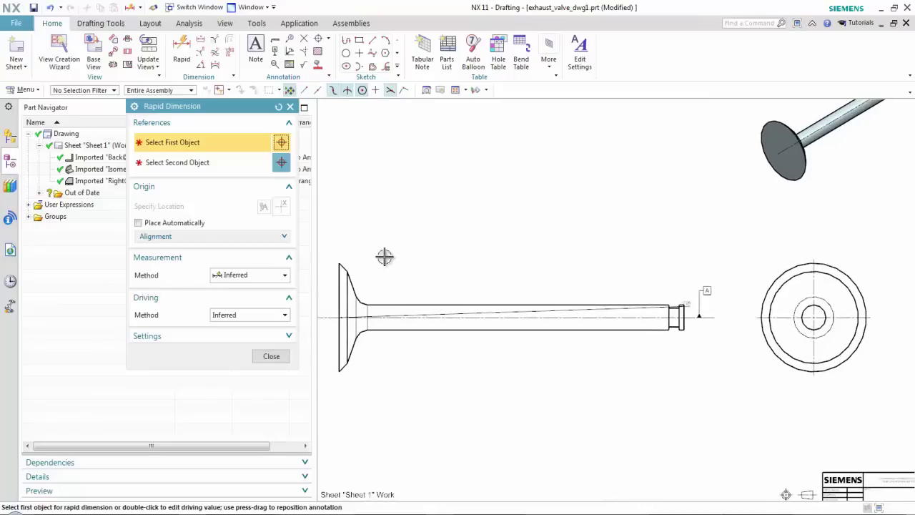
click(271, 356)
click(676, 298)
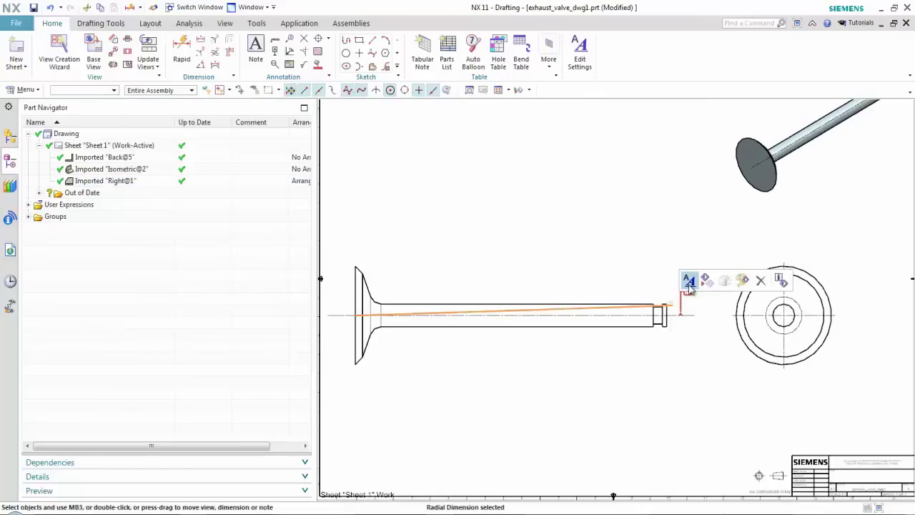
key(Escape)
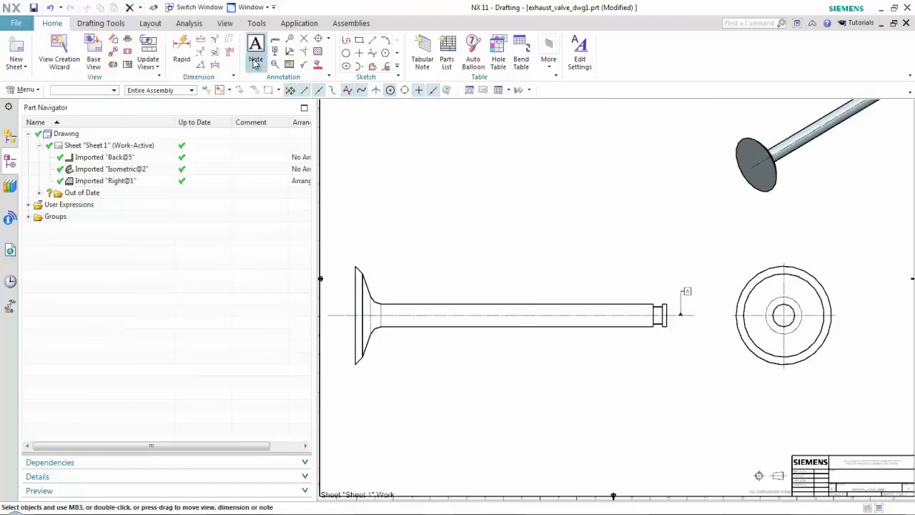
Add a rapid dimension for the valve's overall length, from the head face to the stem's end face, placed above the side view.
click(181, 50)
scroll(374, 269, up, 3)
click(364, 268)
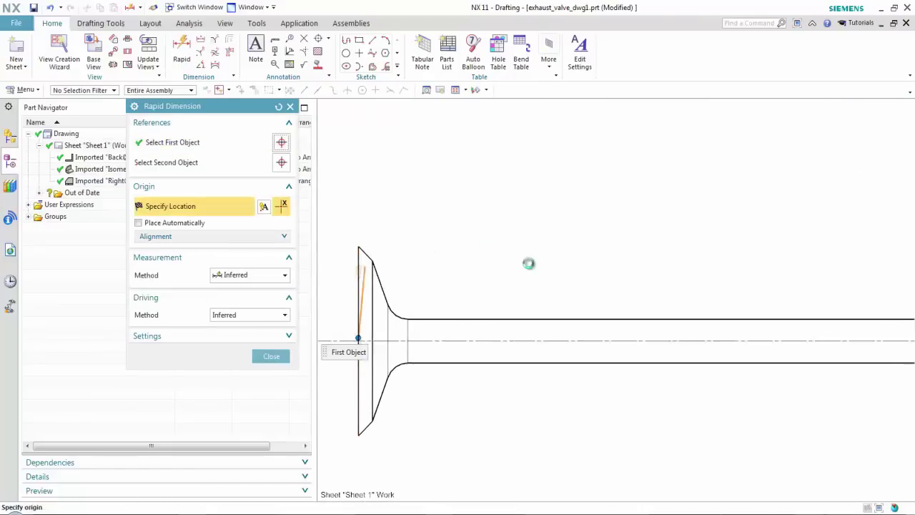
scroll(694, 307, down, 2)
scroll(686, 321, up, 1)
click(236, 165)
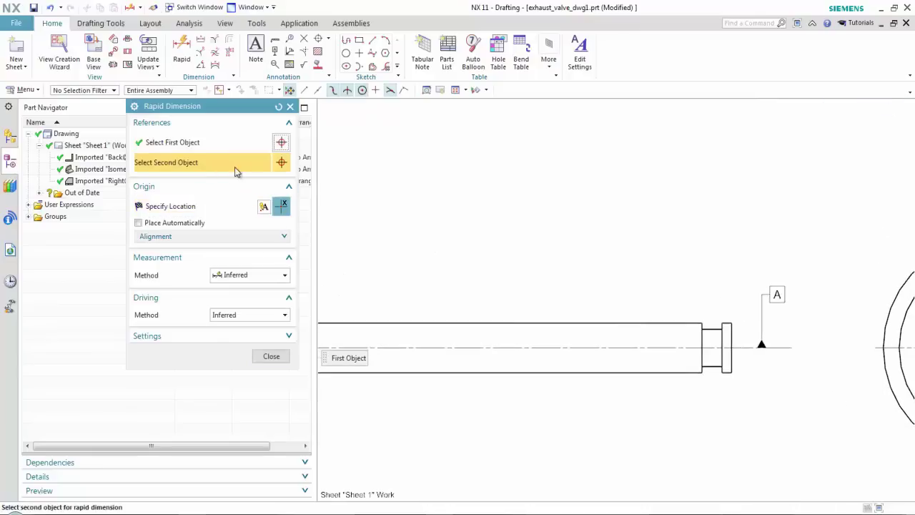
click(731, 329)
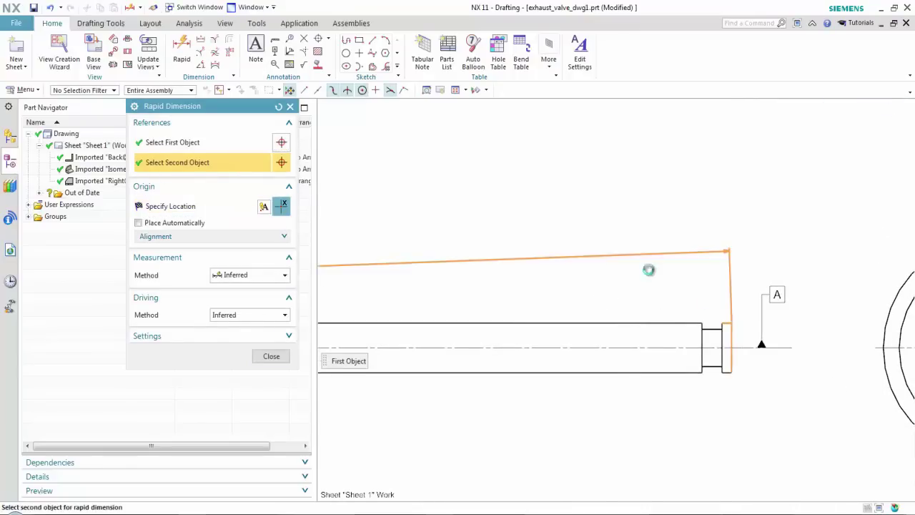
click(516, 245)
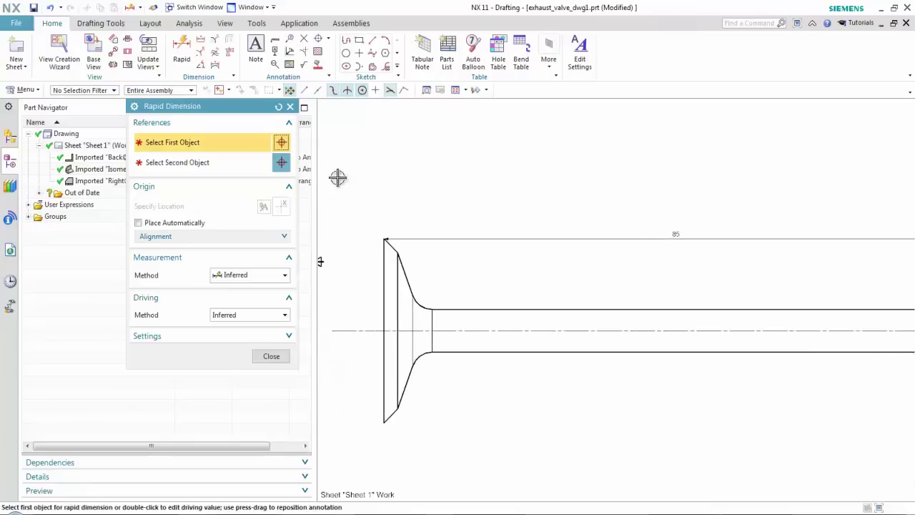
Dimension the thickness of the valve head's chamfered rim below the head, with the text moved outside the extension lines.
click(385, 420)
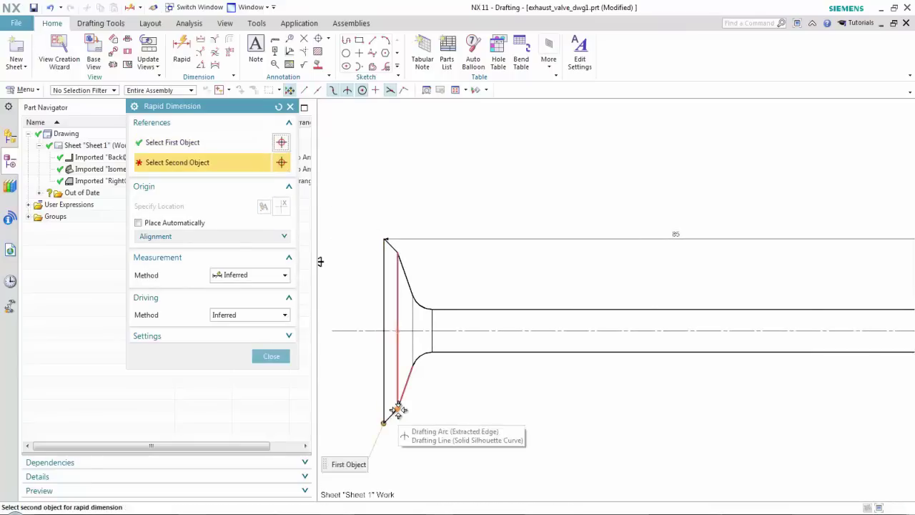
click(394, 434)
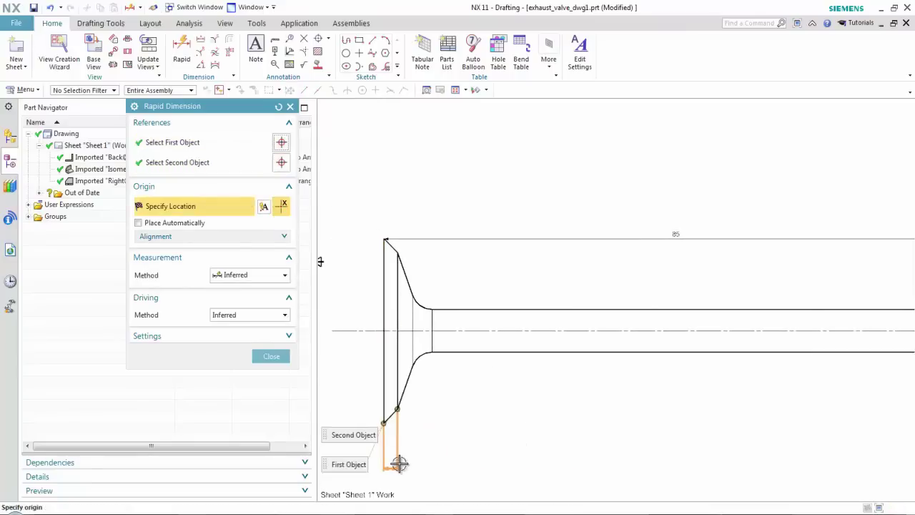
click(411, 463)
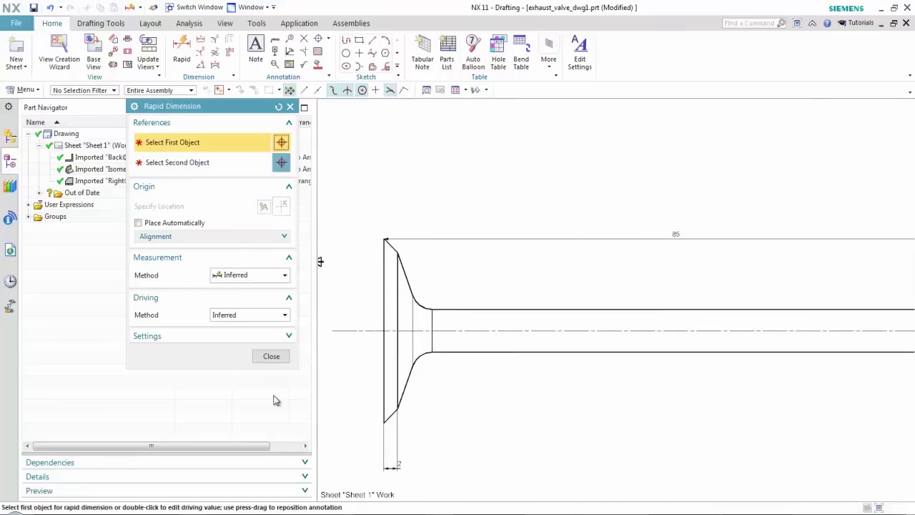
click(271, 355)
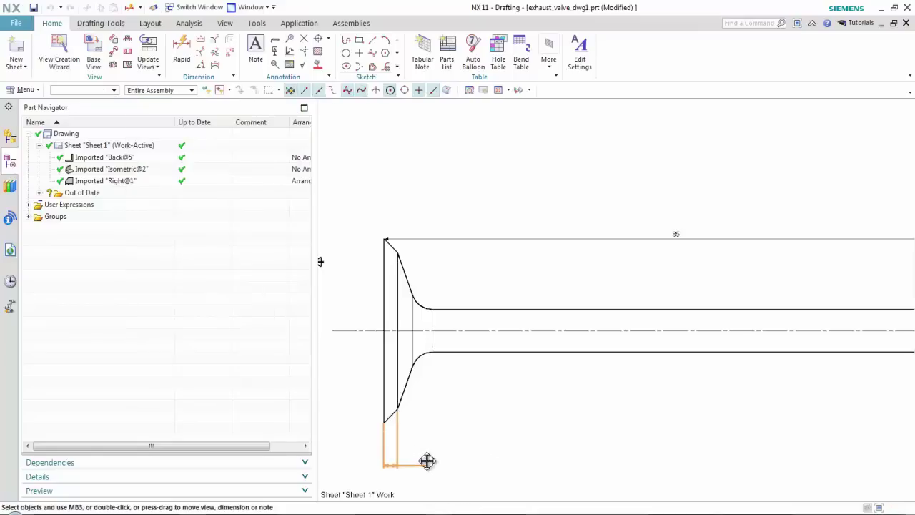
scroll(474, 333, up, 1)
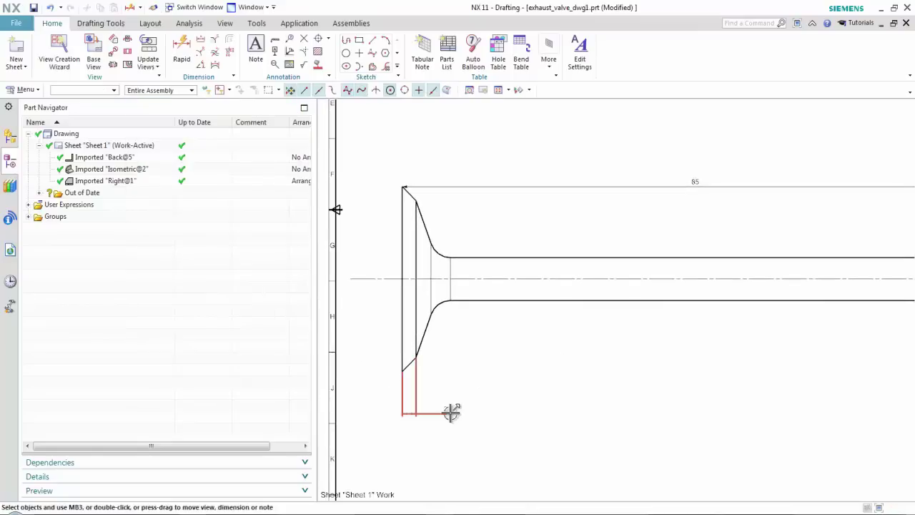
Start a Regular view break on the valve's side view and anchor Break Line 1 at the edge where the head fillet meets the stem.
scroll(480, 405, down, 2)
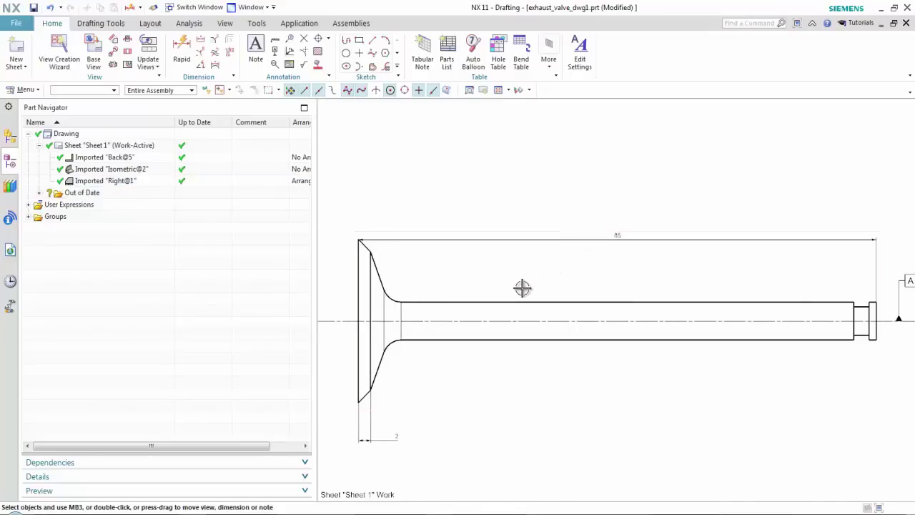
right_click(464, 243)
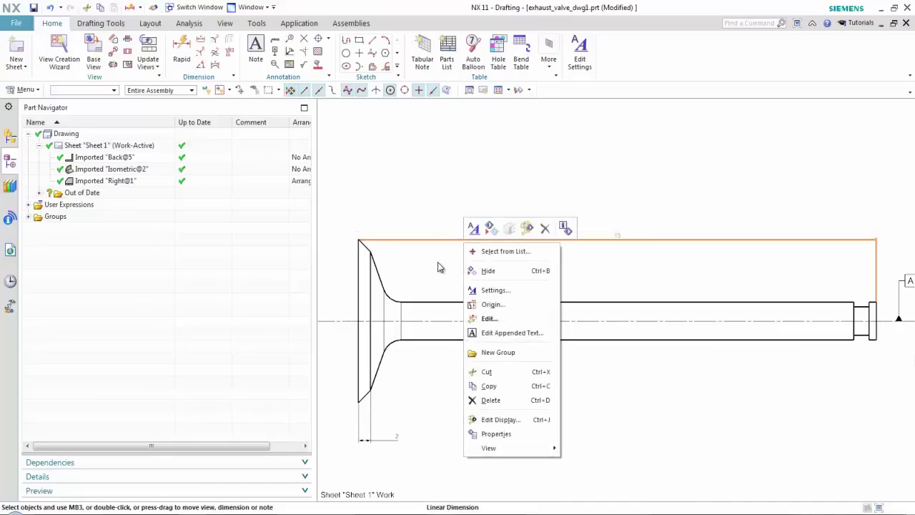
click(437, 265)
click(351, 268)
right_click(349, 266)
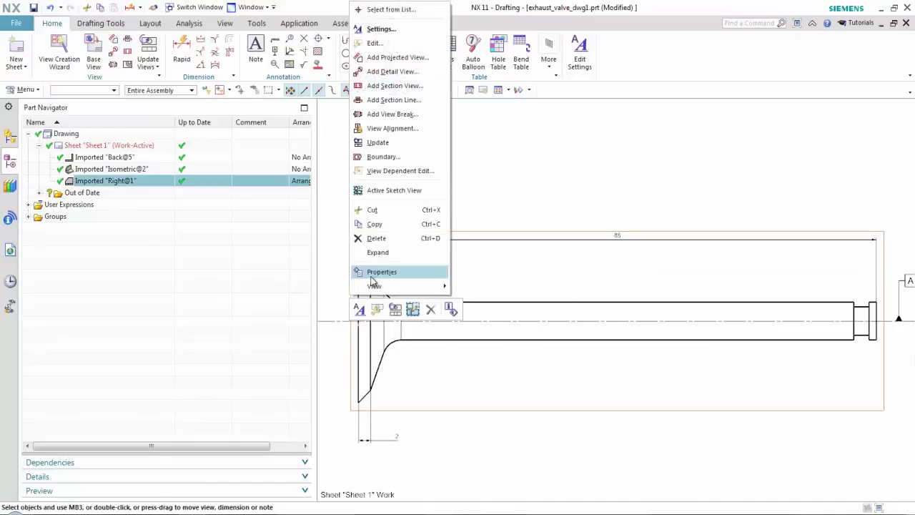
click(394, 115)
scroll(500, 186, up, 2)
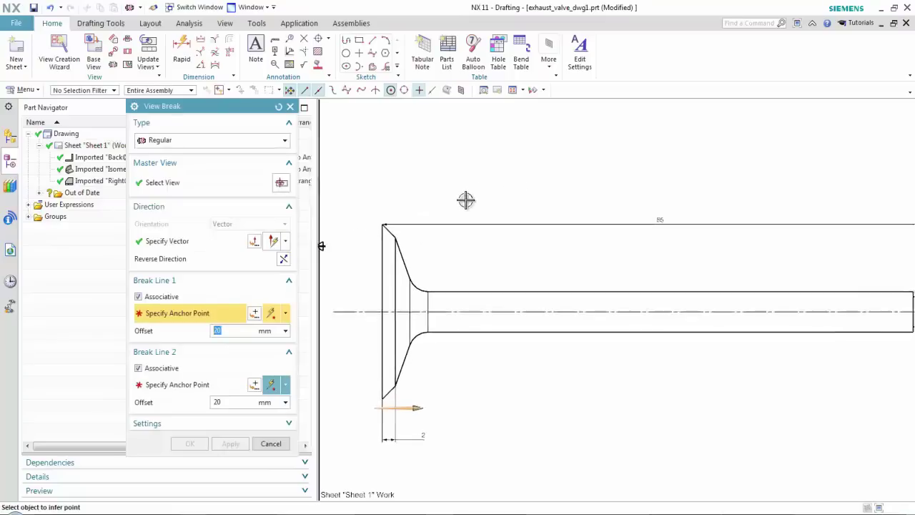
scroll(333, 310, up, 2)
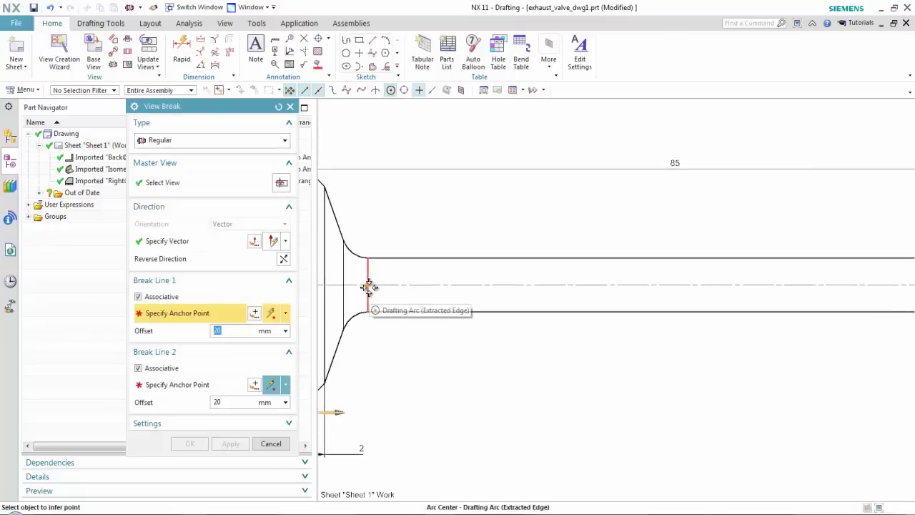
click(368, 287)
Anchor Break Line 2 of the view break at the stem edge beside the groove near the valve's end.
scroll(496, 318, down, 2)
scroll(610, 329, up, 2)
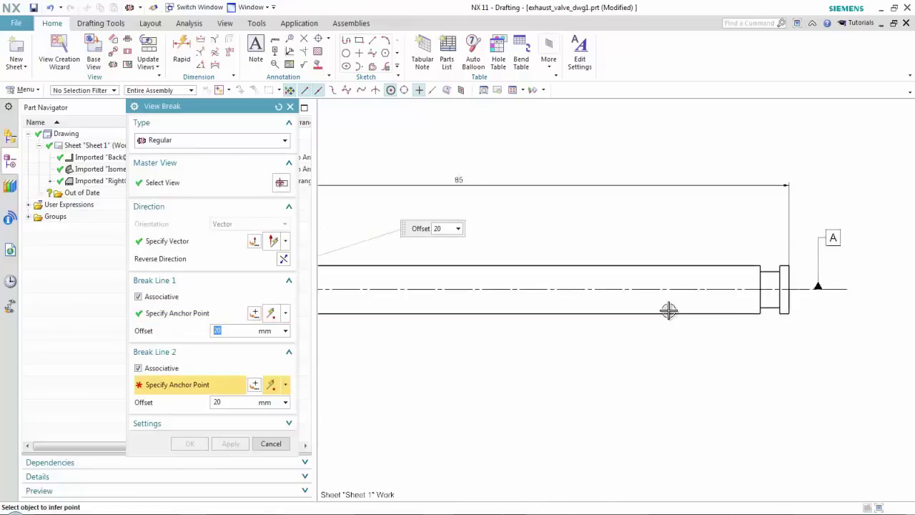
click(746, 289)
scroll(568, 368, down, 3)
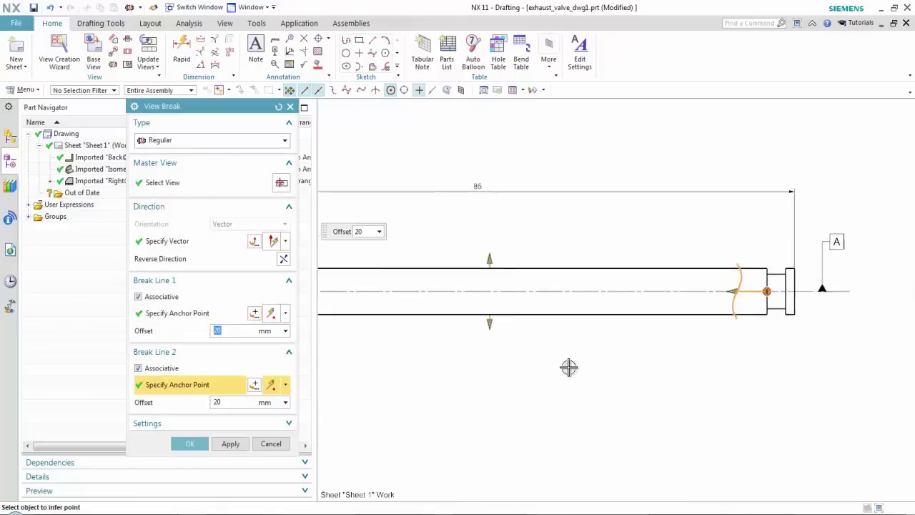
Create the Regular view break on the valve's side view from the two anchored break lines and finish the command.
click(230, 443)
click(270, 443)
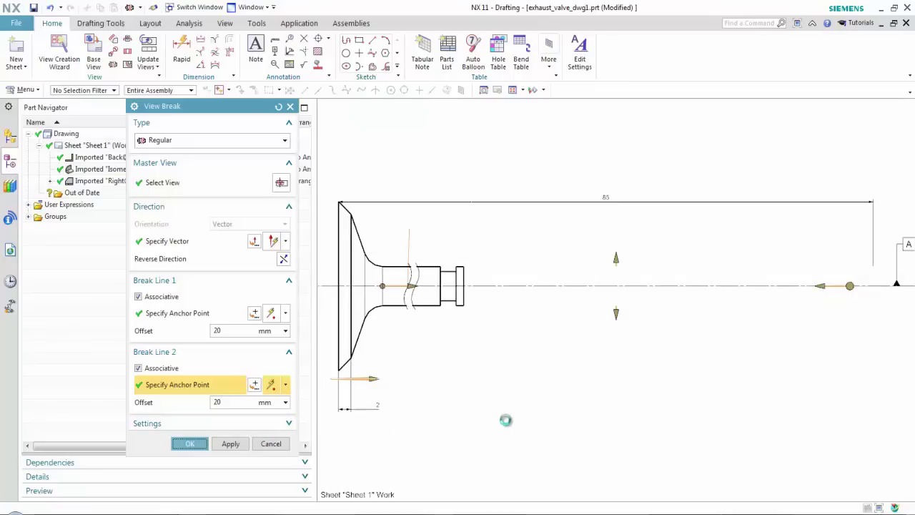
scroll(606, 343, up, 2)
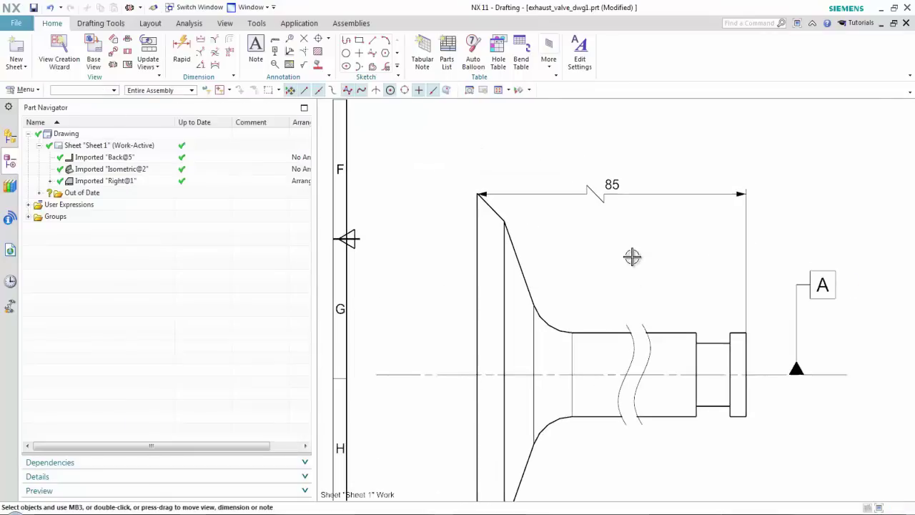
scroll(632, 256, down, 1)
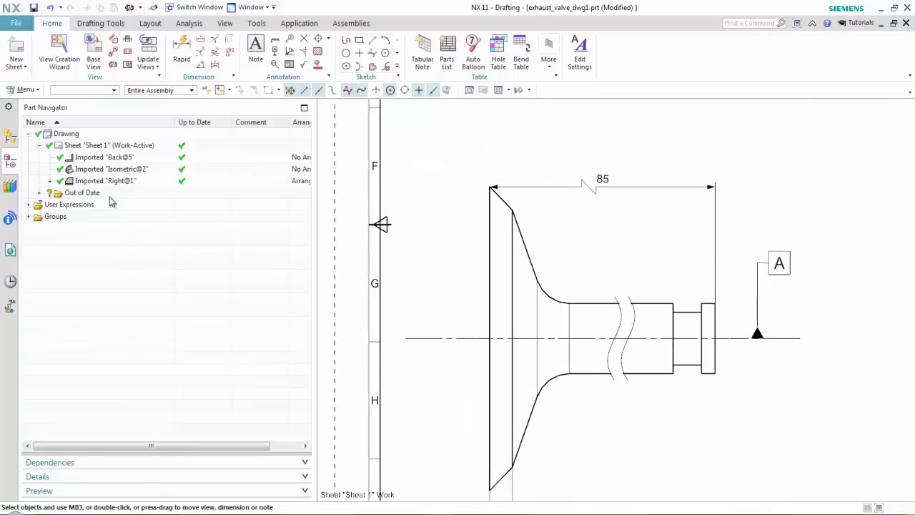
Switch View Break "1" under the imported Right view off and back on twice to compare the full and broken views.
click(49, 183)
click(71, 194)
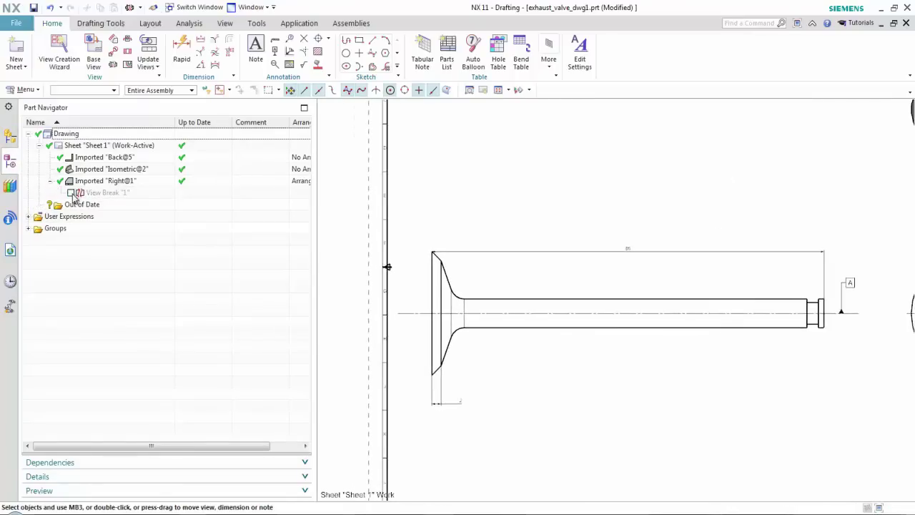
click(71, 194)
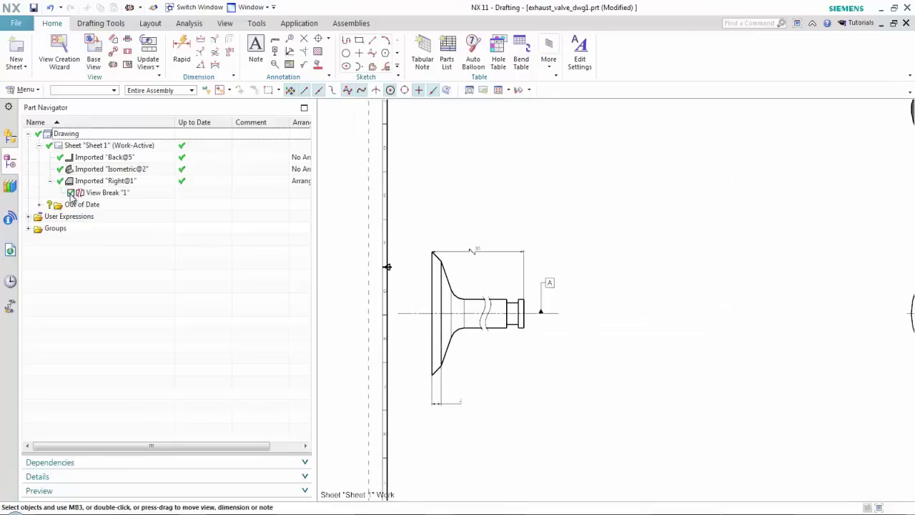
click(71, 193)
click(71, 193)
scroll(739, 269, up, 5)
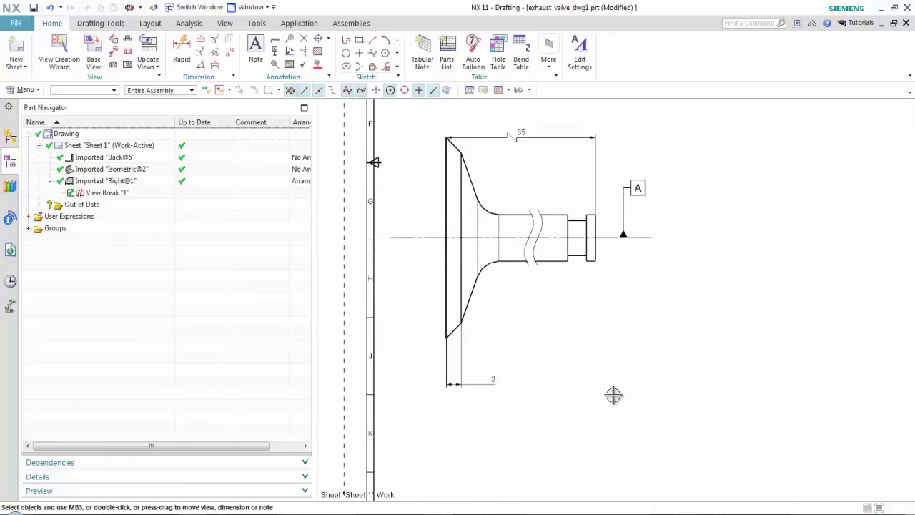
scroll(613, 394, down, 5)
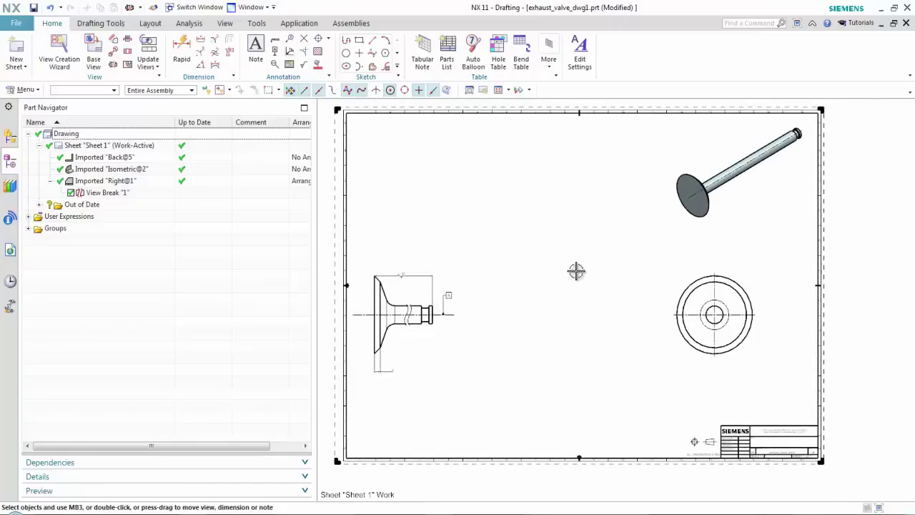
Switch to the holecallout_dwg1.prt drawing and bring its top view and section A-A into view.
click(169, 7)
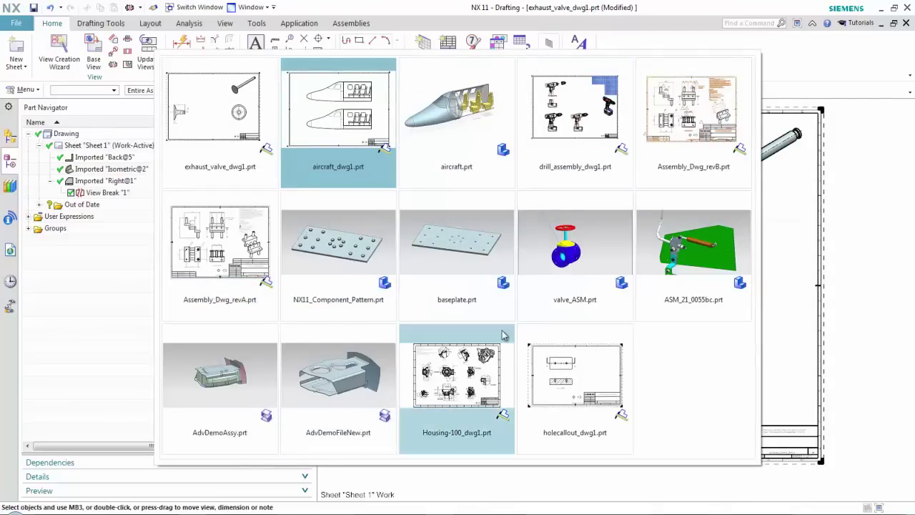
click(572, 375)
scroll(414, 262, up, 3)
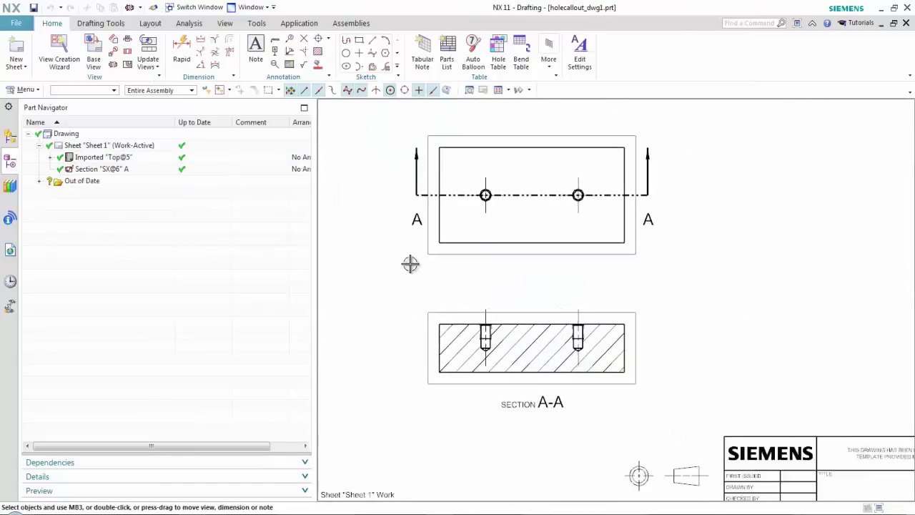
scroll(511, 302, up, 2)
scroll(508, 265, down, 3)
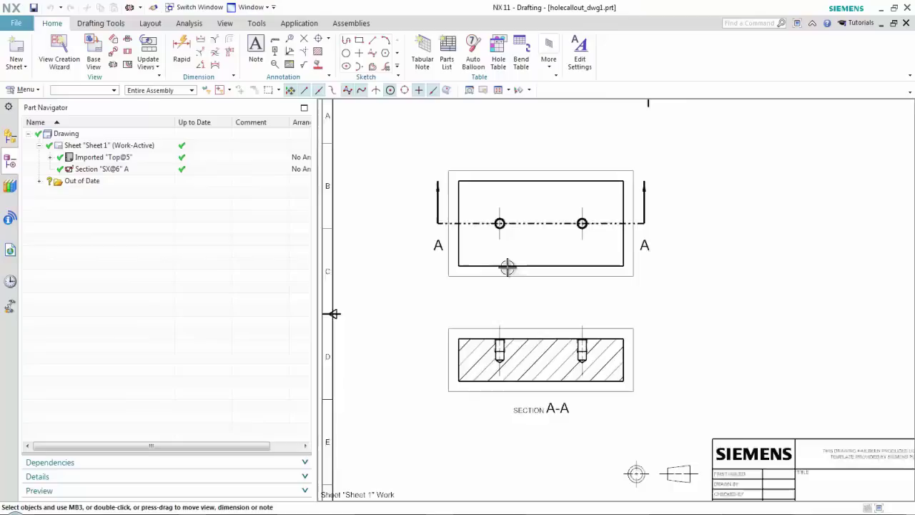
click(201, 41)
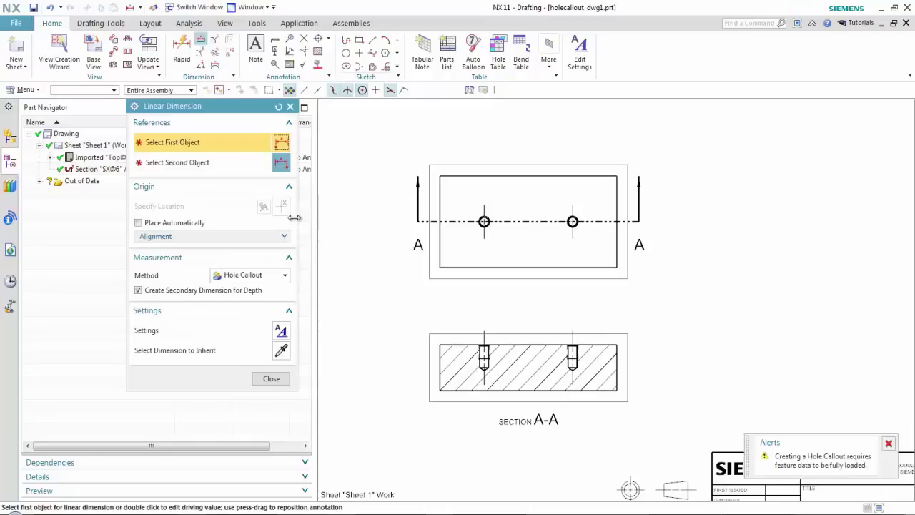
click(243, 279)
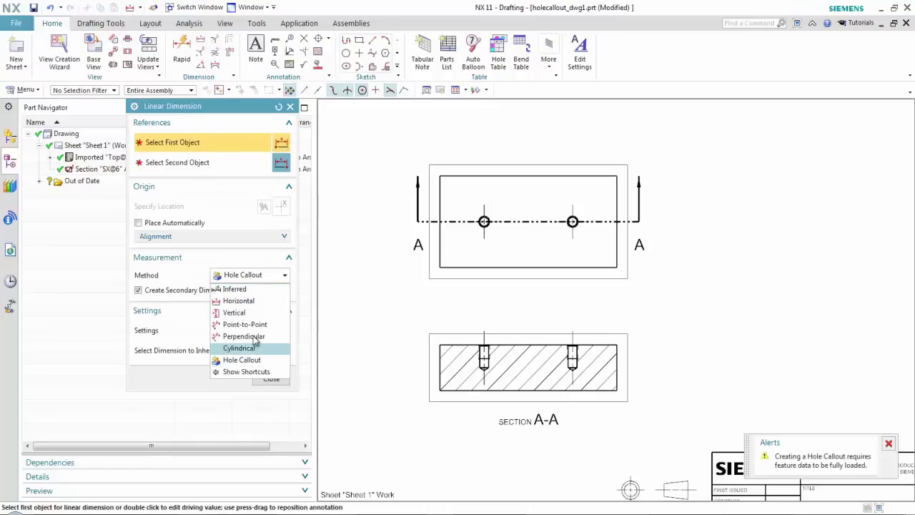
click(247, 274)
click(271, 379)
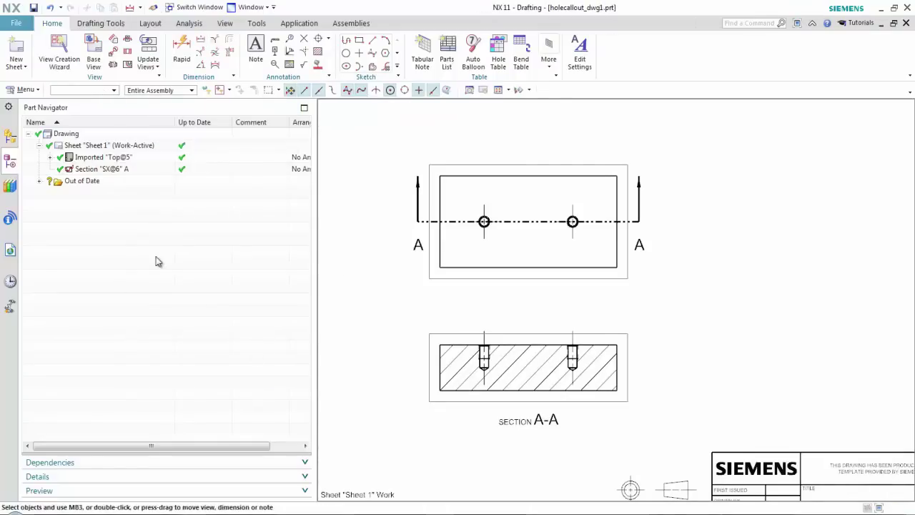
Fully load the holecallout component of the drawing so that its hole feature data is available.
click(9, 136)
click(77, 156)
right_click(77, 156)
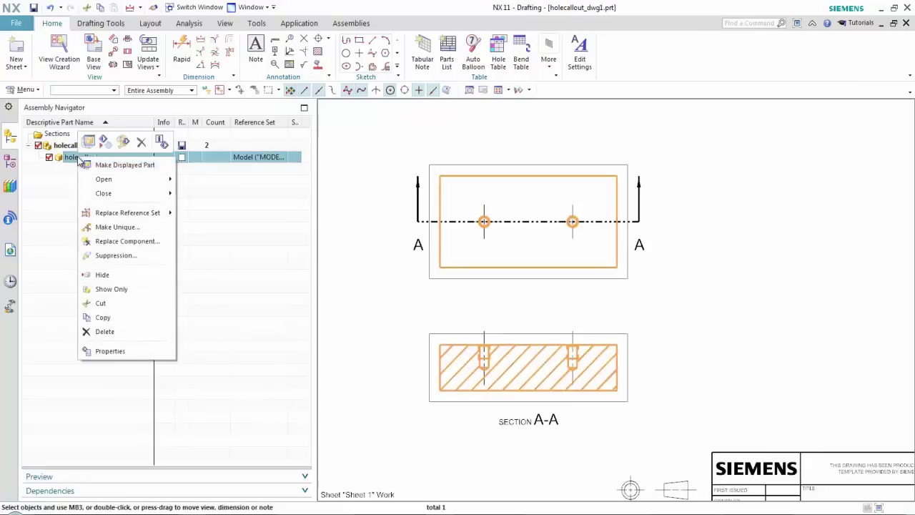
mouse_move(117, 178)
click(208, 180)
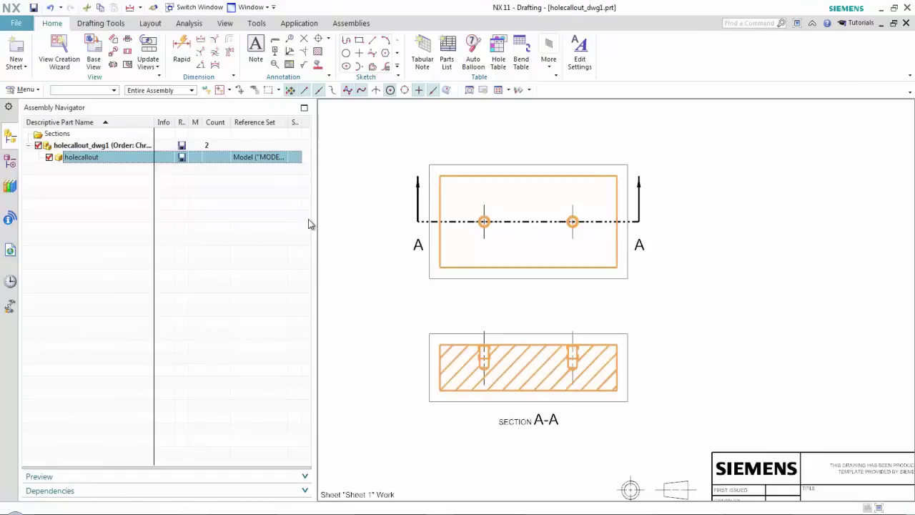
Start a Linear Dimension with the Hole Callout method and include Thread Depth in the callout parameters for the Threaded Hole type.
click(201, 43)
click(238, 276)
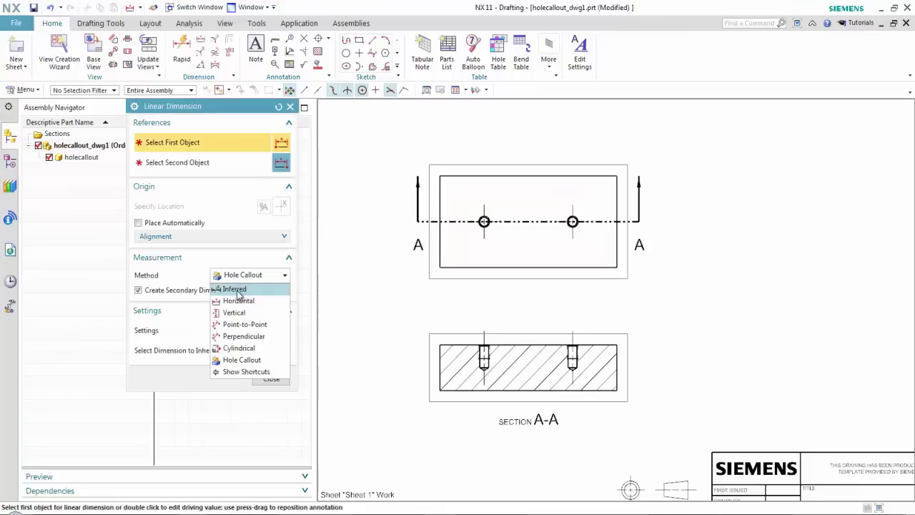
click(240, 360)
click(281, 331)
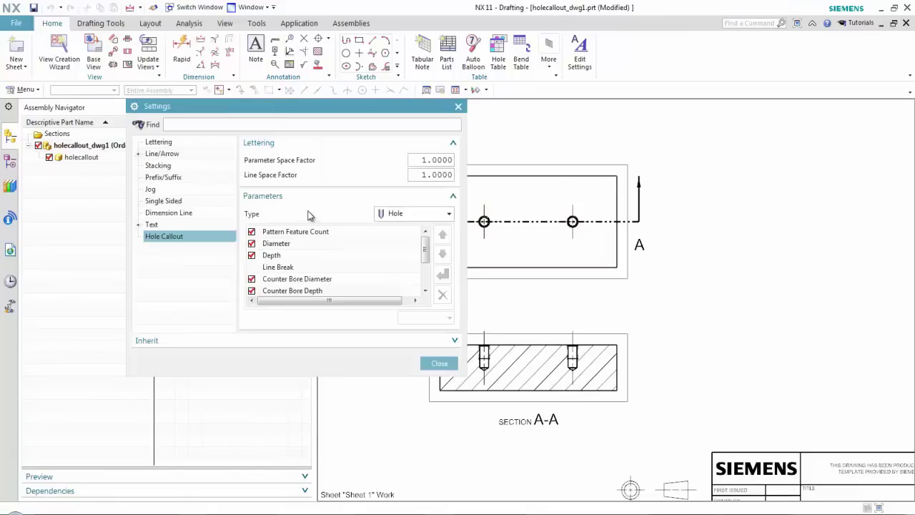
click(392, 217)
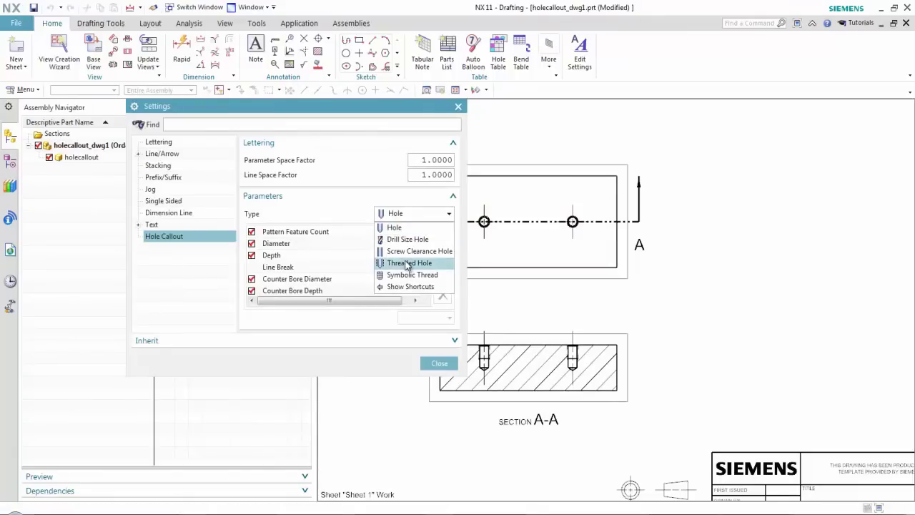
click(408, 263)
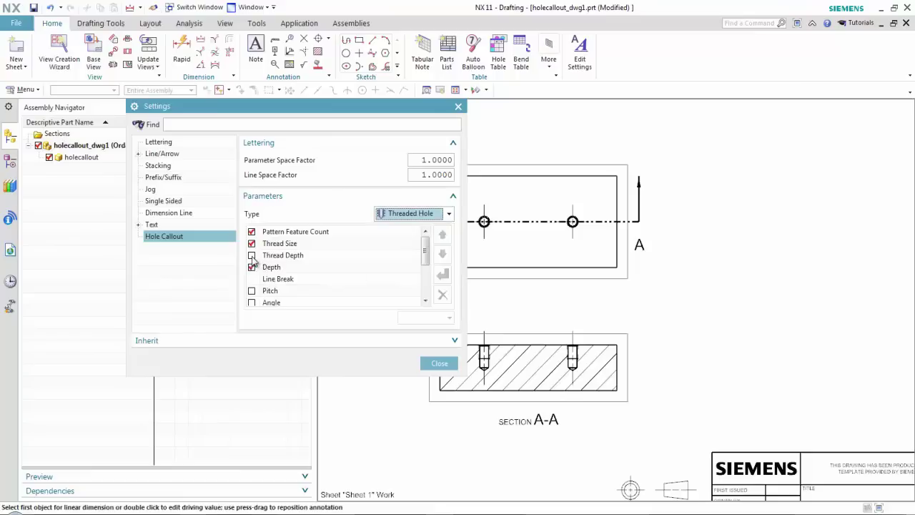
click(252, 255)
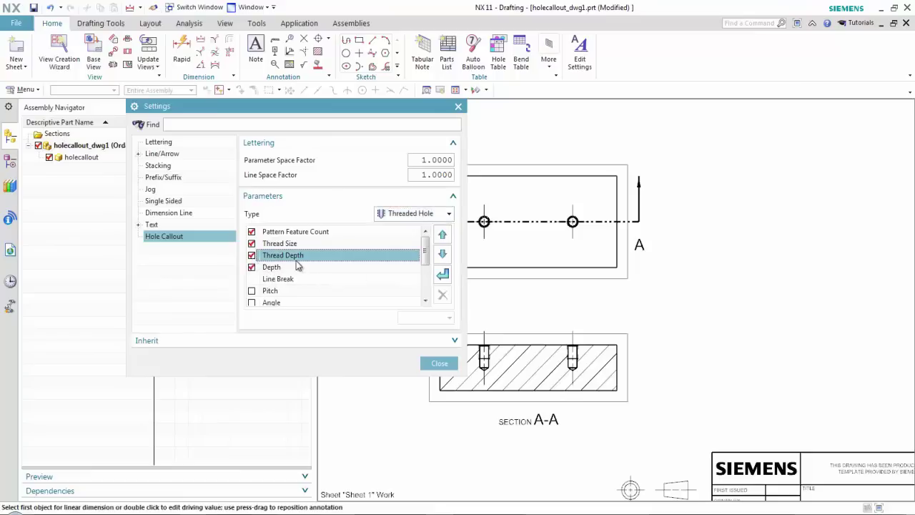
click(438, 364)
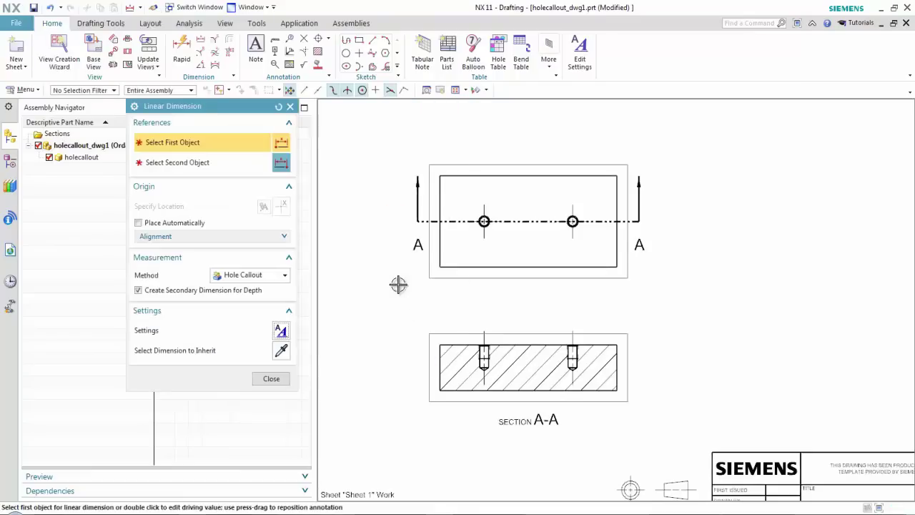
Place a single-line hole callout above the left threaded hole in section A-A, with Create Secondary Dimension for Depth turned off.
scroll(399, 284, down, 3)
click(477, 290)
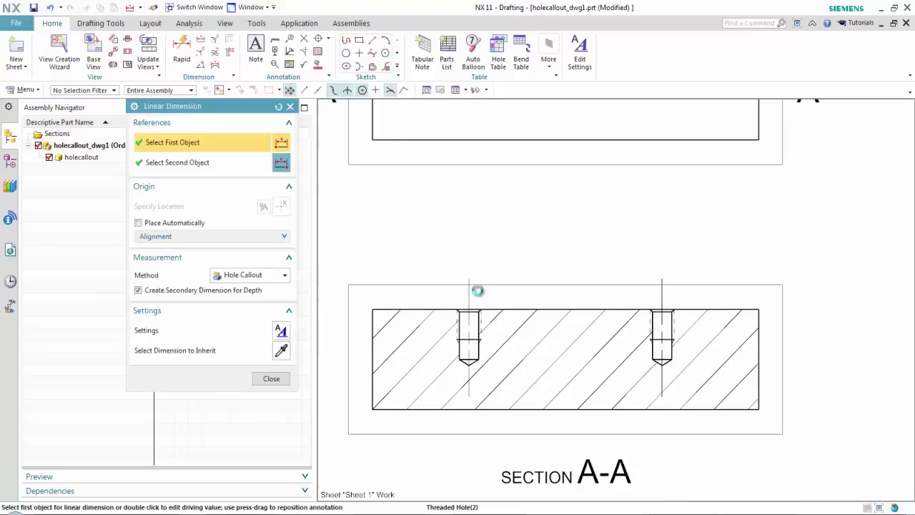
click(509, 241)
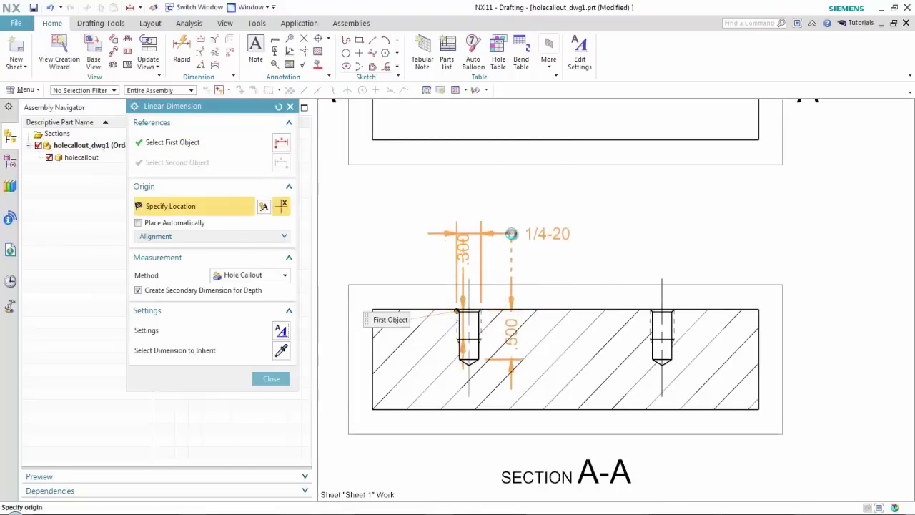
click(179, 290)
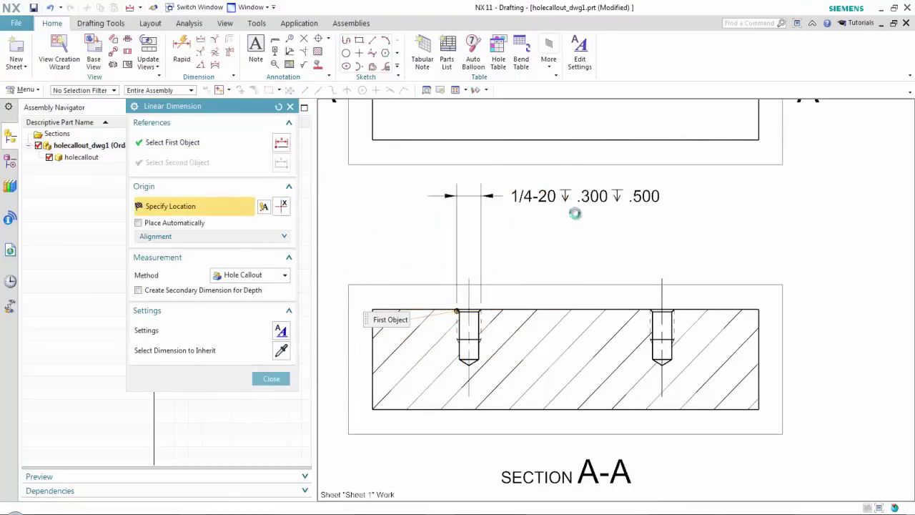
click(542, 217)
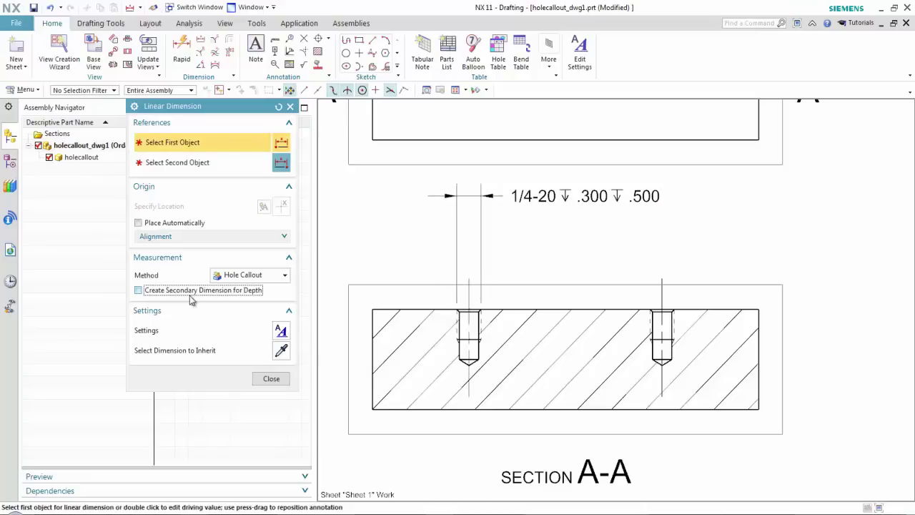
Add a hole callout to the right threaded hole in section A-A with secondary depth dimensions enabled, placing the depths beside the view.
click(181, 293)
click(662, 309)
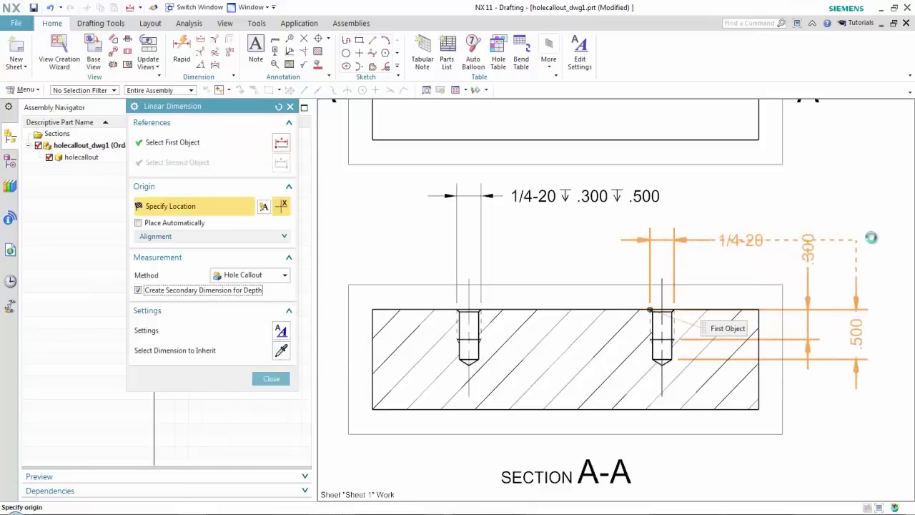
click(875, 235)
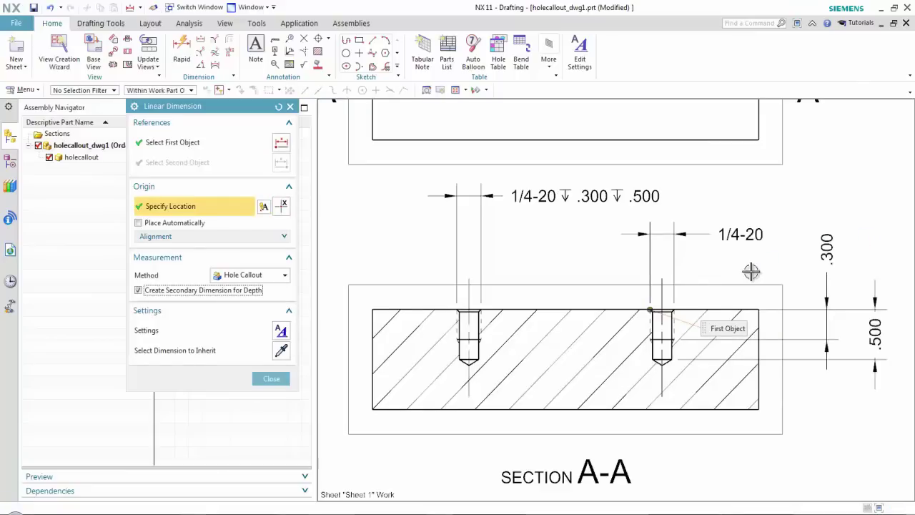
click(286, 380)
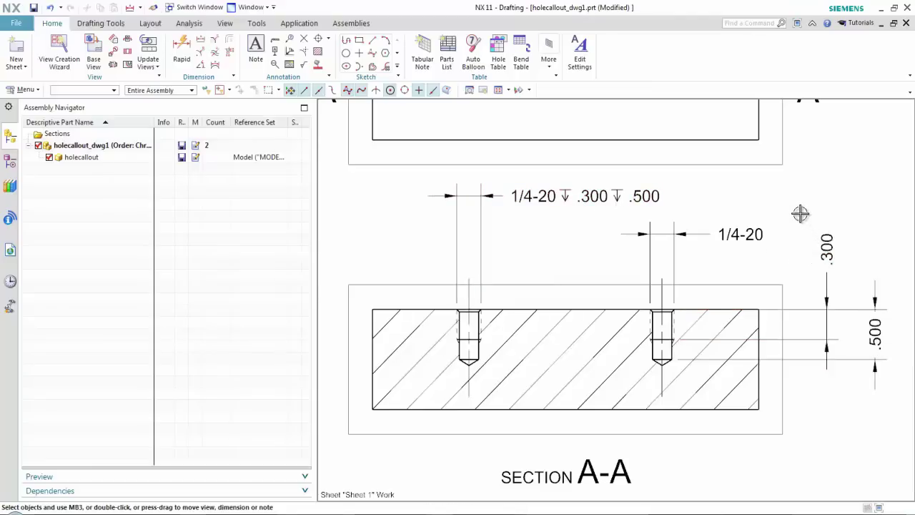
scroll(800, 213, down, 1)
scroll(800, 213, down, 5)
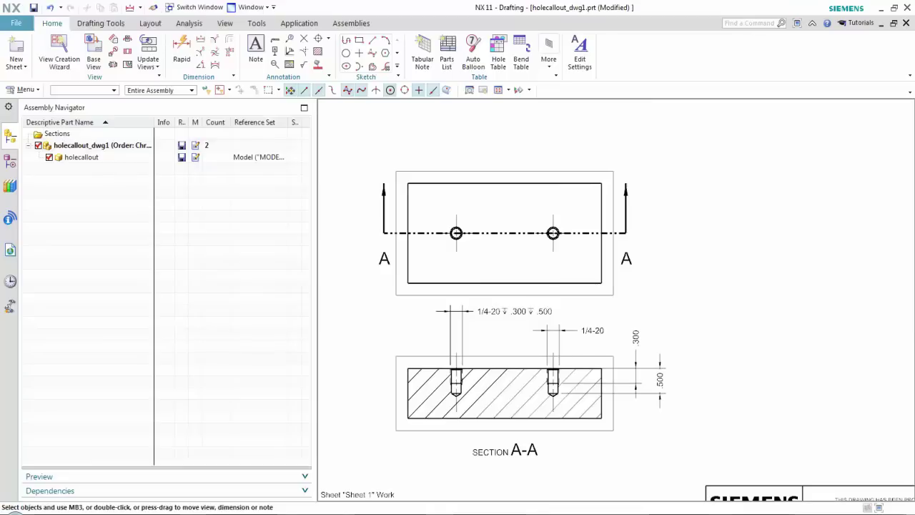
Switch to the Housing-100_dwg1.prt drawing and open its Housing-100 component as the displayed part.
click(199, 8)
click(578, 383)
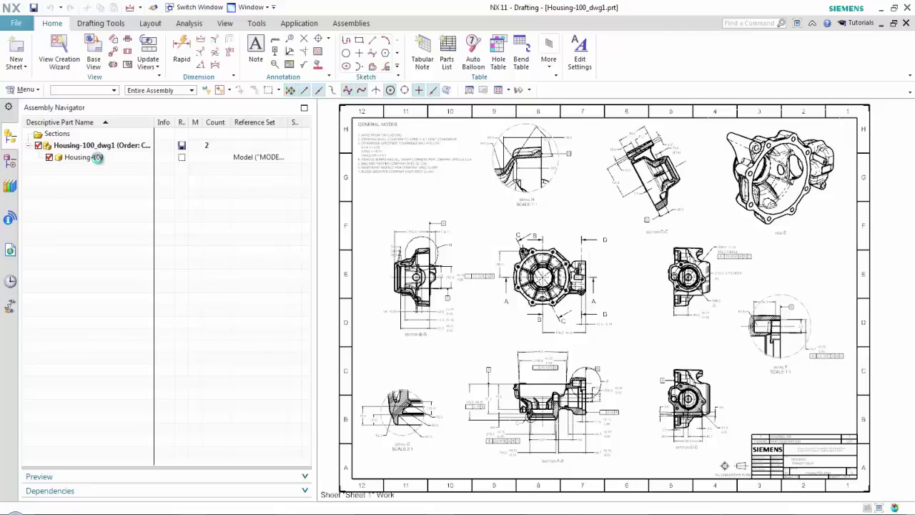
click(97, 158)
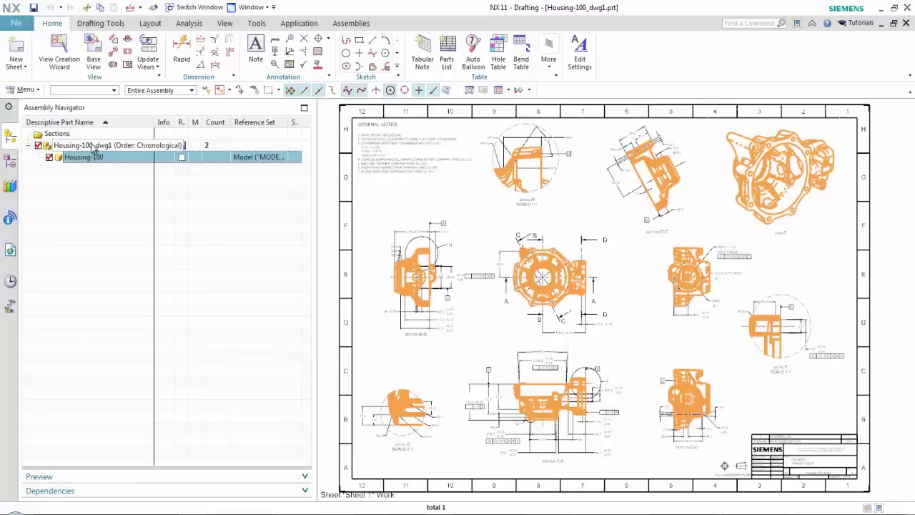
right_click(90, 159)
click(137, 185)
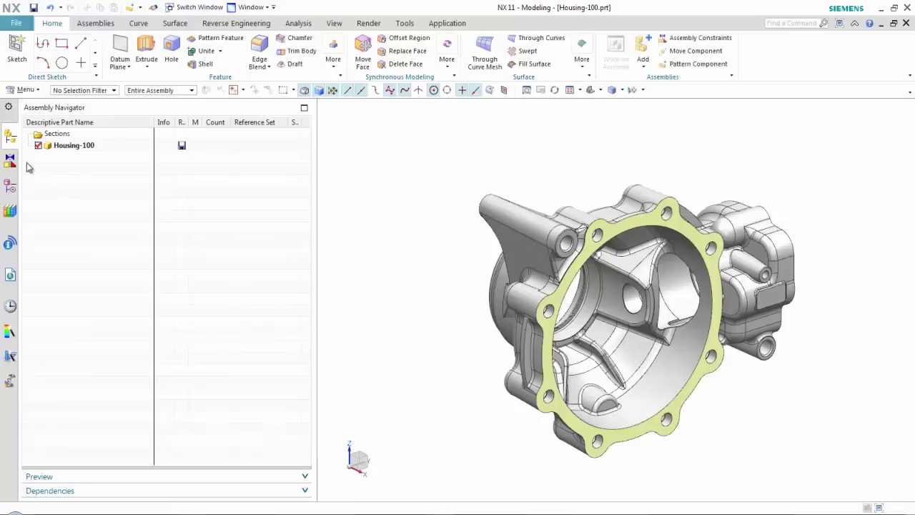
Examine the Model Views listed for the Housing-100 part, then collapse the list.
click(9, 186)
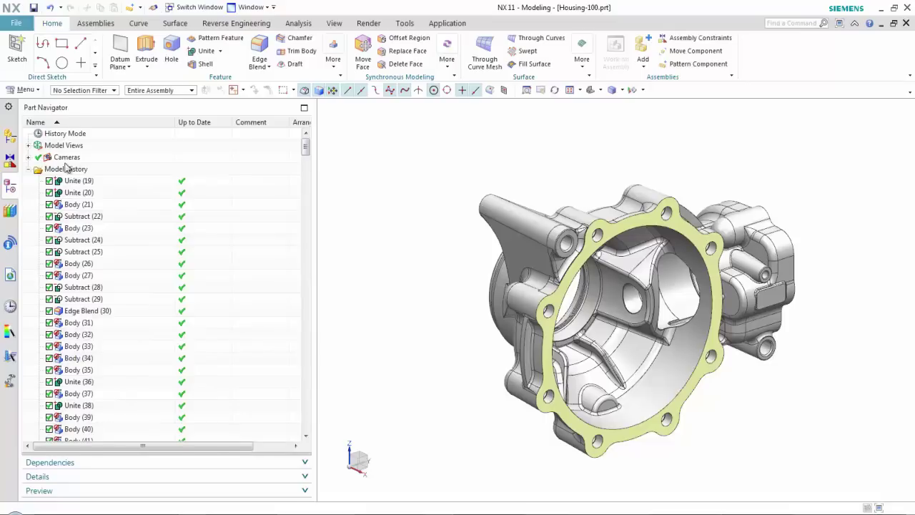
click(29, 146)
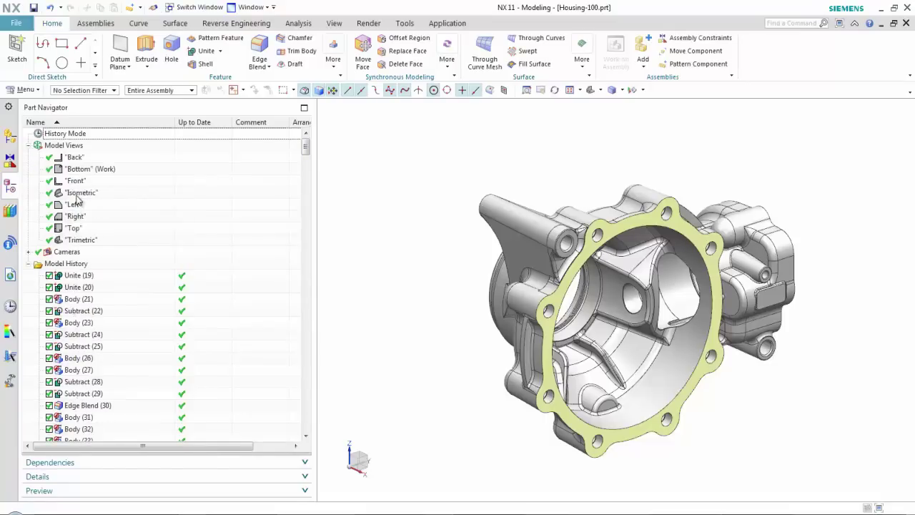
click(29, 145)
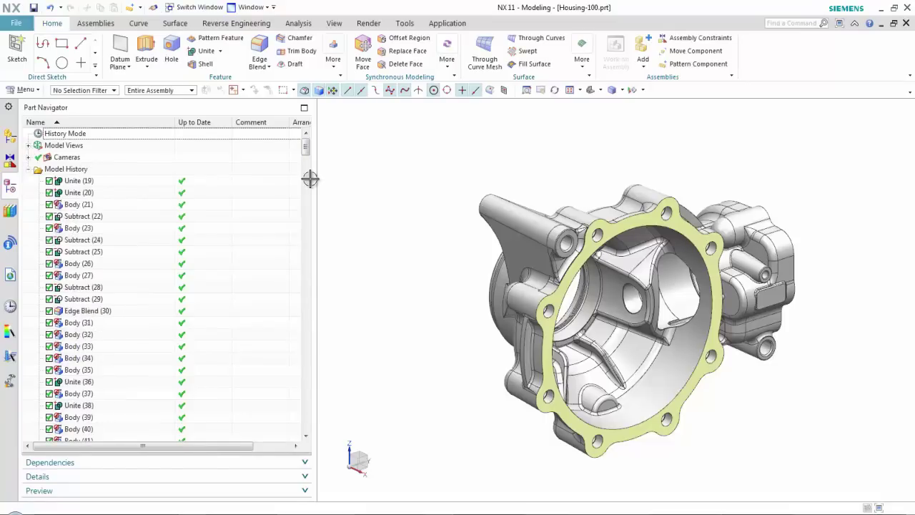
Switch from the Housing-100 part back to its parent drawing, Housing-100_dwg1.
click(10, 136)
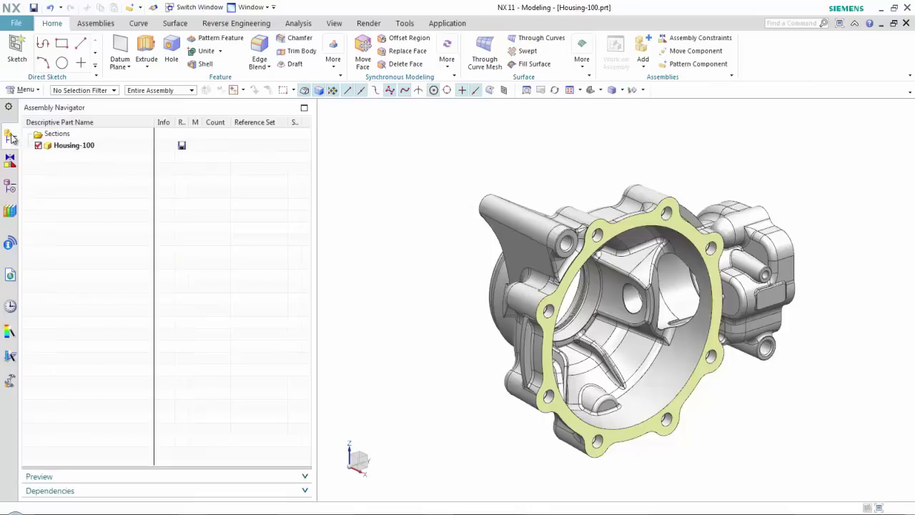
right_click(72, 147)
mouse_move(108, 153)
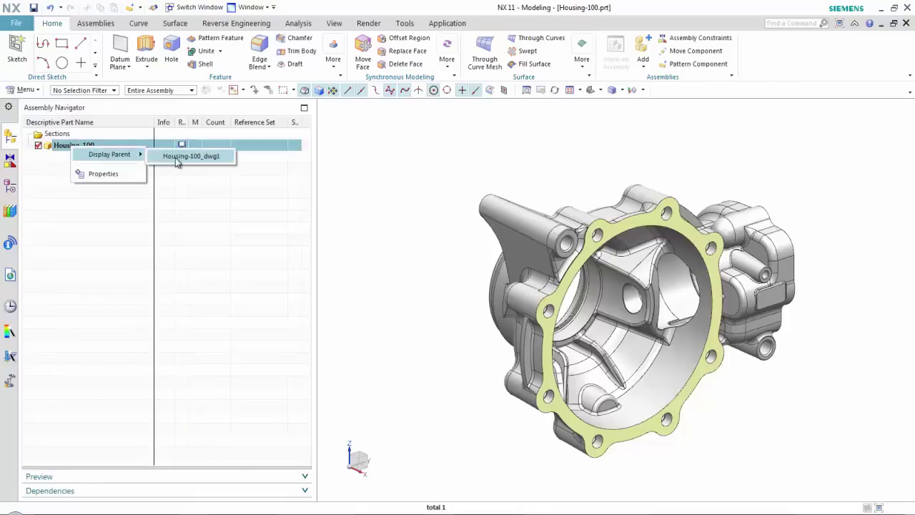
click(180, 156)
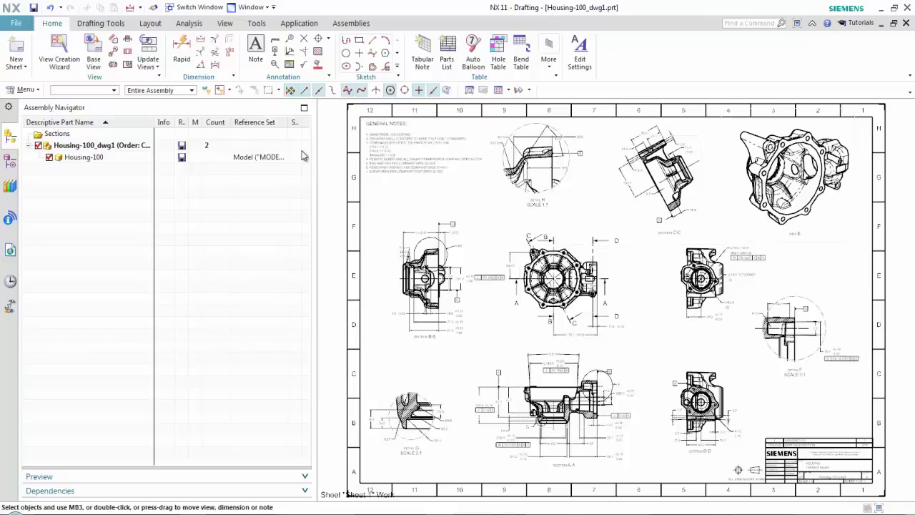
Preview a Convert to PMI conversion of the whole drawing and examine which views and annotations are highlighted.
click(101, 23)
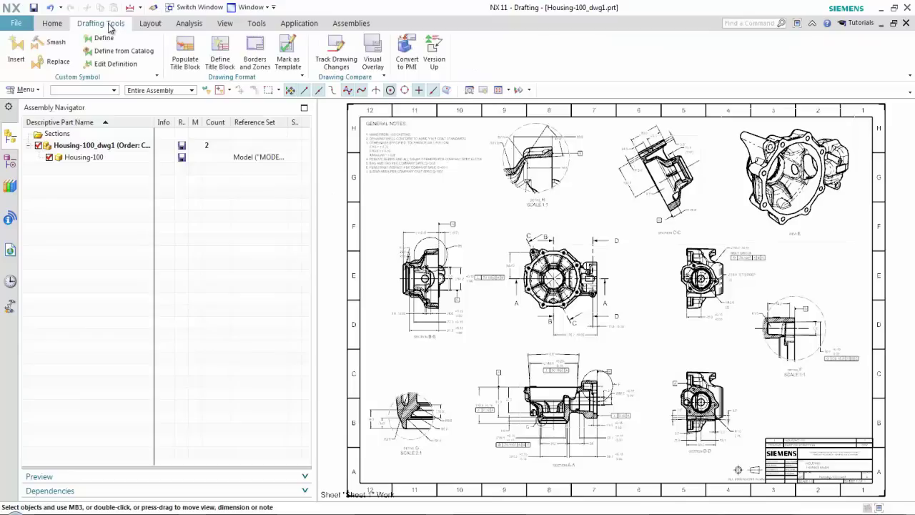
click(409, 58)
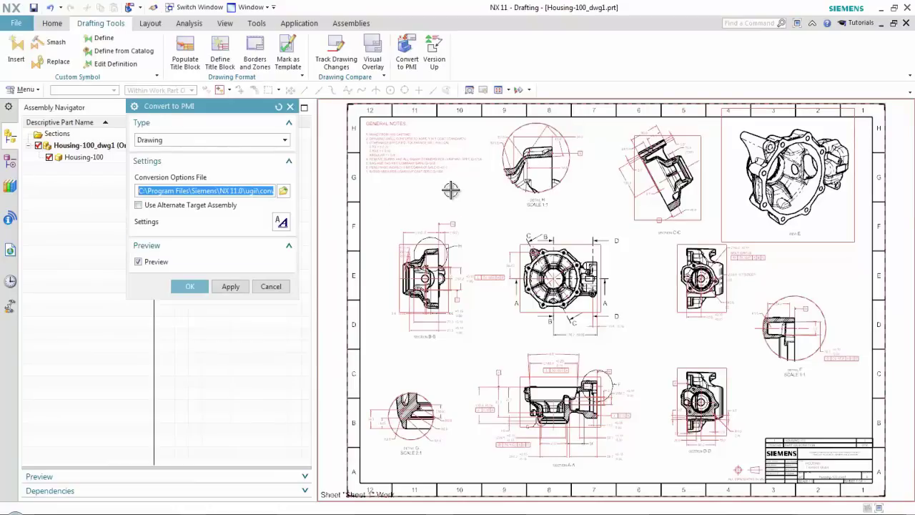
scroll(450, 189, up, 4)
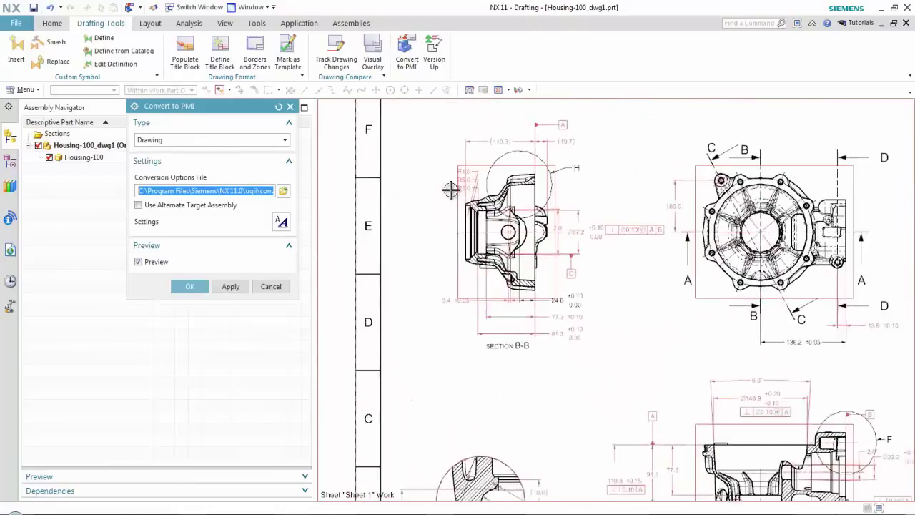
scroll(450, 189, up, 1)
scroll(451, 189, down, 2)
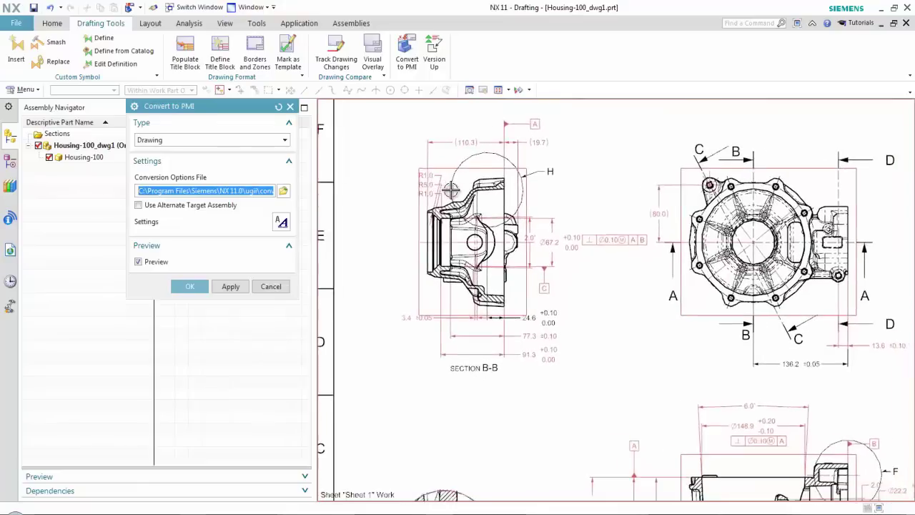
scroll(451, 190, down, 3)
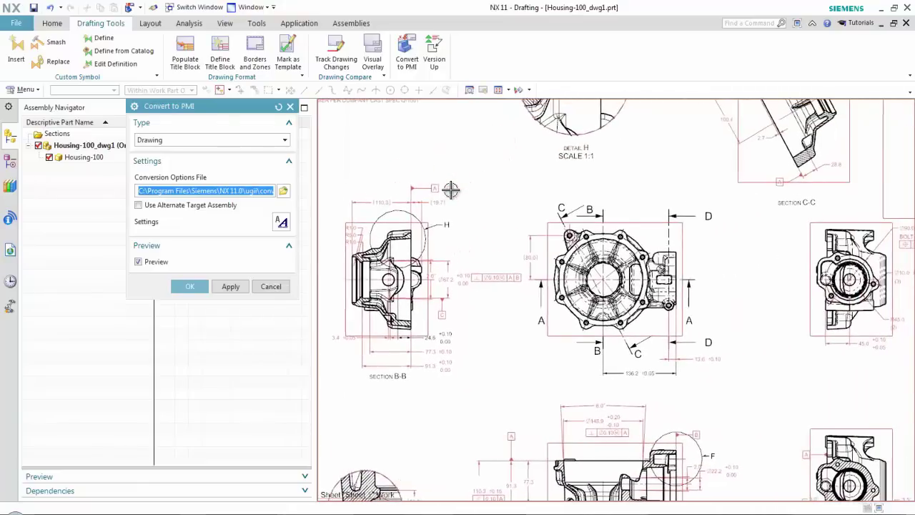
scroll(450, 190, down, 1)
scroll(450, 190, down, 2)
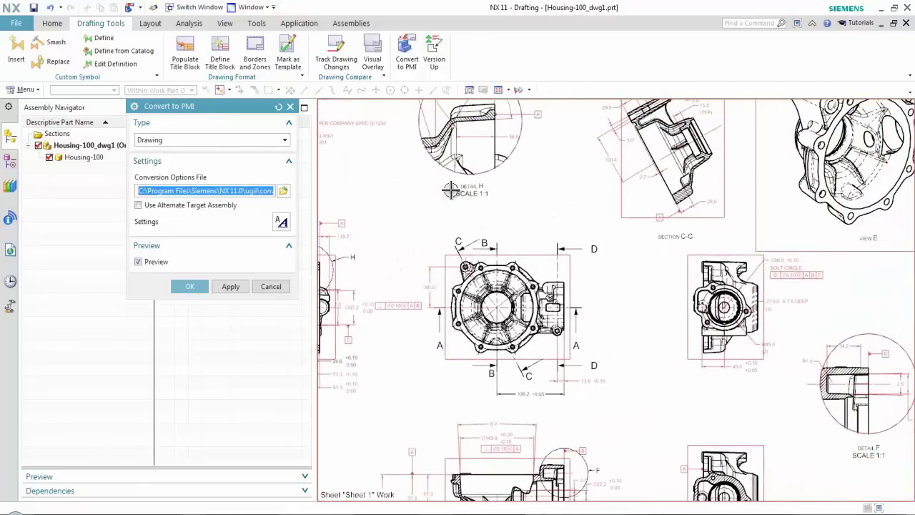
scroll(450, 190, down, 2)
Examine the 136.2 dimension under the front view and the 24.6 dimension in section B-B in the preview, then cancel the conversion.
scroll(450, 190, up, 5)
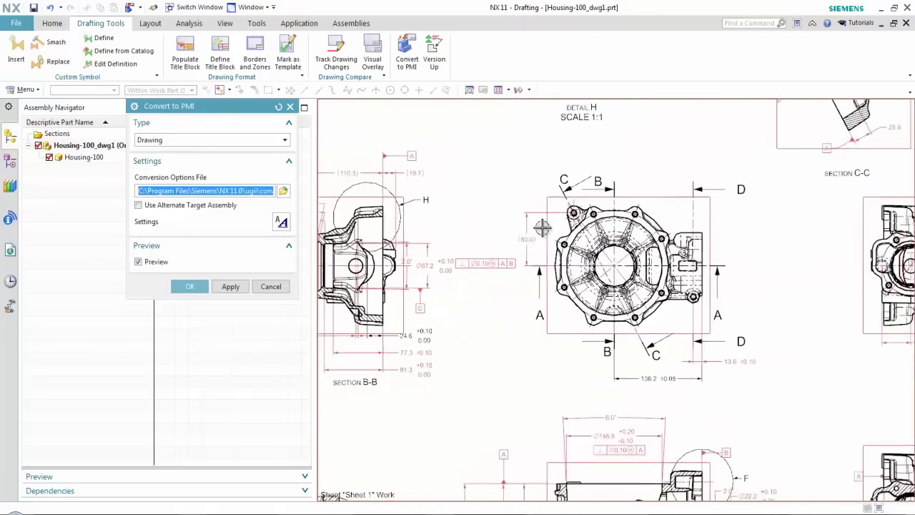
scroll(627, 310, up, 3)
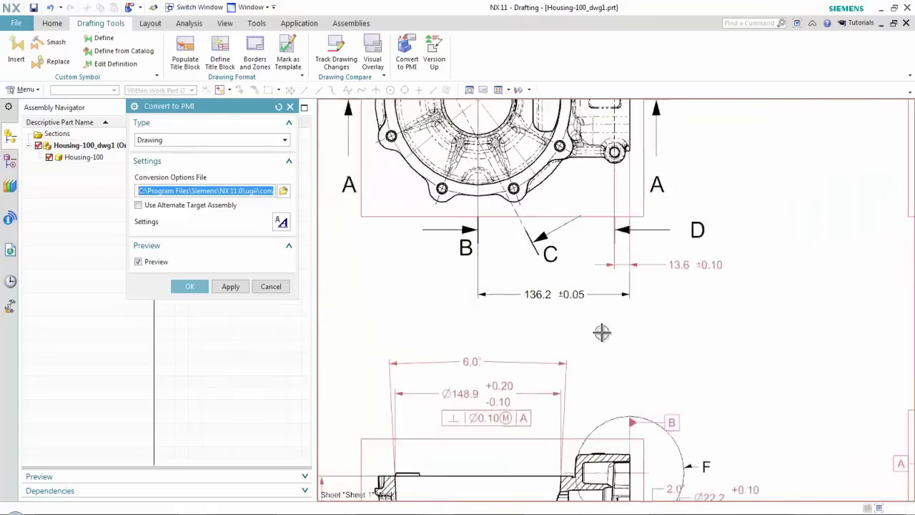
scroll(602, 332, up, 1)
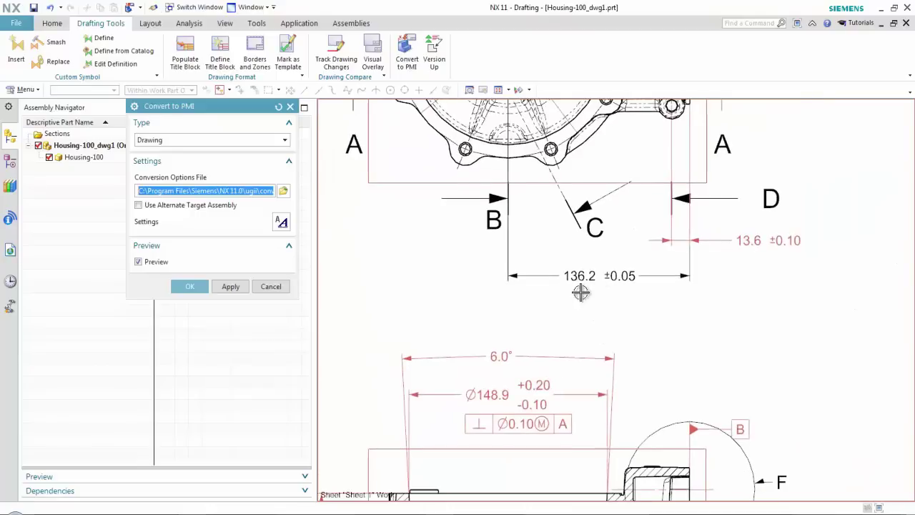
scroll(543, 318, down, 4)
scroll(533, 329, up, 4)
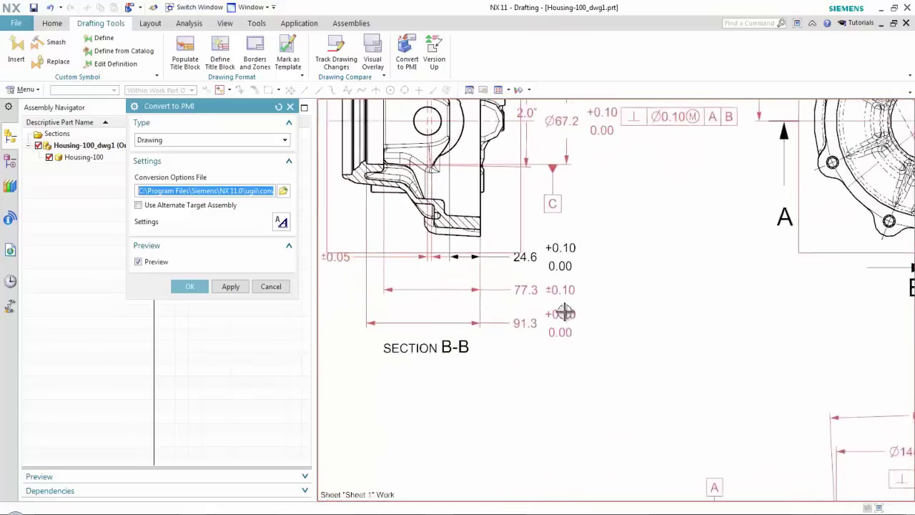
scroll(547, 289, up, 1)
scroll(649, 310, down, 6)
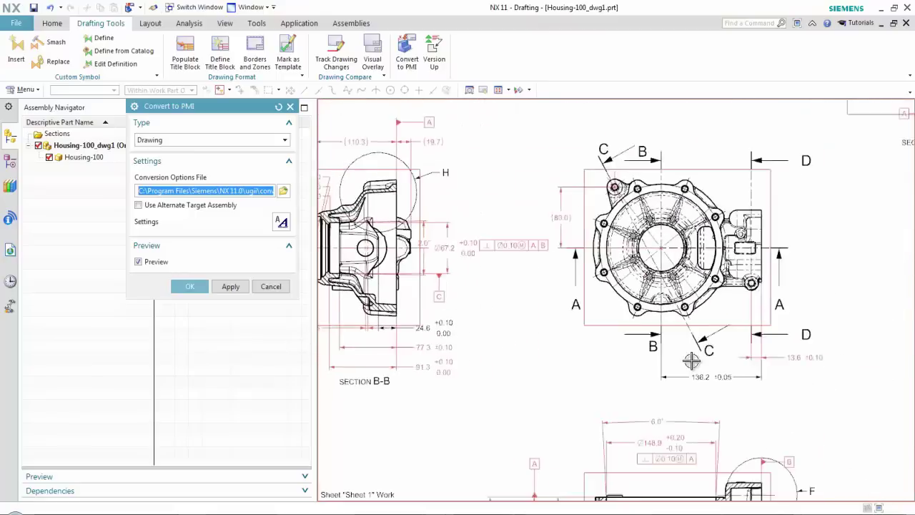
scroll(691, 317, up, 3)
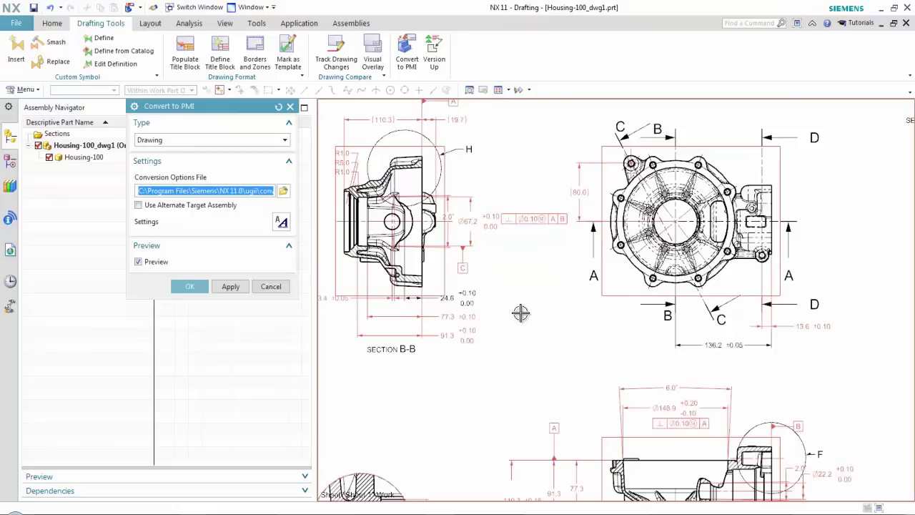
click(271, 287)
Reassociate the second reference of the 136.2 dimension under the front view with the HOUSING-100 face at the housing's right edge.
scroll(693, 303, up, 5)
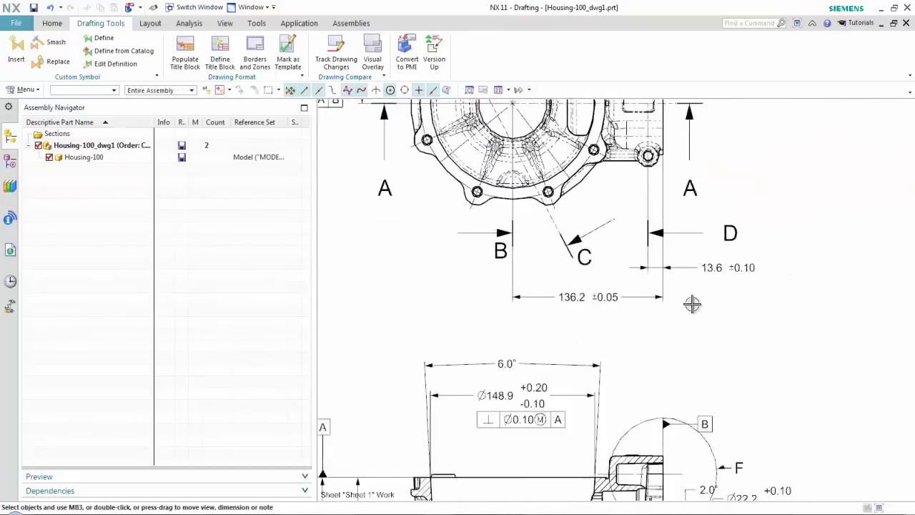
double_click(586, 321)
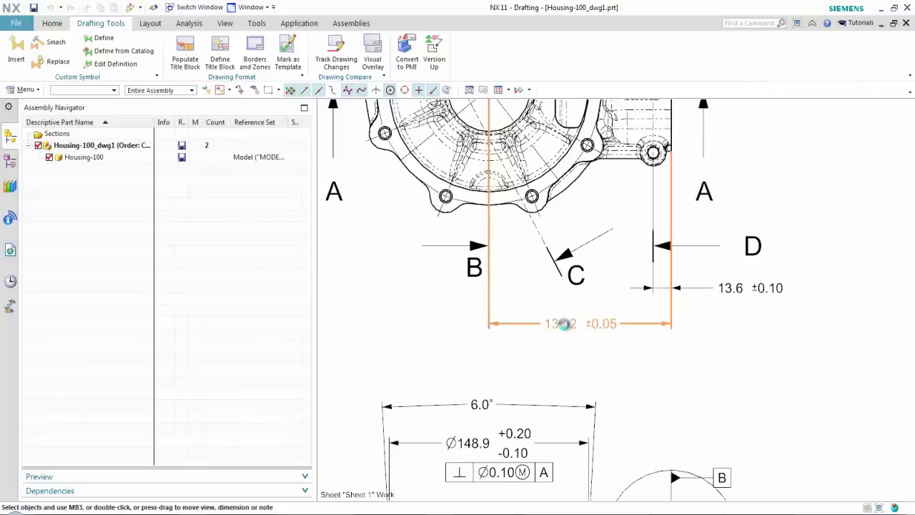
middle_drag(718, 366, 714, 496)
click(174, 141)
scroll(401, 186, down, 1)
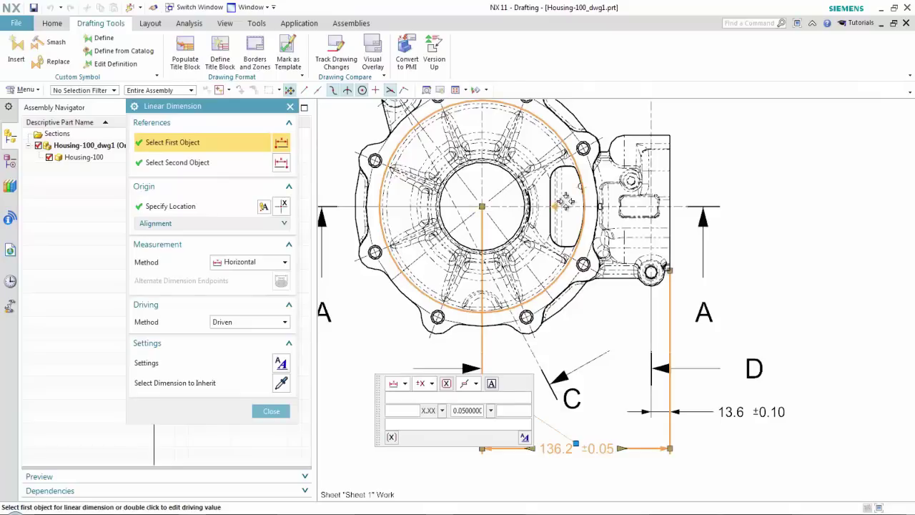
click(206, 171)
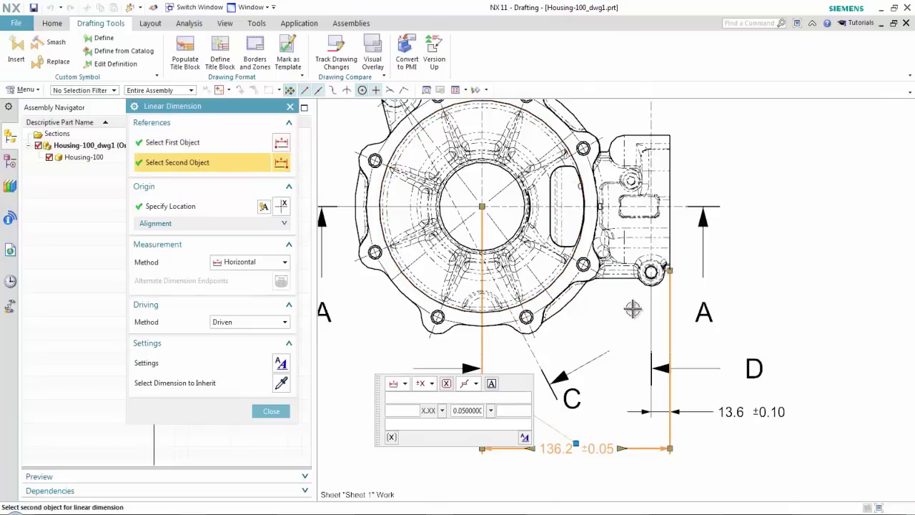
scroll(680, 276, up, 1)
scroll(680, 276, up, 2)
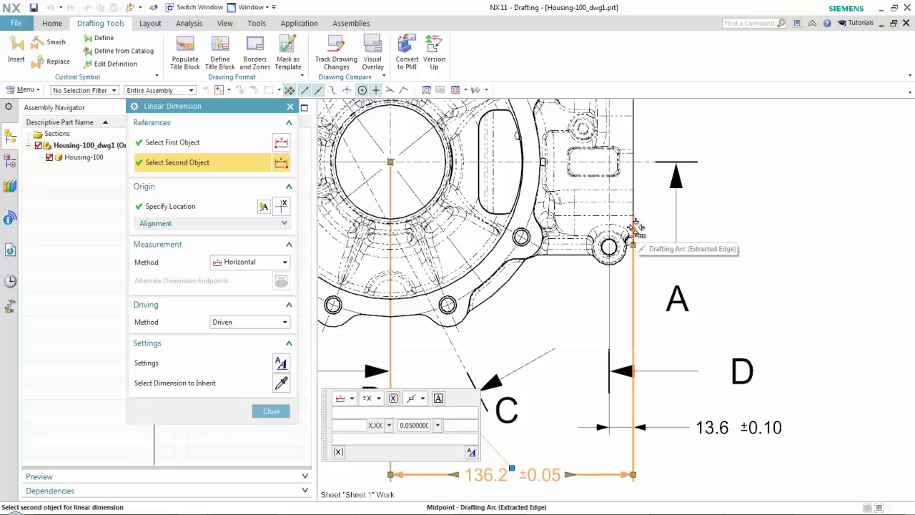
click(636, 227)
scroll(779, 315, down, 1)
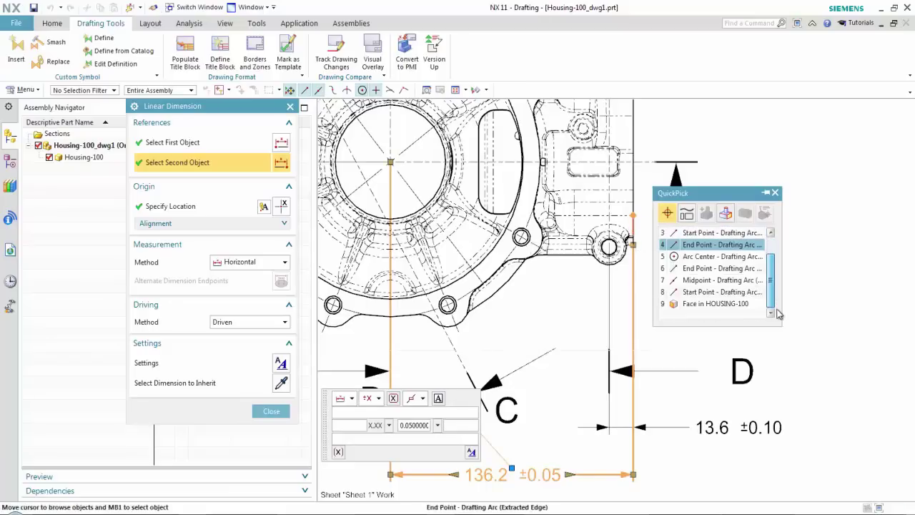
click(766, 302)
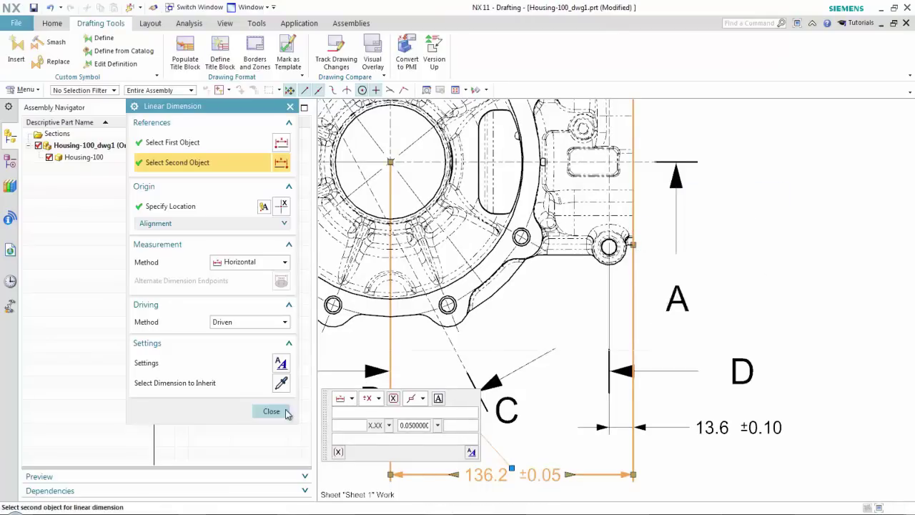
click(272, 411)
Reassociate the first reference of the 24.6 dimension in section B-B with the HOUSING-100 face at its left extension line.
scroll(491, 329, down, 5)
scroll(622, 314, up, 3)
scroll(636, 332, up, 2)
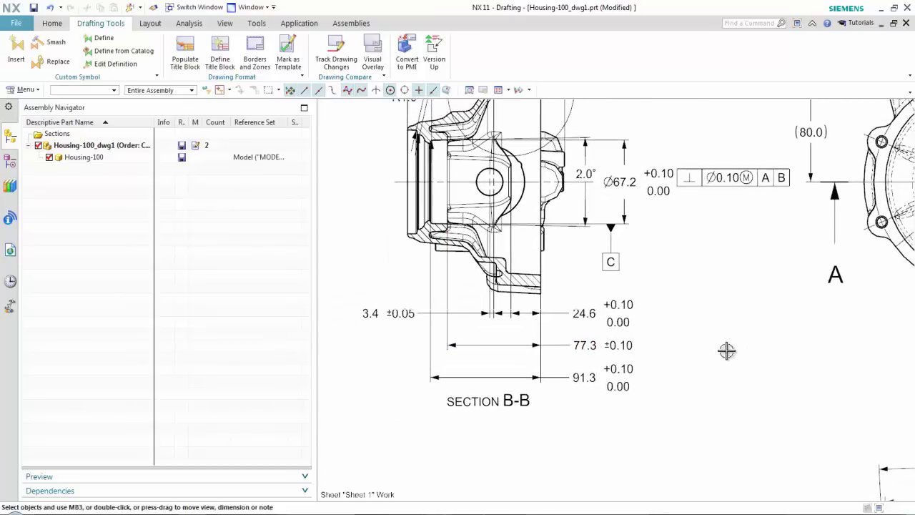
double_click(582, 312)
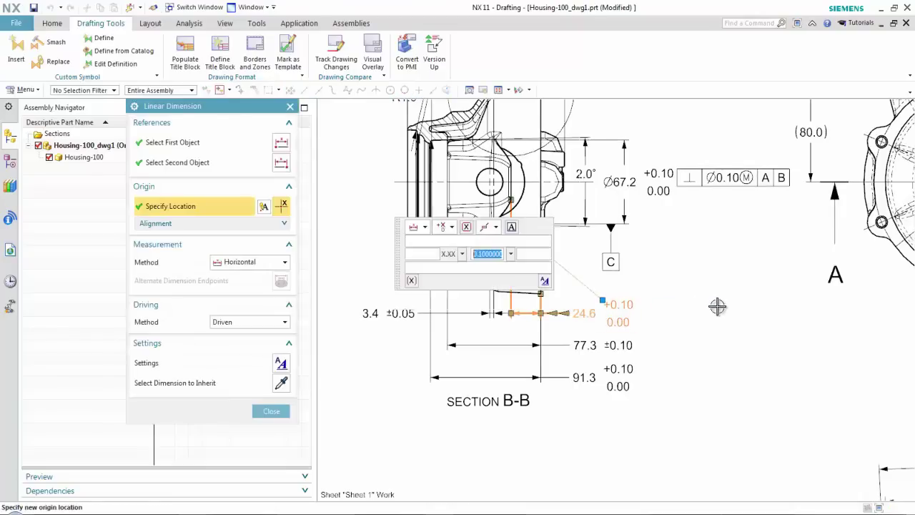
click(175, 142)
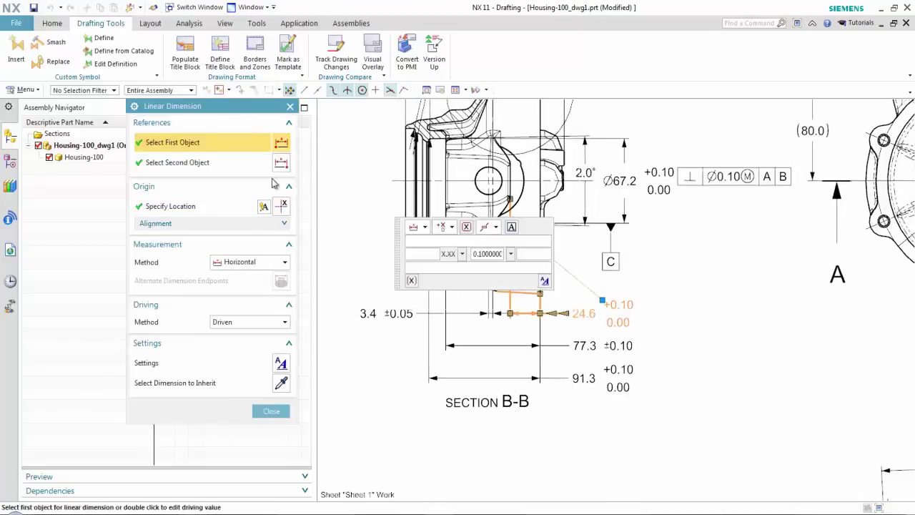
scroll(554, 214, up, 5)
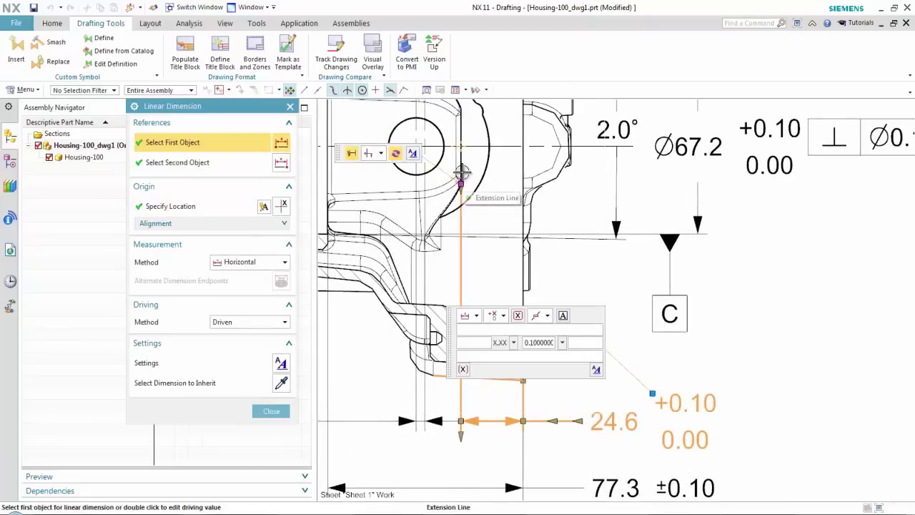
click(461, 171)
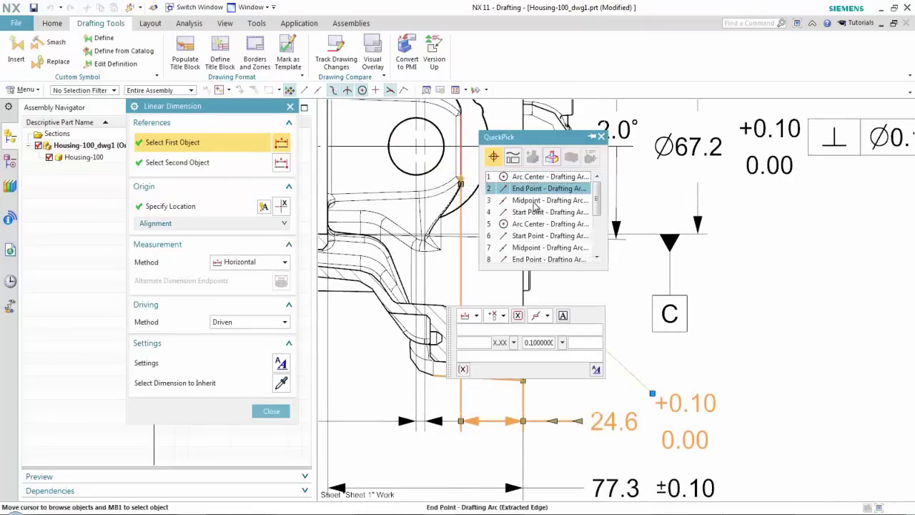
scroll(603, 239, down, 3)
click(545, 248)
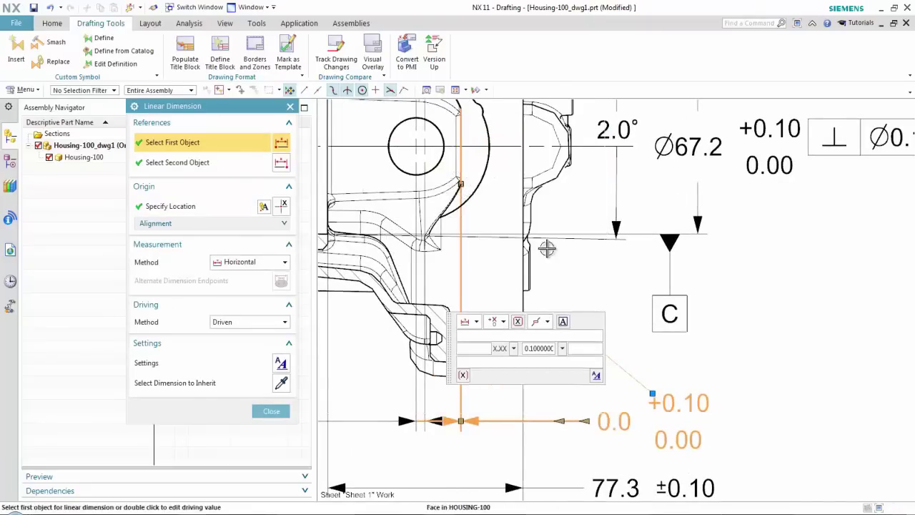
click(158, 164)
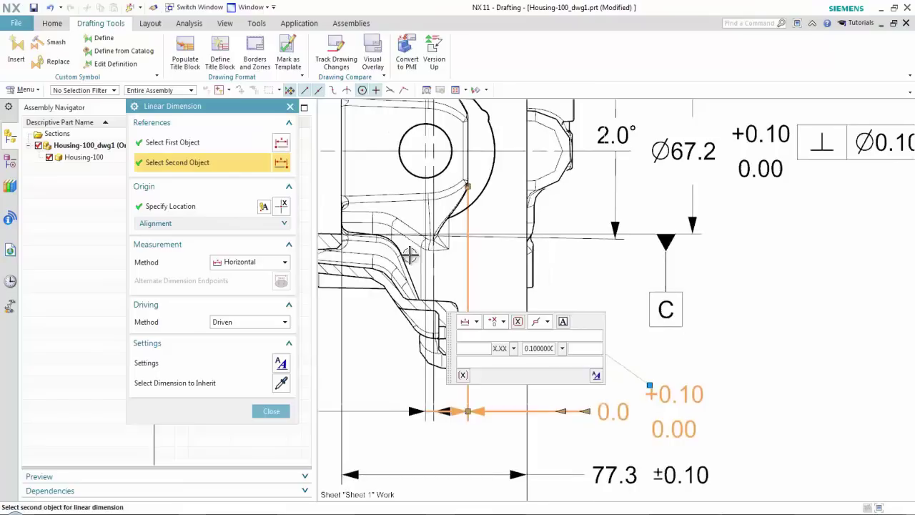
scroll(529, 286, down, 3)
middle_drag(543, 261, 555, 228)
scroll(559, 270, up, 2)
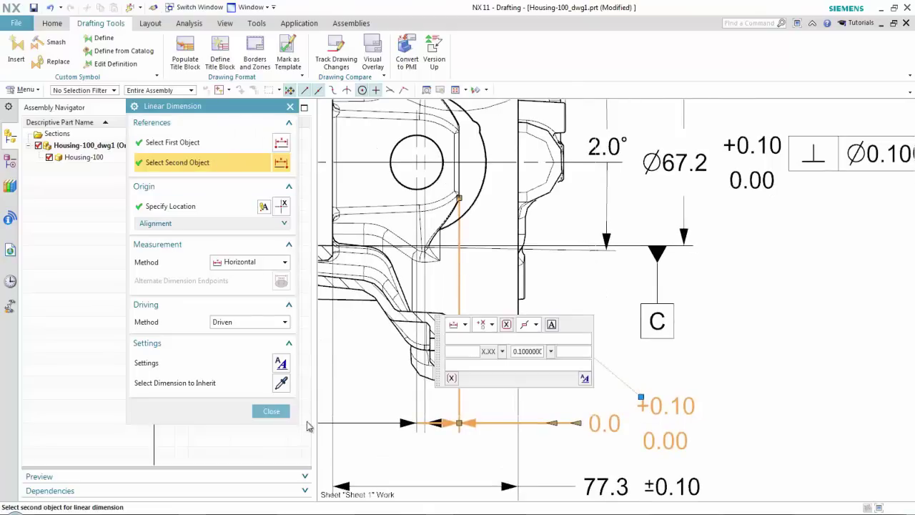
click(271, 411)
Reassociate the second reference of the same section B-B dimension with the HOUSING-100 face at the flange's right vertical edge.
scroll(515, 415, down, 1)
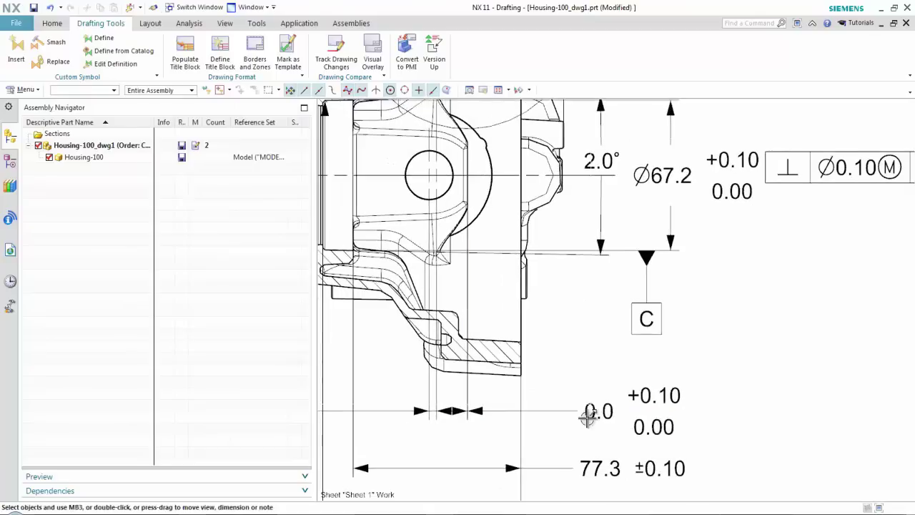
double_click(594, 412)
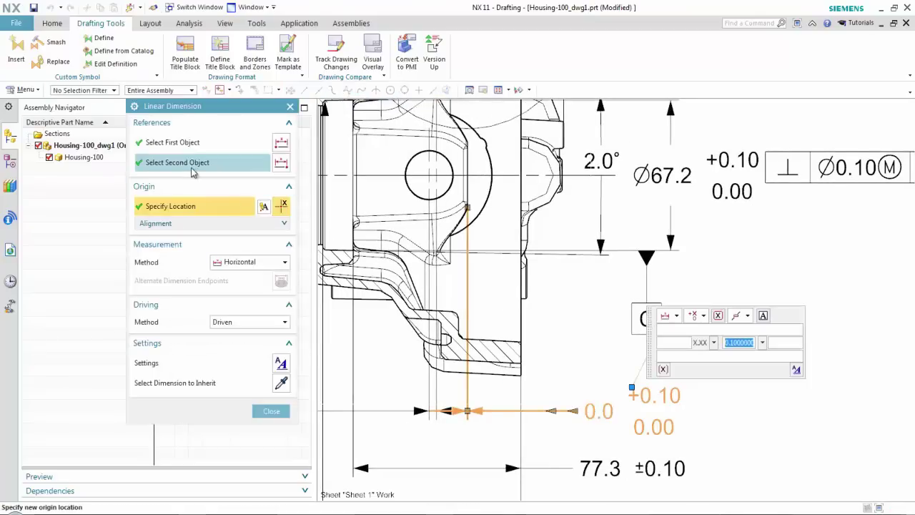
click(172, 143)
click(188, 165)
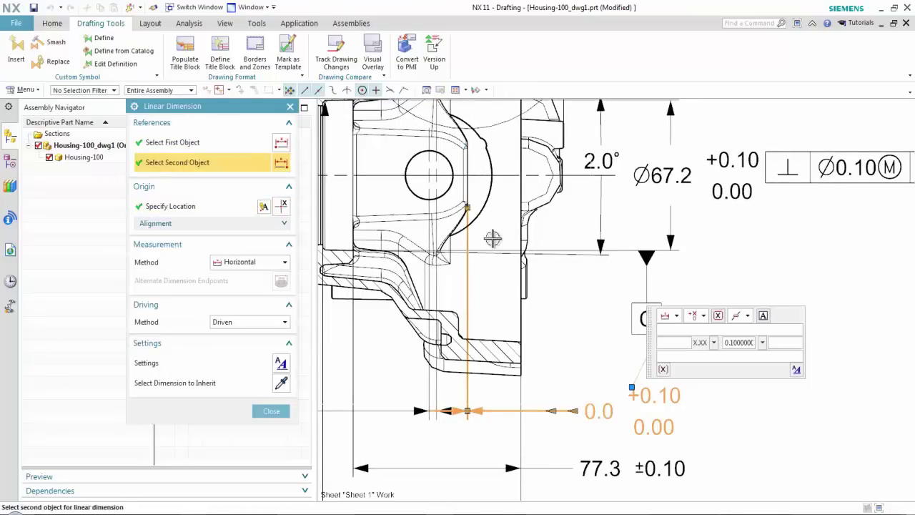
click(522, 321)
click(572, 337)
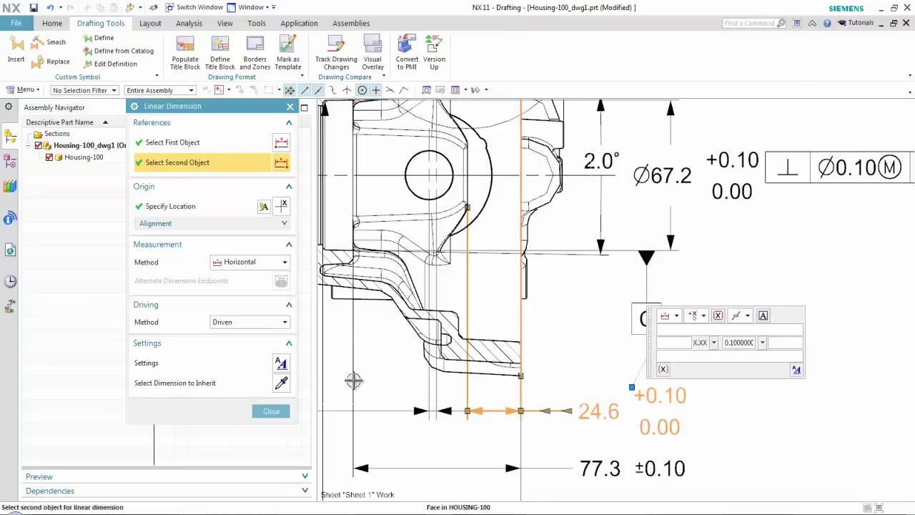
click(271, 413)
scroll(541, 339, down, 1)
scroll(542, 338, down, 5)
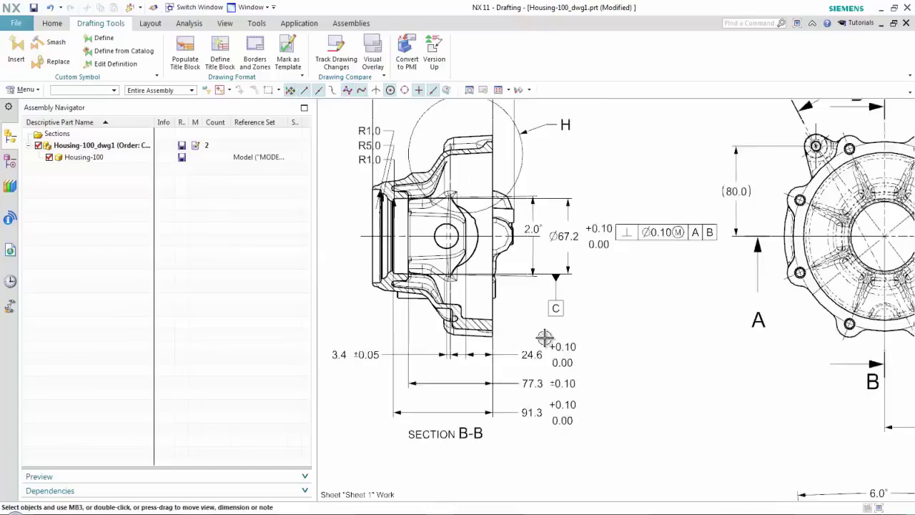
Convert the Housing-100 drawing's annotations to PMI with the Drawing type after checking the 136.2 dimension in the preview.
click(406, 56)
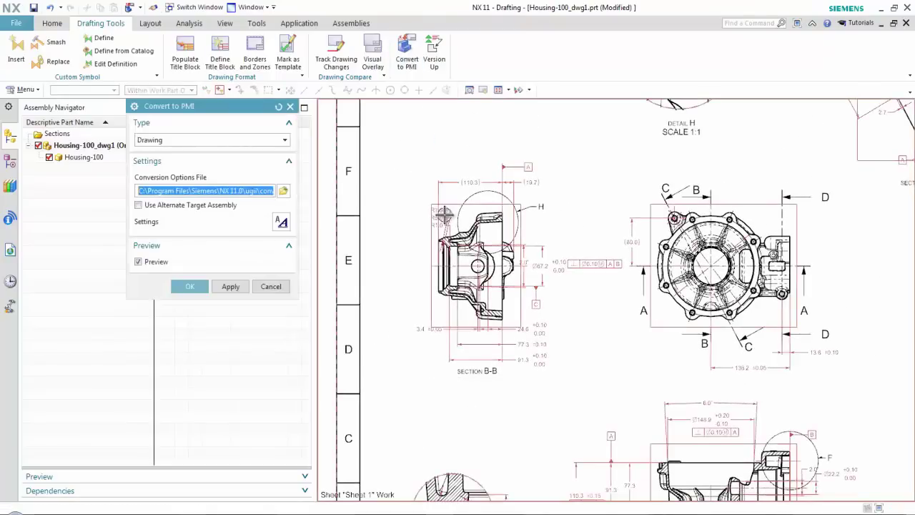
scroll(362, 252, up, 3)
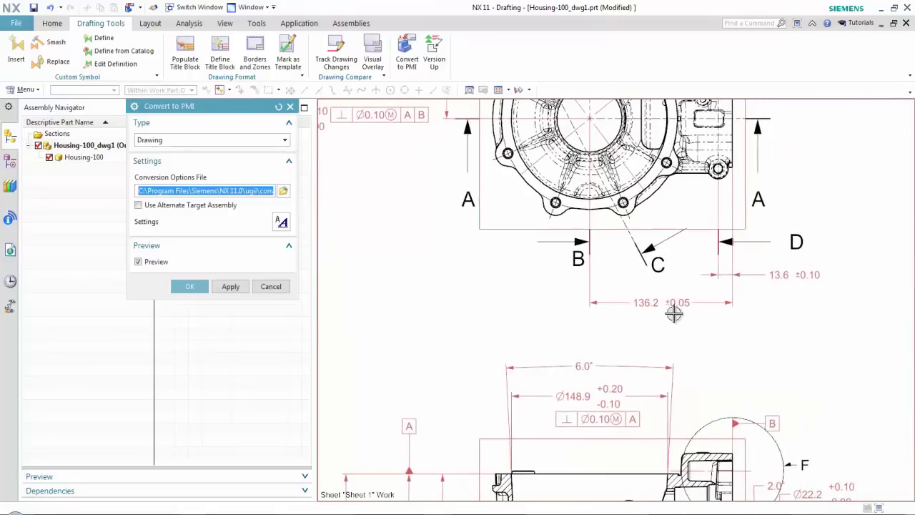
scroll(653, 343, down, 5)
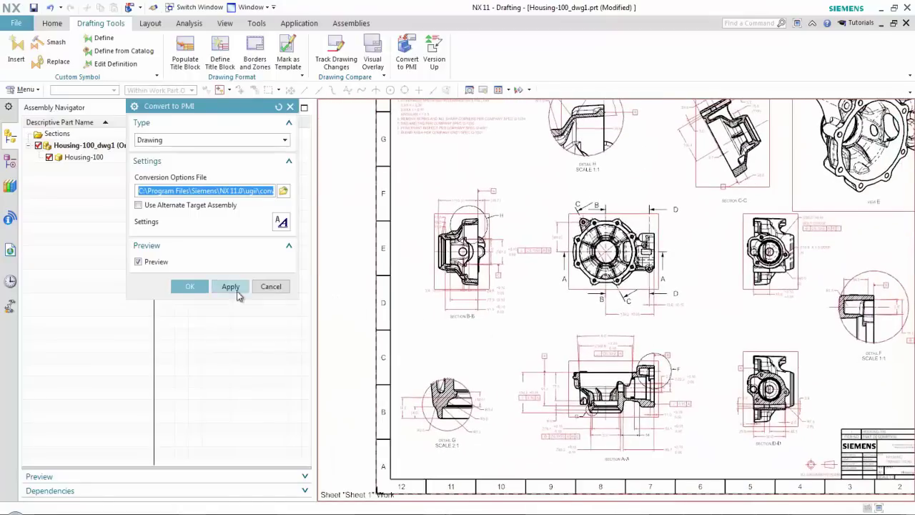
click(189, 286)
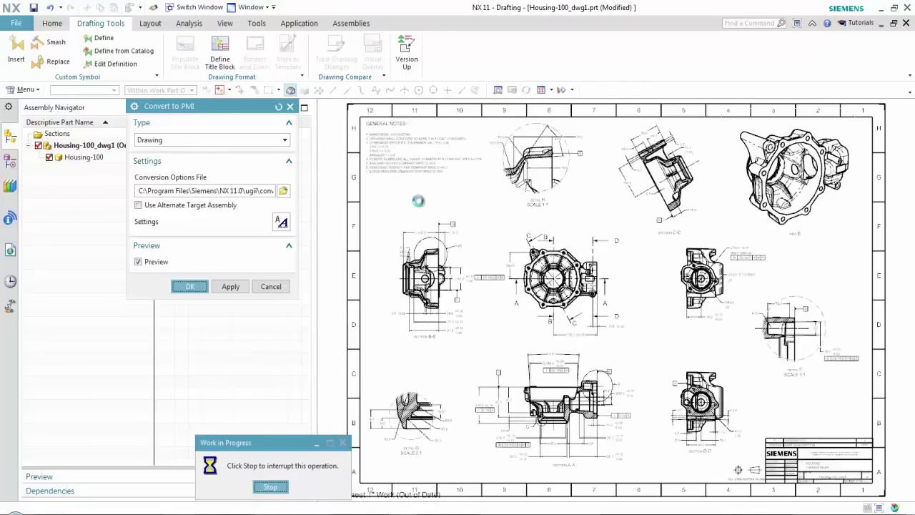
Make the Housing-100 component the displayed part.
click(93, 157)
right_click(95, 156)
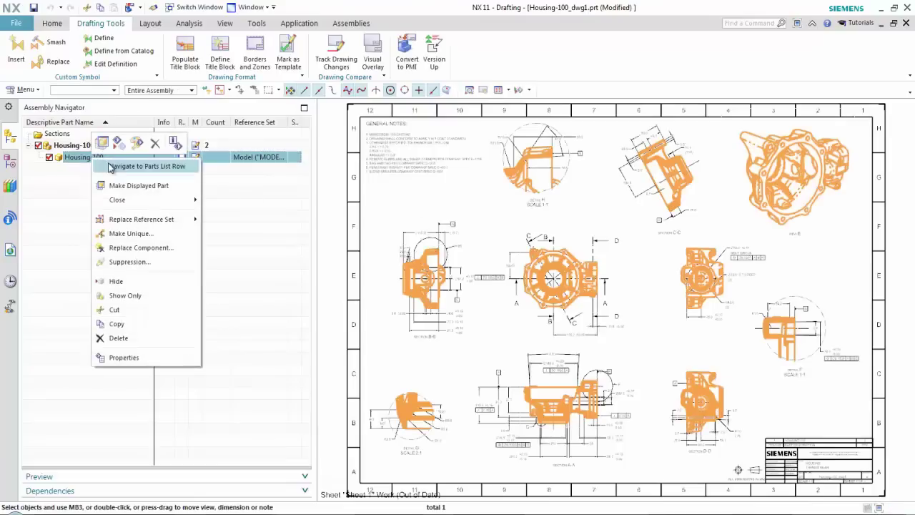
click(136, 185)
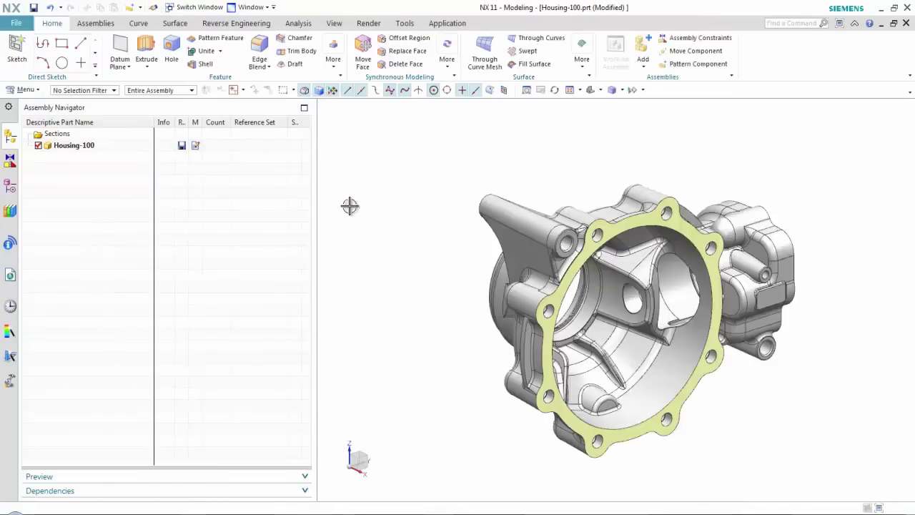
Show the Housing-100 part's feature tree with the PMI group collapsed and the Model Views group expanded.
click(11, 185)
click(28, 168)
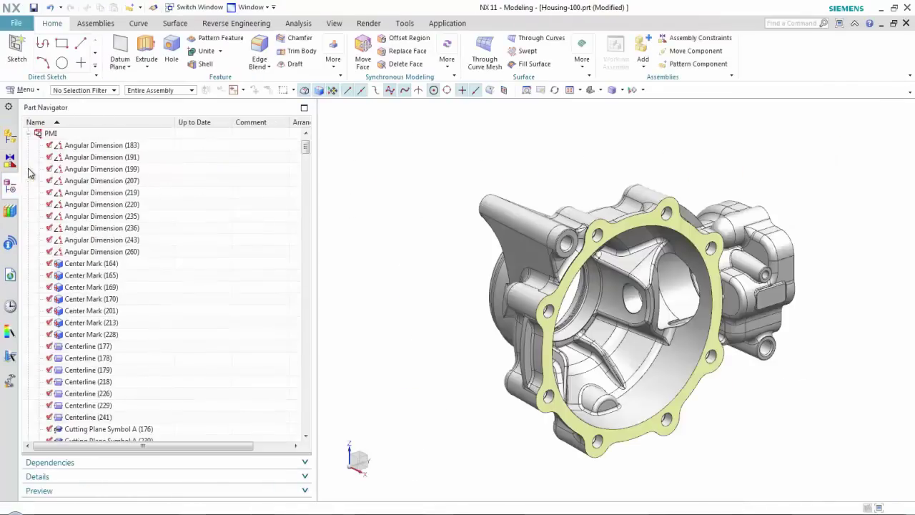
mouse_move(305, 147)
mouse_down()
mouse_move(316, 208)
mouse_move(306, 148)
mouse_up()
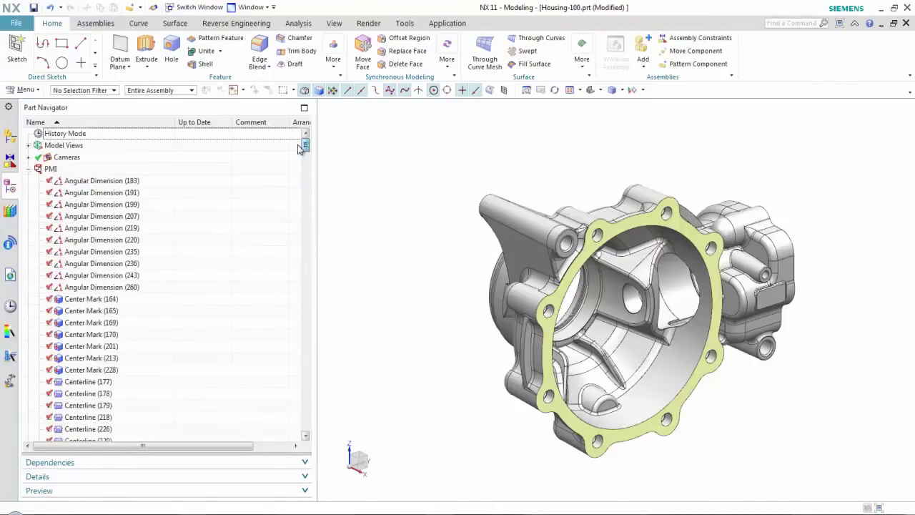
click(29, 169)
click(28, 145)
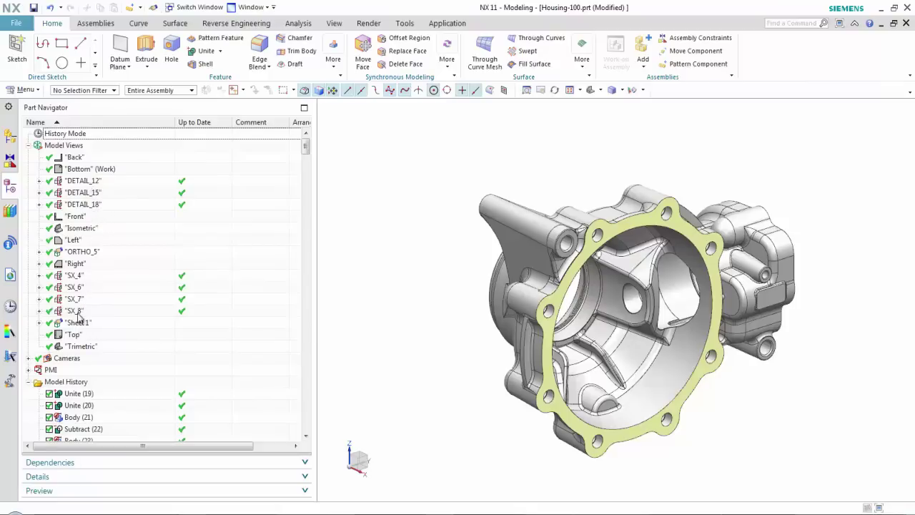
Examine the converted PMI in the model views DETAIL_12, DETAIL_15, Right, SX_8, SX_7 and SX_6 in turn.
double_click(98, 184)
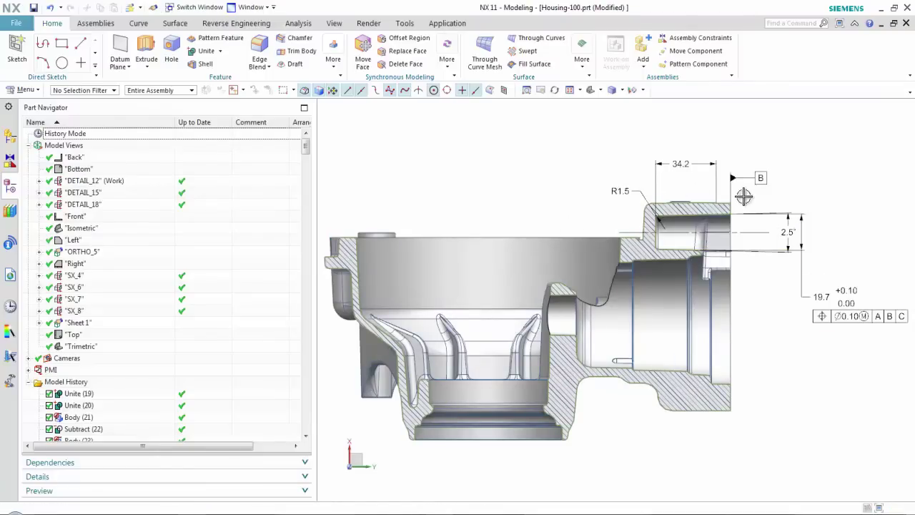
double_click(85, 193)
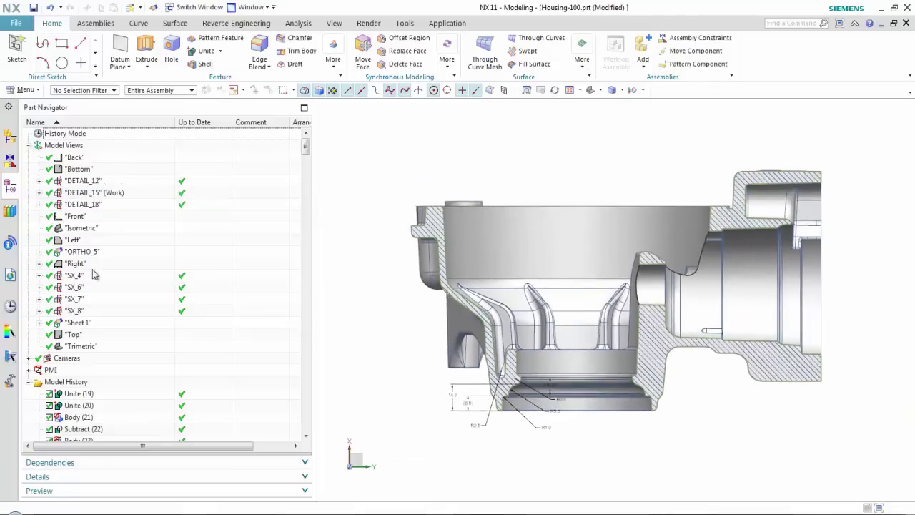
double_click(77, 263)
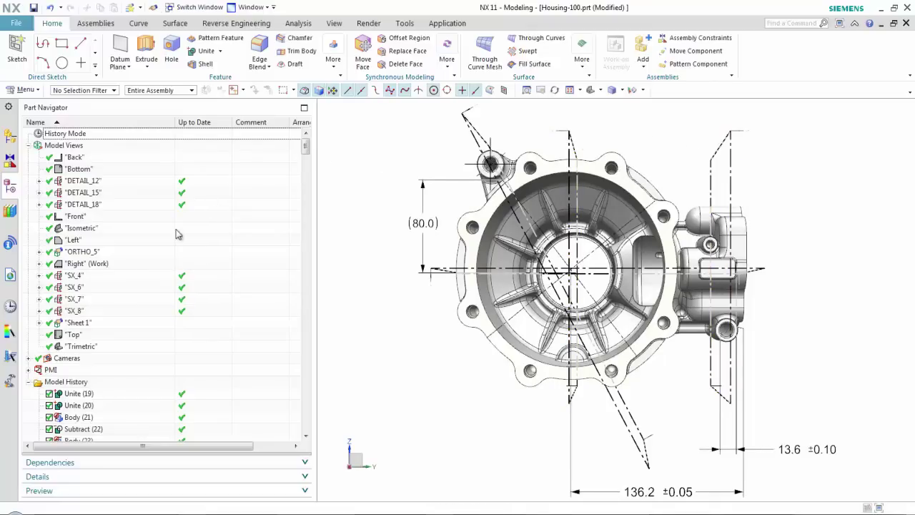
double_click(76, 312)
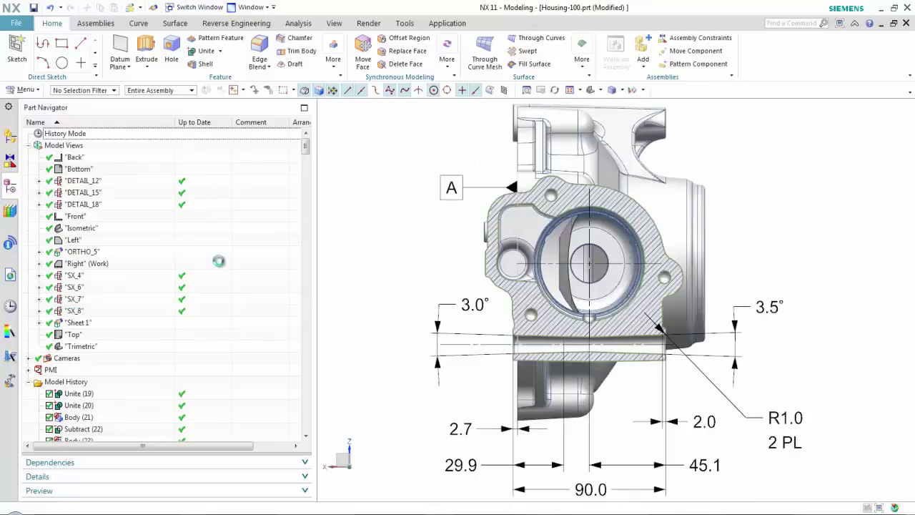
double_click(74, 299)
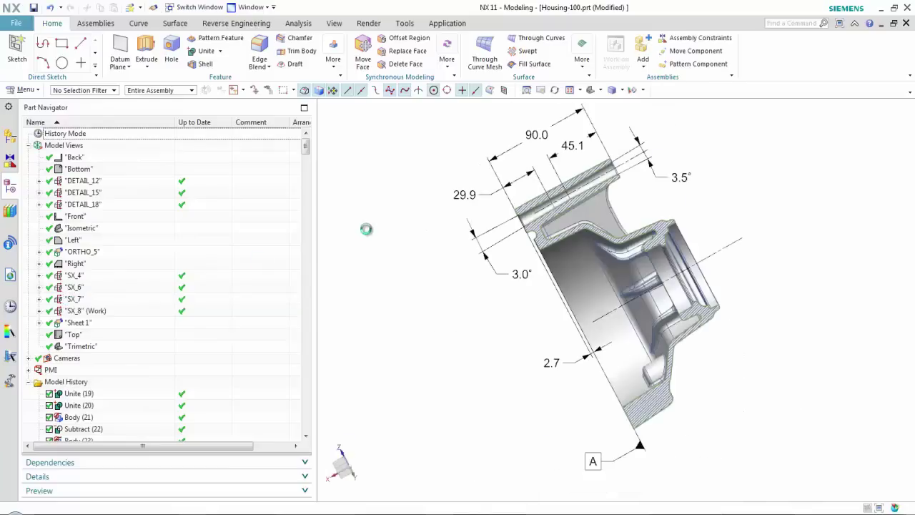
double_click(80, 288)
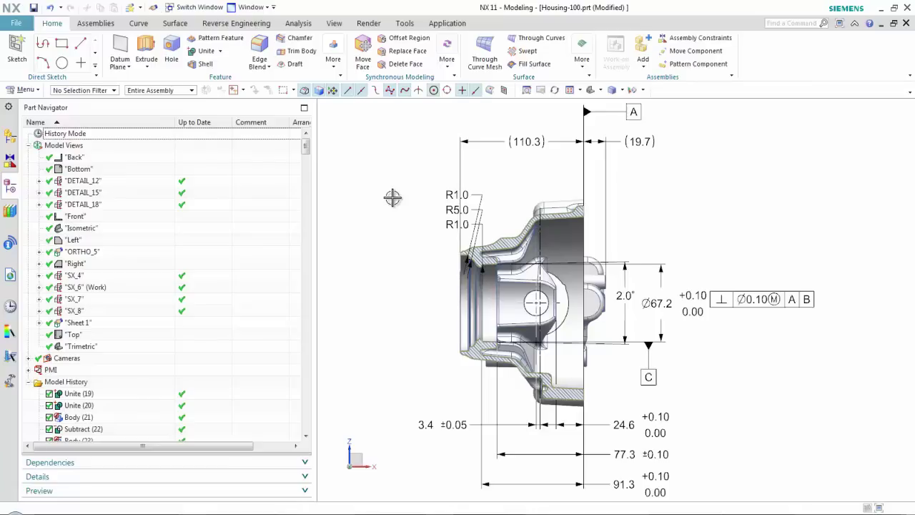
key(super+Tab)
key(super+Tab)
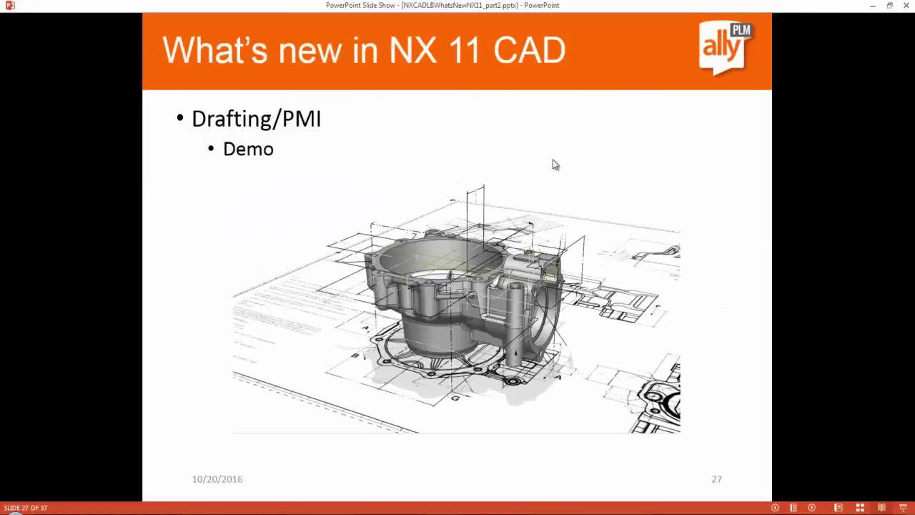
click(690, 156)
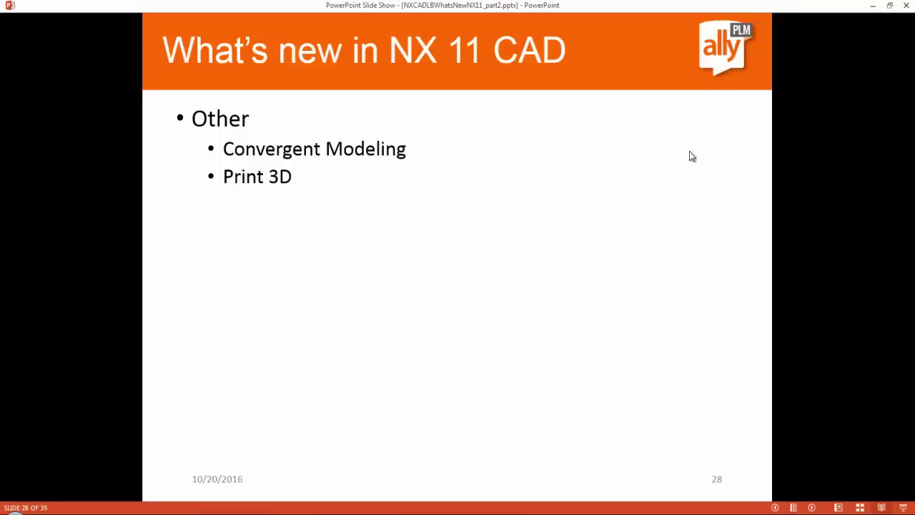
click(689, 153)
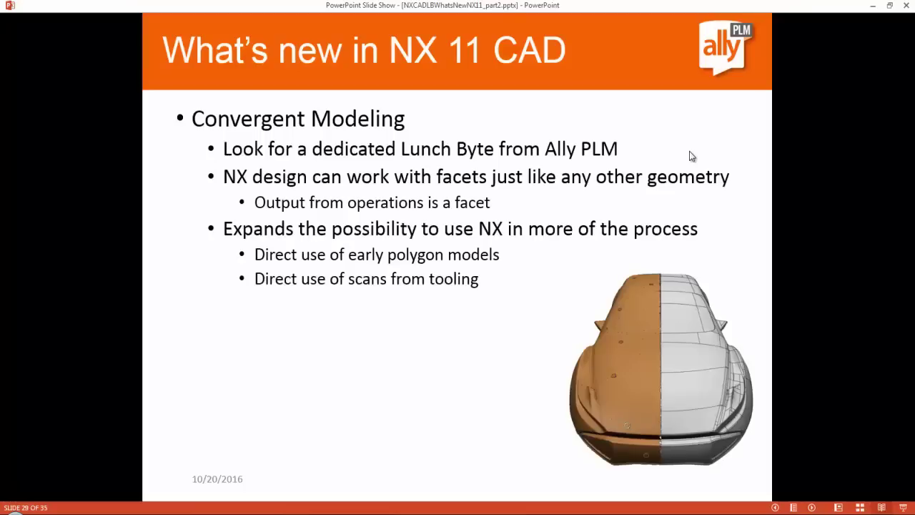